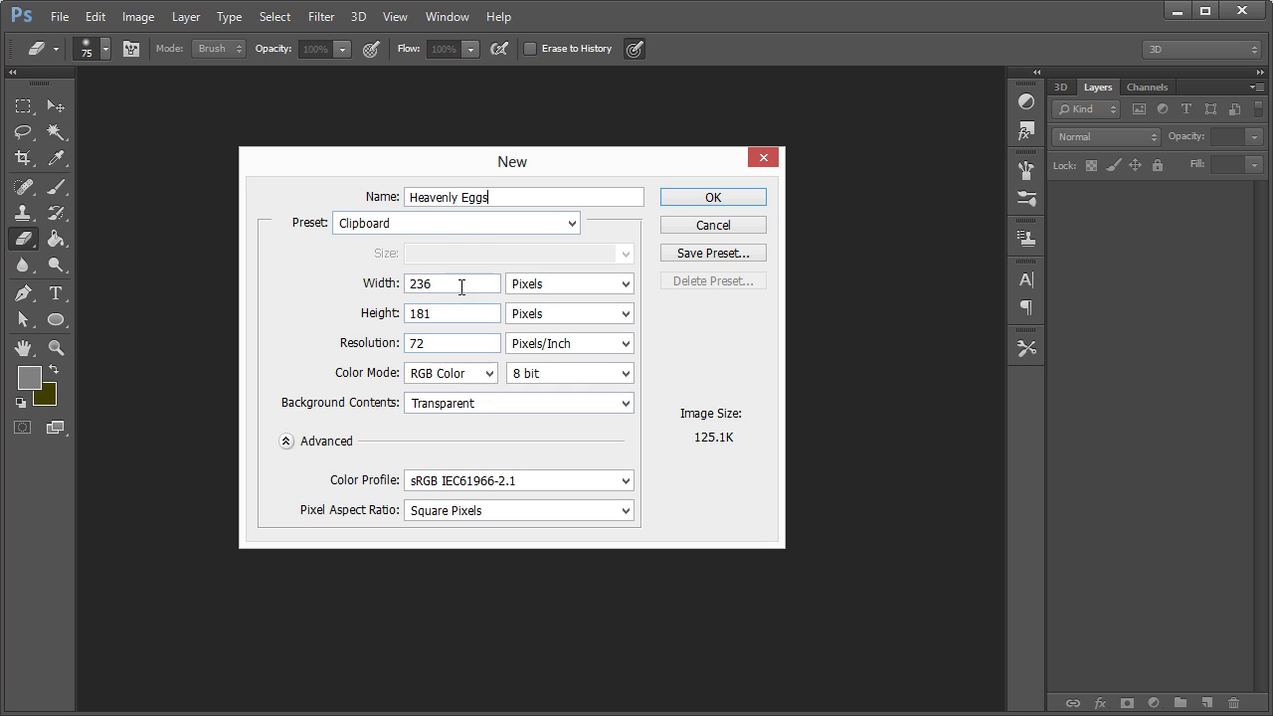
# Set the new document's size to 850 by 600 pixels and create it.
pyautogui.doubleClick(461, 287)
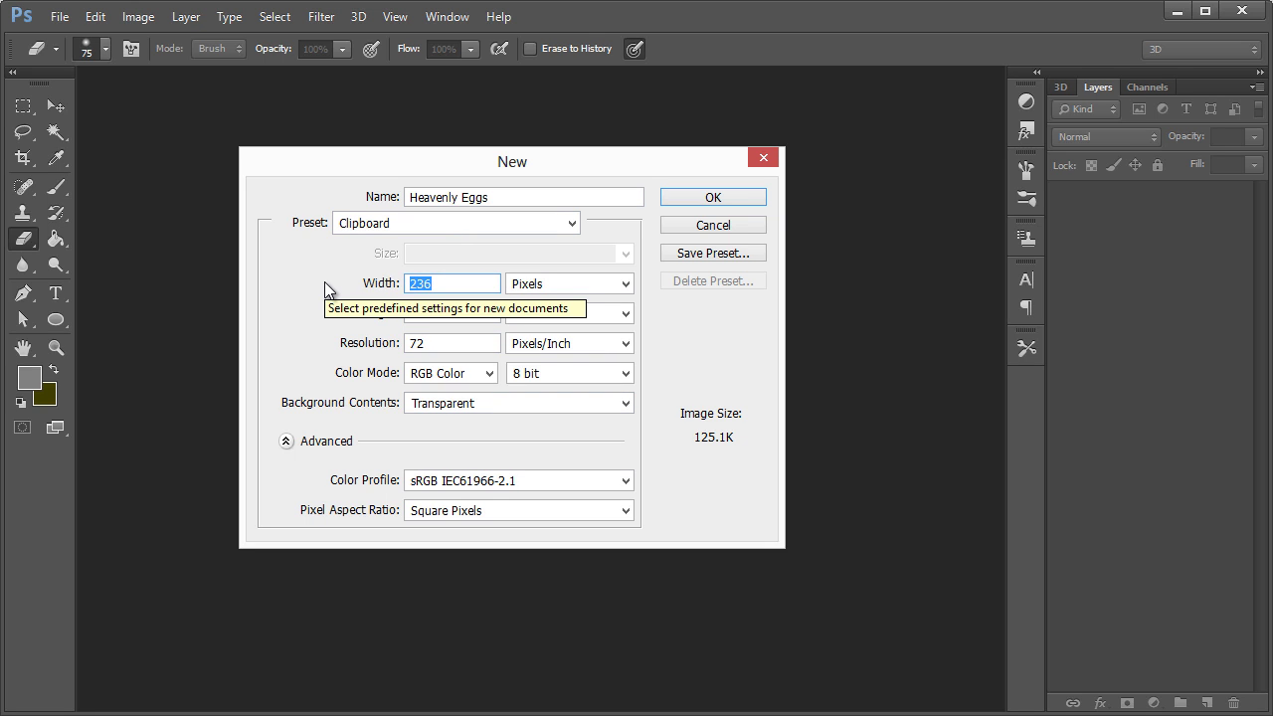
pyautogui.write('850')
pyautogui.press('Tab')
pyautogui.press('Tab')
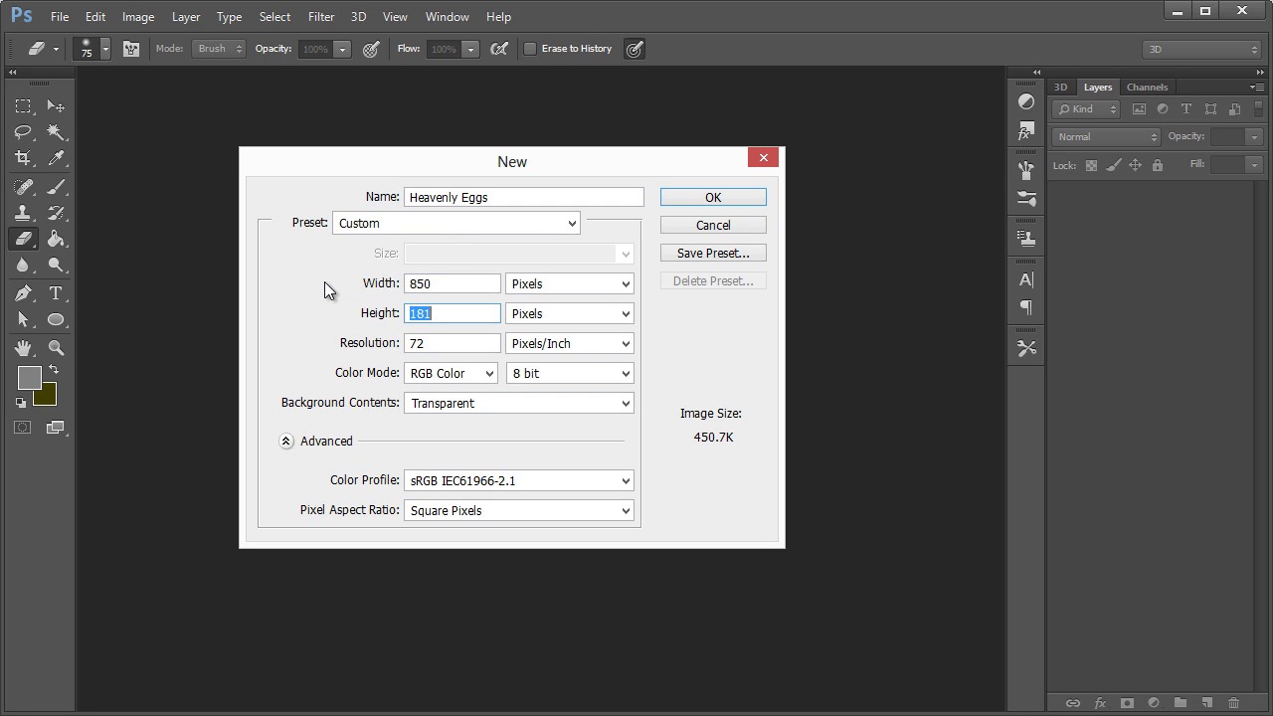
pyautogui.write('600')
pyautogui.click(485, 288)
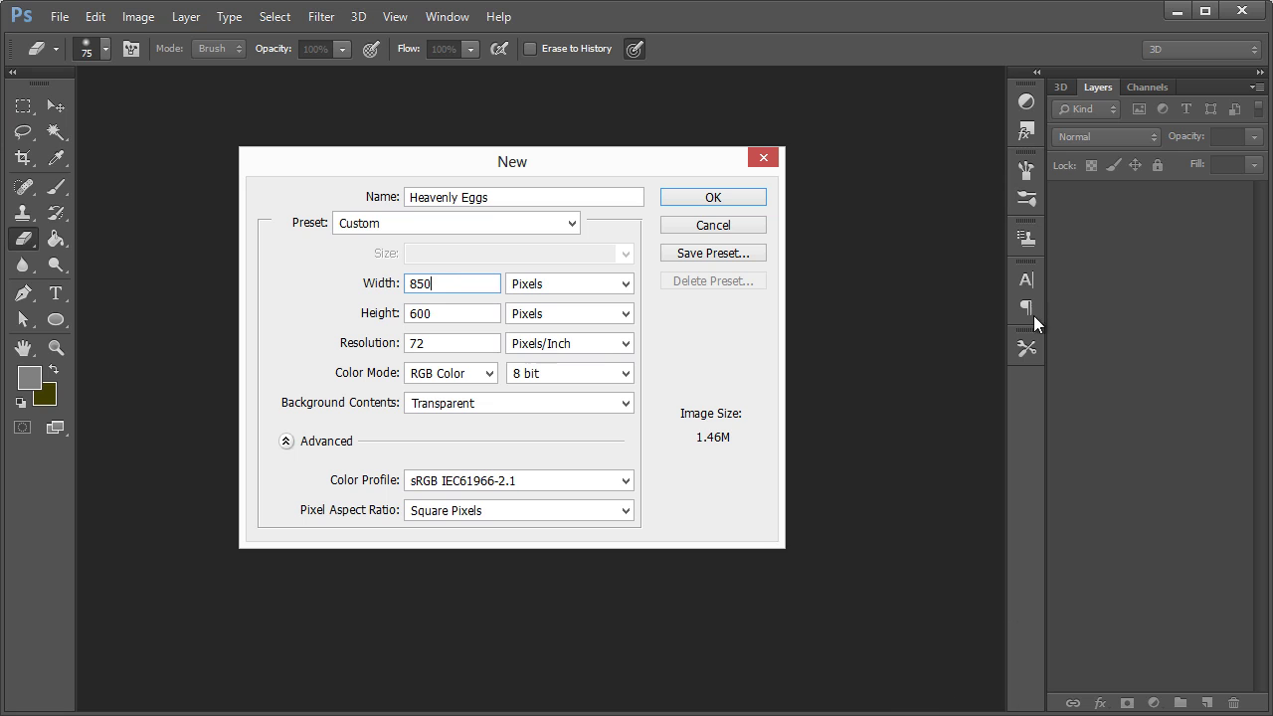
pyautogui.click(739, 197)
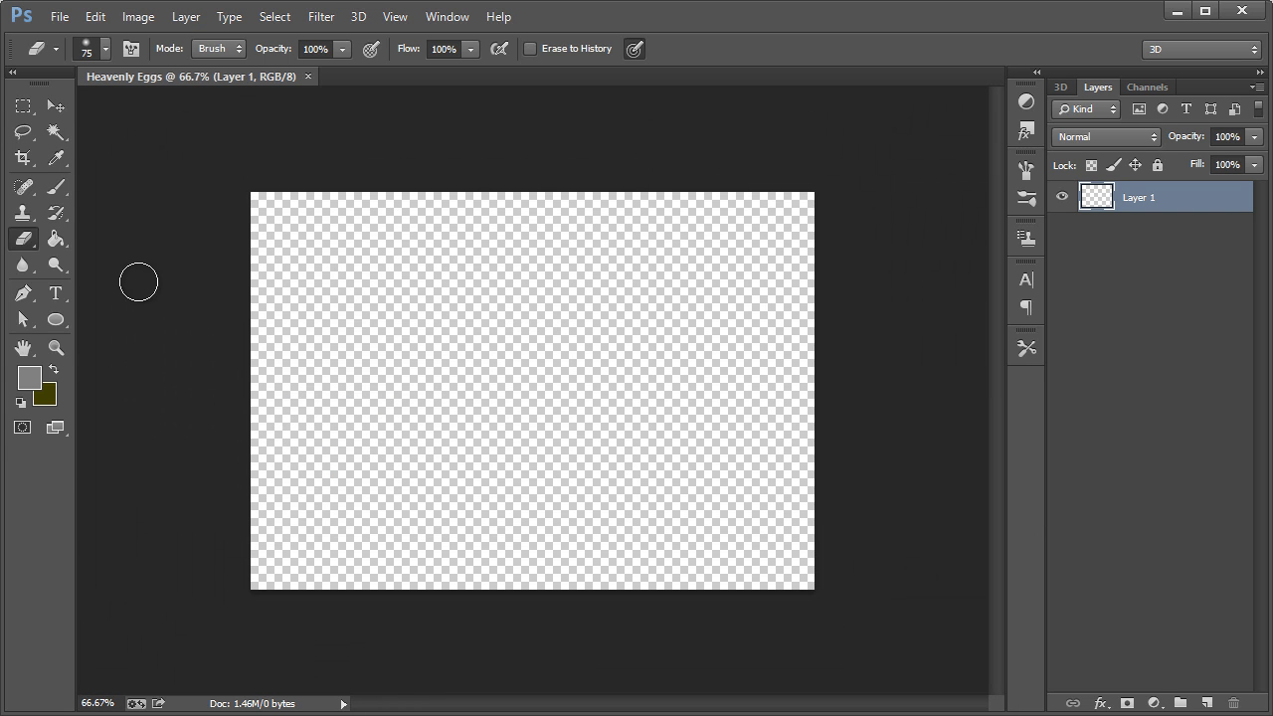
# Set the foreground colour to golden yellow ffc000 and fill Layer 1 with it using the Paint Bucket.
pyautogui.click(58, 350)
pyautogui.click(437, 349)
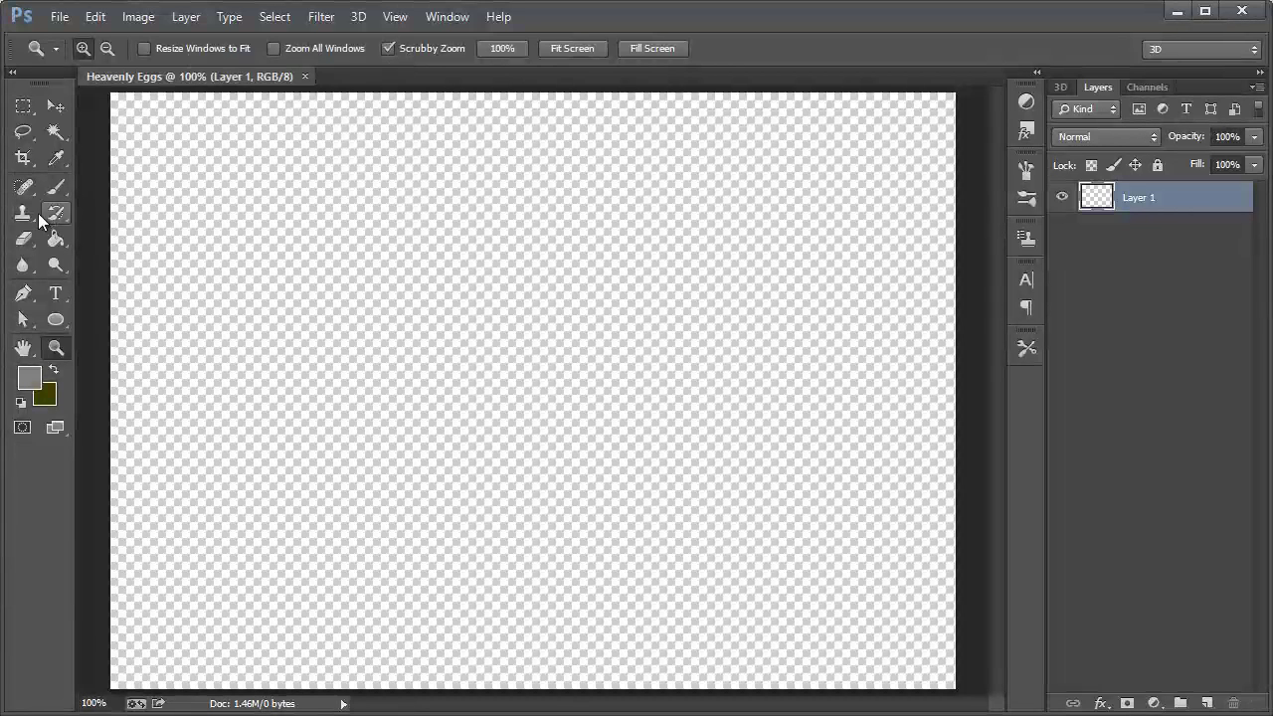
pyautogui.click(57, 239)
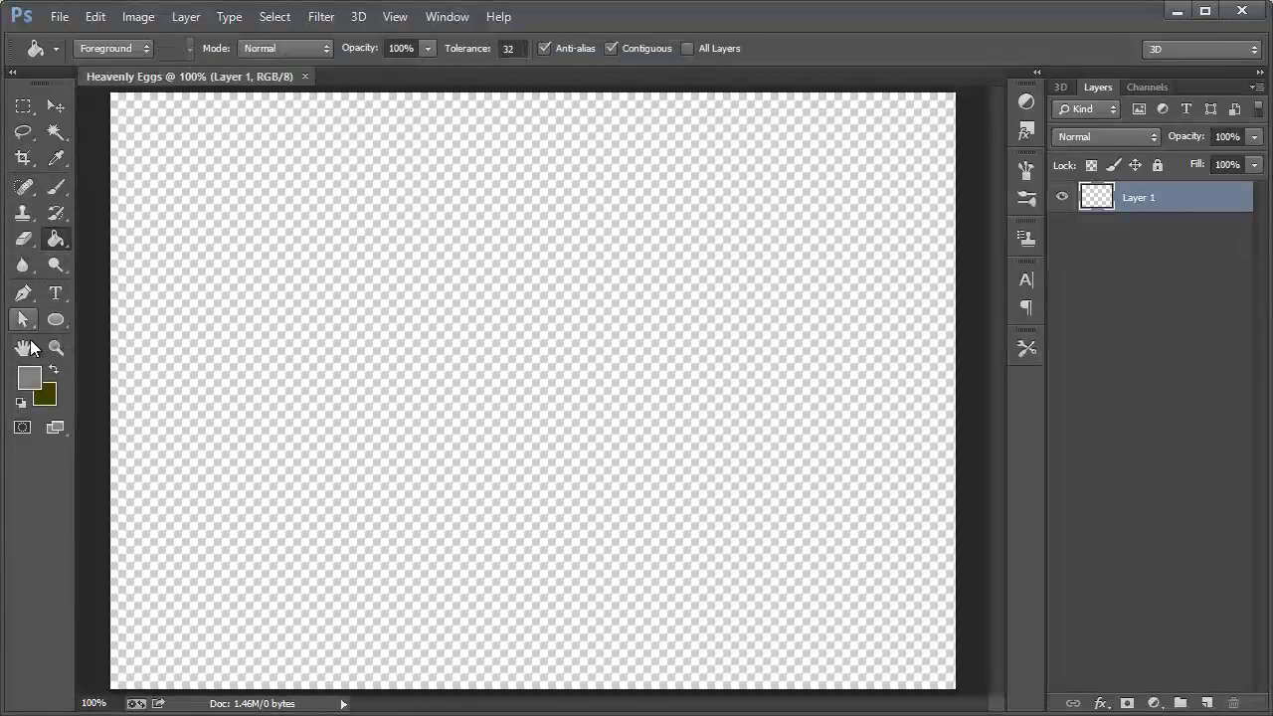
pyautogui.click(31, 381)
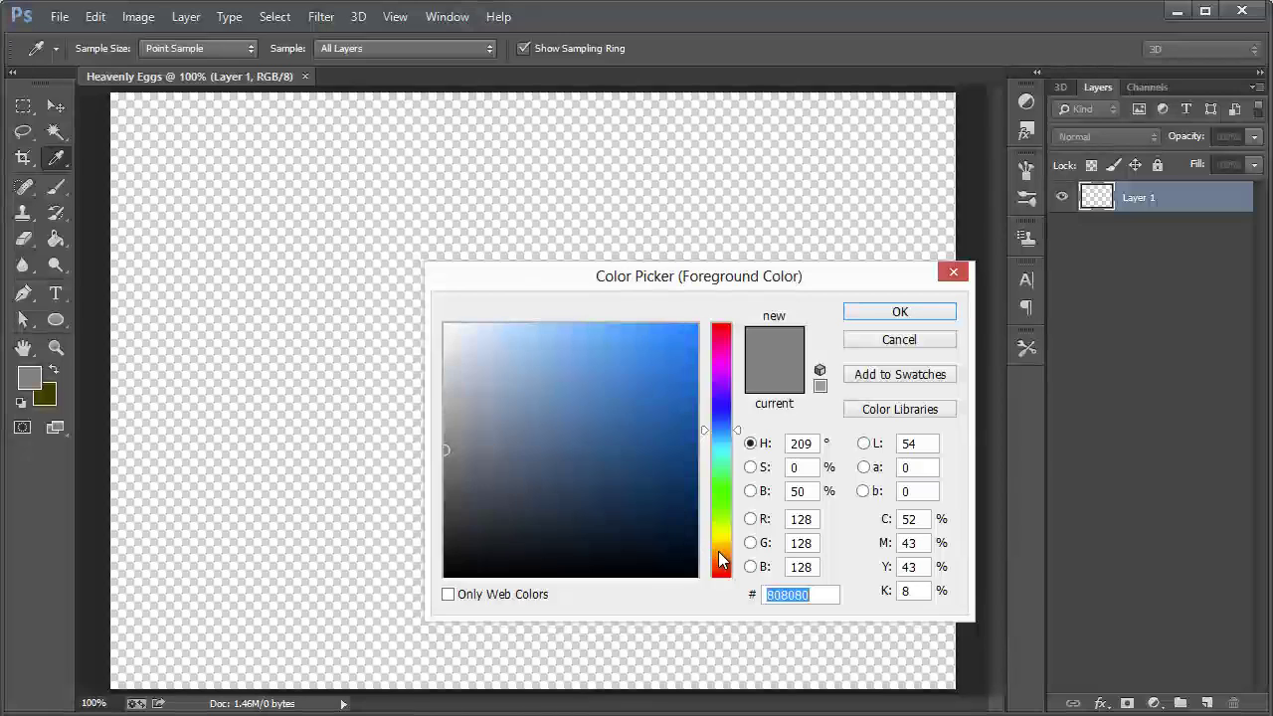
pyautogui.click(721, 546)
pyautogui.moveTo(661, 376)
pyautogui.mouseDown()
pyautogui.moveTo(636, 358)
pyautogui.moveTo(699, 333)
pyautogui.mouseUp()
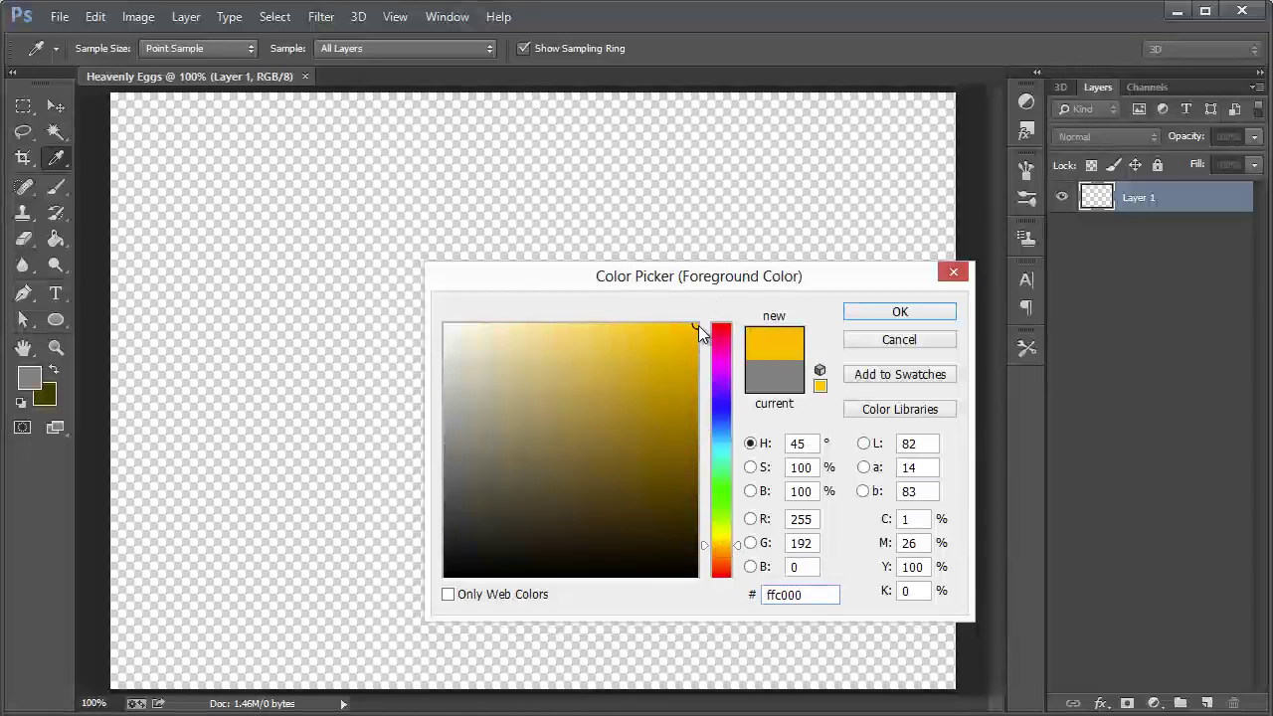
pyautogui.moveTo(782, 594); pyautogui.dragTo(808, 595)
pyautogui.click(812, 595)
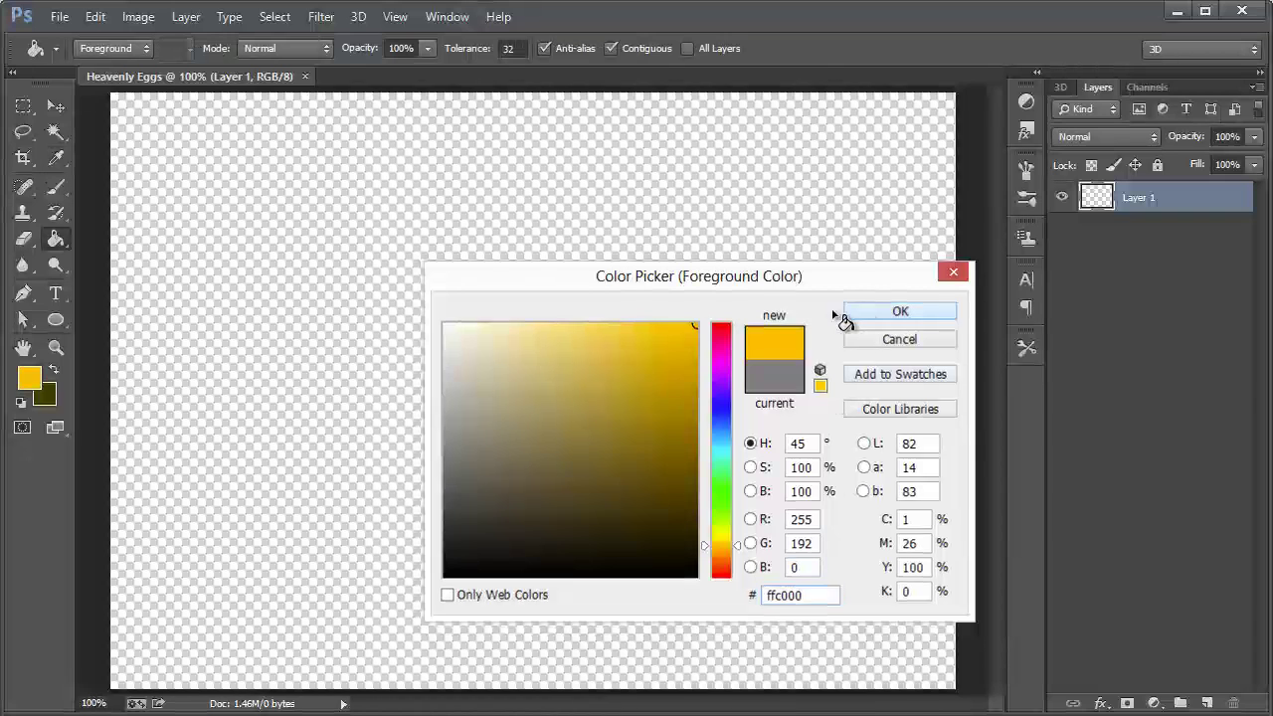
pyautogui.click(843, 316)
pyautogui.click(488, 277)
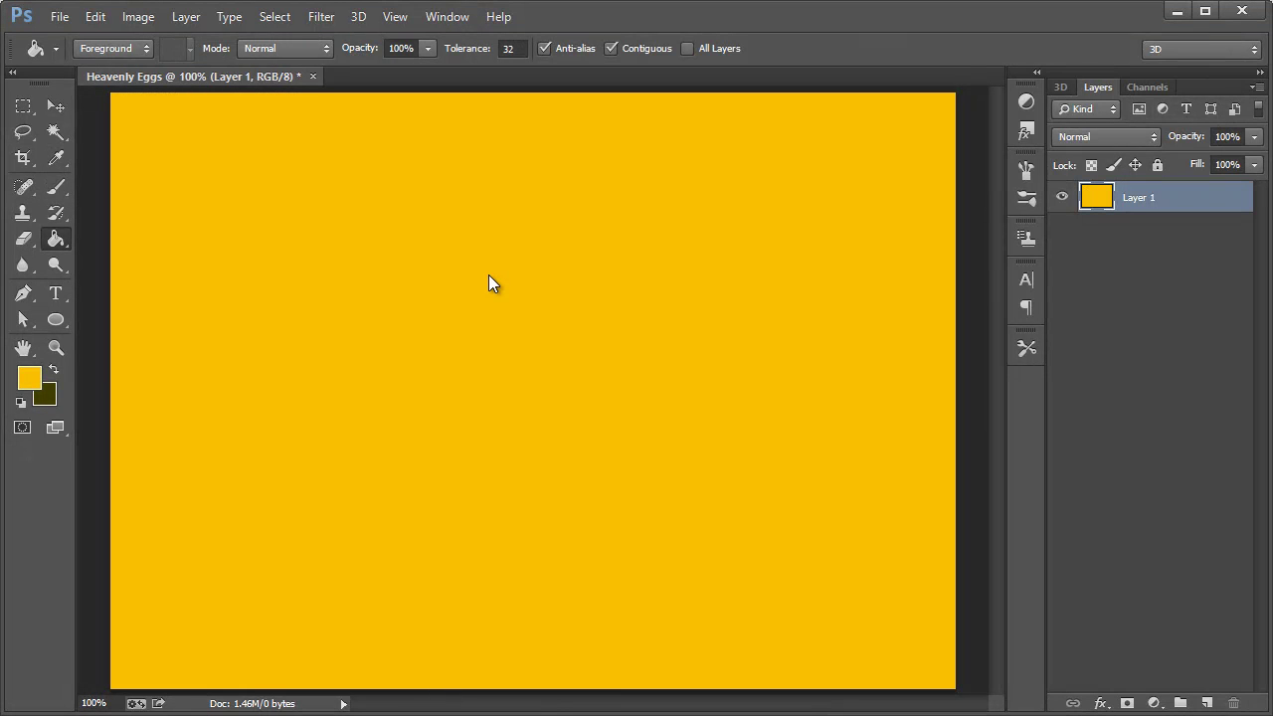
# Add a new layer with default settings above the yellow layer.
pyautogui.click(56, 106)
pyautogui.click(59, 238)
pyautogui.hotkey('ctrl', 'shift', 'n')
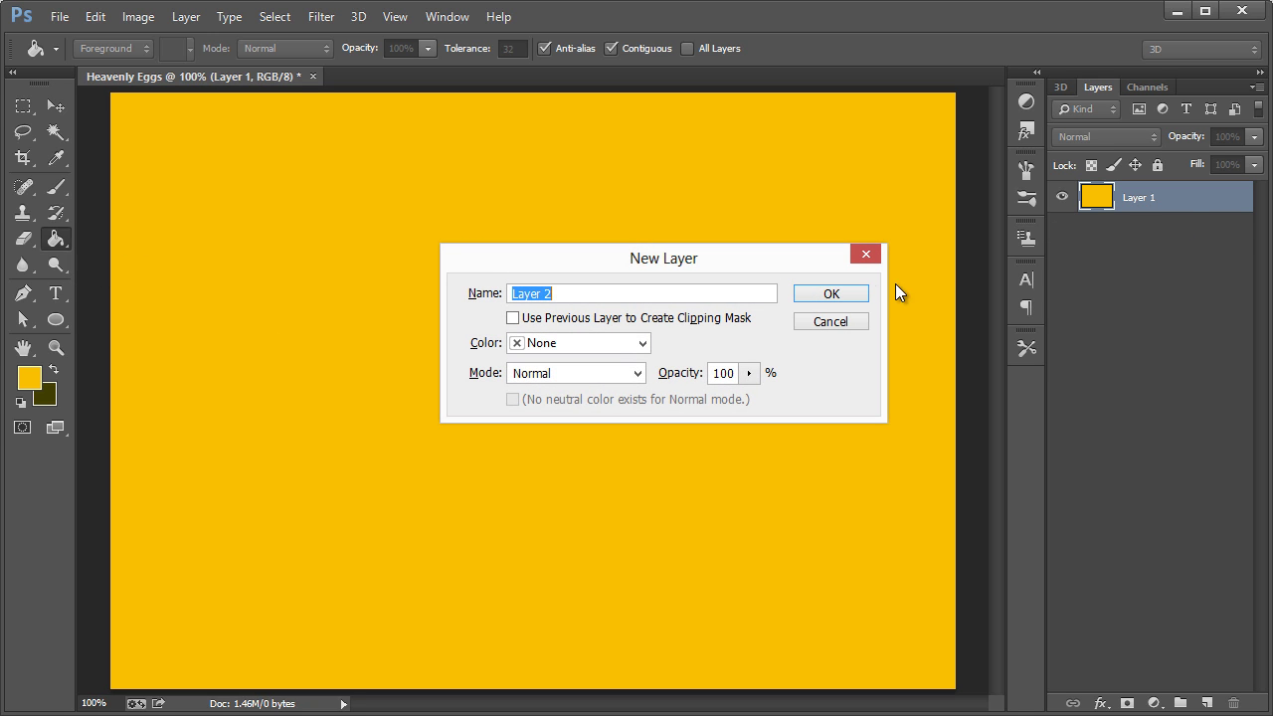
pyautogui.click(831, 294)
# Switch to the Gradient tool, swap the foreground and background colours, and set the foreground to dark gold 9f7800.
pyautogui.rightClick(54, 235)
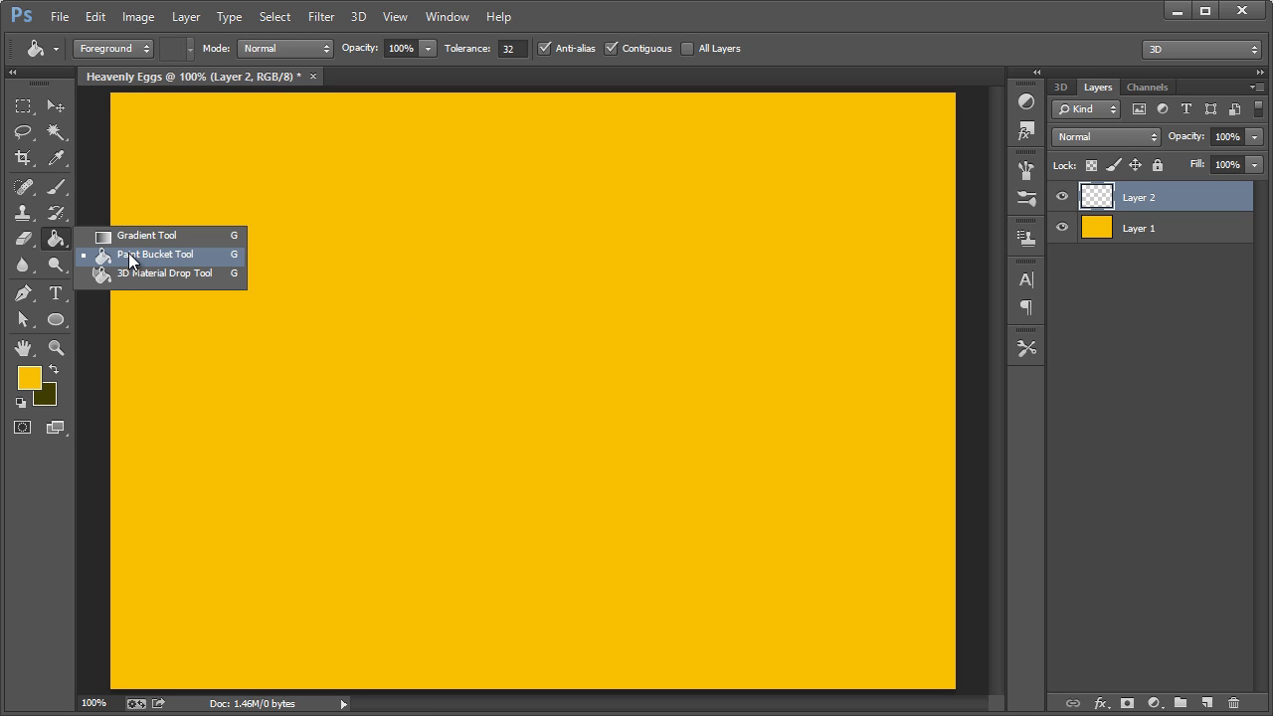
pyautogui.click(114, 235)
pyautogui.click(52, 374)
pyautogui.click(36, 379)
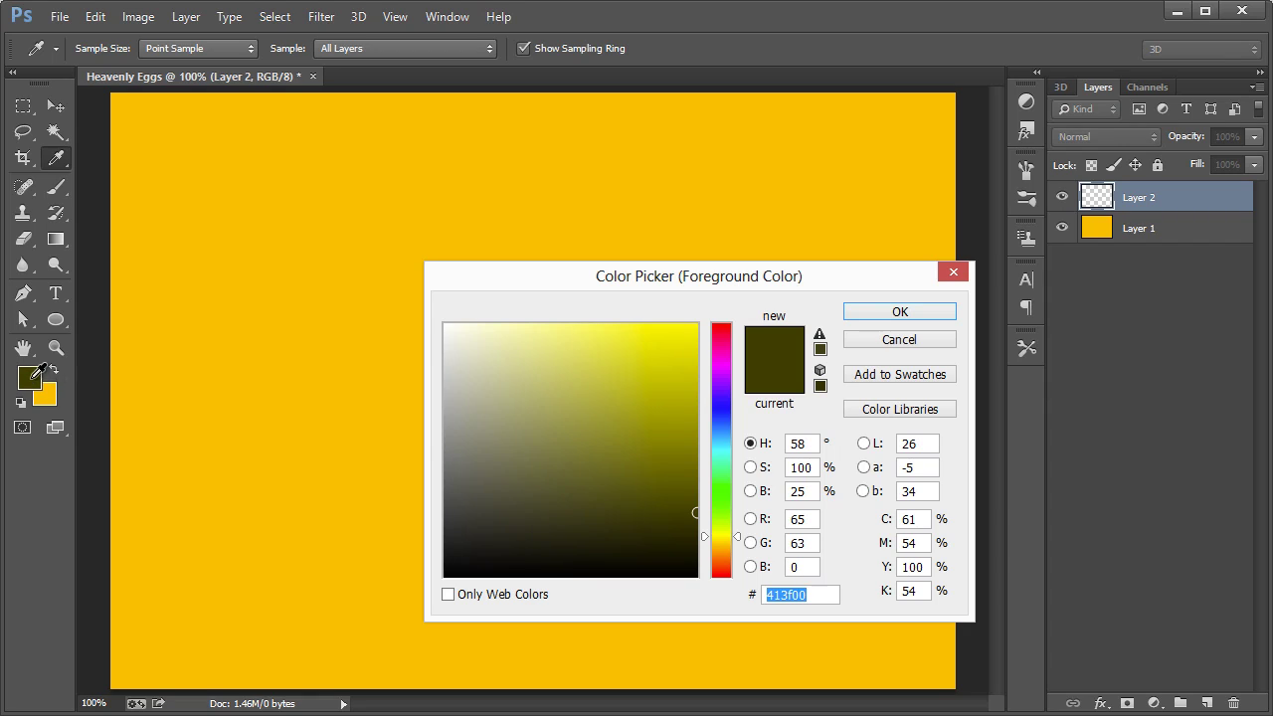
pyautogui.click(222, 281)
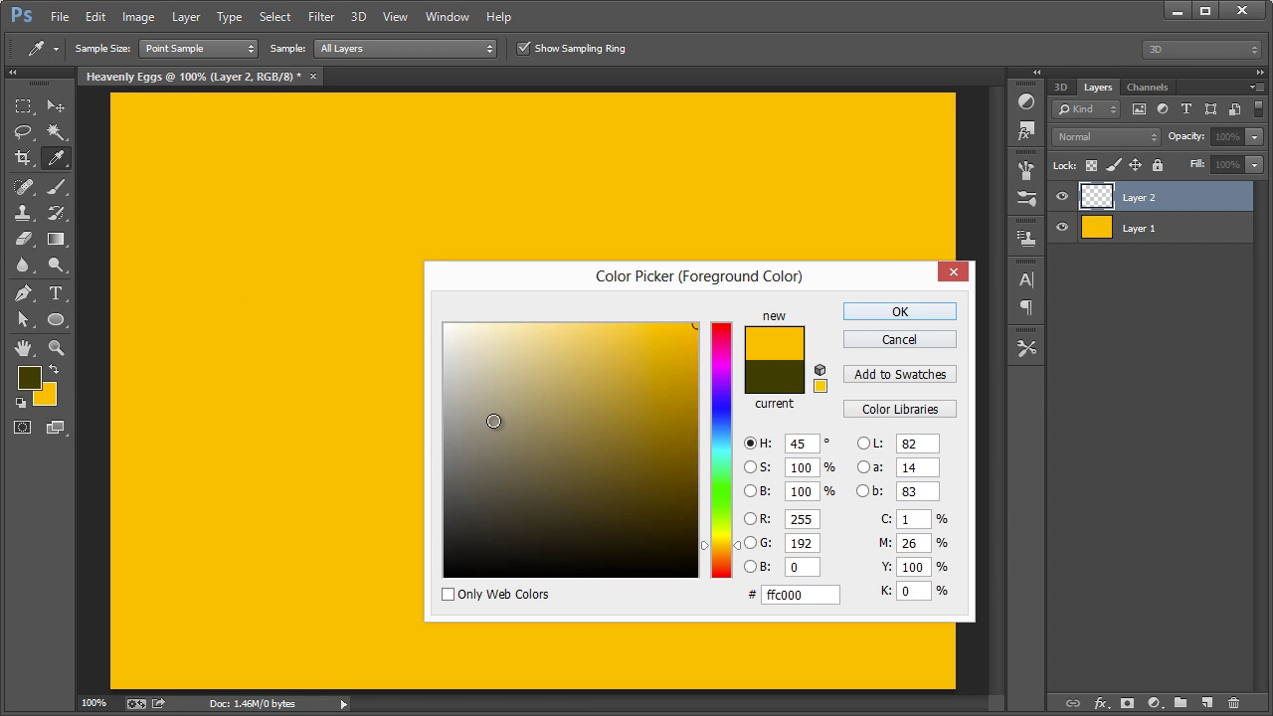
pyautogui.click(702, 419)
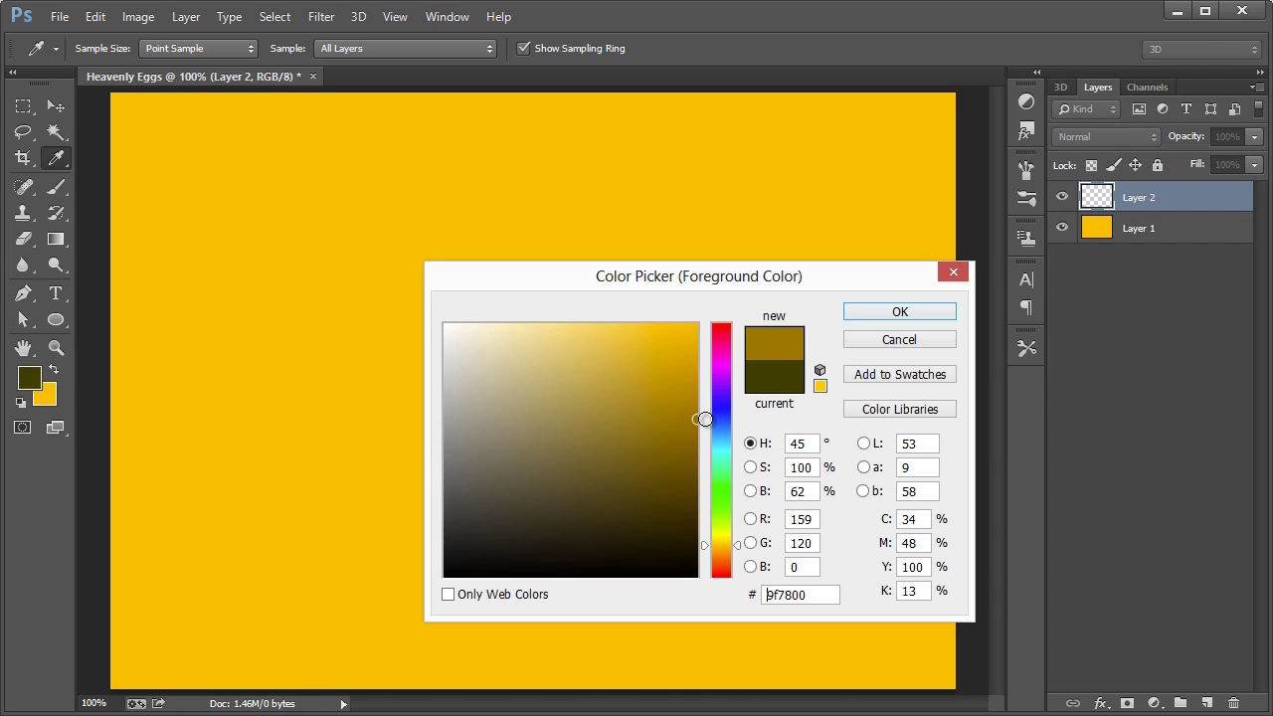
pyautogui.click(900, 312)
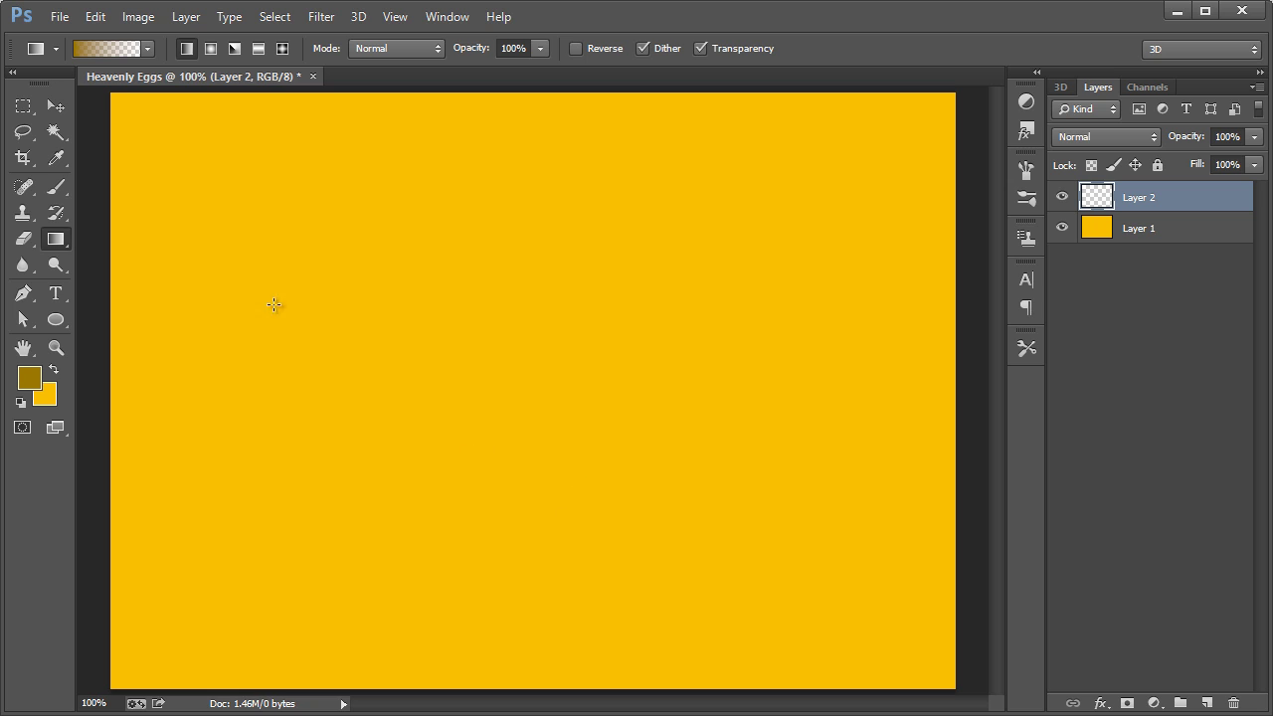
# Draw a vertical foreground-to-transparent linear gradient on Layer 2 from near the canvas bottom upward, and shift the layer up to expose a lower yellow strip.
pyautogui.click(148, 48)
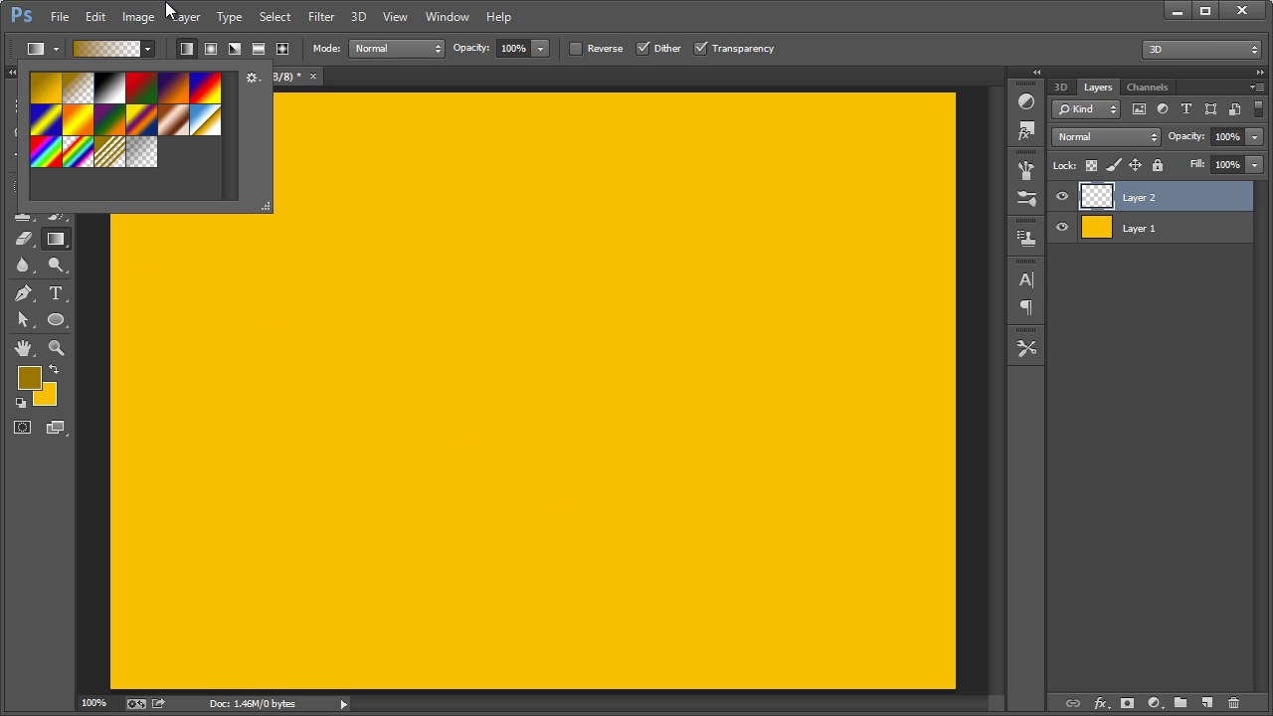
pyautogui.click(221, 26)
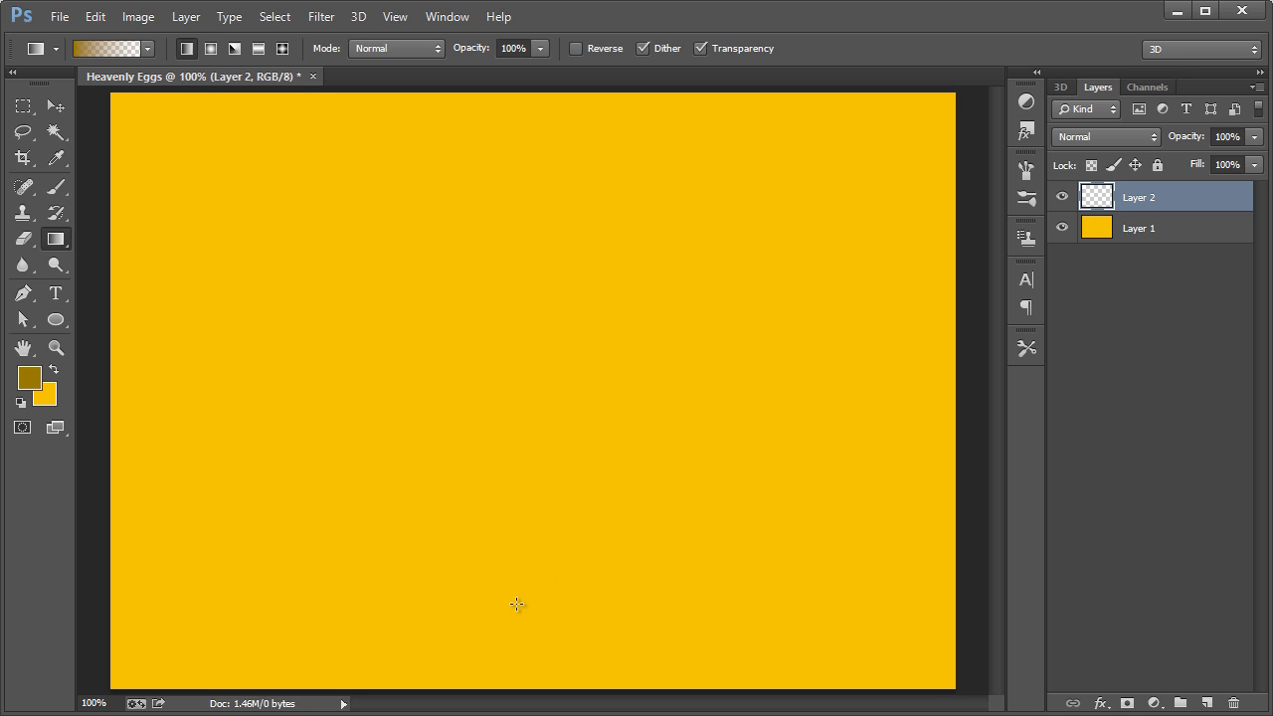
pyautogui.moveTo(516, 604); pyautogui.dragTo(523, 178)
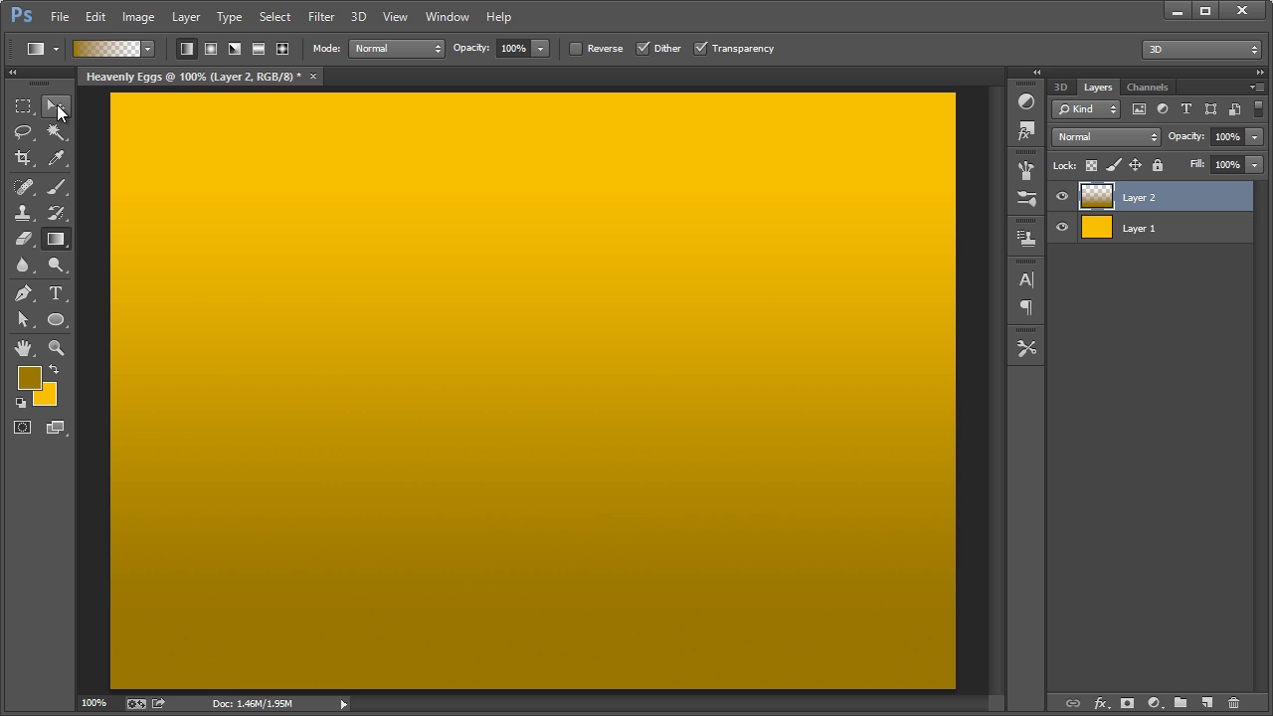
pyautogui.click(57, 107)
pyautogui.moveTo(564, 601); pyautogui.dragTo(563, 456)
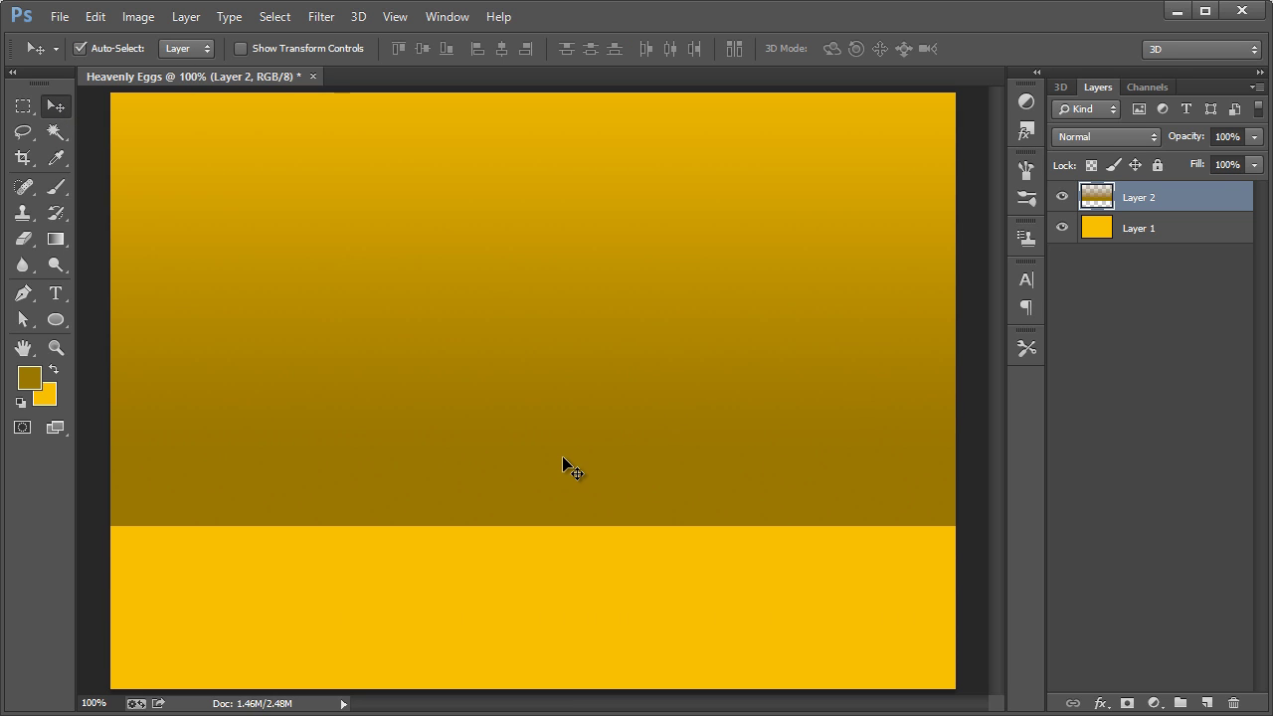
# Apply a Gaussian Blur with a 40.1 pixel radius to Layer 2 to soften the gradient's lower edge.
pyautogui.click(321, 17)
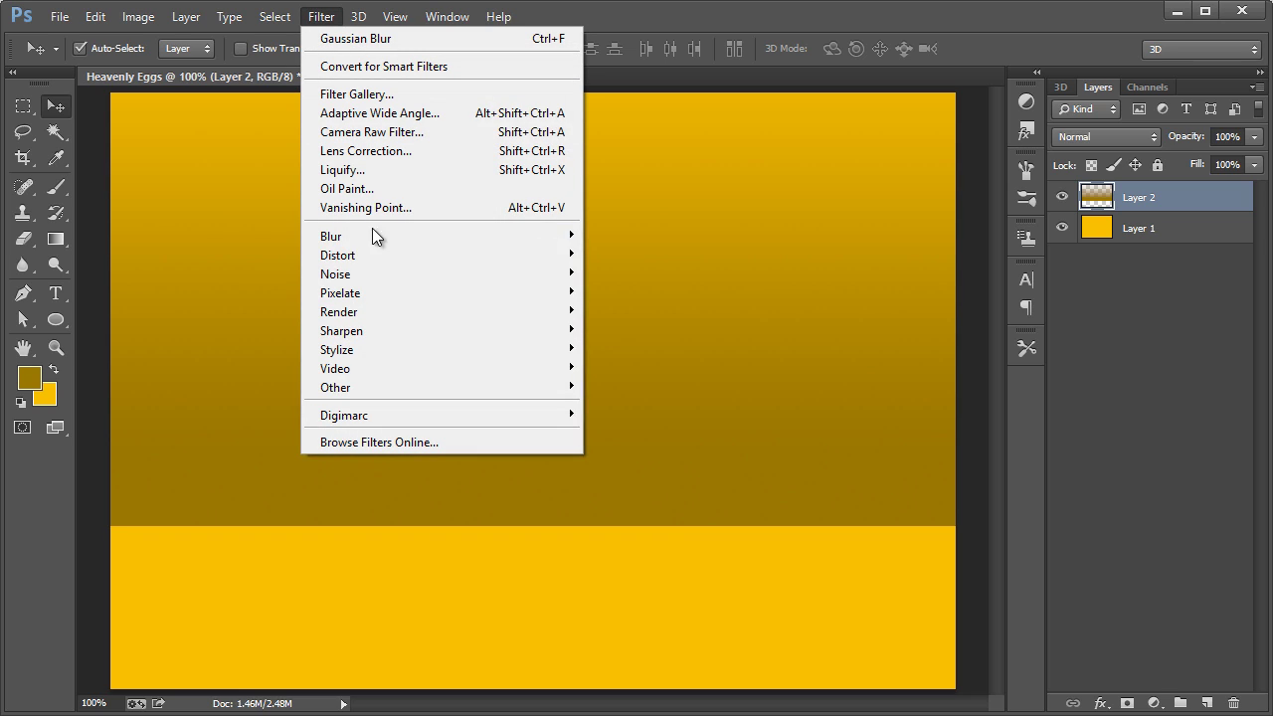
pyautogui.moveTo(372, 236)
pyautogui.click(623, 384)
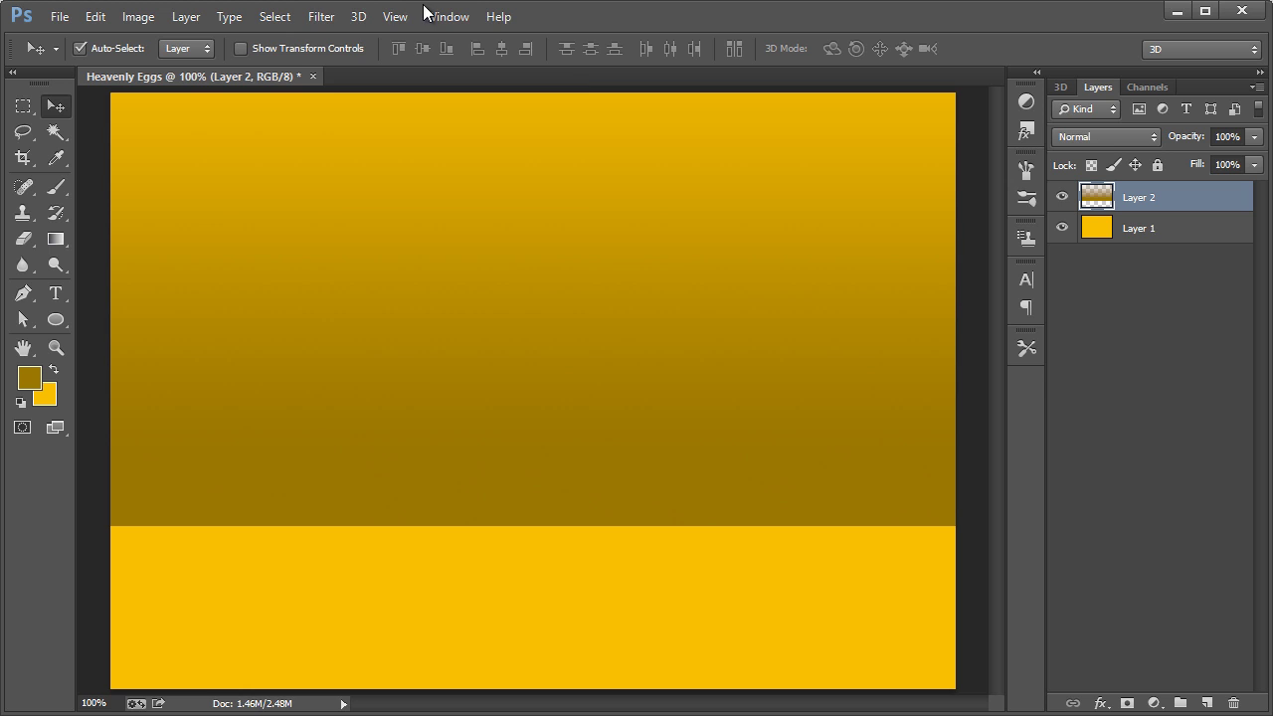
pyautogui.click(320, 17)
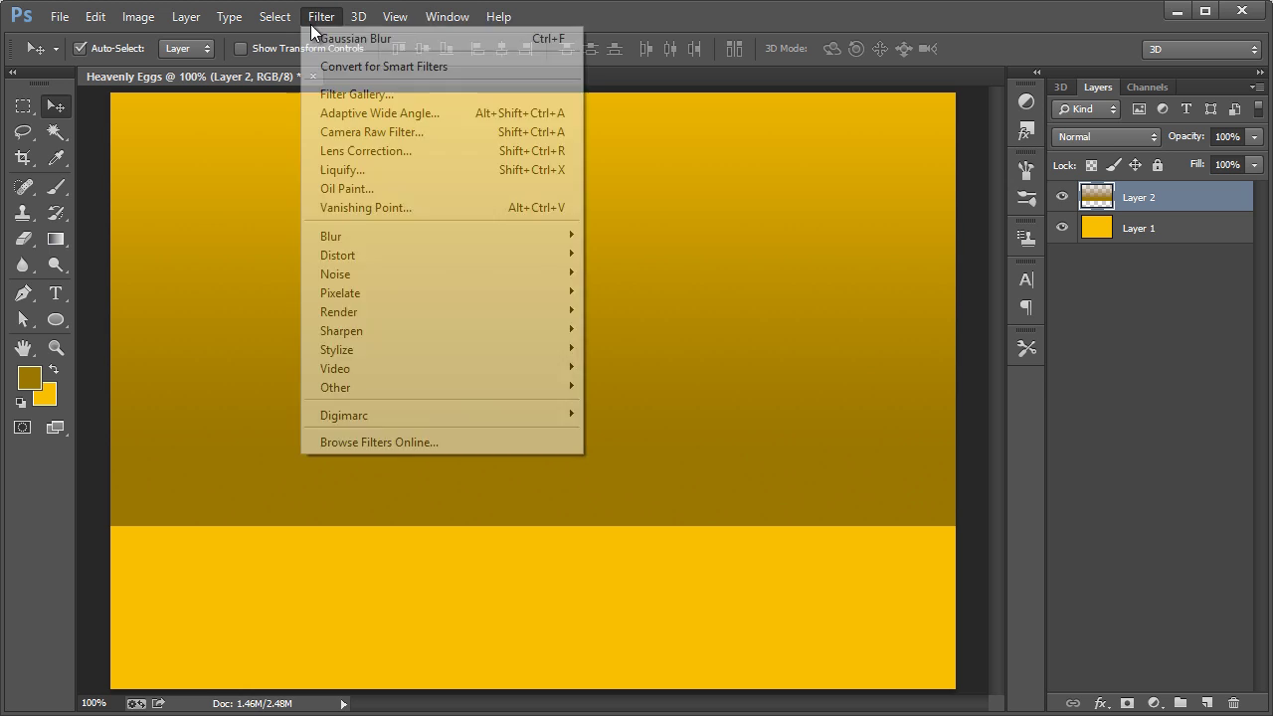
pyautogui.moveTo(497, 244)
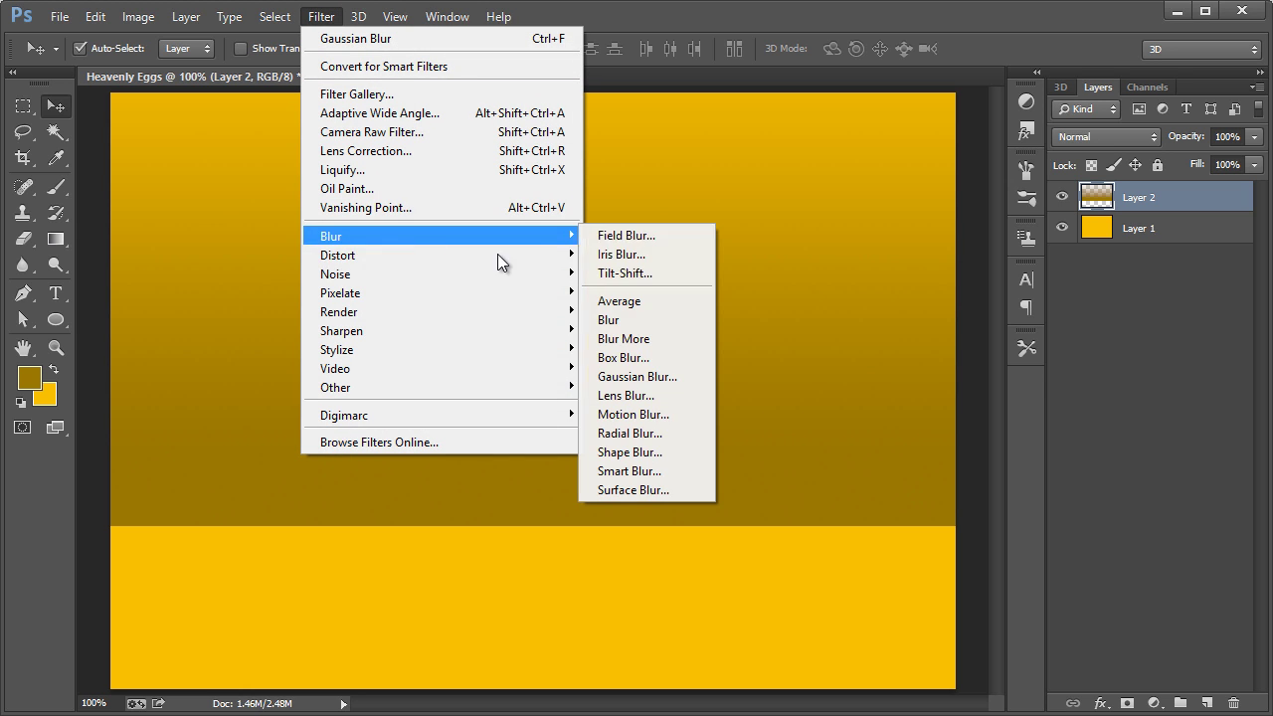
pyautogui.click(623, 373)
pyautogui.moveTo(852, 378); pyautogui.dragTo(571, 275)
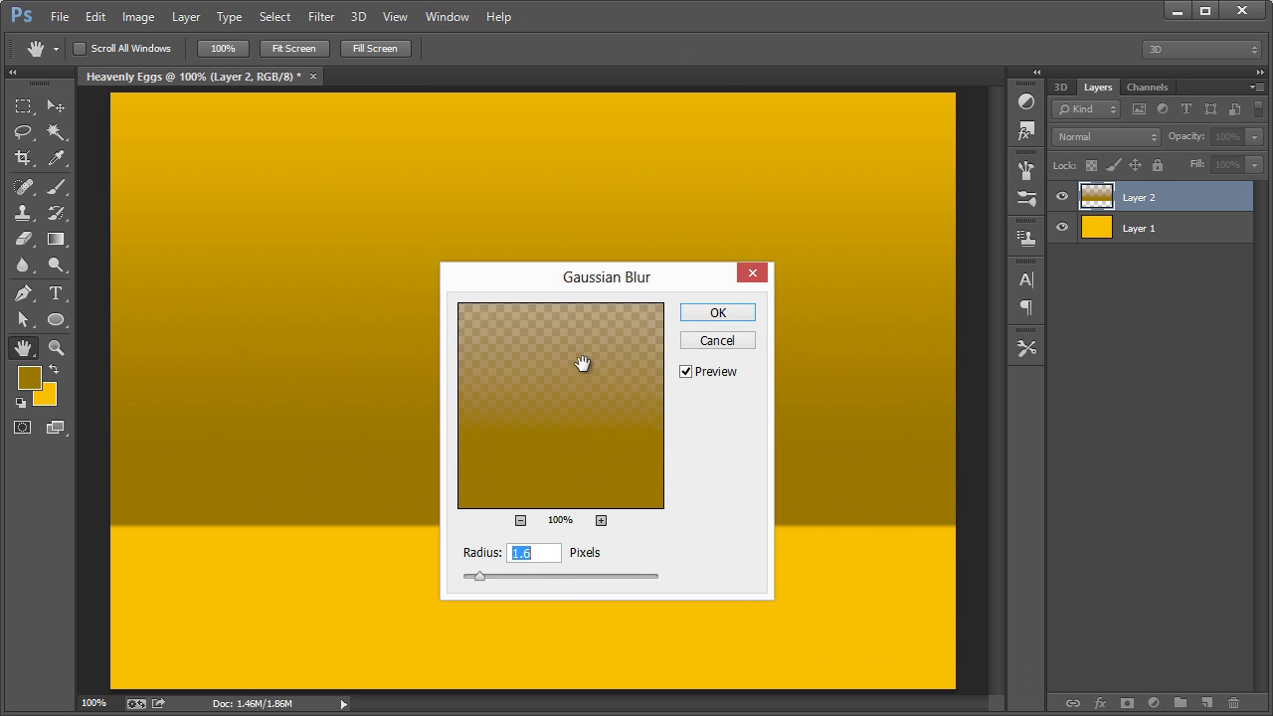
pyautogui.moveTo(582, 364); pyautogui.dragTo(578, 494)
pyautogui.moveTo(502, 577); pyautogui.dragTo(563, 580)
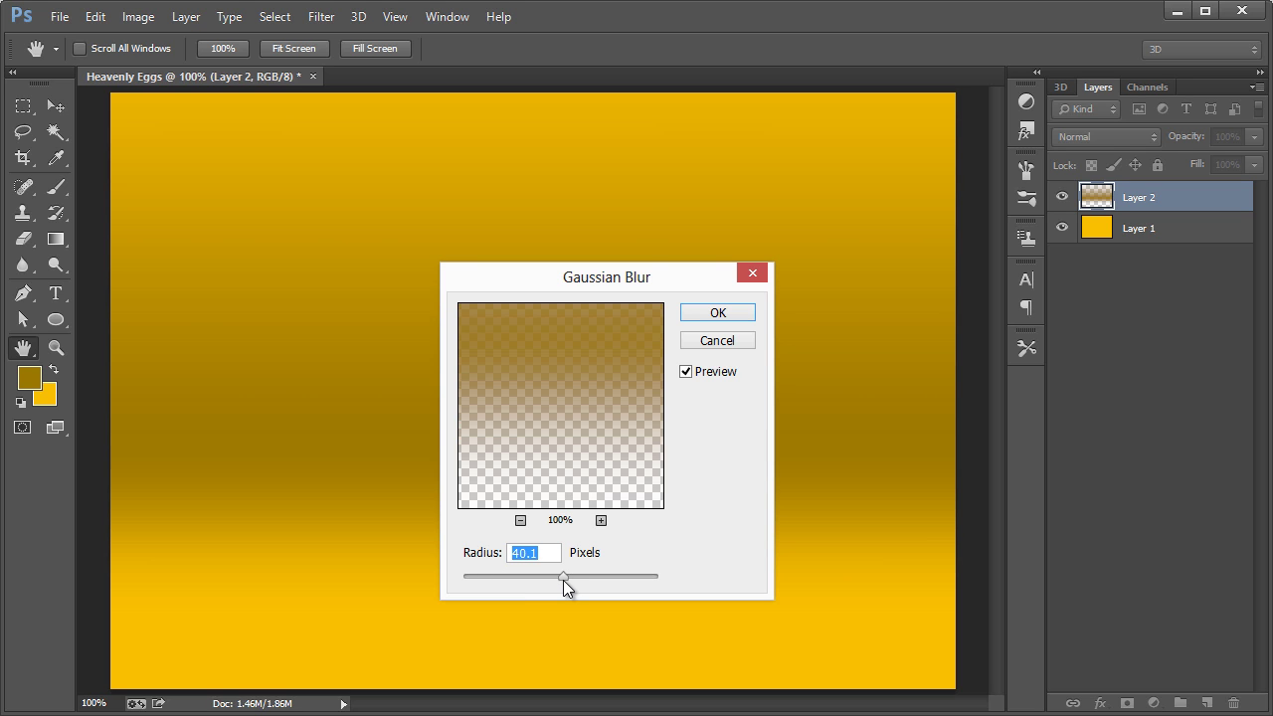
pyautogui.click(712, 324)
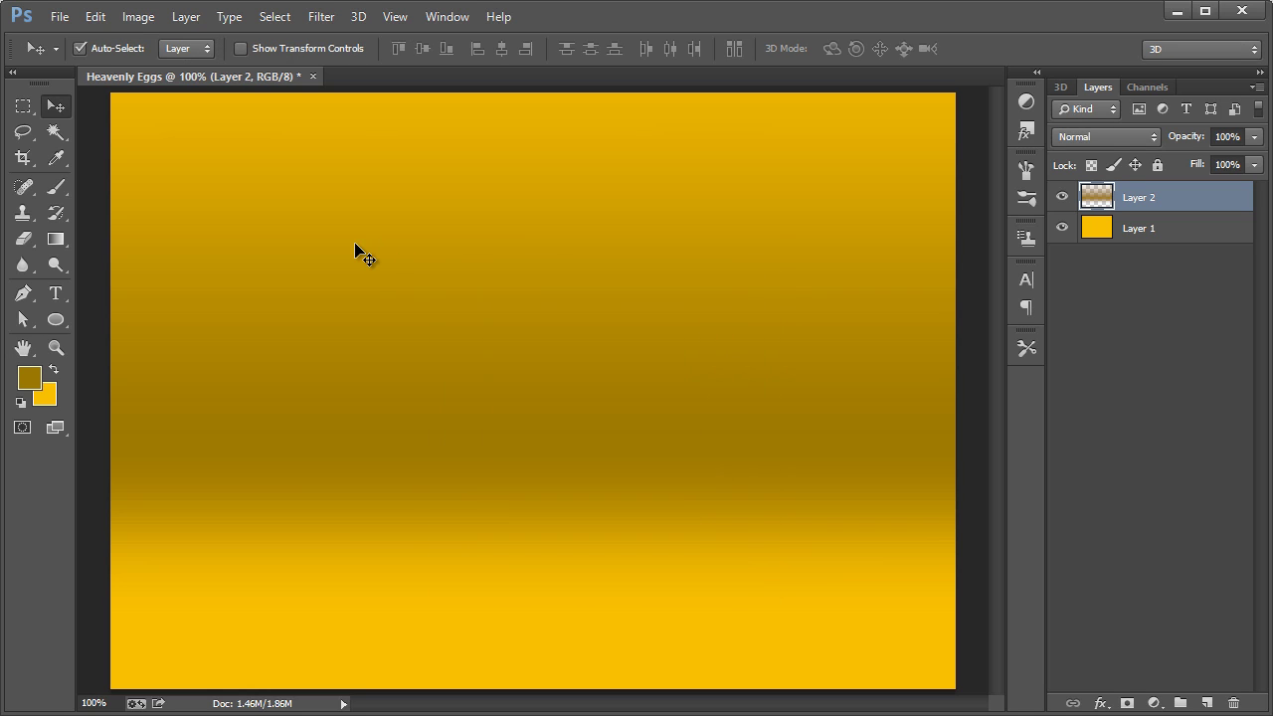
# Lower the opacity of Layer 2 to 70%.
pyautogui.click(1255, 137)
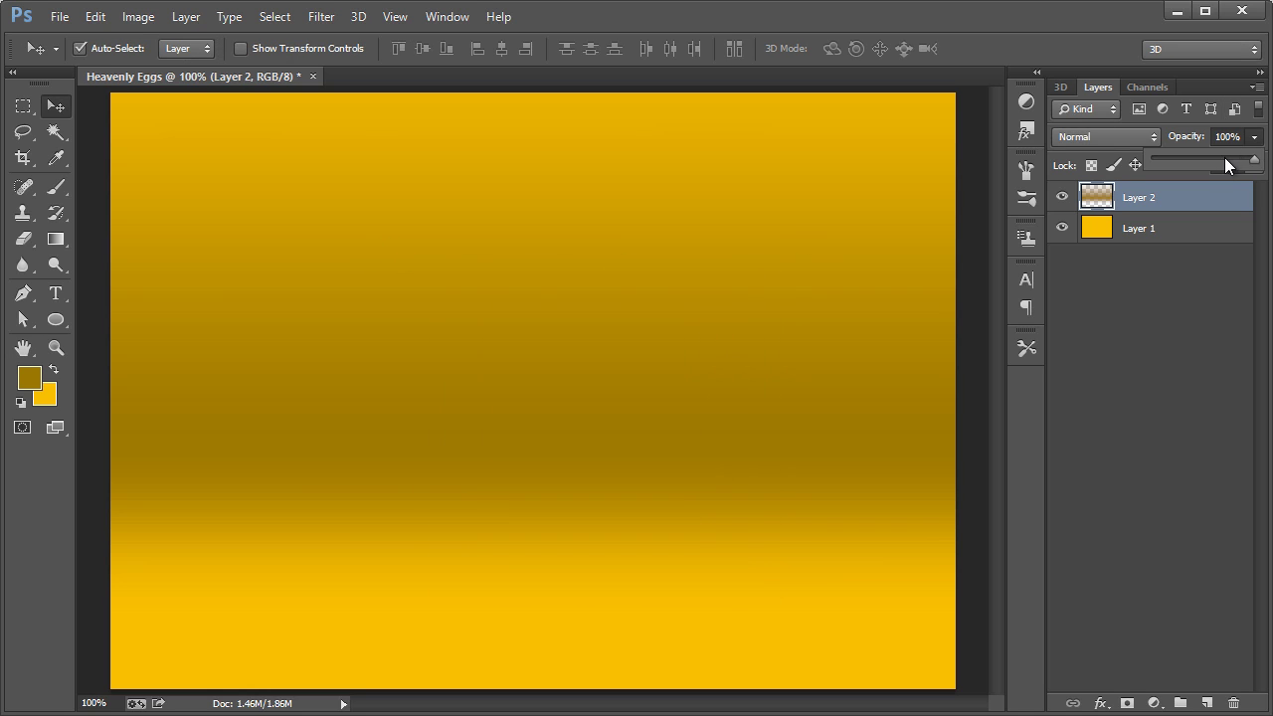
pyautogui.moveTo(1224, 157); pyautogui.dragTo(1212, 159)
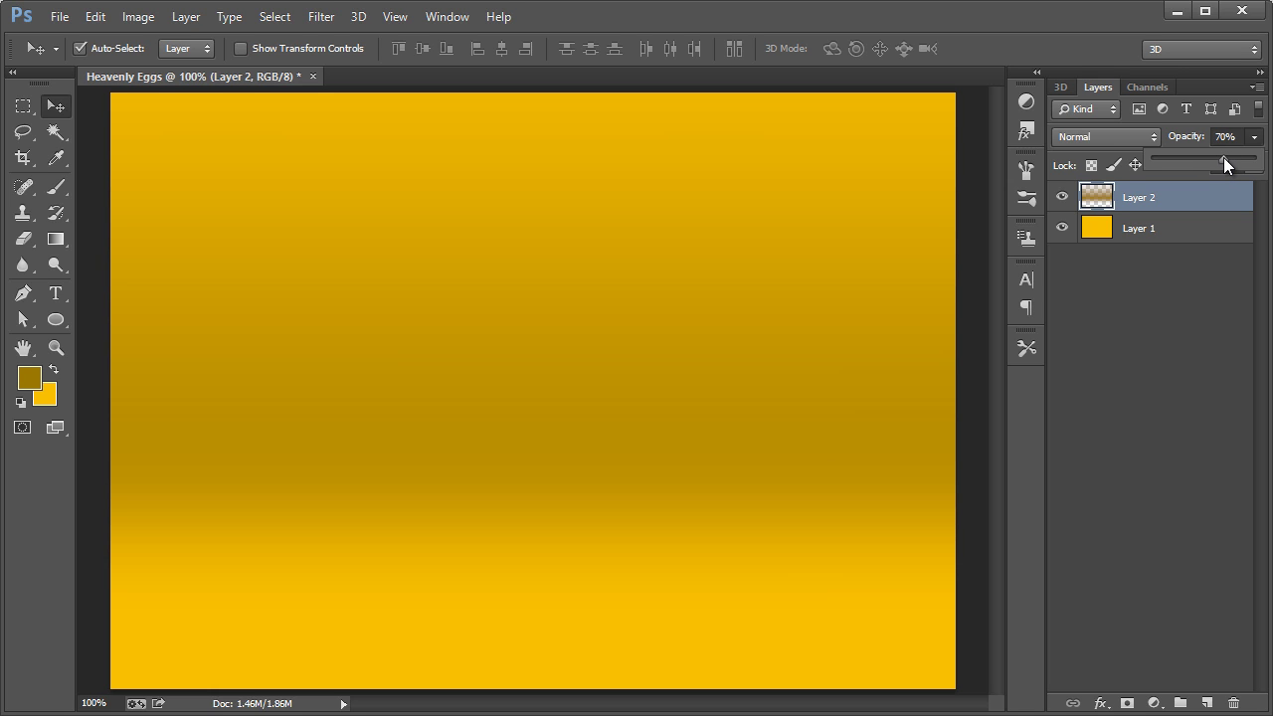
pyautogui.click(1117, 503)
pyautogui.click(441, 445)
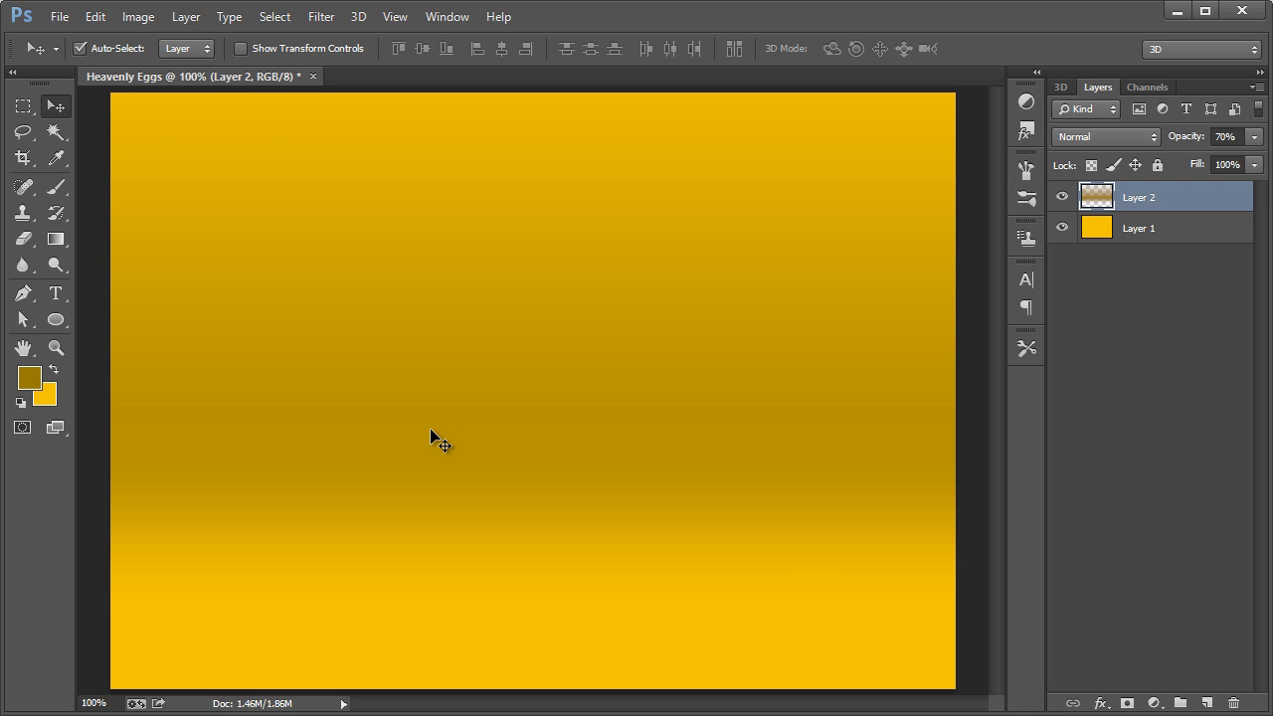
# Free-transform Layer 2 to about 81% height, move it down 100 px, and apply the transformation.
pyautogui.hotkey('ctrl', 't')
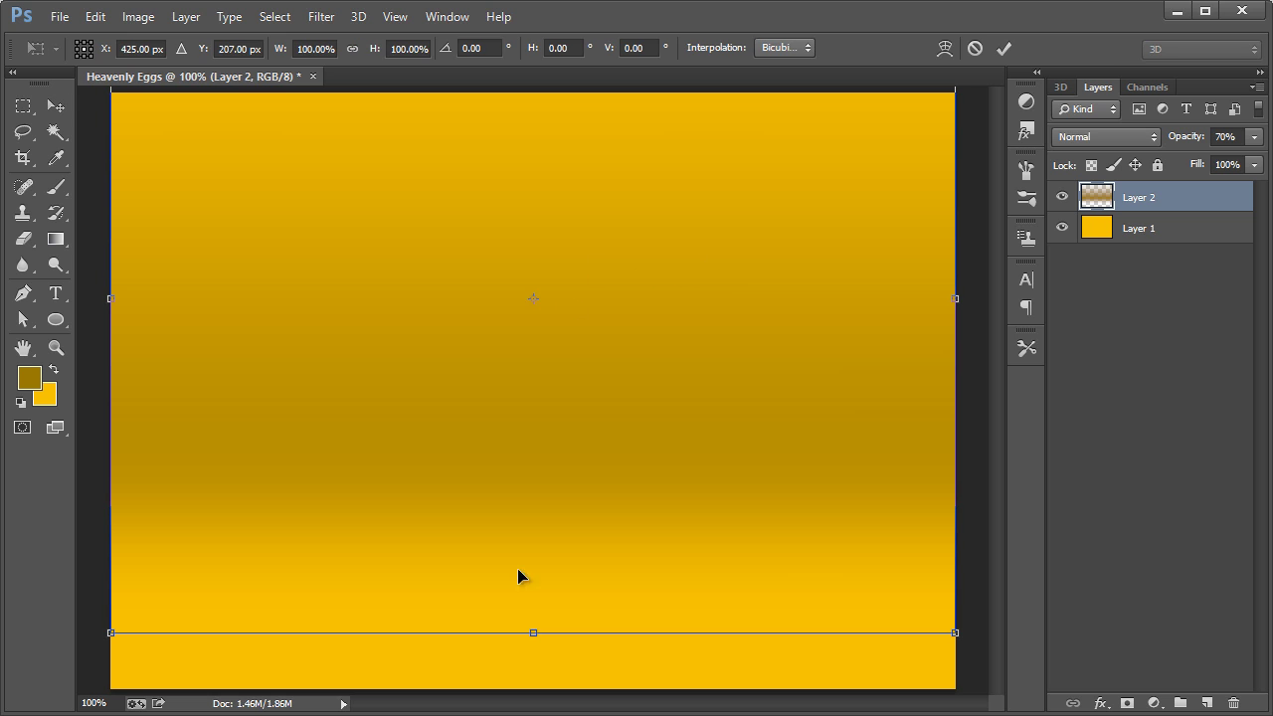
pyautogui.moveTo(533, 631); pyautogui.dragTo(538, 506)
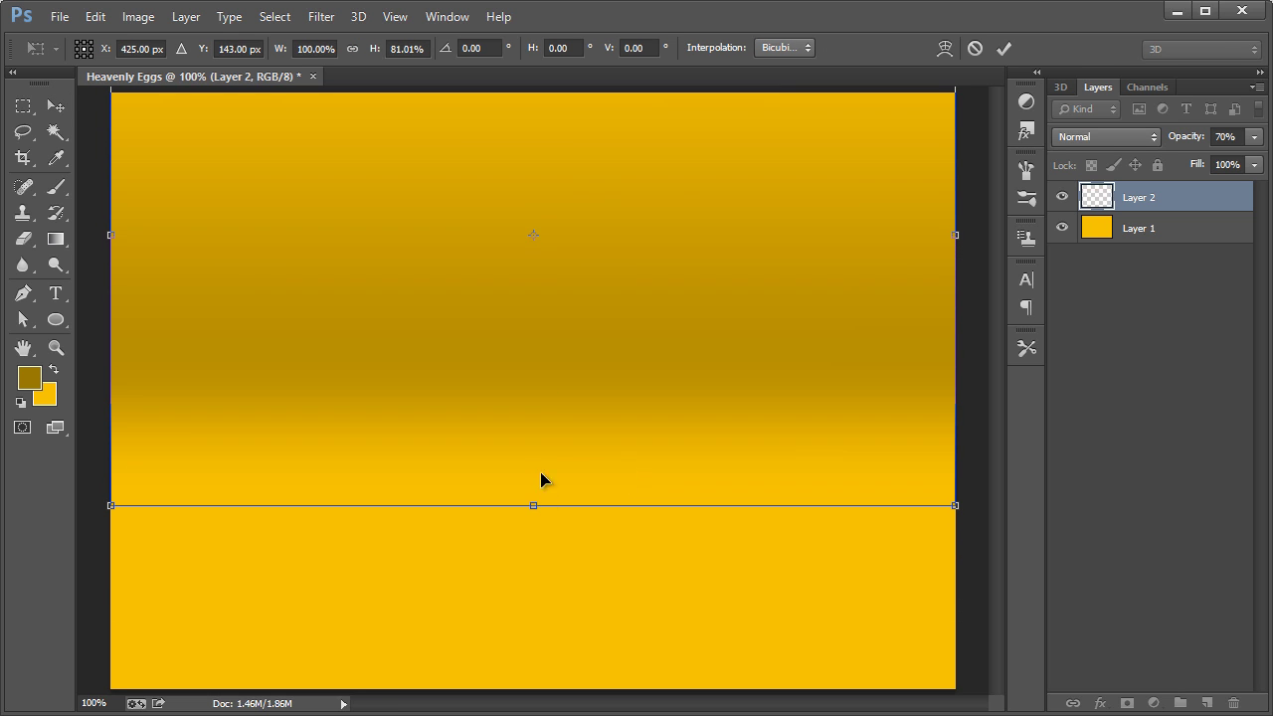
pyautogui.hotkey('shift', 'Down')
pyautogui.hotkey('shift', 'Down')
pyautogui.hotkey('shift', 'Down')
pyautogui.hotkey('shift', 'Down')
pyautogui.hotkey('shift', 'Down')
pyautogui.hotkey('shift', 'Down')
pyautogui.hotkey('shift', 'Down')
pyautogui.hotkey('shift', 'Down')
pyautogui.hotkey('shift', 'Down')
pyautogui.hotkey('shift', 'Down')
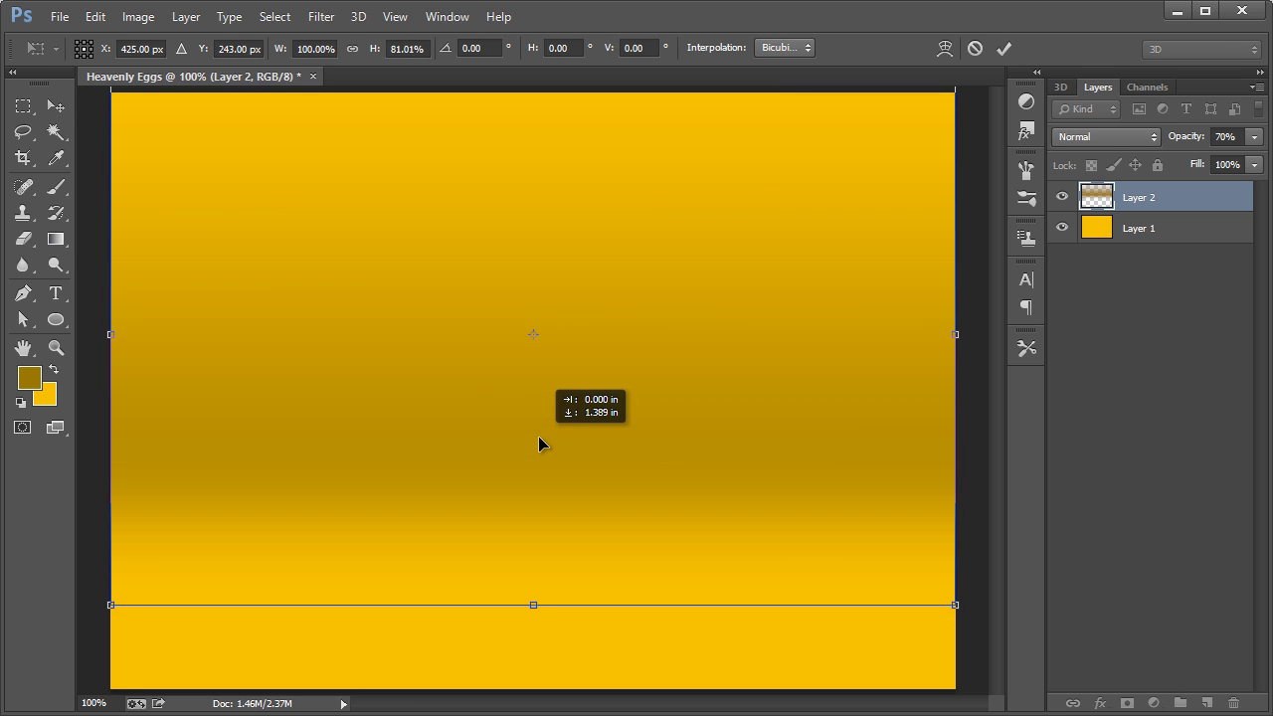
pyautogui.click(56, 106)
pyautogui.click(446, 247)
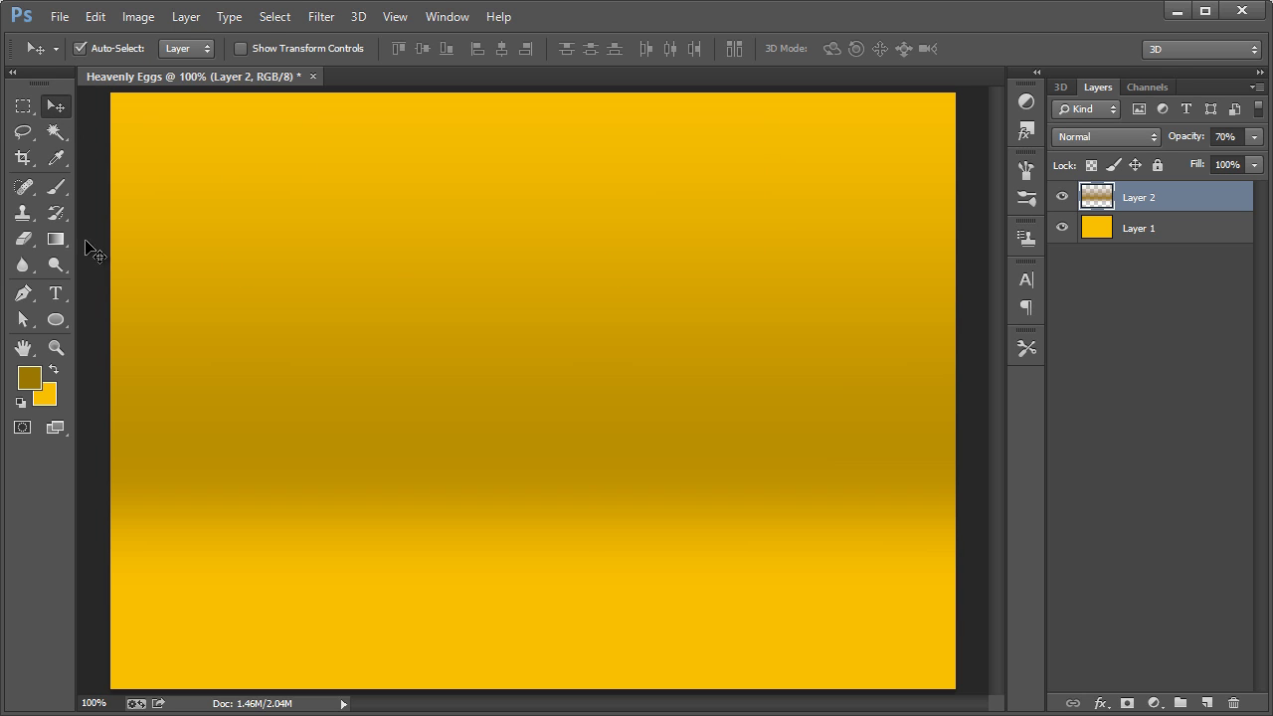
# Set up the Eraser with a soft 700 px brush tip at 0% hardness.
pyautogui.click(23, 238)
pyautogui.click(105, 47)
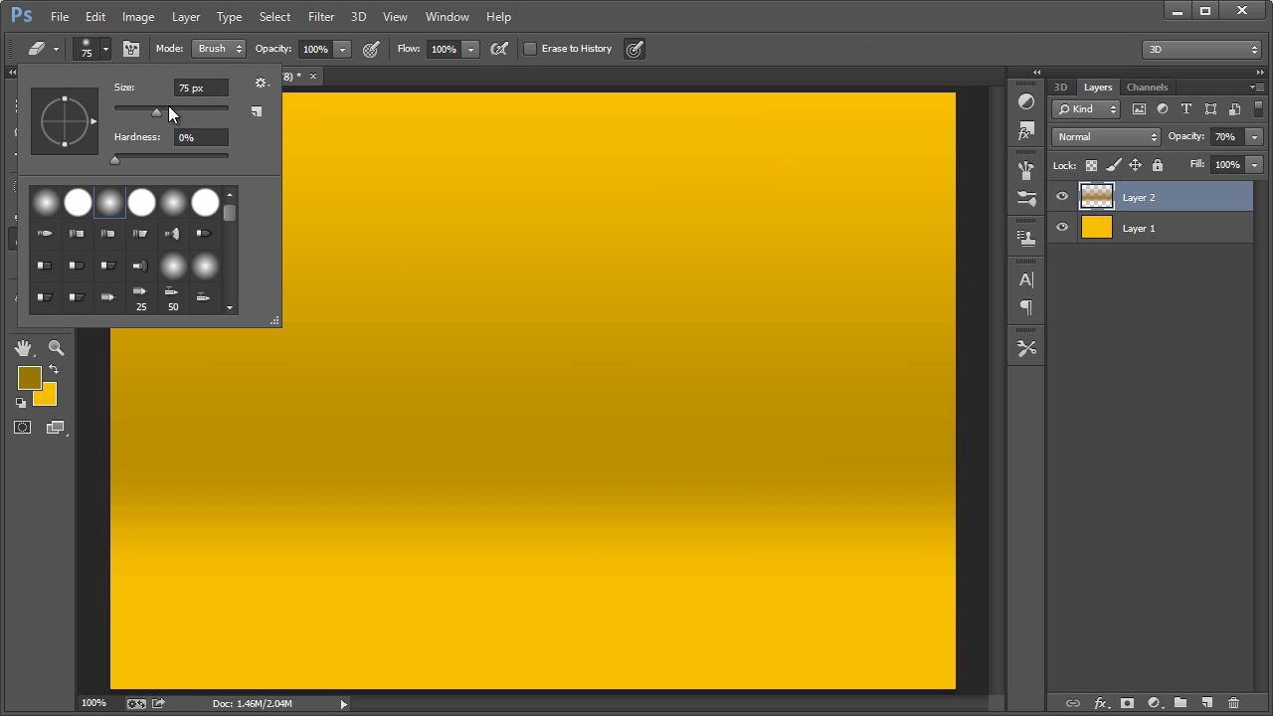
pyautogui.moveTo(212, 107); pyautogui.dragTo(213, 109)
pyautogui.moveTo(218, 111); pyautogui.dragTo(218, 112)
pyautogui.write('700')
pyautogui.press('Return')
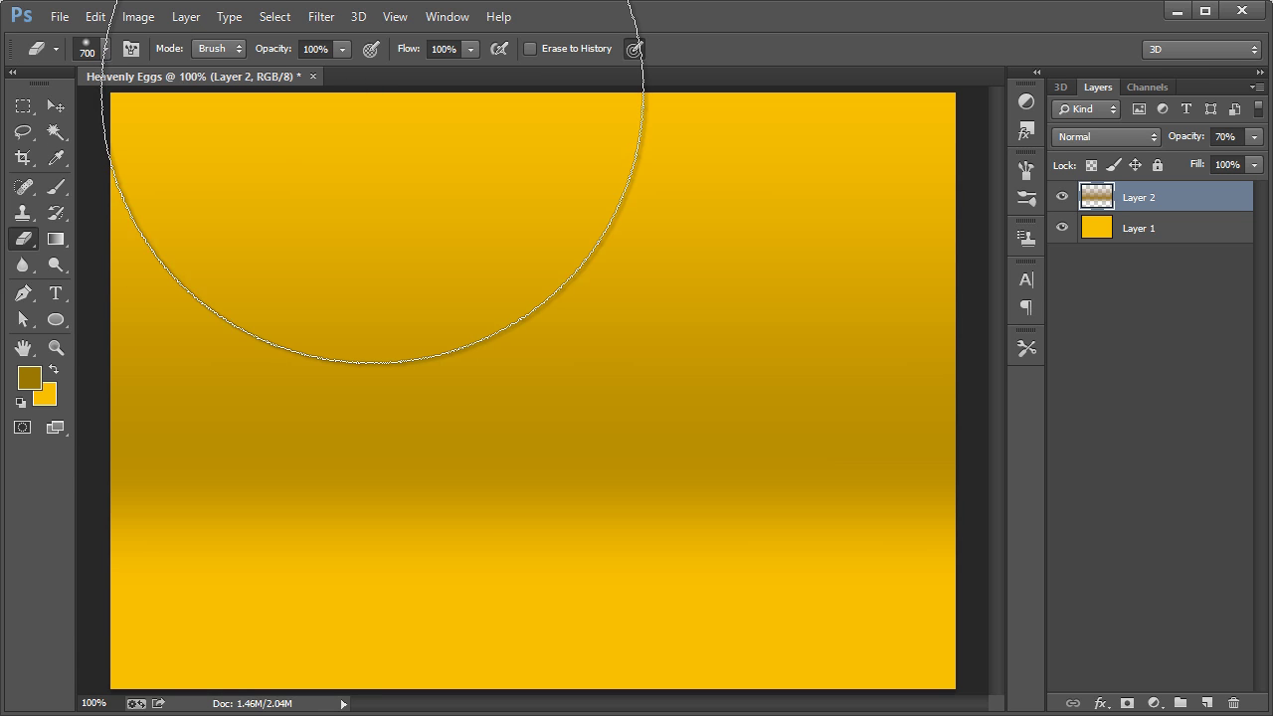
# Erase the upper middle of Layer 2's shading with broad, soft 700 px Eraser strokes, keeping the darker areas at both sides.
pyautogui.click(57, 347)
pyautogui.rightClick(306, 331)
pyautogui.click(360, 458)
pyautogui.rightClick(400, 318)
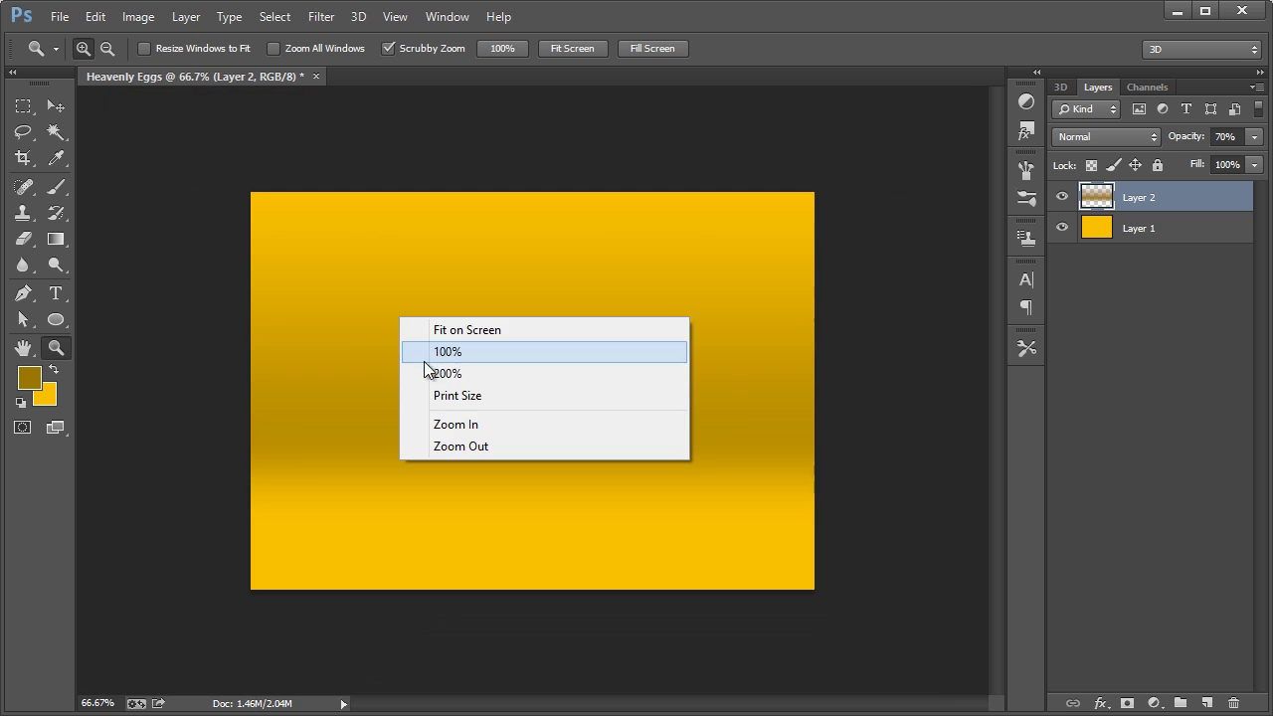
pyautogui.click(537, 70)
pyautogui.click(56, 187)
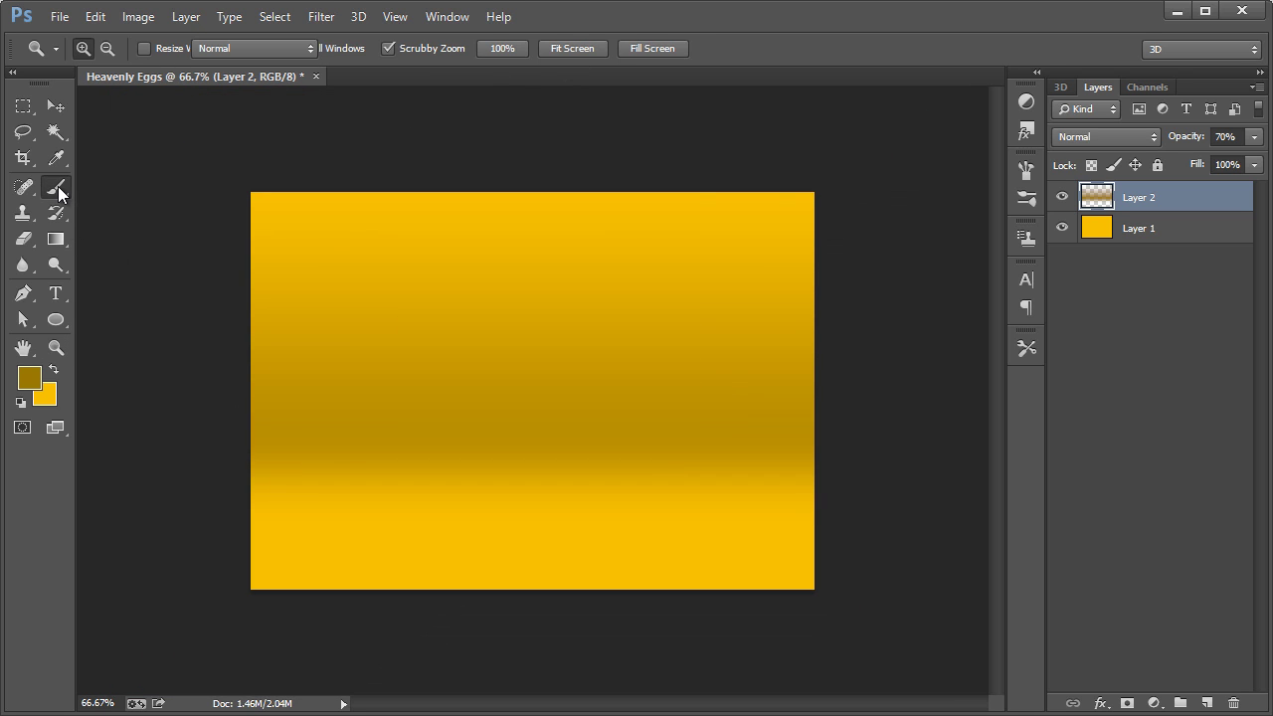
pyautogui.click(23, 239)
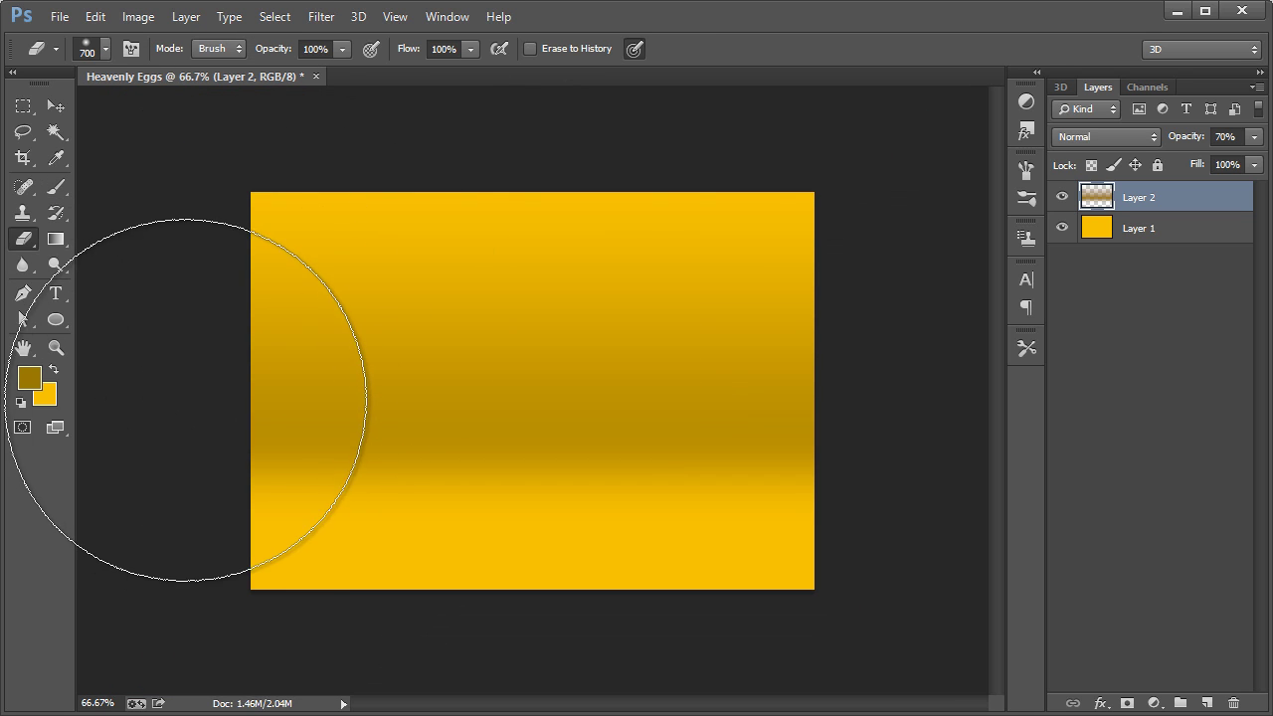
pyautogui.click(190, 361)
pyautogui.hotkey('ctrl', 'z')
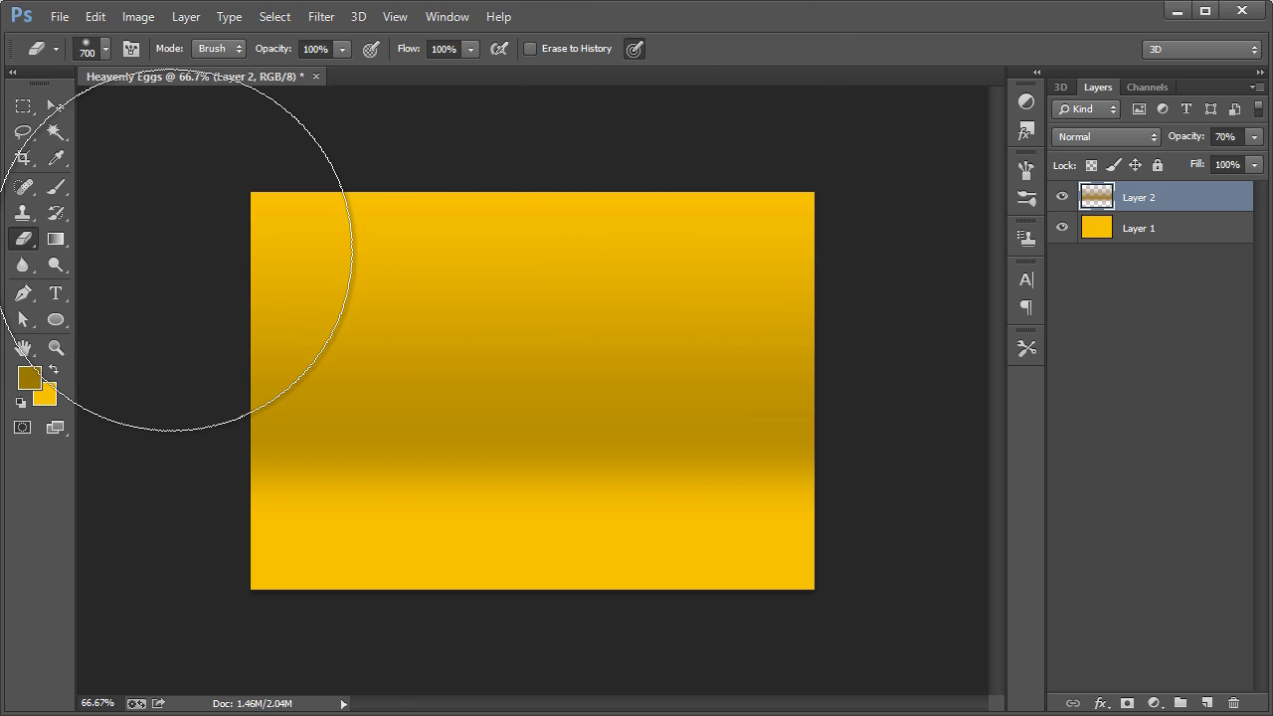
pyautogui.moveTo(540, 276)
pyautogui.mouseDown()
pyautogui.moveTo(474, 263)
pyautogui.moveTo(426, 219)
pyautogui.mouseUp()
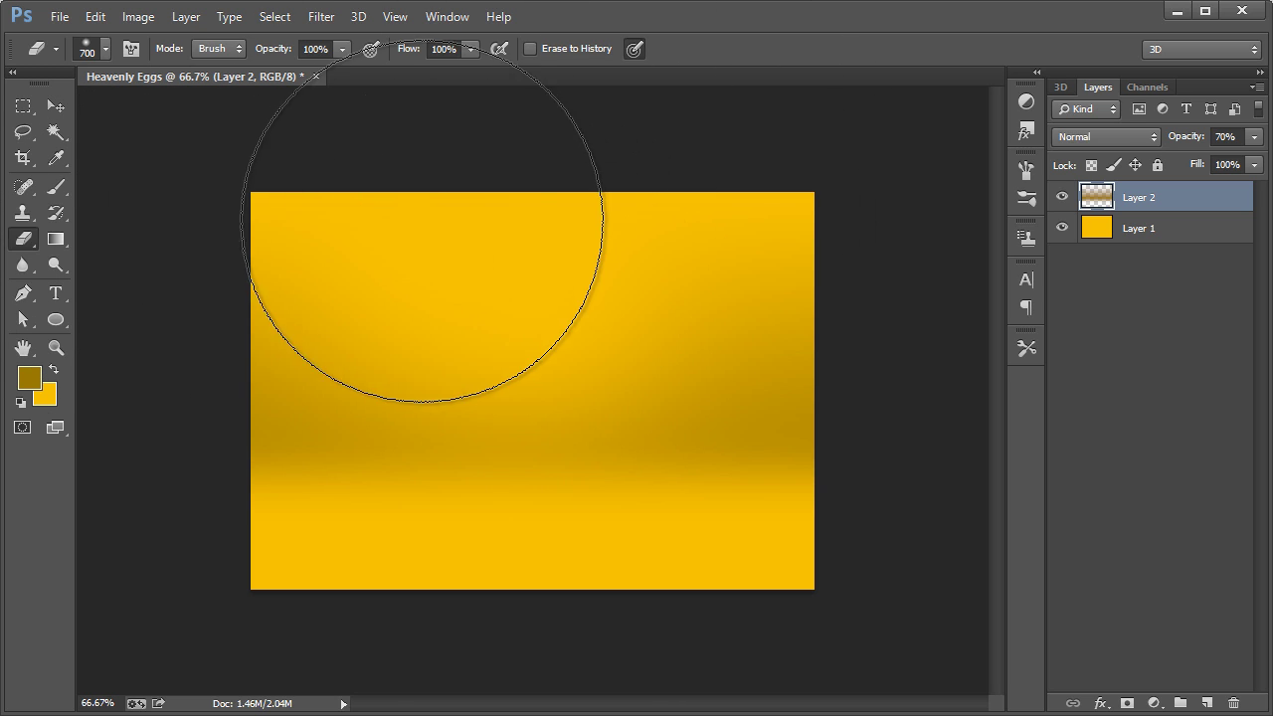
pyautogui.moveTo(604, 217)
pyautogui.mouseDown()
pyautogui.moveTo(488, 213)
pyautogui.moveTo(401, 176)
pyautogui.moveTo(449, 170)
pyautogui.moveTo(547, 224)
pyautogui.mouseUp()
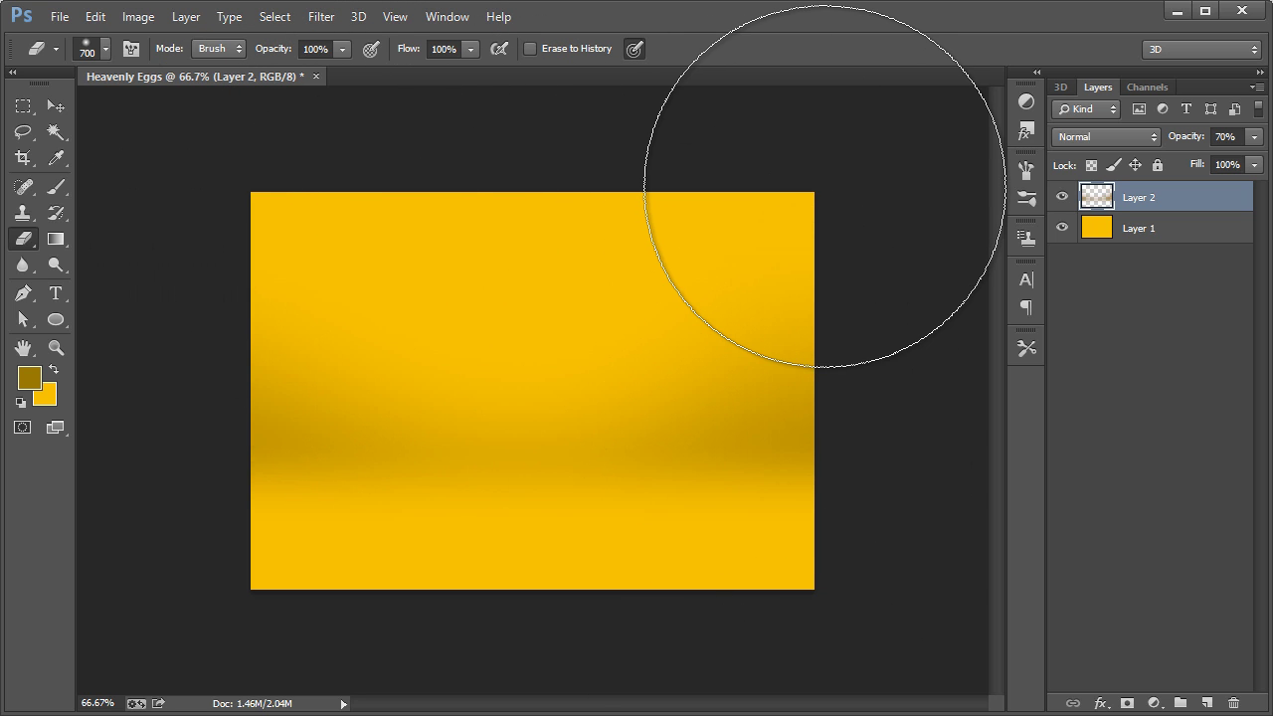
pyautogui.click(62, 347)
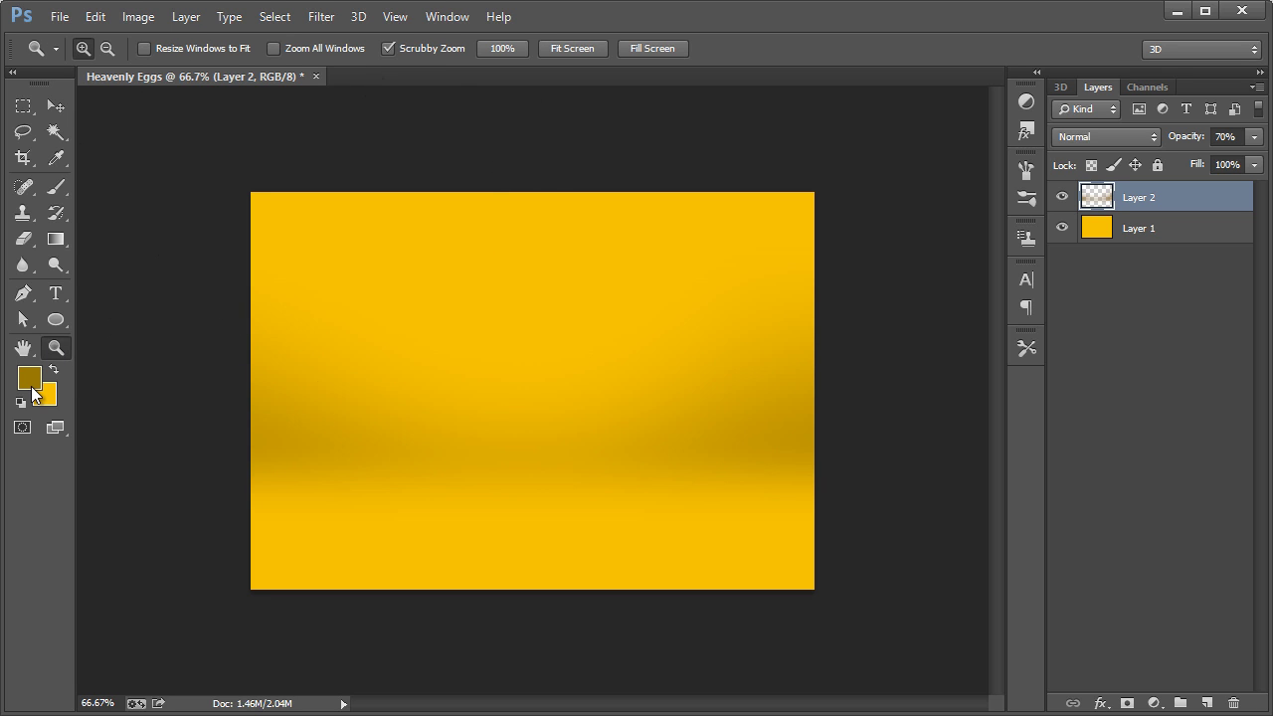
pyautogui.click(613, 490)
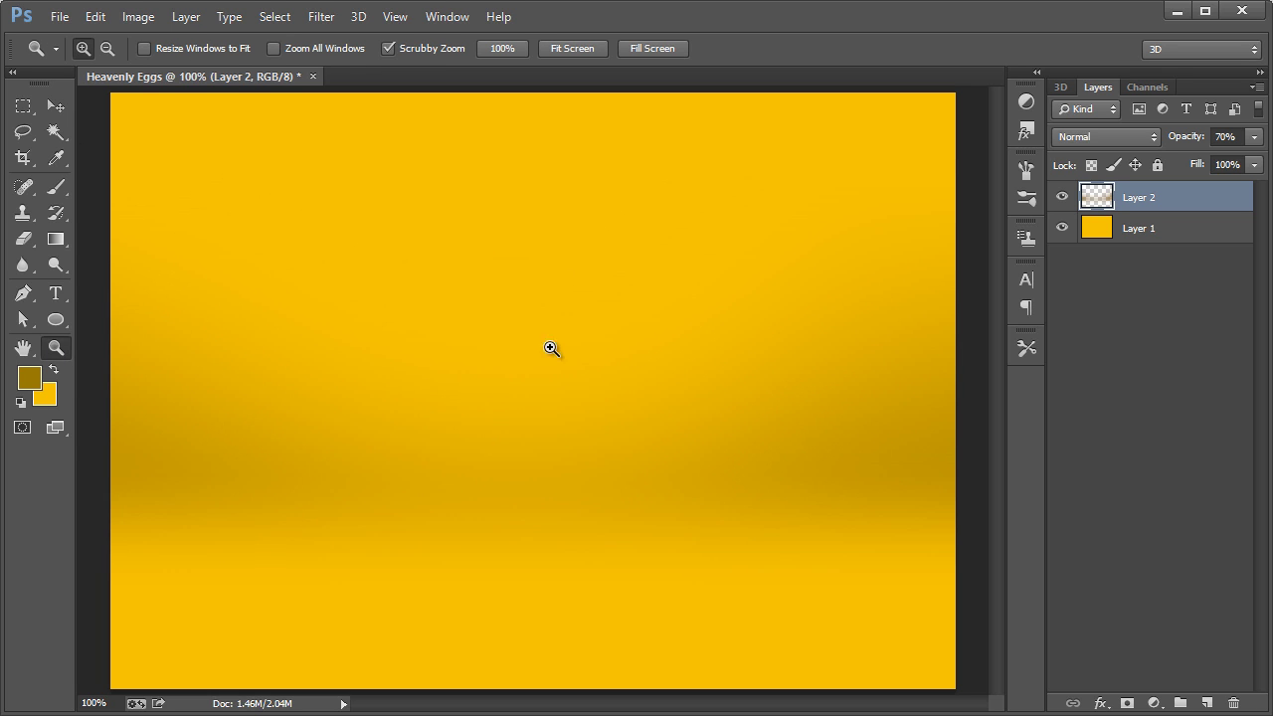
# Draw a white ellipse shape about 310 by 200 px in the middle of the canvas with the Ellipse tool.
pyautogui.click(56, 320)
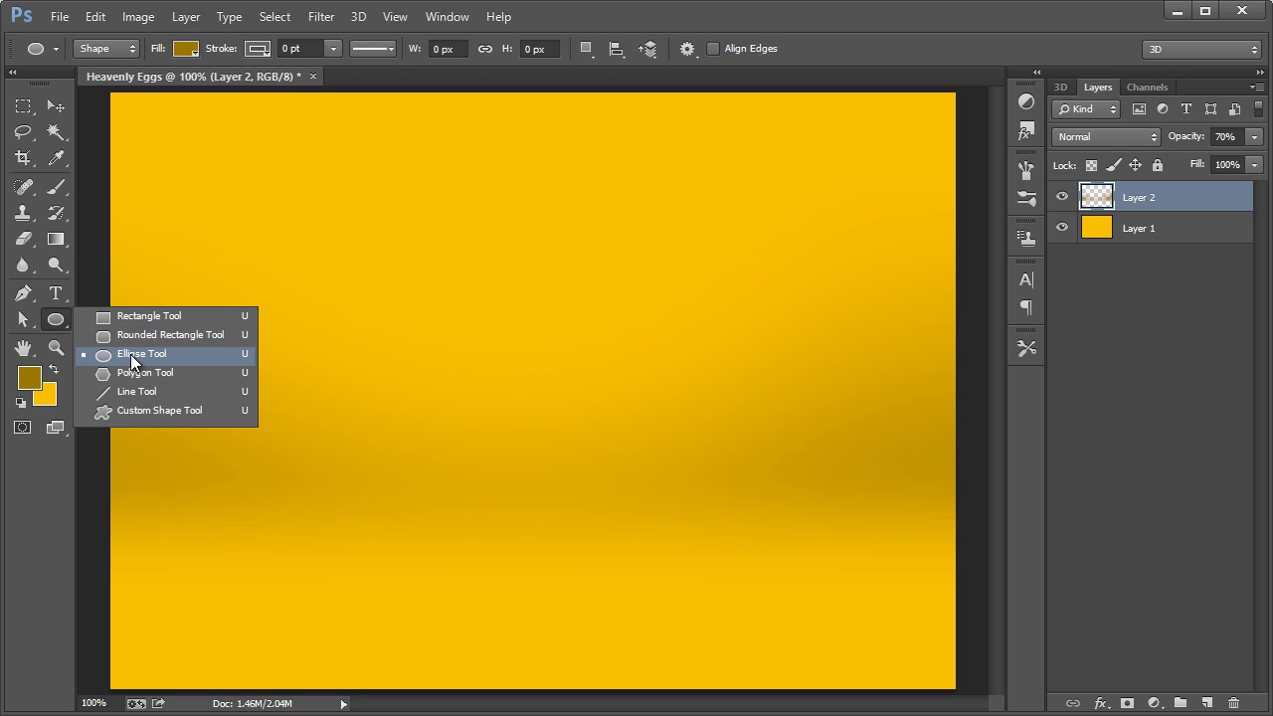
pyautogui.click(126, 353)
pyautogui.click(34, 378)
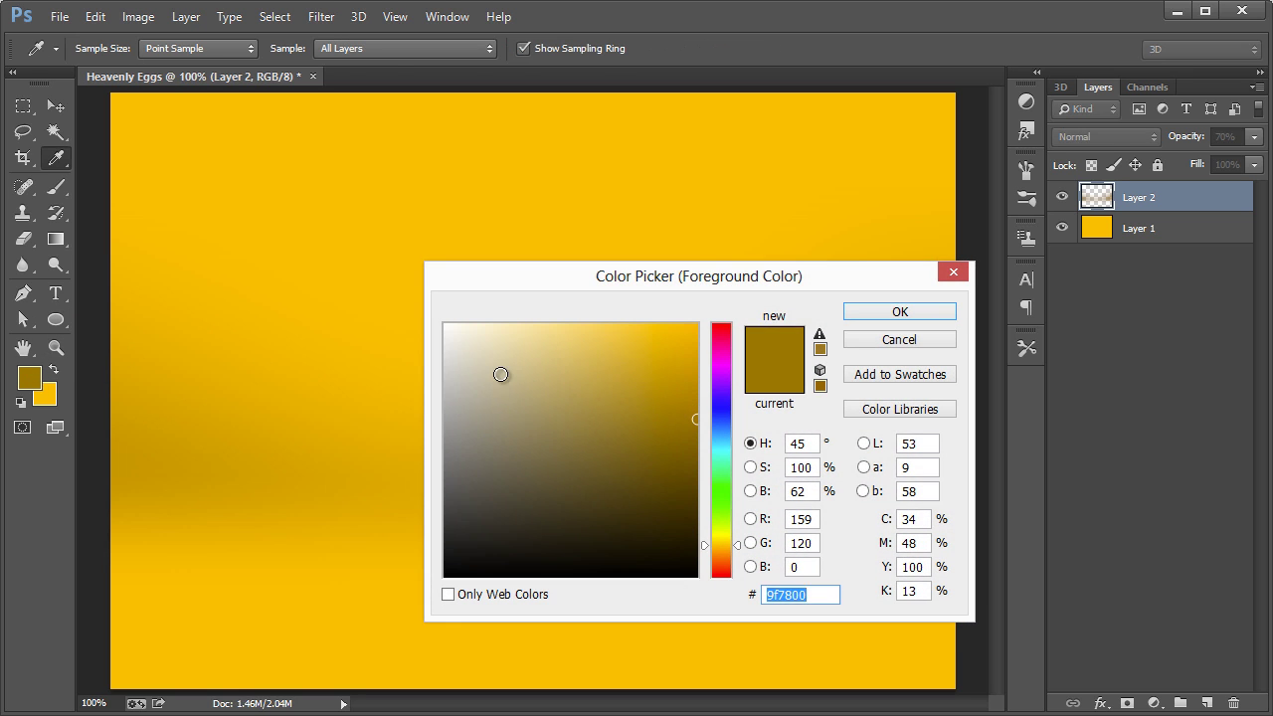
pyautogui.moveTo(500, 372); pyautogui.dragTo(421, 296)
pyautogui.click(889, 312)
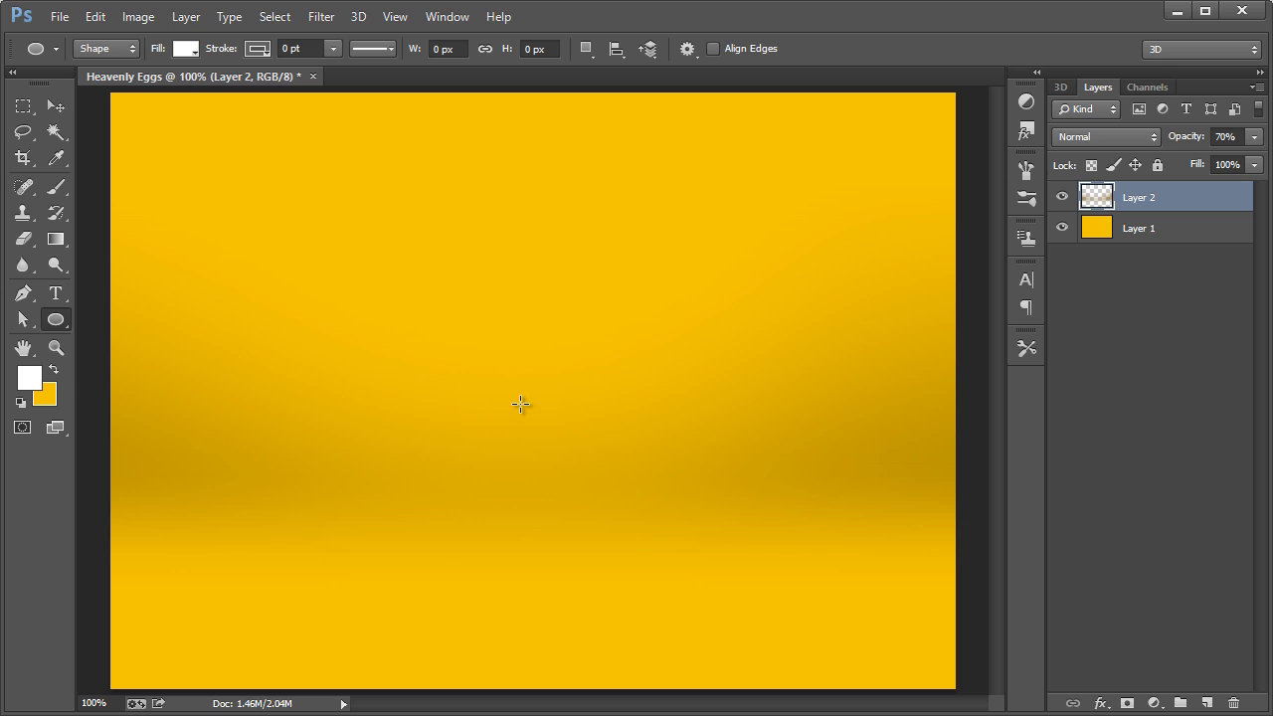
pyautogui.moveTo(521, 404); pyautogui.dragTo(672, 503)
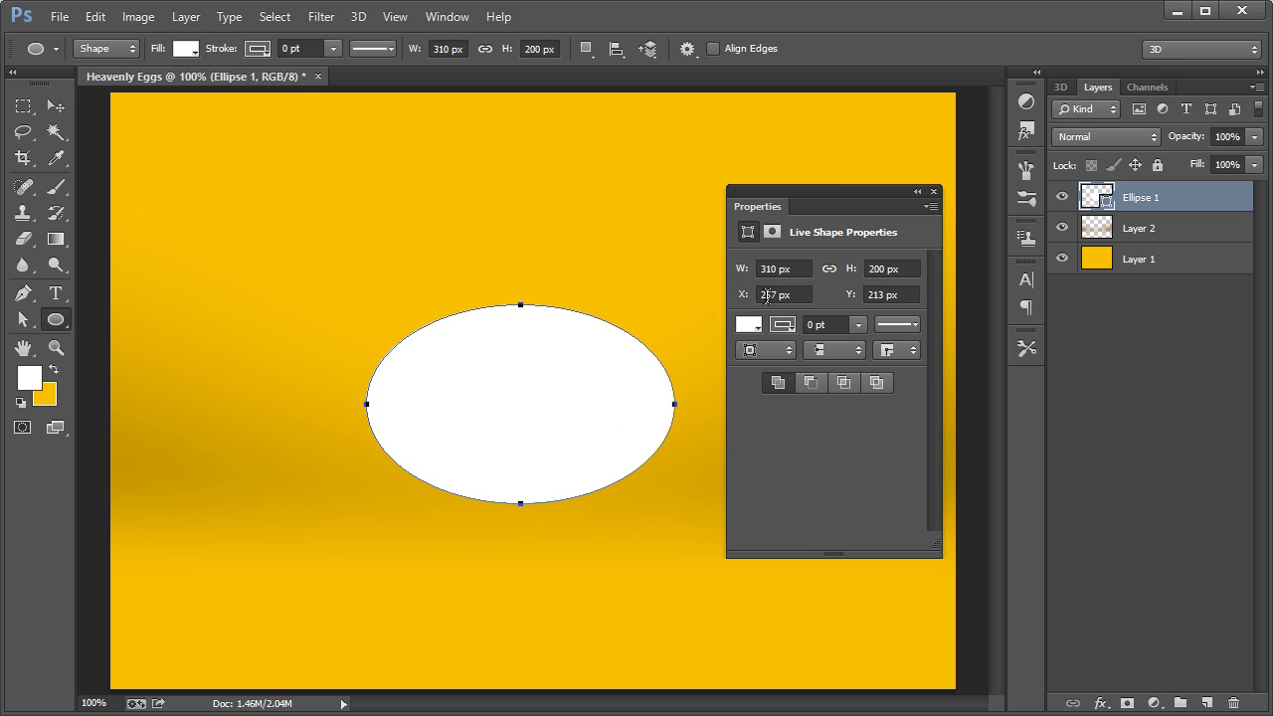
pyautogui.click(934, 191)
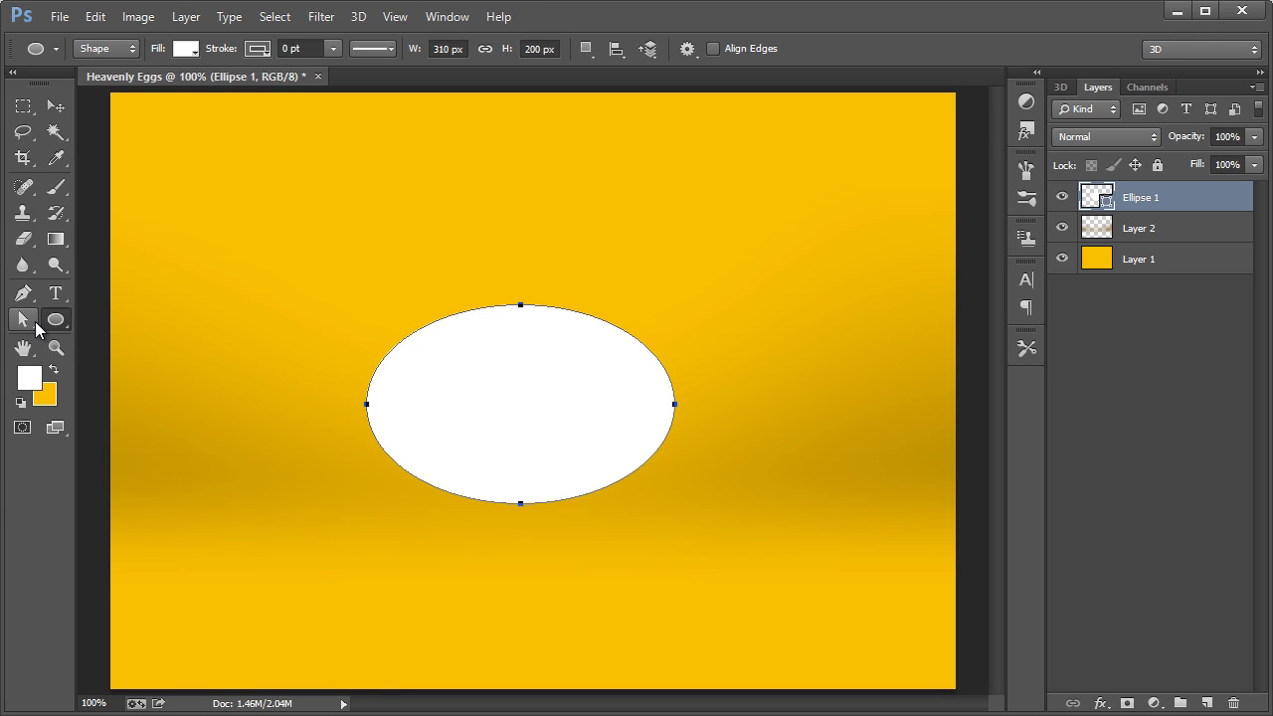
# Shift the ellipse's upper and lower anchor points left to form an egg outline, and move the egg toward the canvas's lower right.
pyautogui.click(29, 324)
pyautogui.click(25, 326)
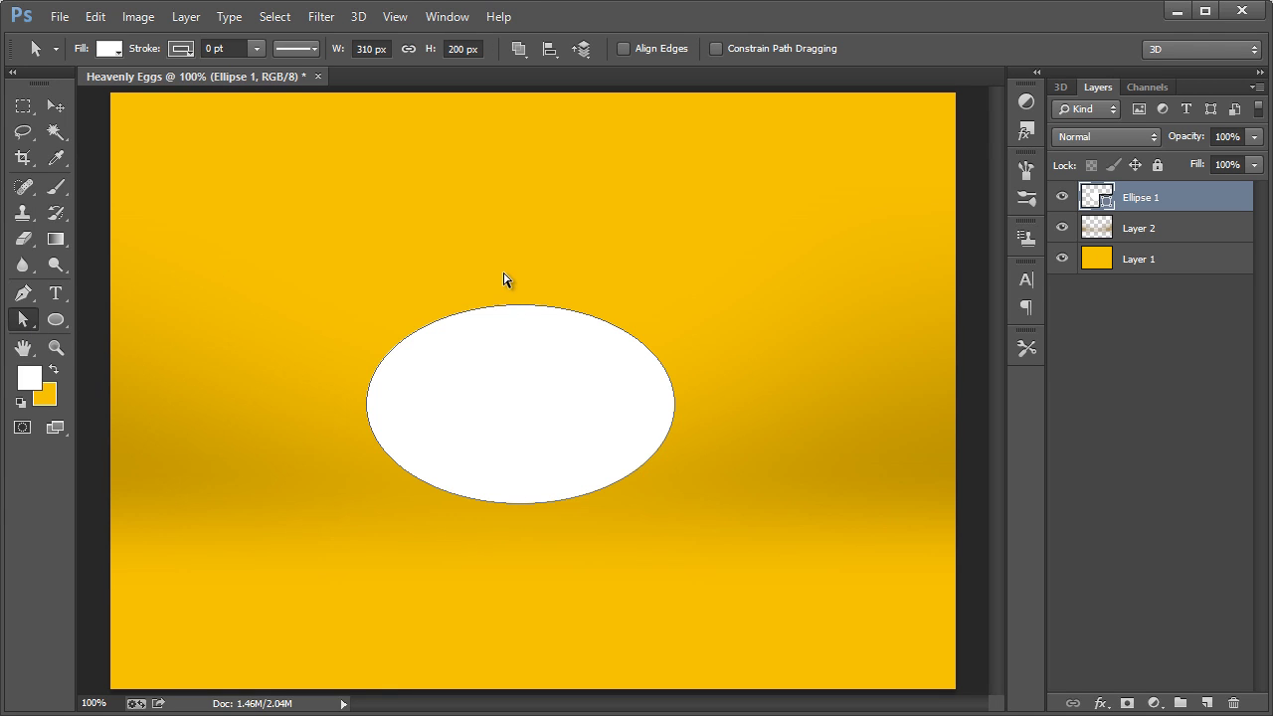
pyautogui.moveTo(503, 279); pyautogui.dragTo(552, 341)
pyautogui.moveTo(538, 532); pyautogui.dragTo(495, 493)
pyautogui.moveTo(521, 505); pyautogui.dragTo(499, 510)
pyautogui.click(55, 107)
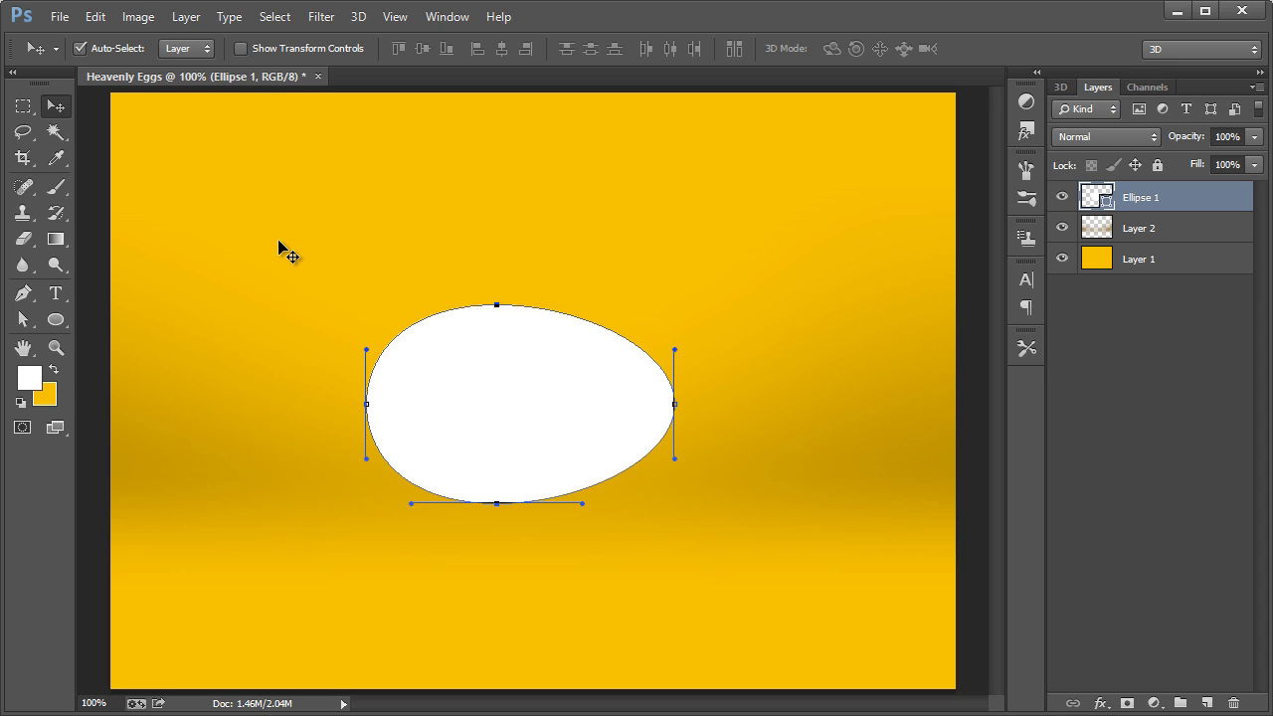
pyautogui.press('Return')
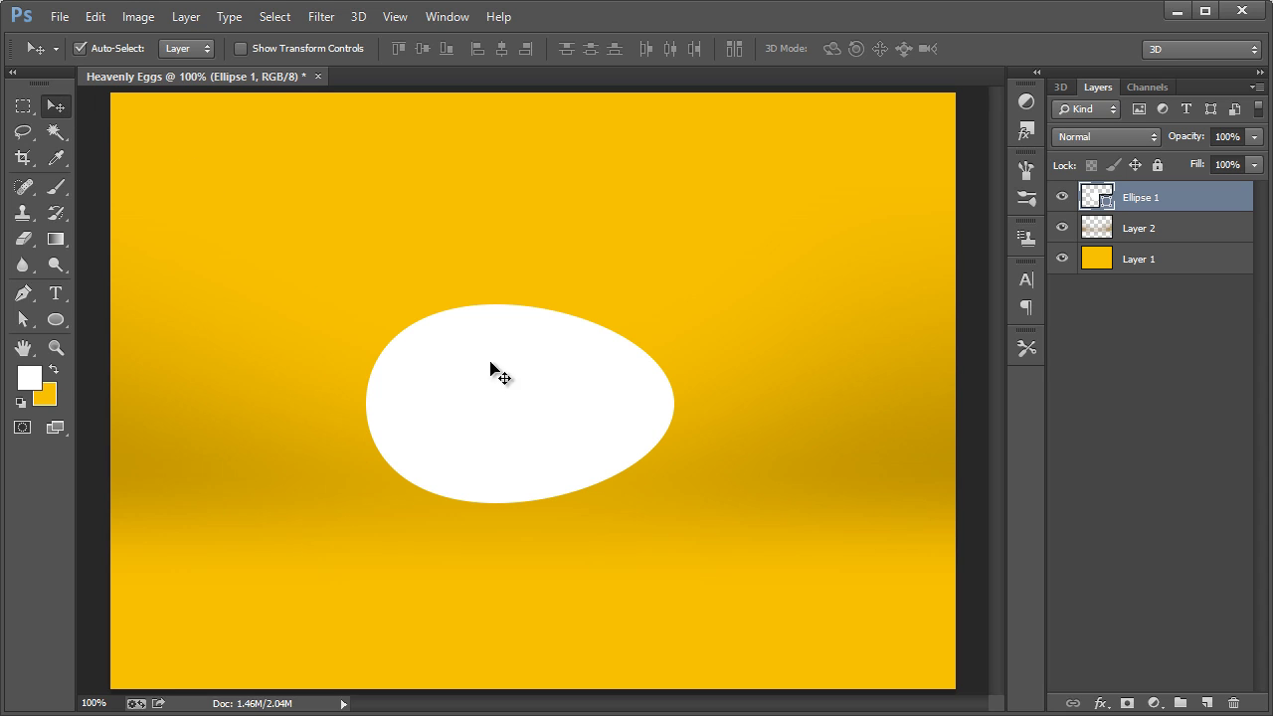
pyautogui.moveTo(490, 369); pyautogui.dragTo(654, 444)
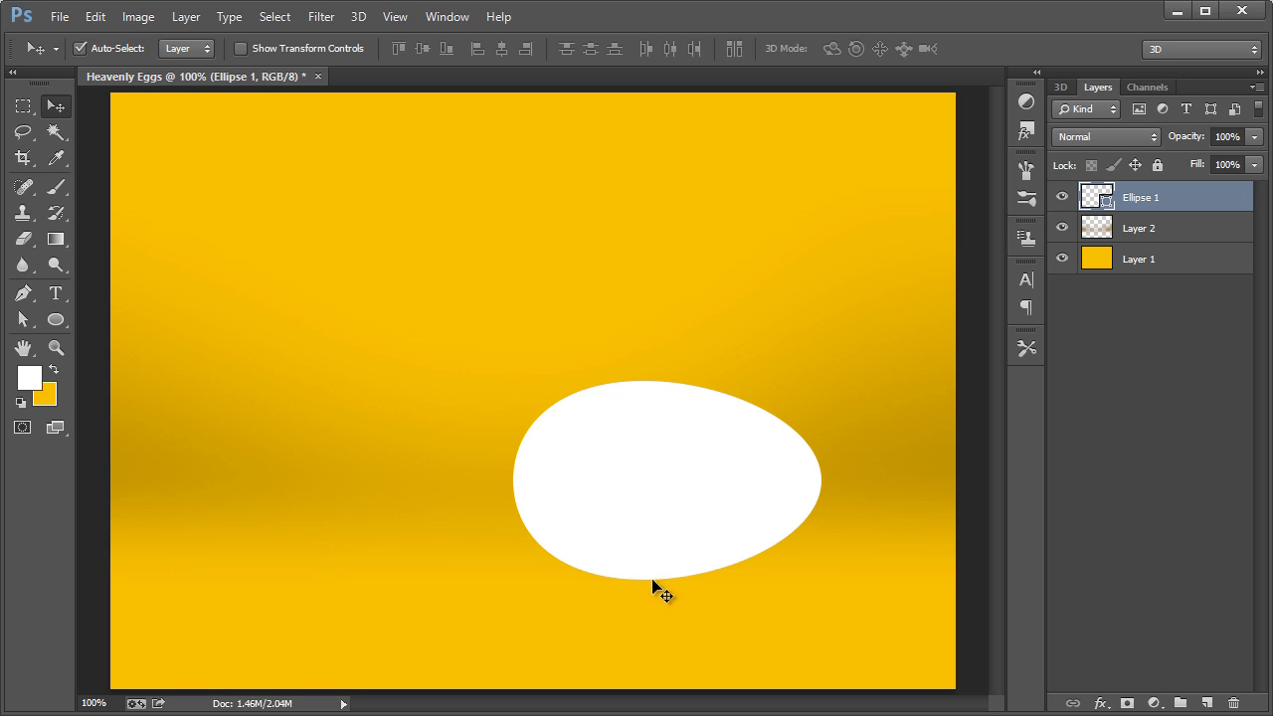
# Select Layer 2 and set the Brush to a soft 332 px tip.
pyautogui.click(1145, 231)
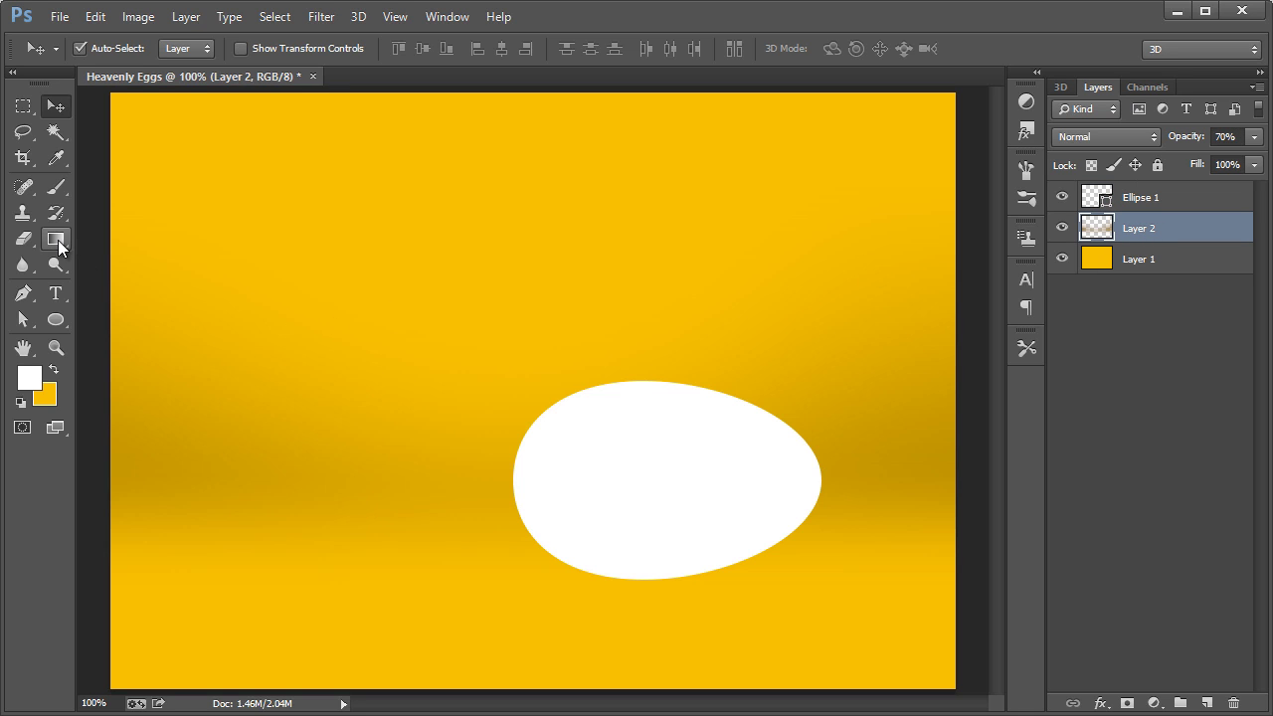
pyautogui.click(52, 194)
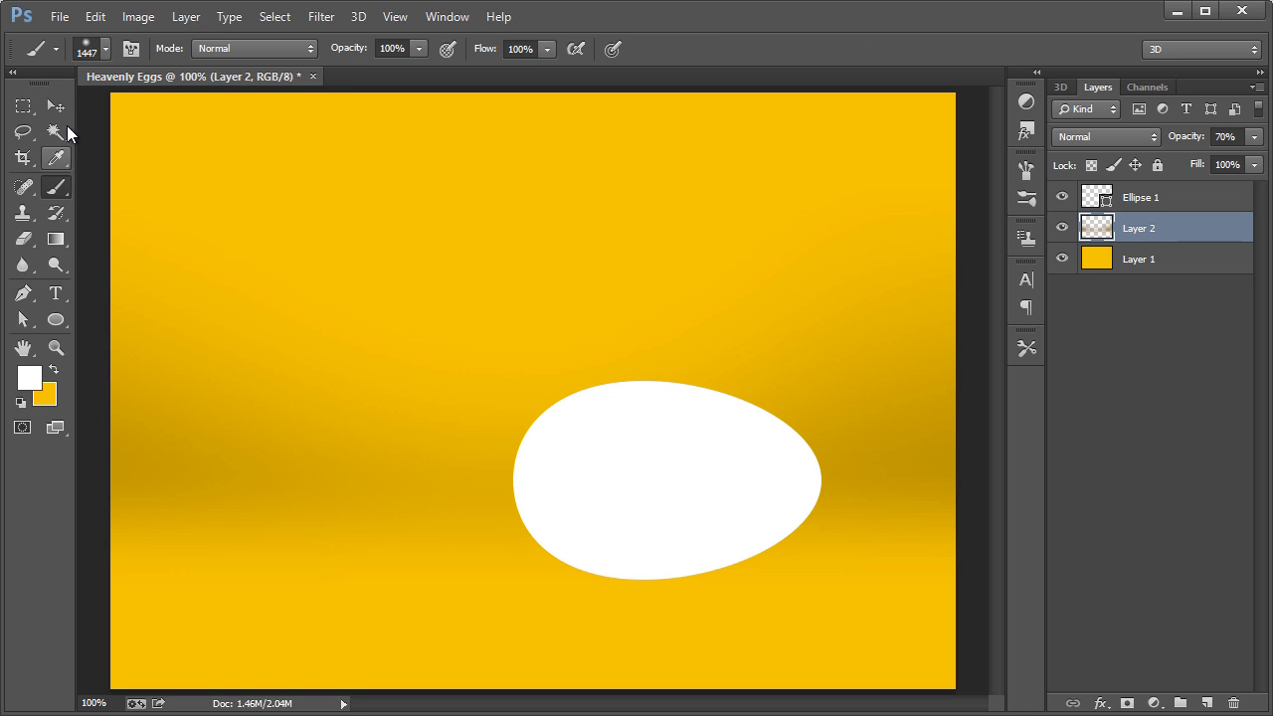
pyautogui.click(108, 52)
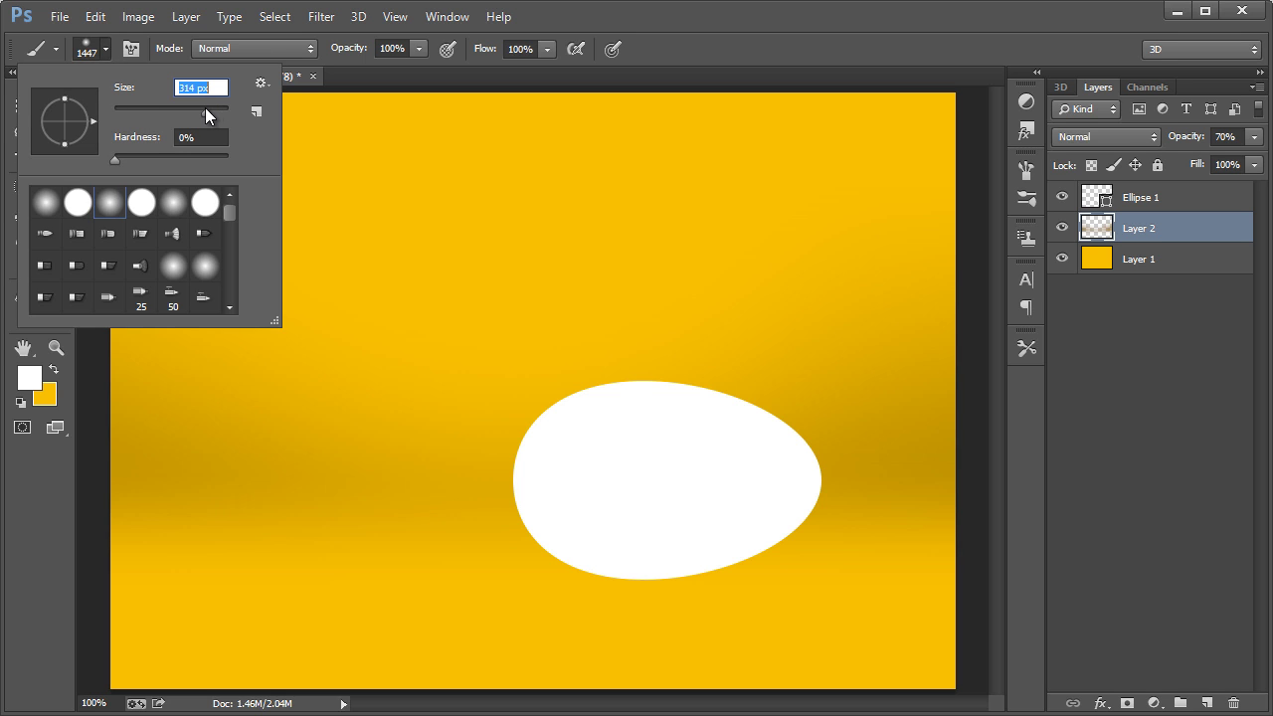
pyautogui.moveTo(205, 107); pyautogui.dragTo(207, 108)
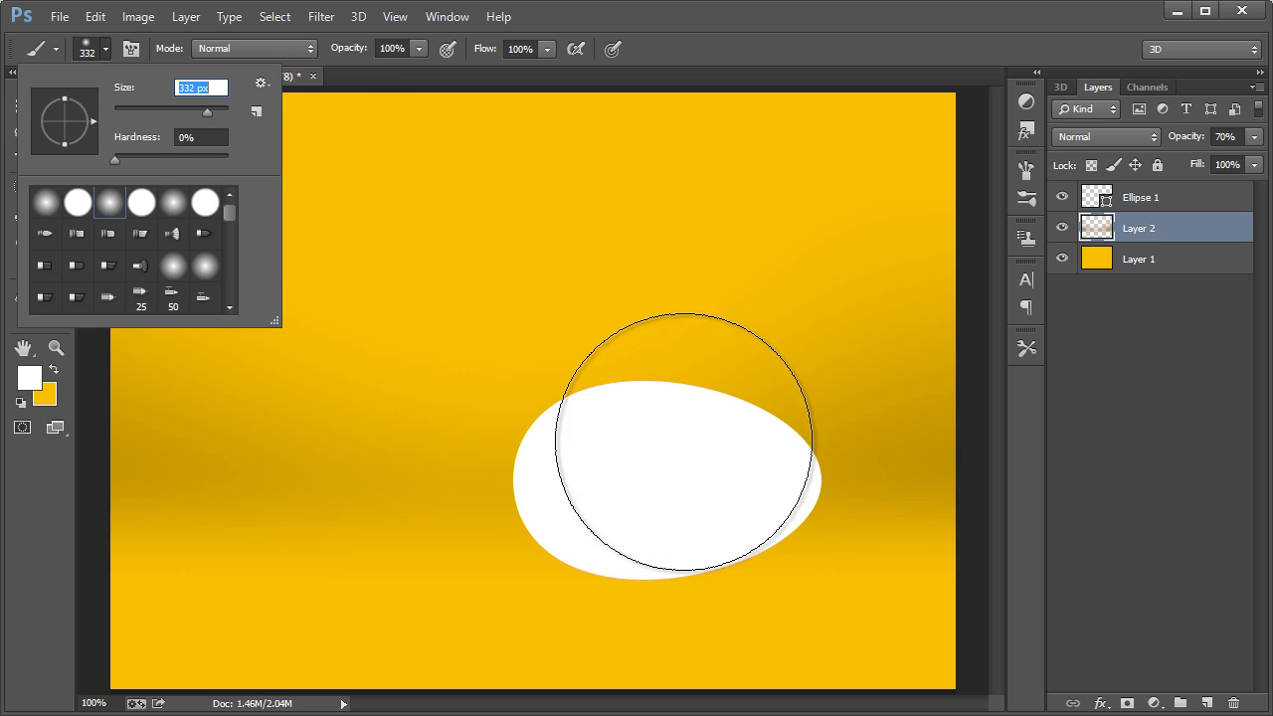
pyautogui.click(664, 42)
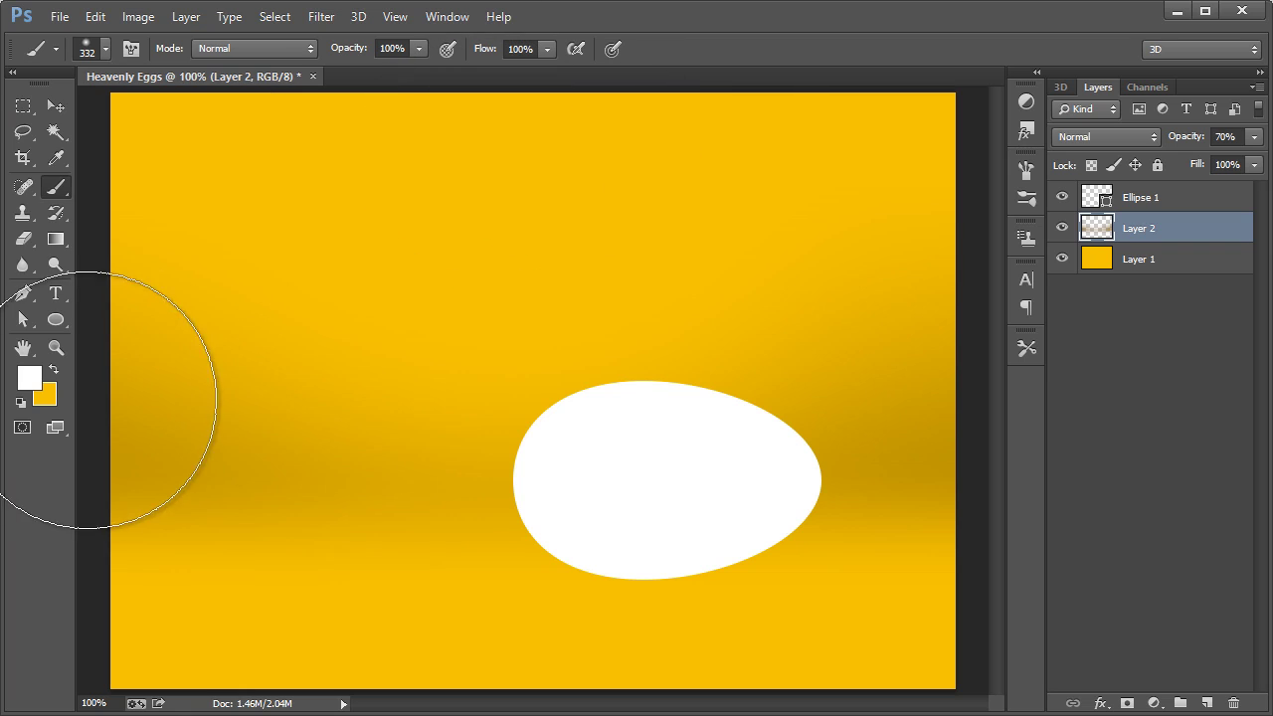
# Set the foreground colour to a dark golden brown and return to the Brush tool.
pyautogui.click(33, 383)
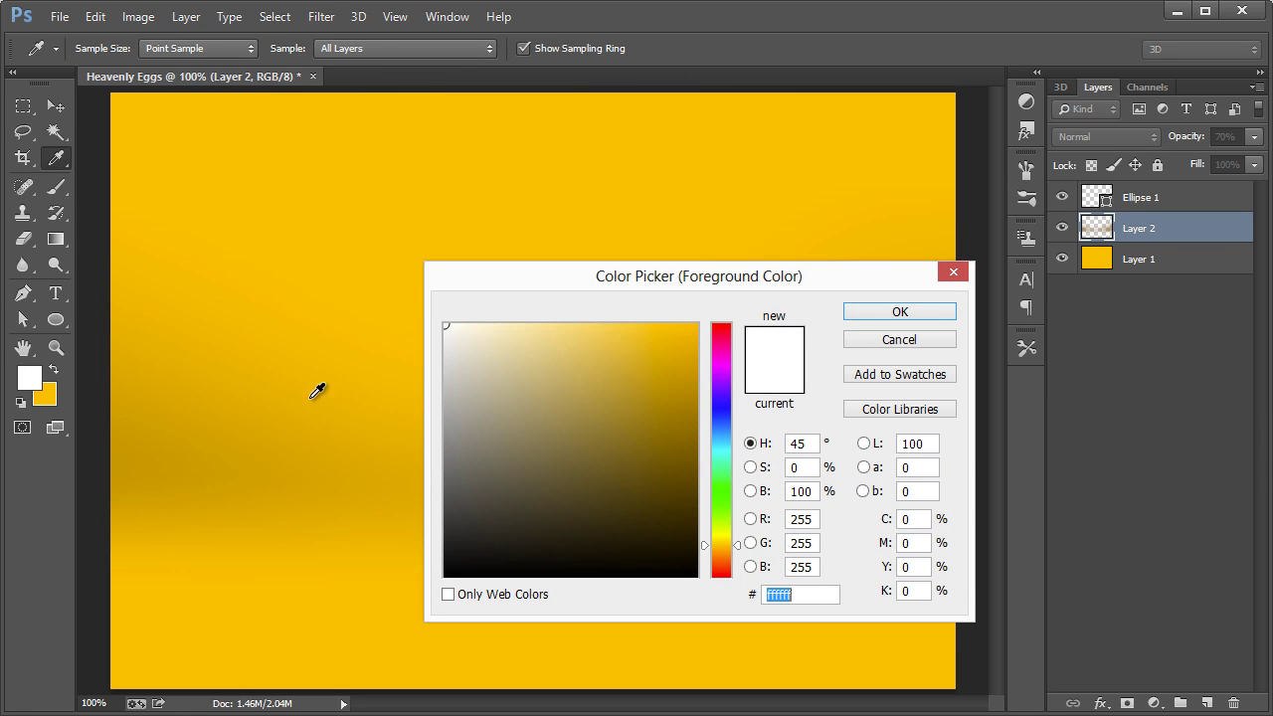
pyautogui.click(350, 460)
pyautogui.moveTo(644, 446); pyautogui.dragTo(716, 465)
pyautogui.click(922, 316)
pyautogui.press('b')
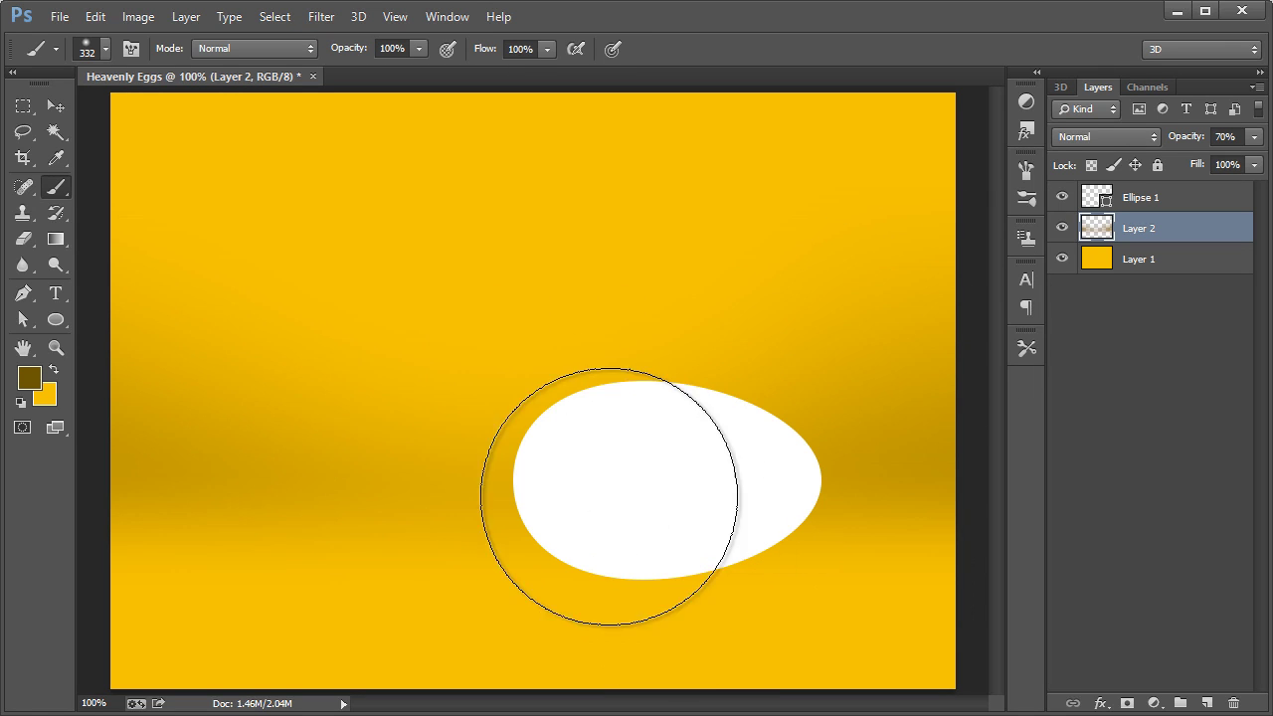
pyautogui.click(508, 363)
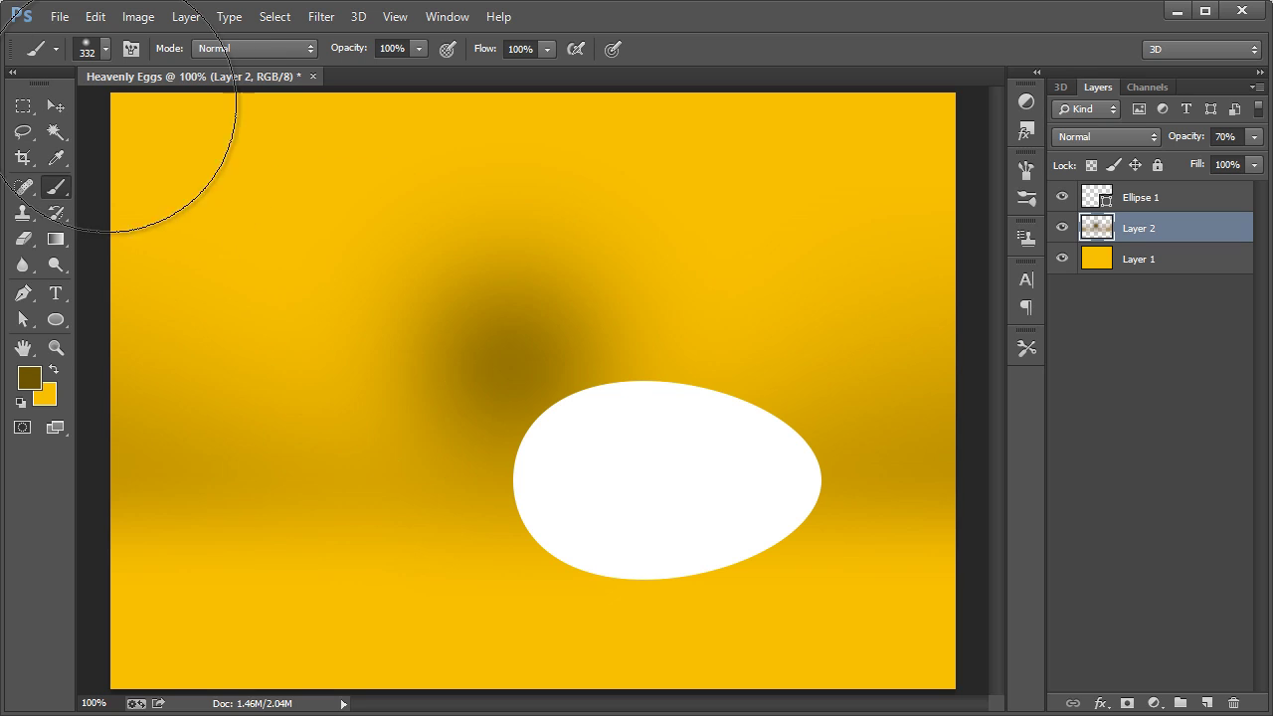
pyautogui.click(57, 107)
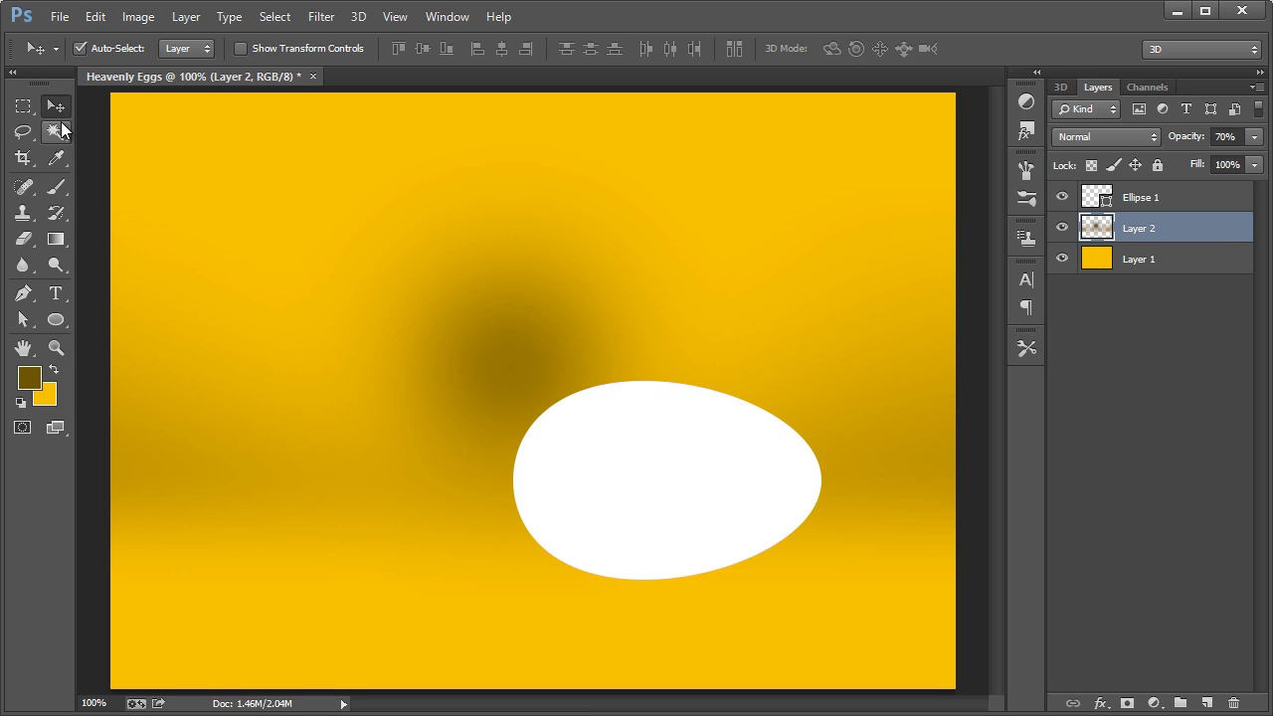
pyautogui.hotkey('ctrl', 't')
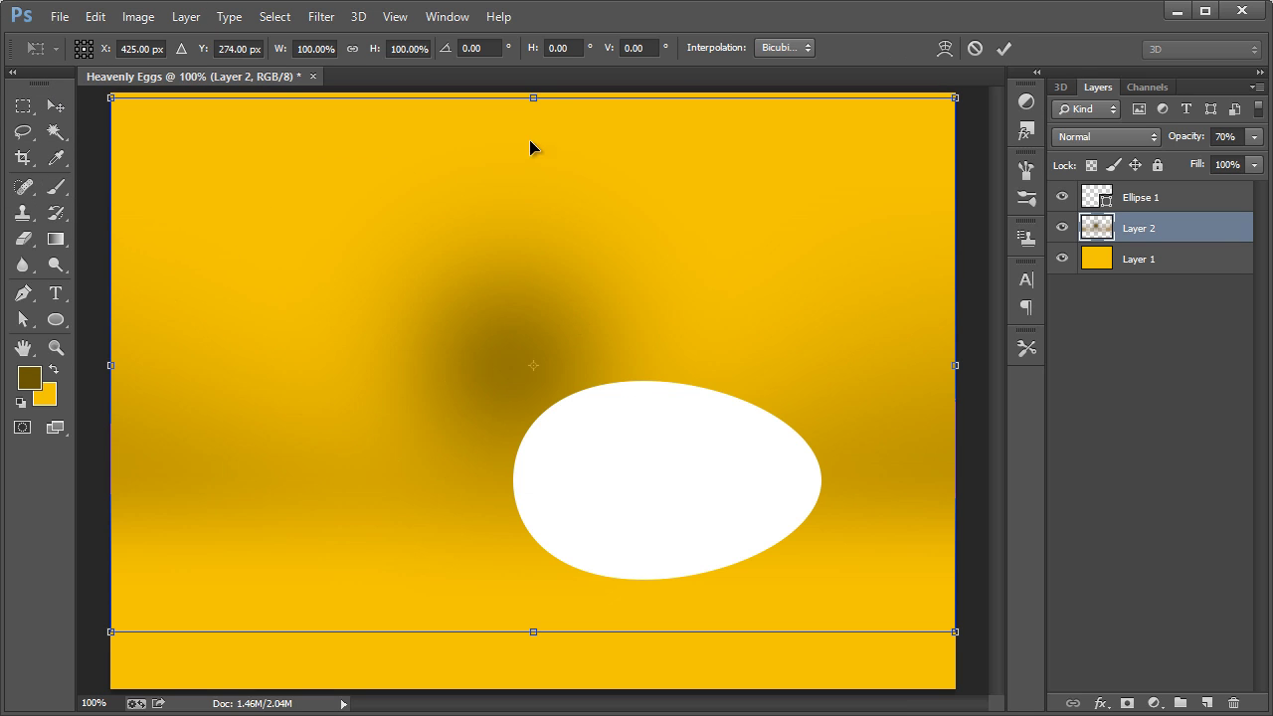
pyautogui.moveTo(533, 97); pyautogui.dragTo(540, 583)
pyautogui.click(57, 108)
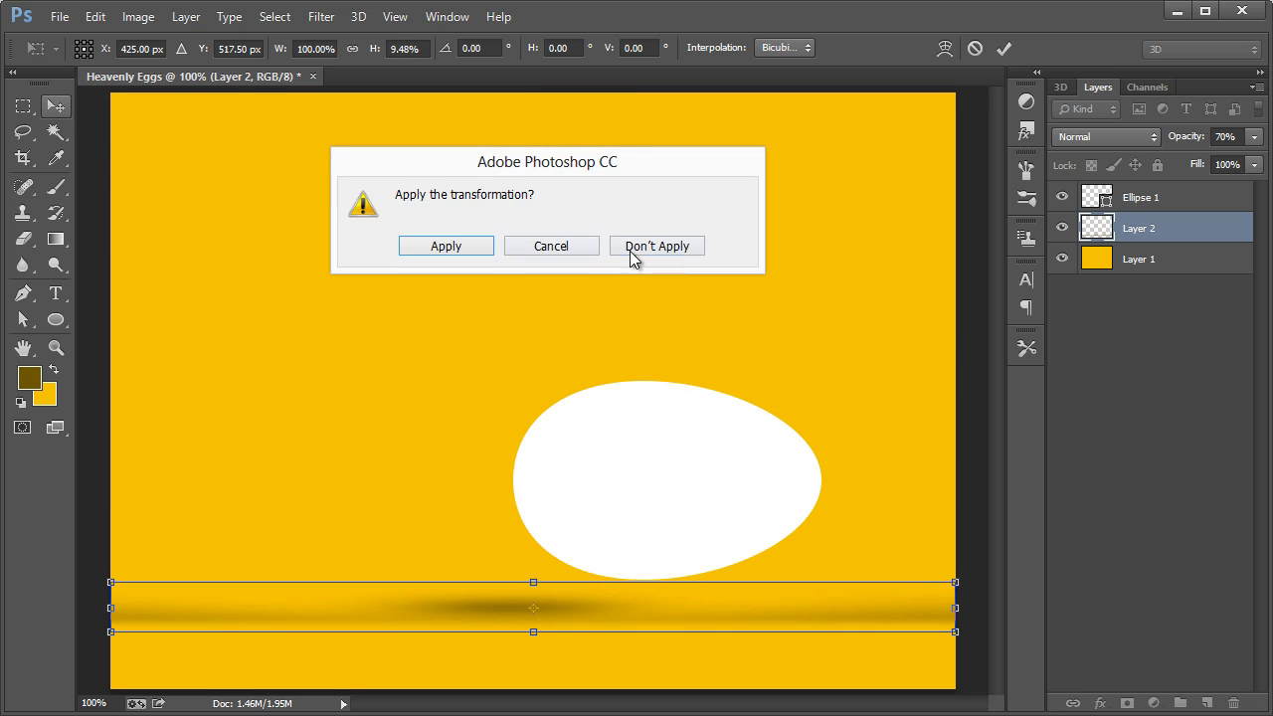
pyautogui.click(693, 247)
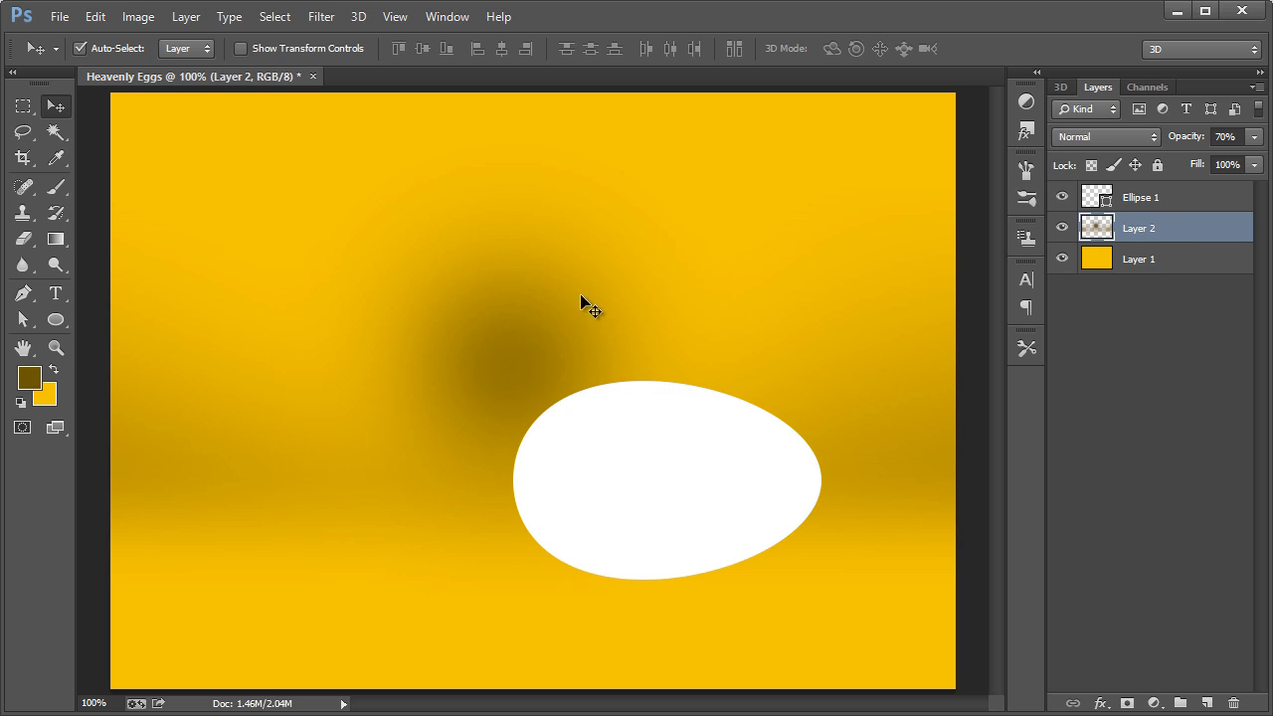
pyautogui.hotkey('ctrl', 'z')
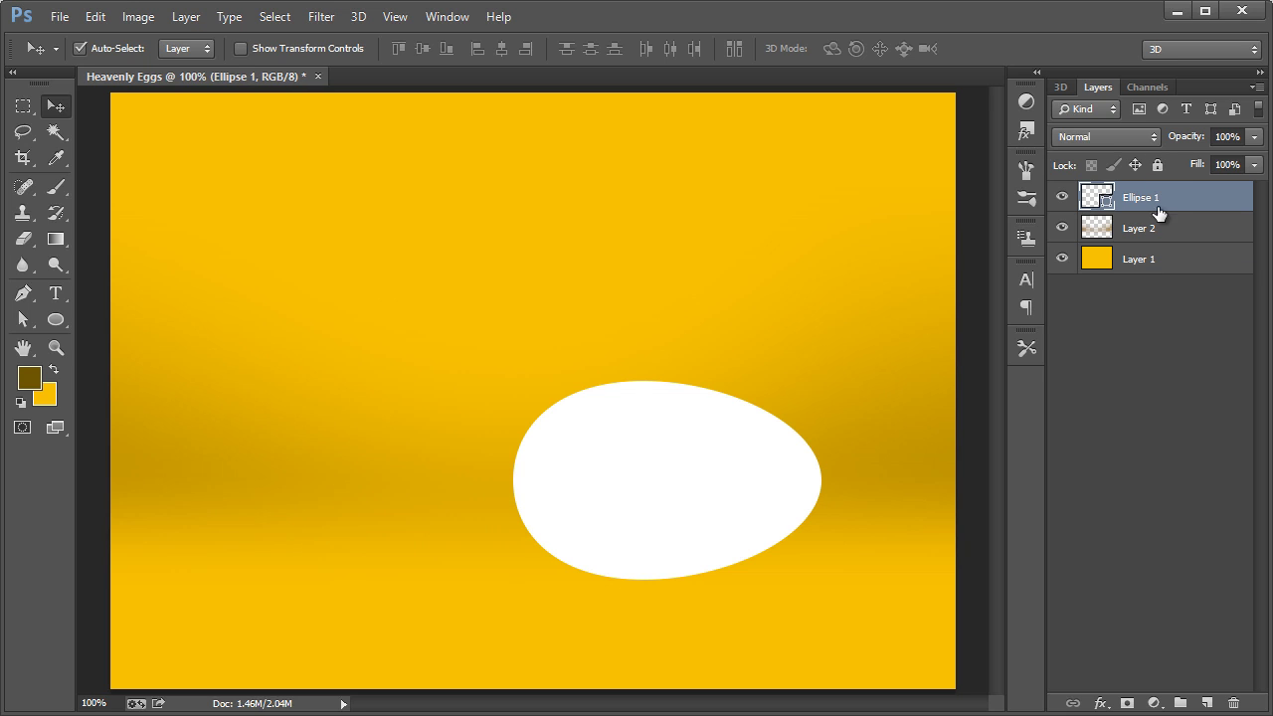
# Add a layer named "egg shadow" directly above Layer 2 and paint one soft, dark brown spot on it beside the egg's upper left.
pyautogui.click(1139, 228)
pyautogui.hotkey('ctrl', 'shift', 'n')
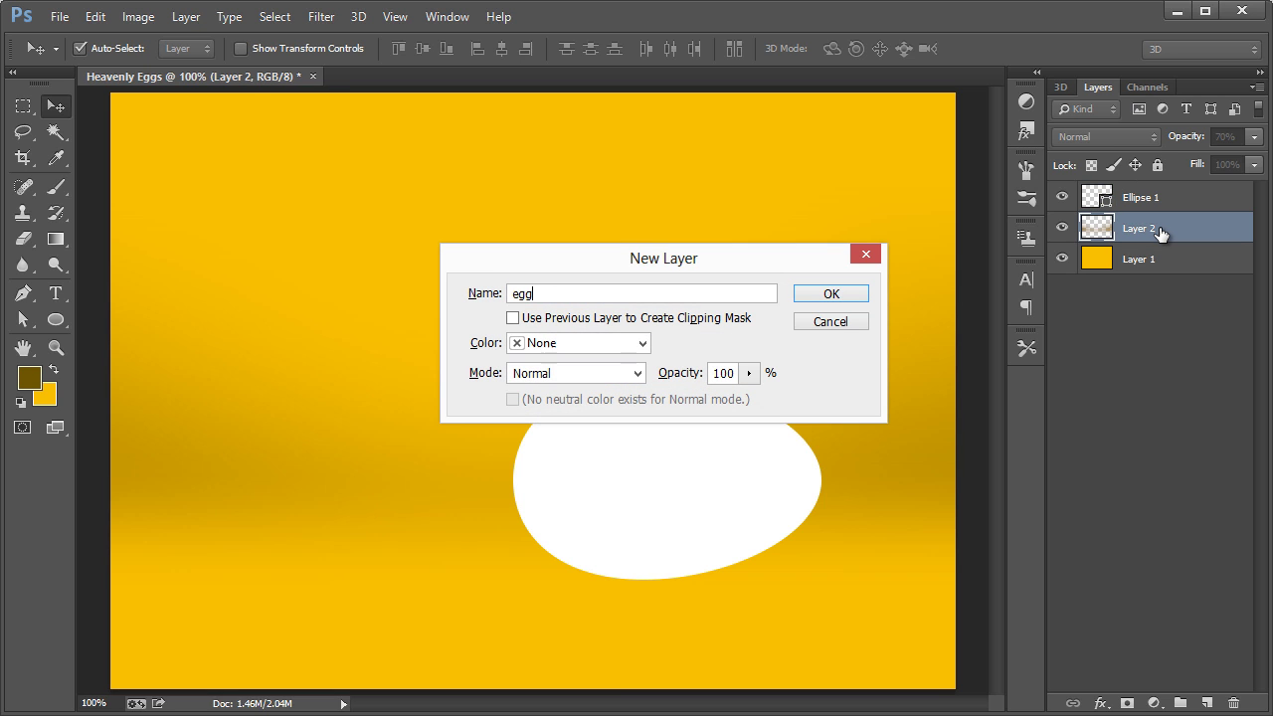
pyautogui.write('egg shadow')
pyautogui.press('Return')
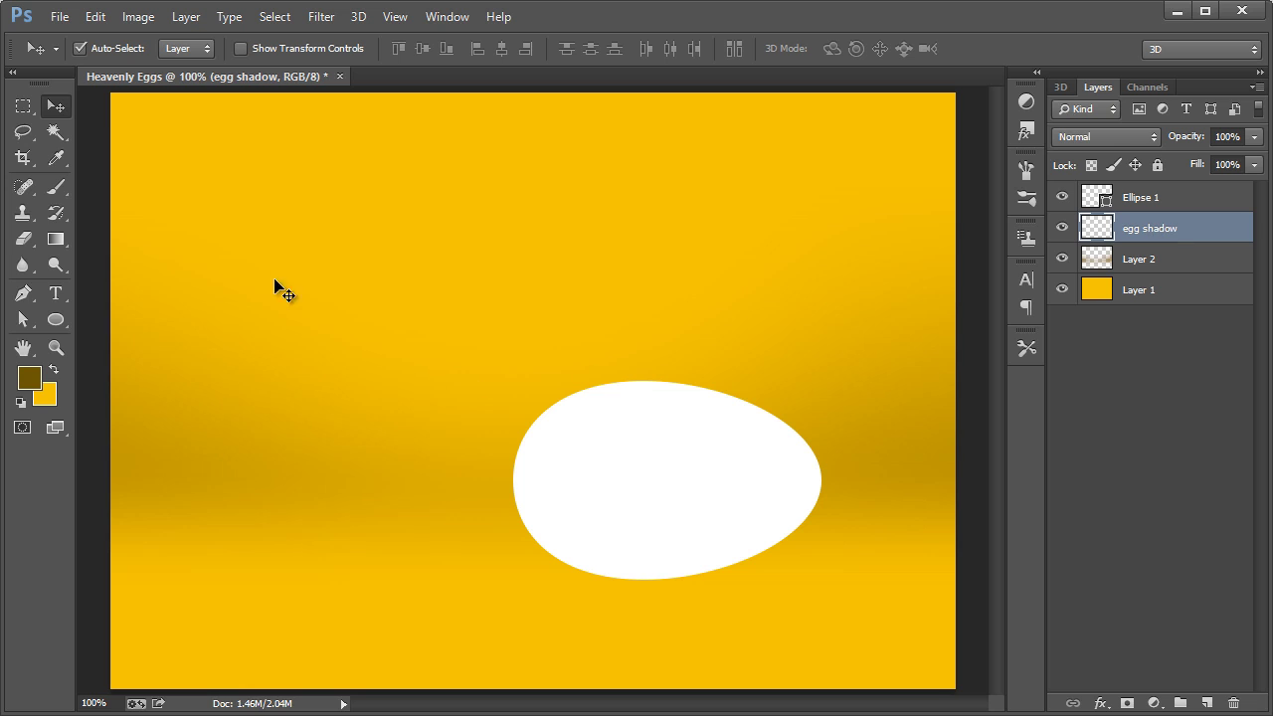
pyautogui.click(56, 186)
pyautogui.click(487, 363)
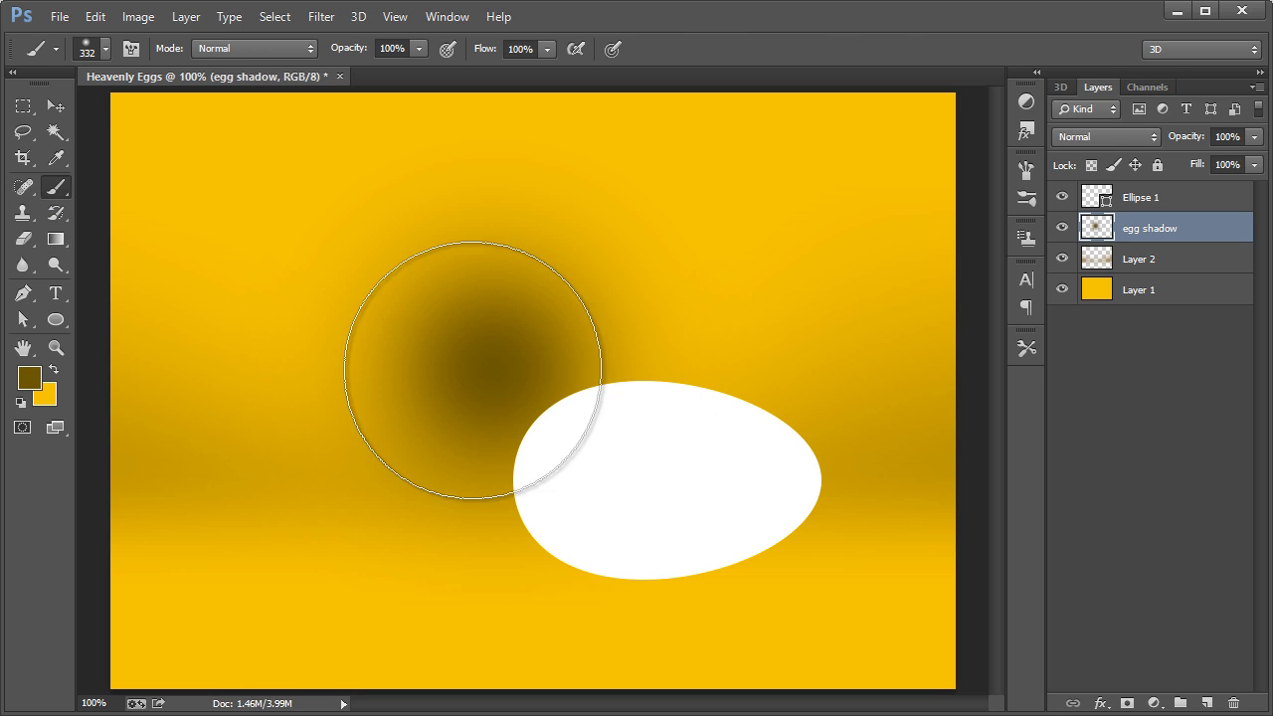
# Flatten the egg shadow spot to about 6.33% height, place it beneath the egg's lower edge, apply the transformation, and nudge it slightly right.
pyautogui.click(56, 107)
pyautogui.hotkey('ctrl', 't')
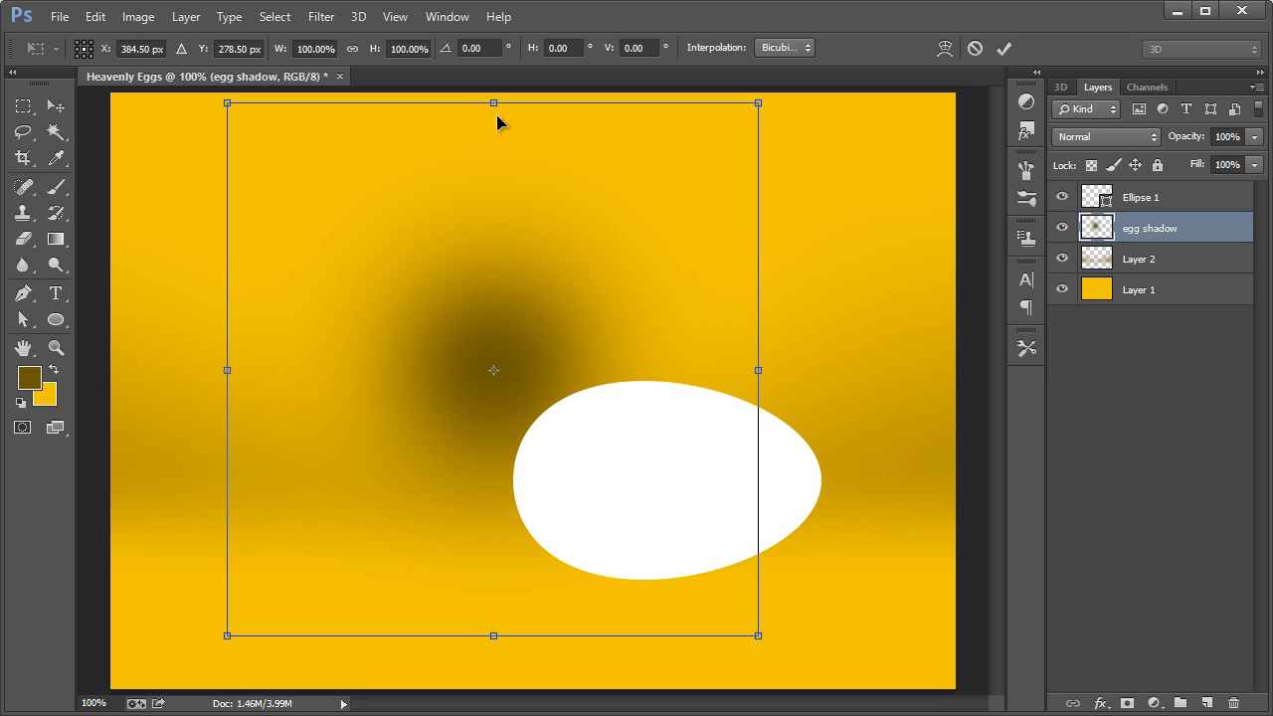
pyautogui.moveTo(495, 105); pyautogui.dragTo(666, 581)
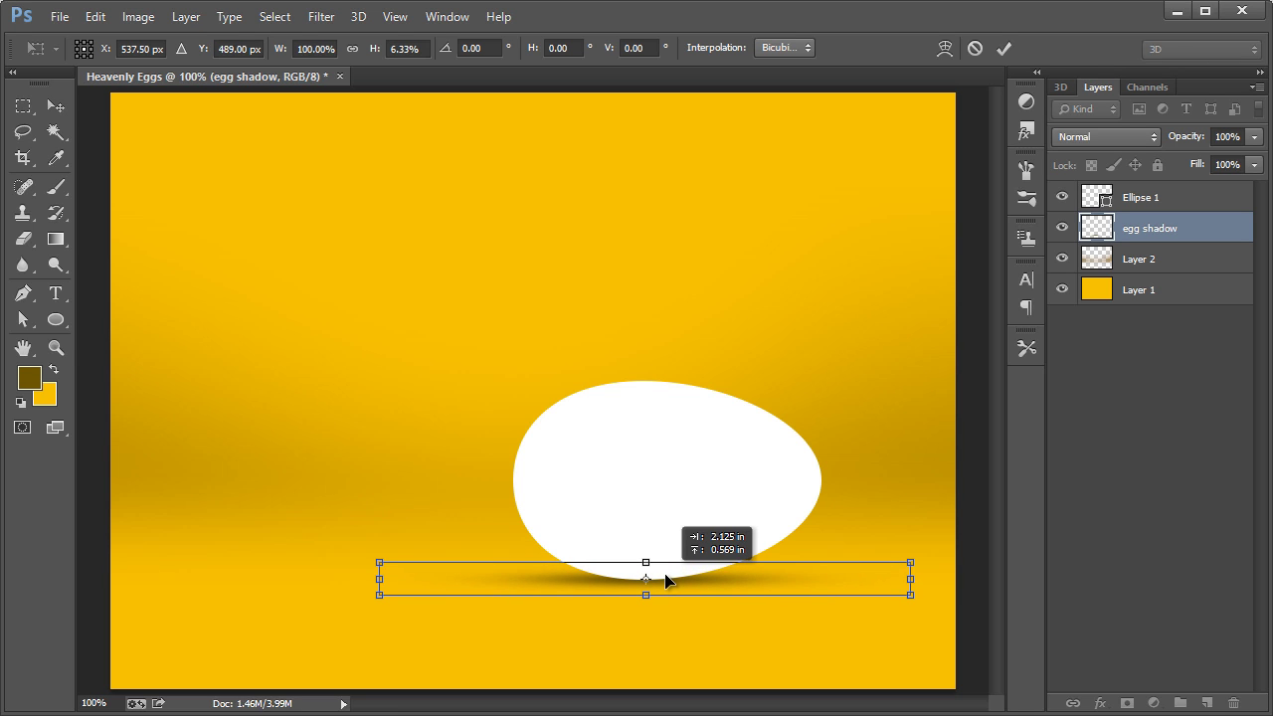
pyautogui.click(55, 106)
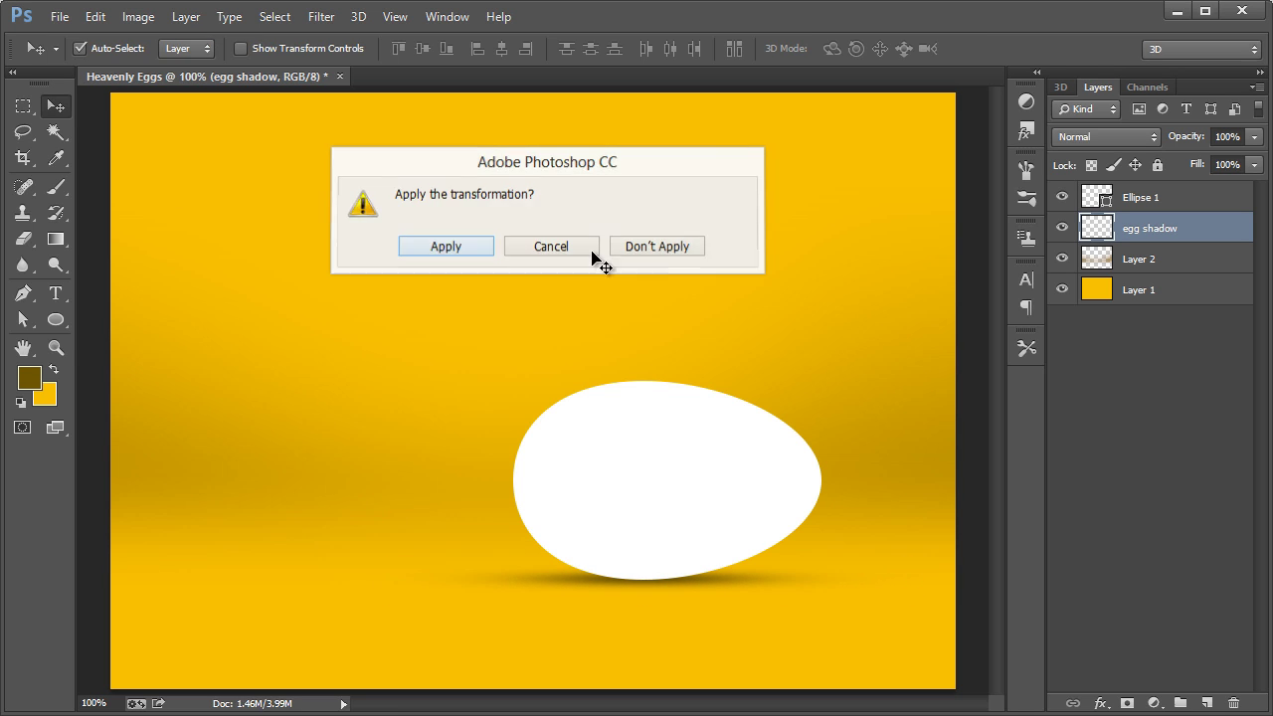
pyautogui.press('Return')
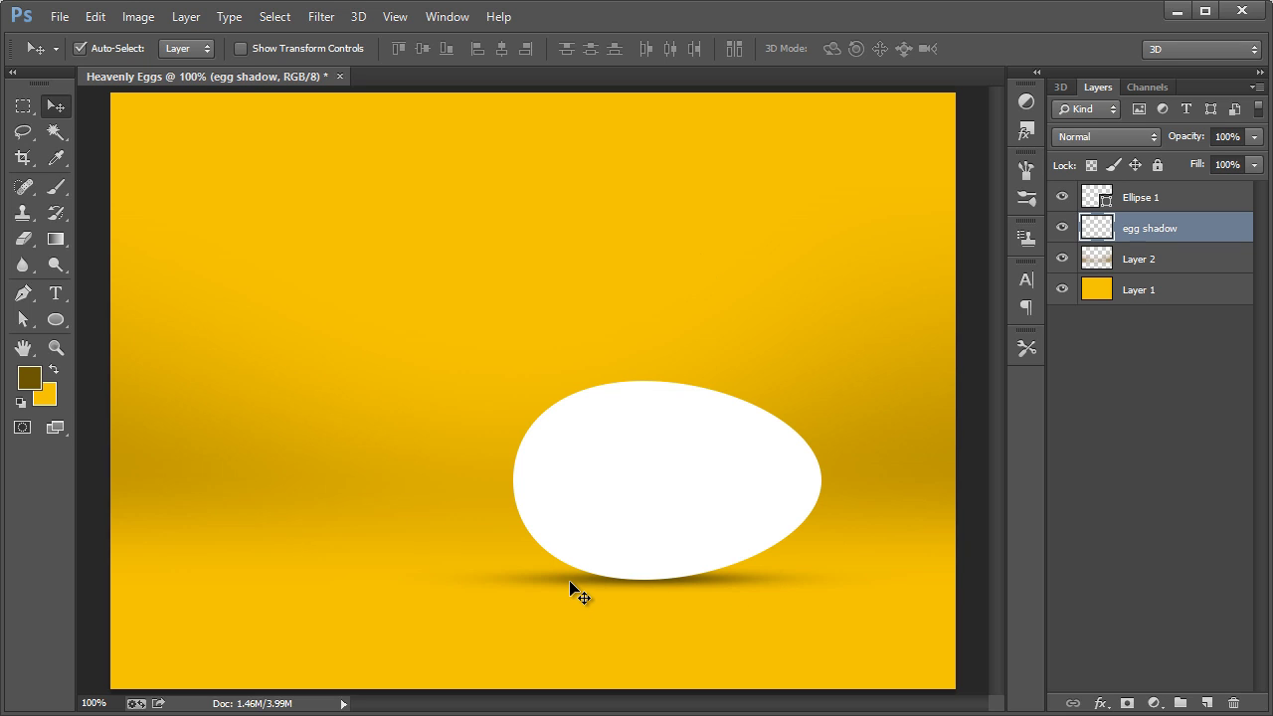
pyautogui.moveTo(570, 582); pyautogui.dragTo(592, 582)
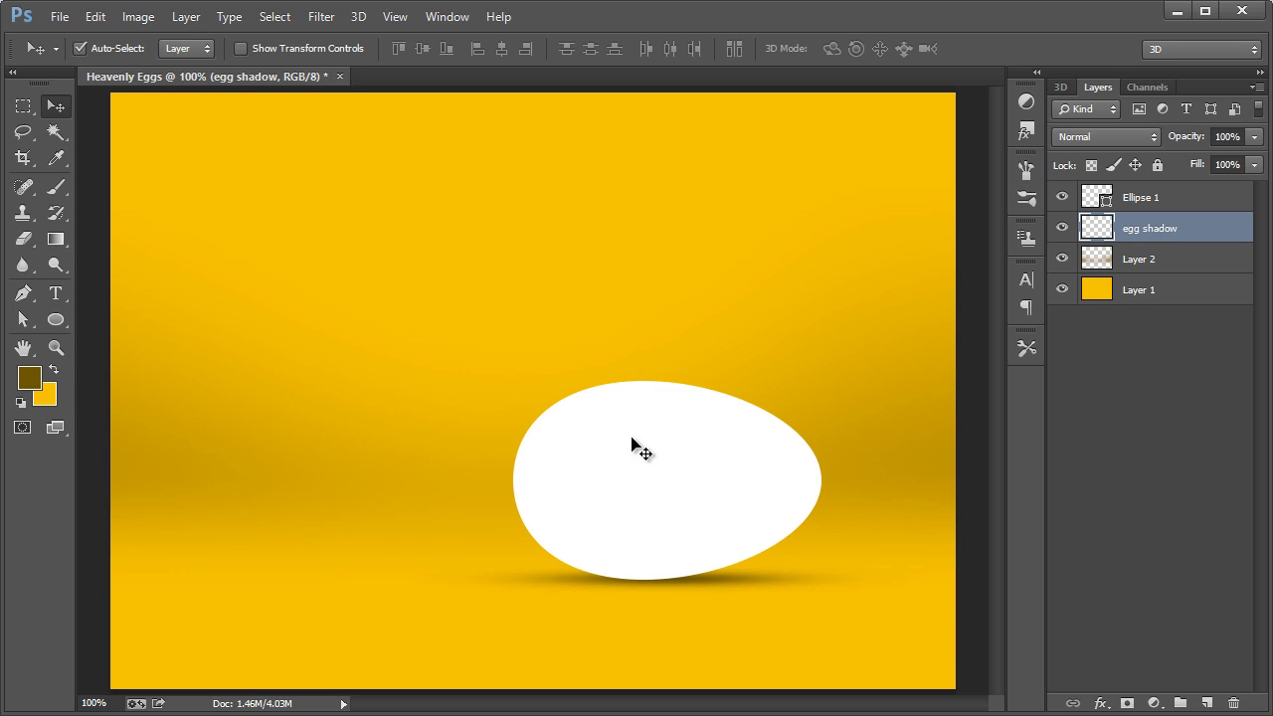
# Rename the Ellipse 1 layer as EGG.
pyautogui.click(1159, 201)
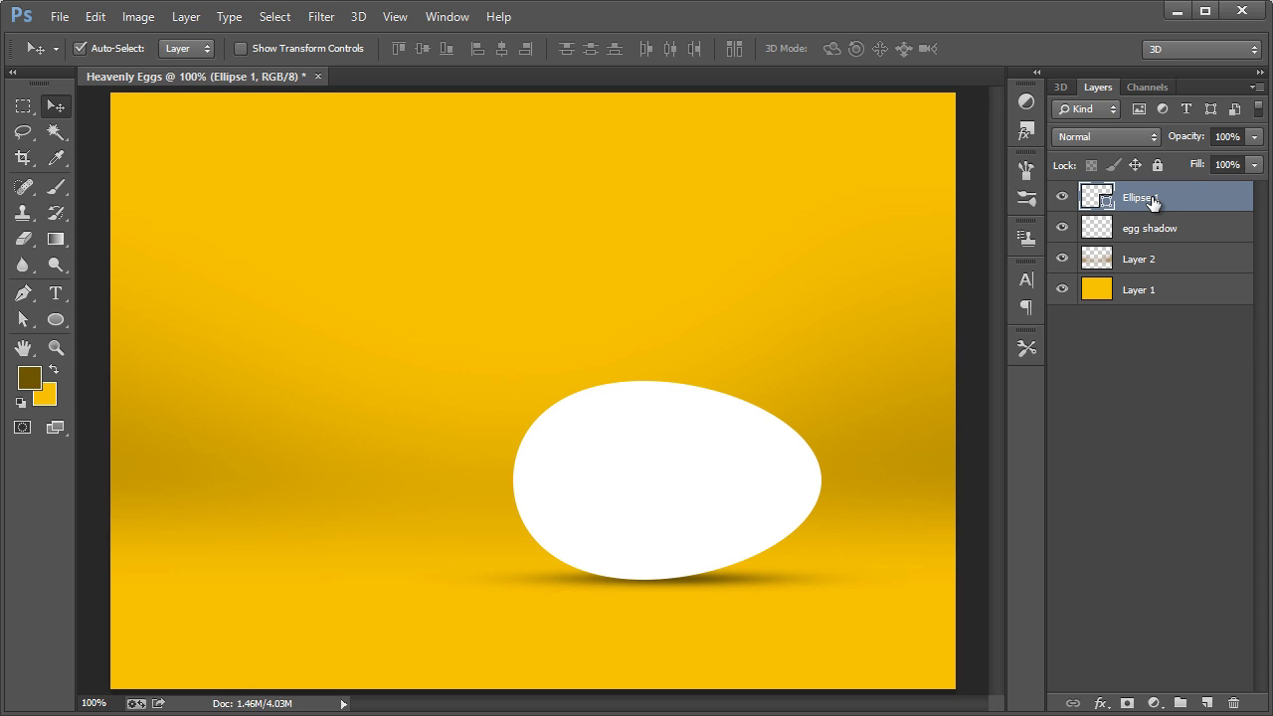
pyautogui.doubleClick(1151, 201)
pyautogui.write('EGG')
pyautogui.press('Return')
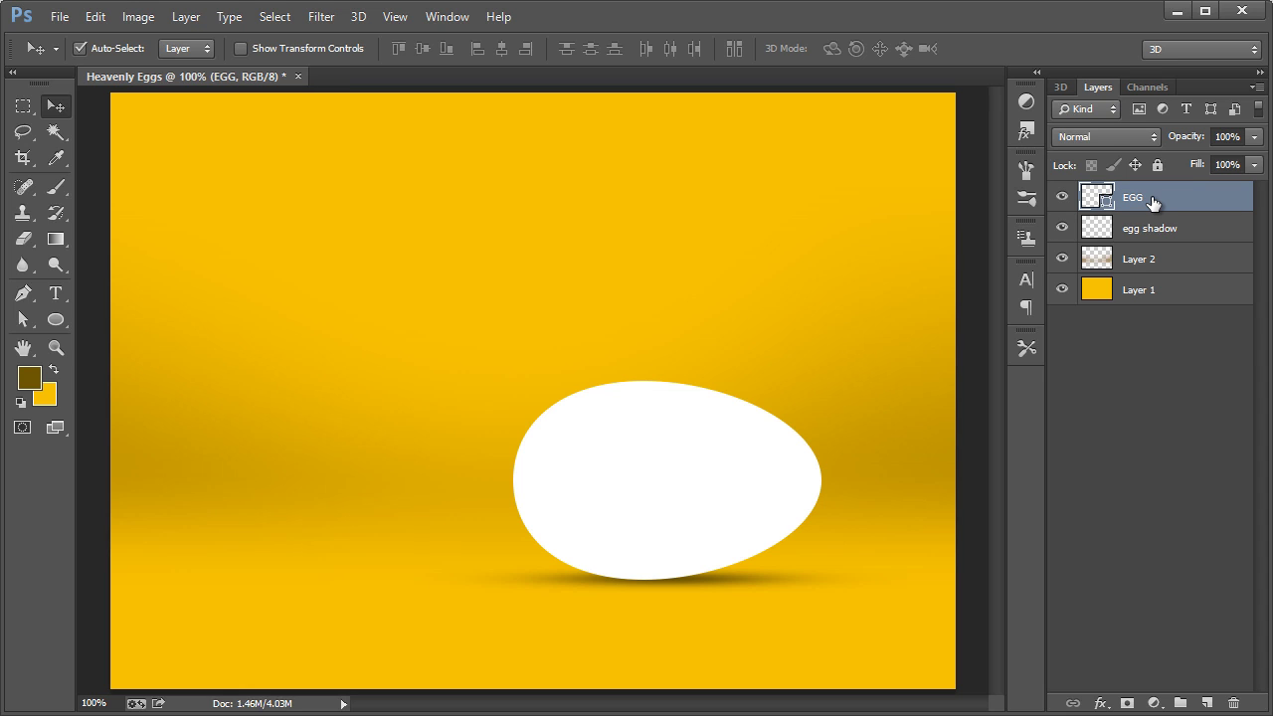
# Add a new layer above EGG that uses the previous layer as its clipping mask.
pyautogui.hotkey('ctrl', 'shift', 'n')
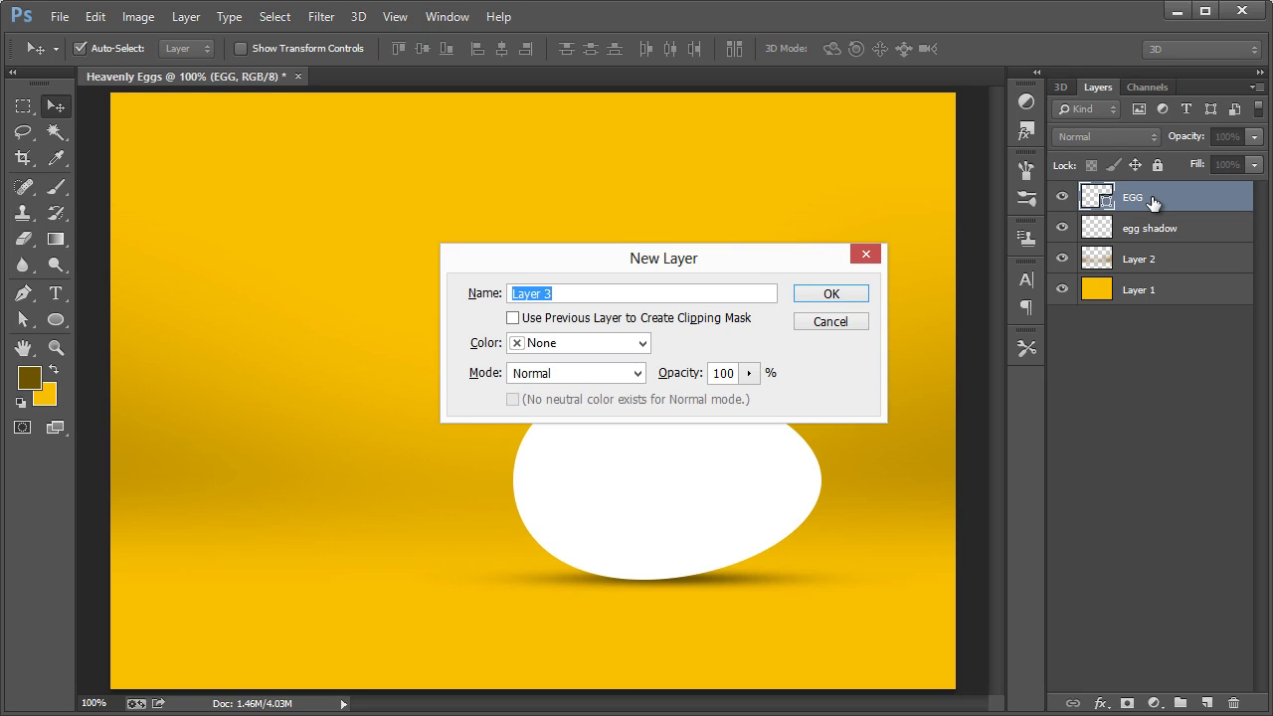
pyautogui.press('Tab')
pyautogui.click(811, 304)
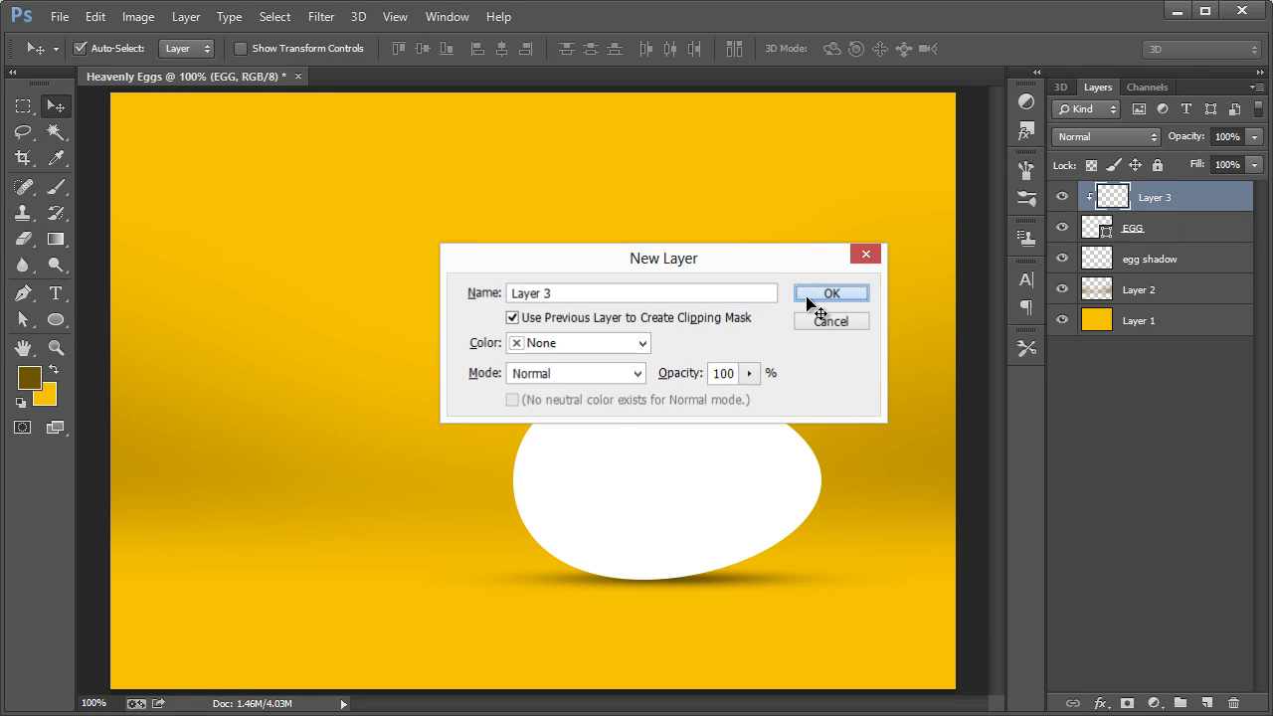
# Set the foreground colour to light grey c0c0c0 and brush soft shading along the egg's lower right side on Layer 3.
pyautogui.click(55, 186)
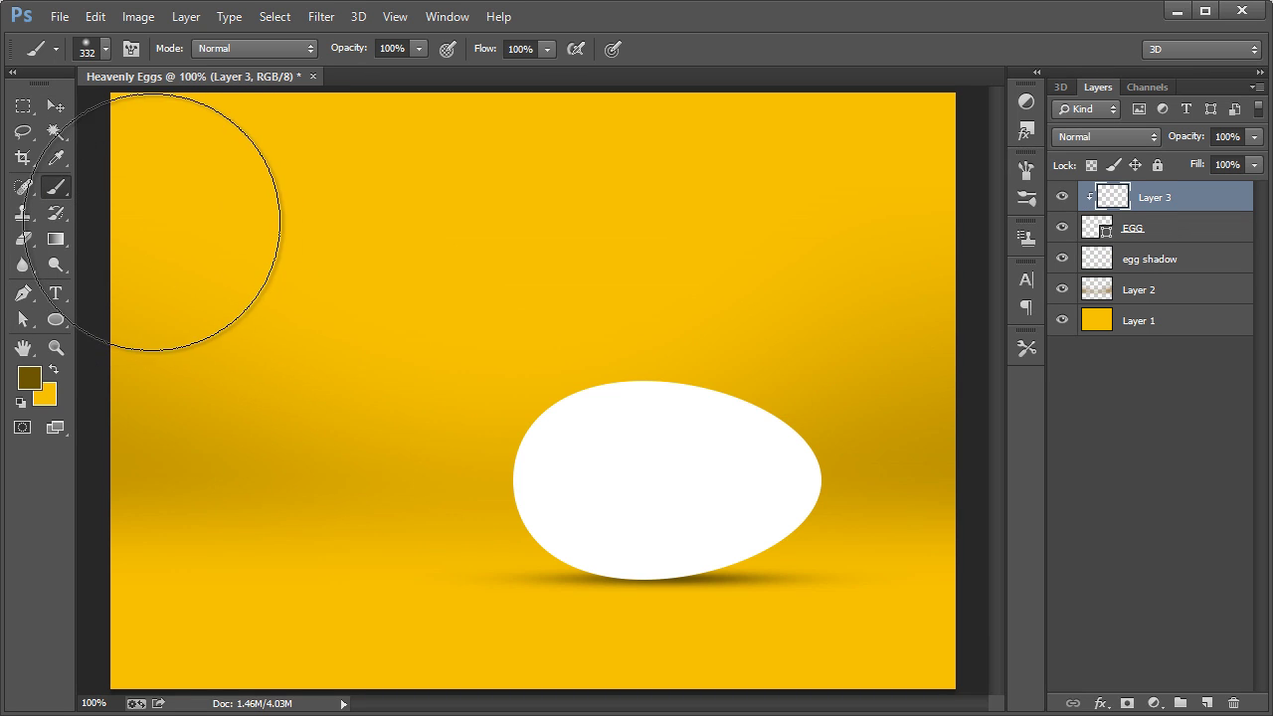
pyautogui.click(30, 377)
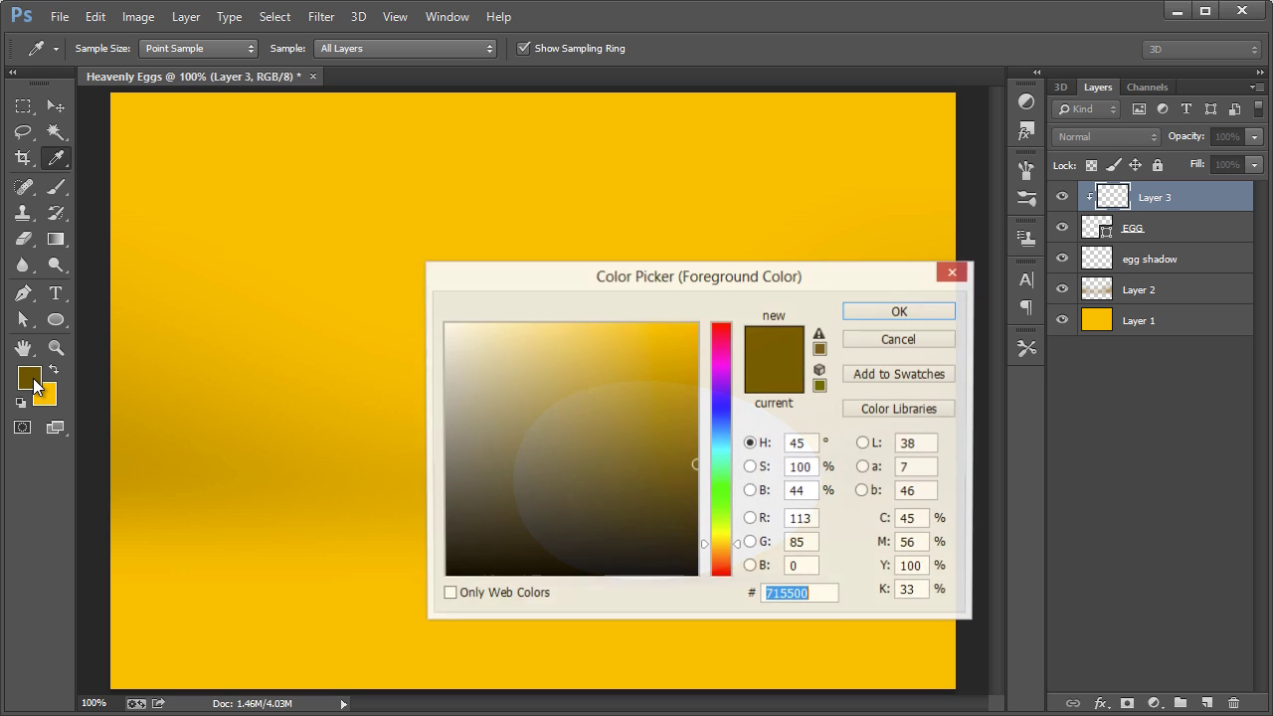
pyautogui.moveTo(597, 283); pyautogui.dragTo(900, 310)
pyautogui.click(634, 433)
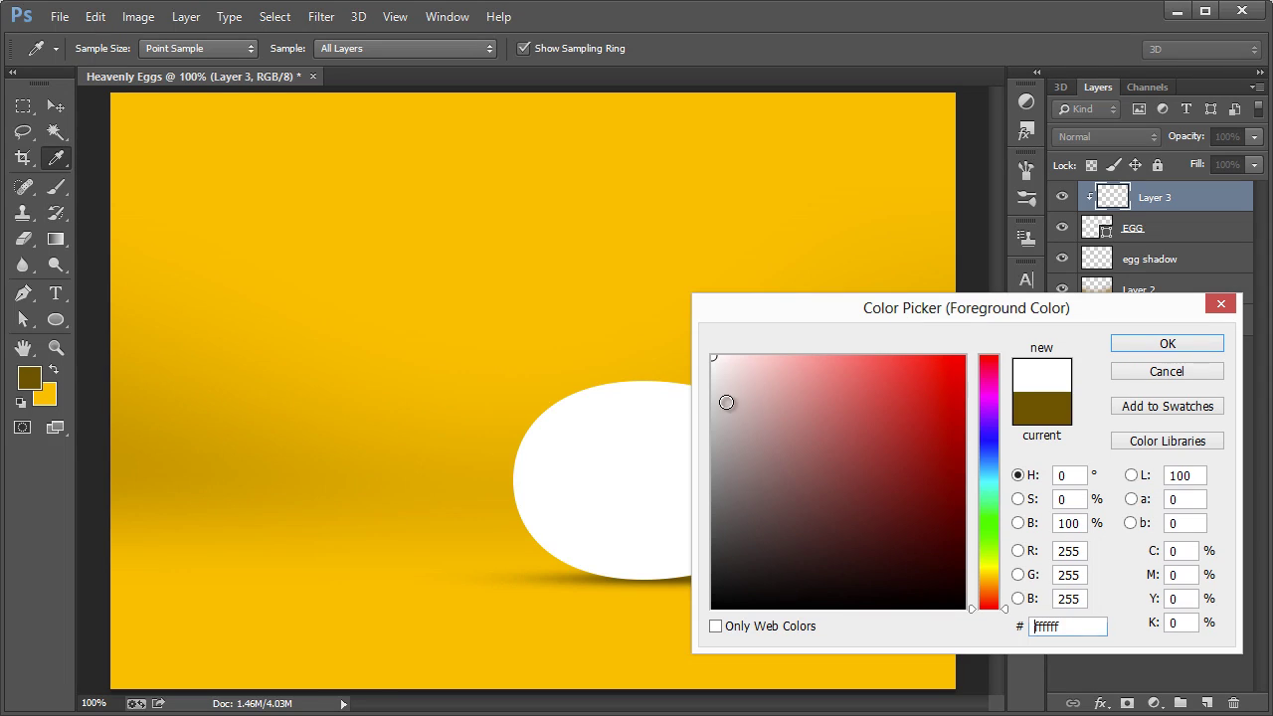
pyautogui.moveTo(724, 404); pyautogui.dragTo(676, 419)
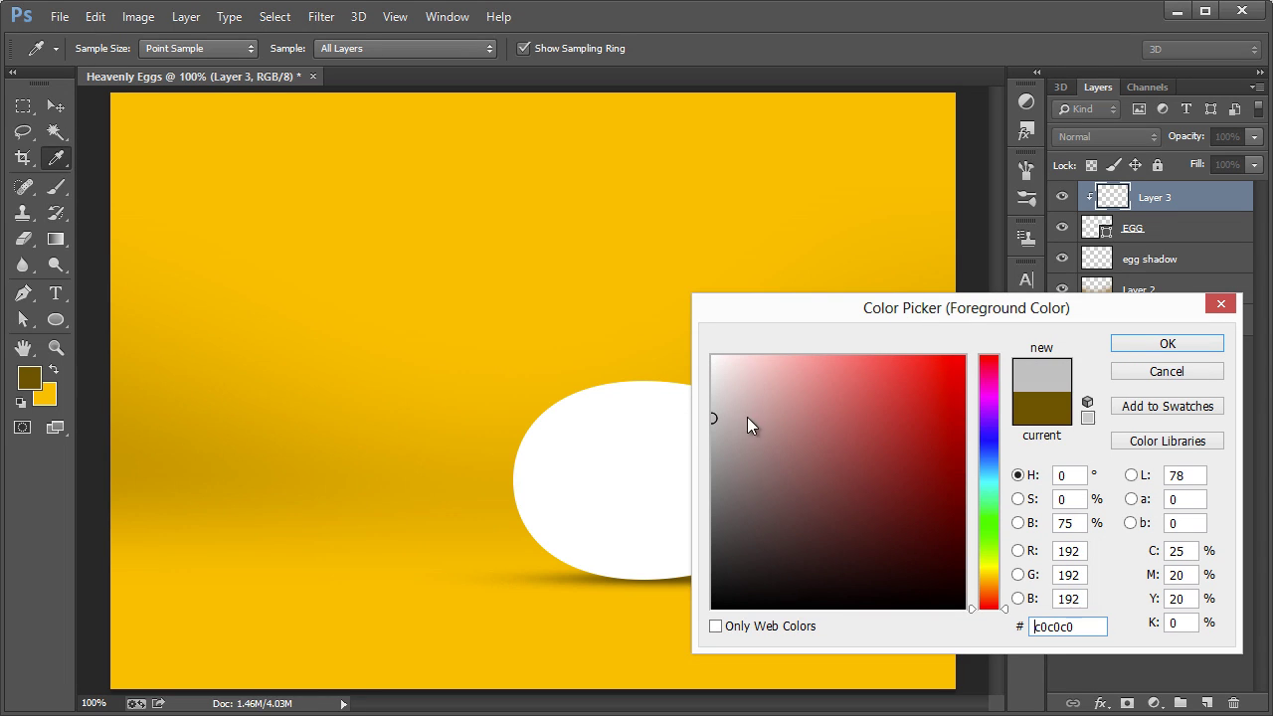
pyautogui.click(1167, 344)
pyautogui.press('b')
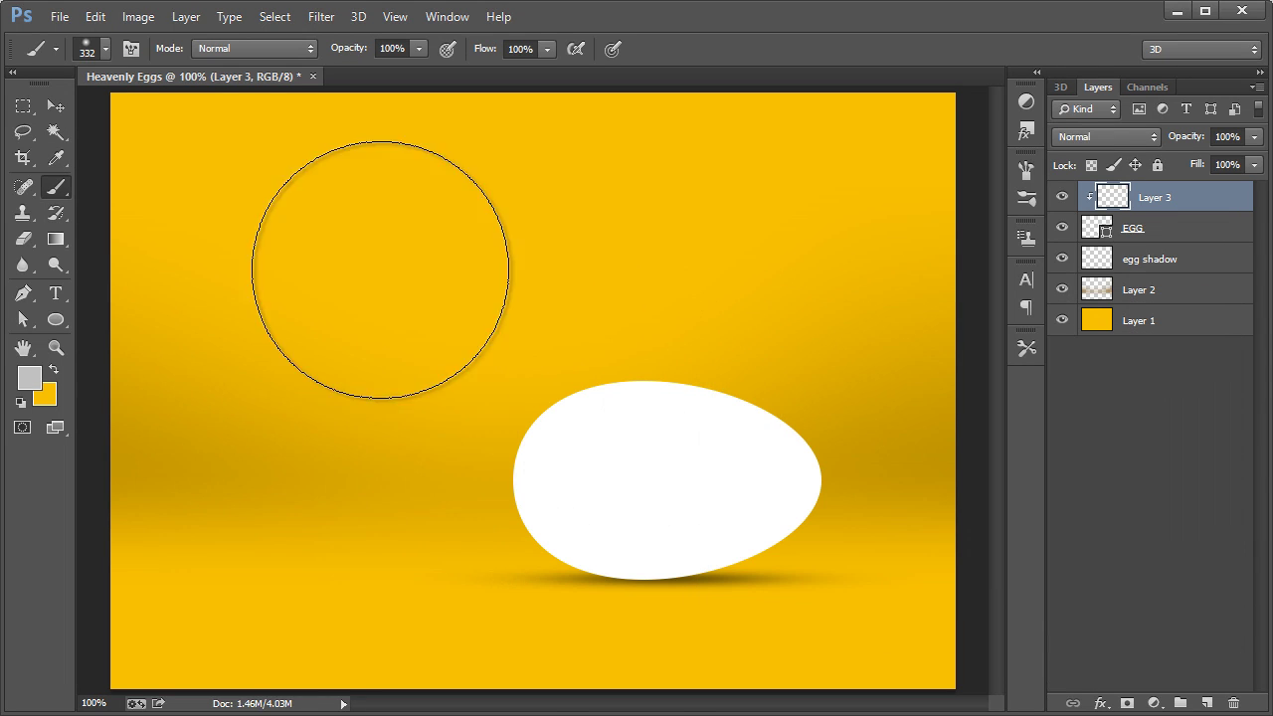
pyautogui.moveTo(617, 603)
pyautogui.mouseDown()
pyautogui.moveTo(688, 624)
pyautogui.moveTo(799, 574)
pyautogui.mouseUp()
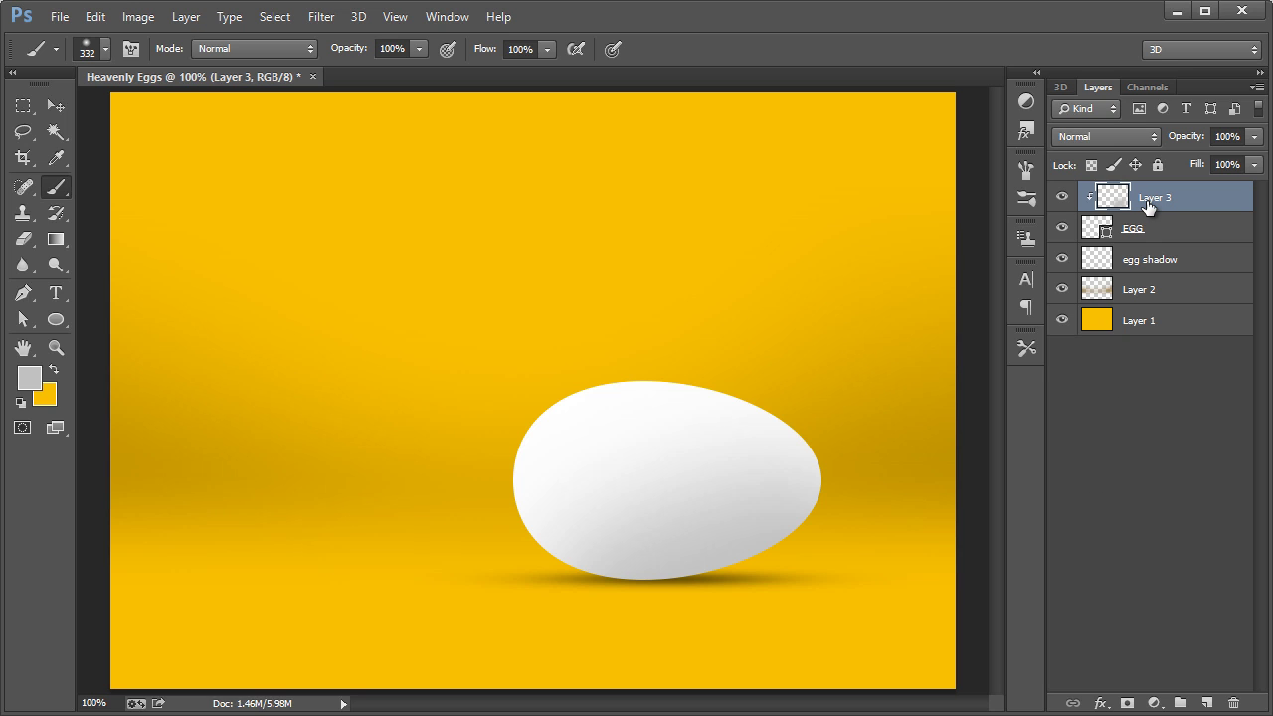
# Add a layer named "background shadow" above Layer 3 and make it a clipping mask on the egg.
pyautogui.hotkey('ctrl', 'shift', 'n')
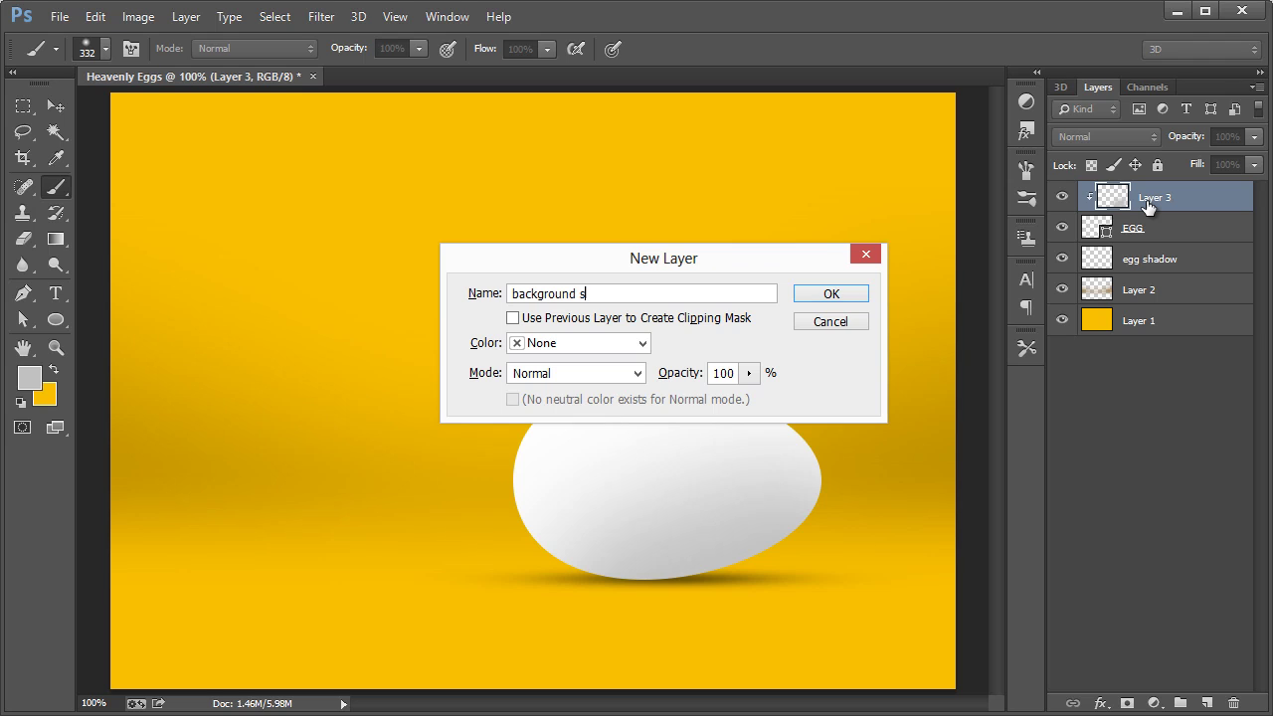
pyautogui.write('background shadow')
pyautogui.press('Return')
pyautogui.rightClick(1147, 204)
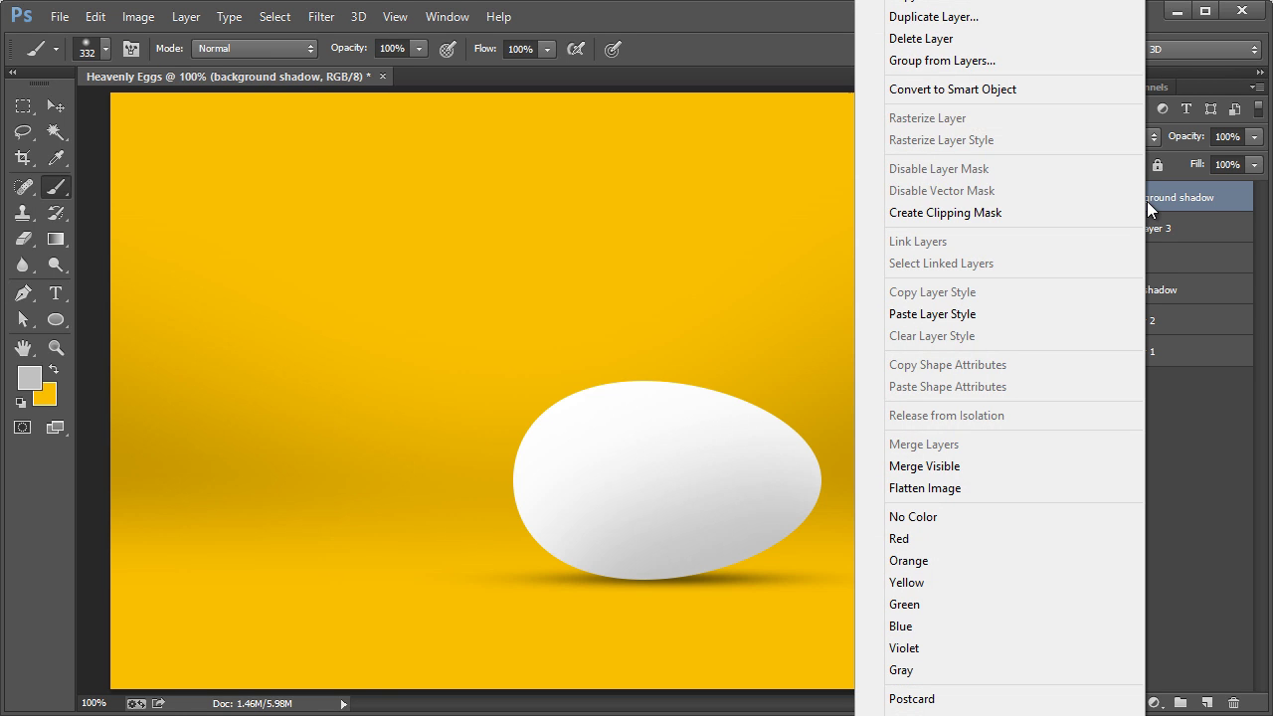
pyautogui.click(974, 210)
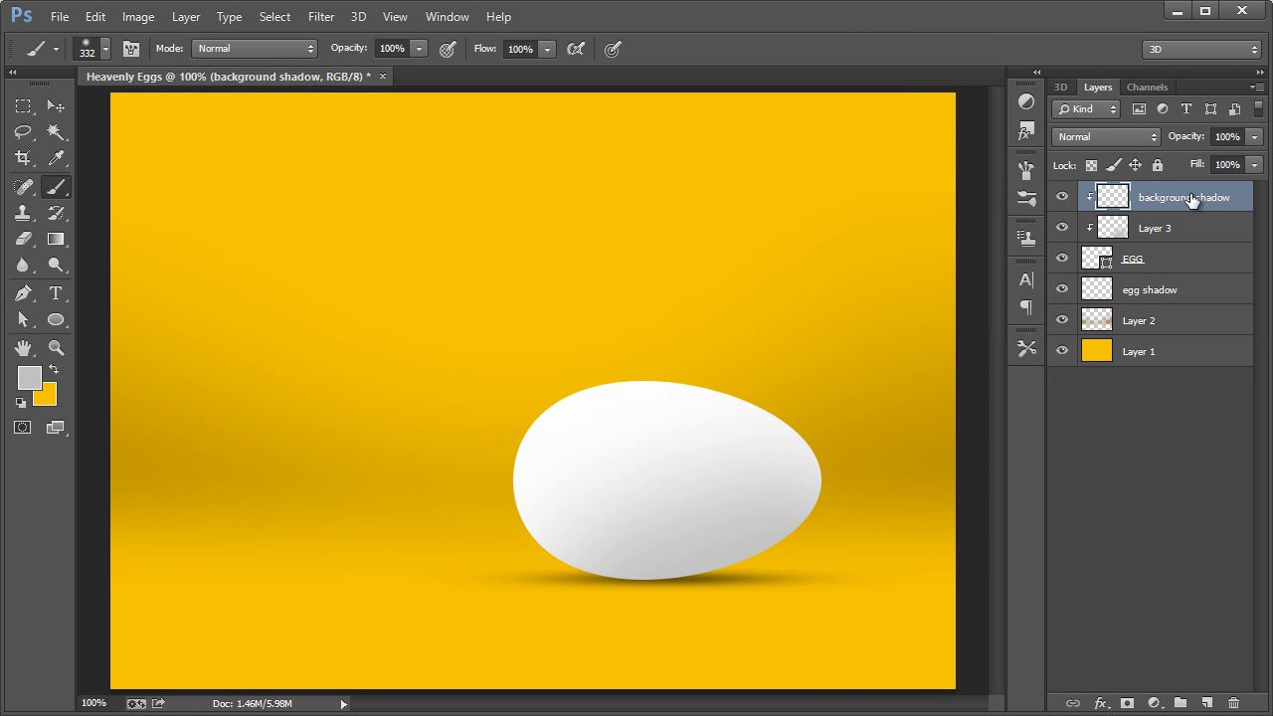
# Rename Layer 3 as "egg shadow".
pyautogui.click(1154, 231)
pyautogui.doubleClick(1154, 231)
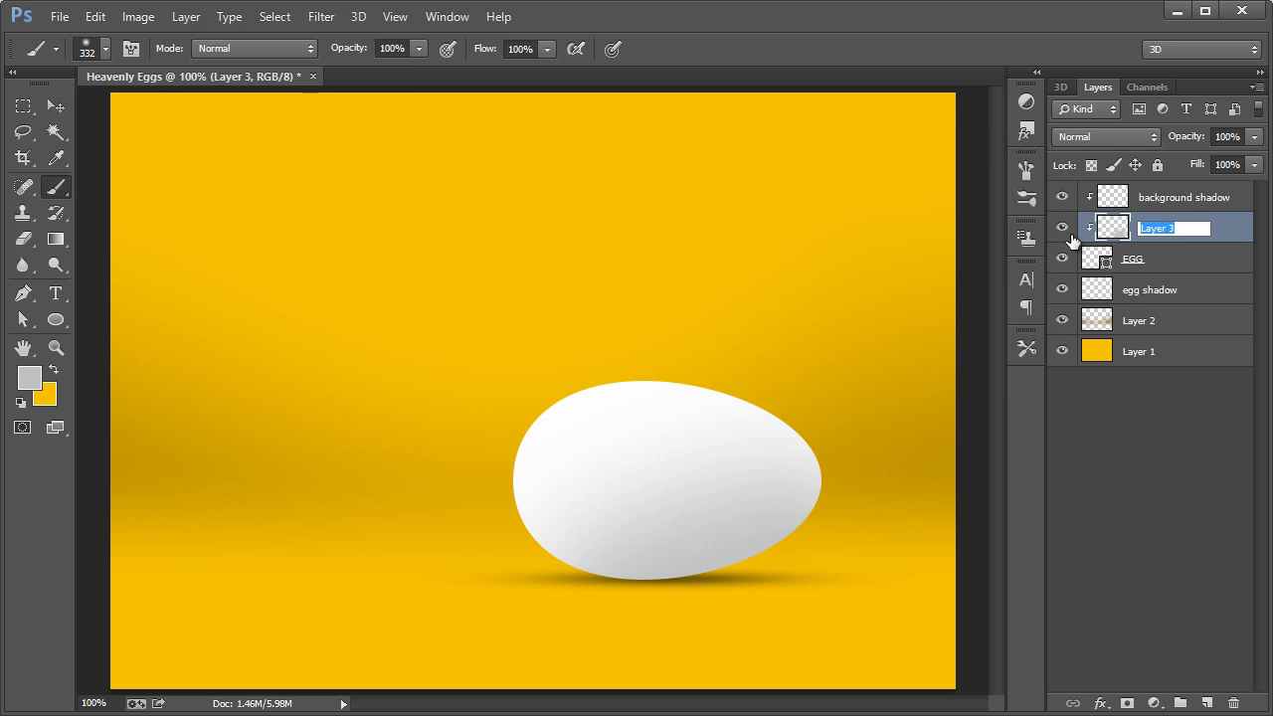
pyautogui.write('egg shadow')
pyautogui.press('Return')
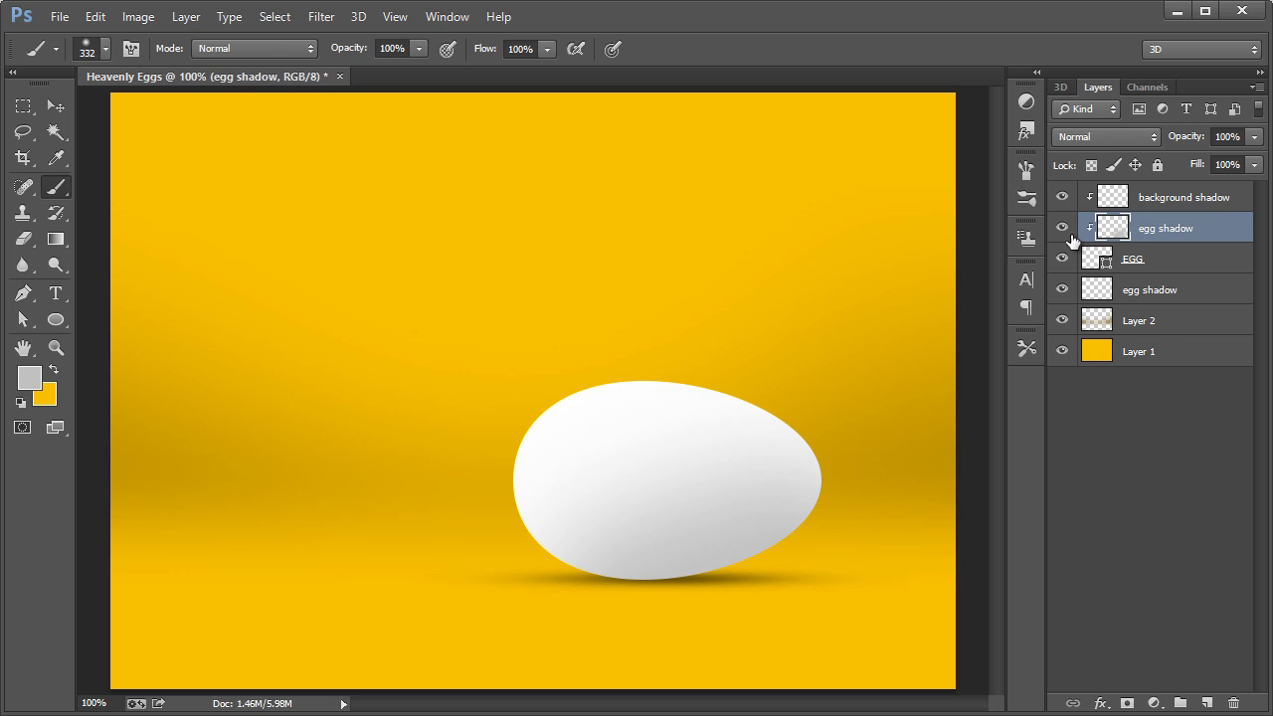
# Select the background shadow layer and sample the dark golden shade at the background's left side as the foreground colour.
pyautogui.click(1127, 198)
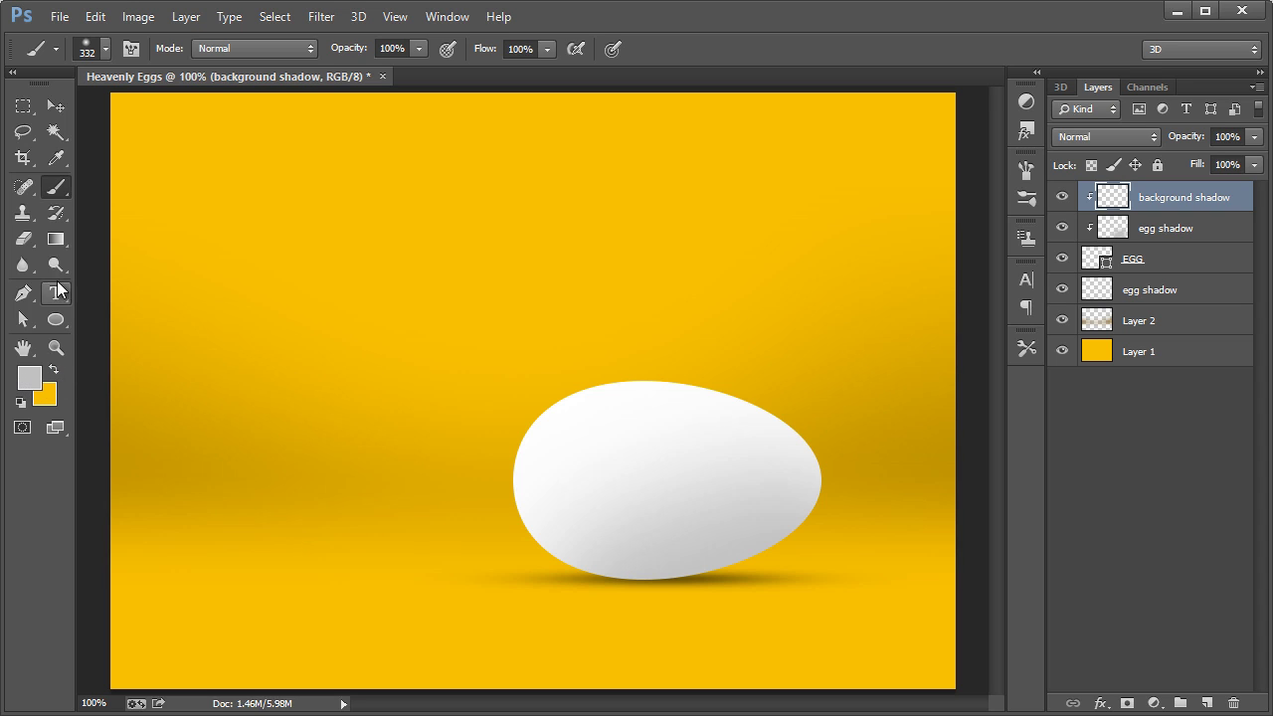
pyautogui.click(56, 159)
pyautogui.click(208, 470)
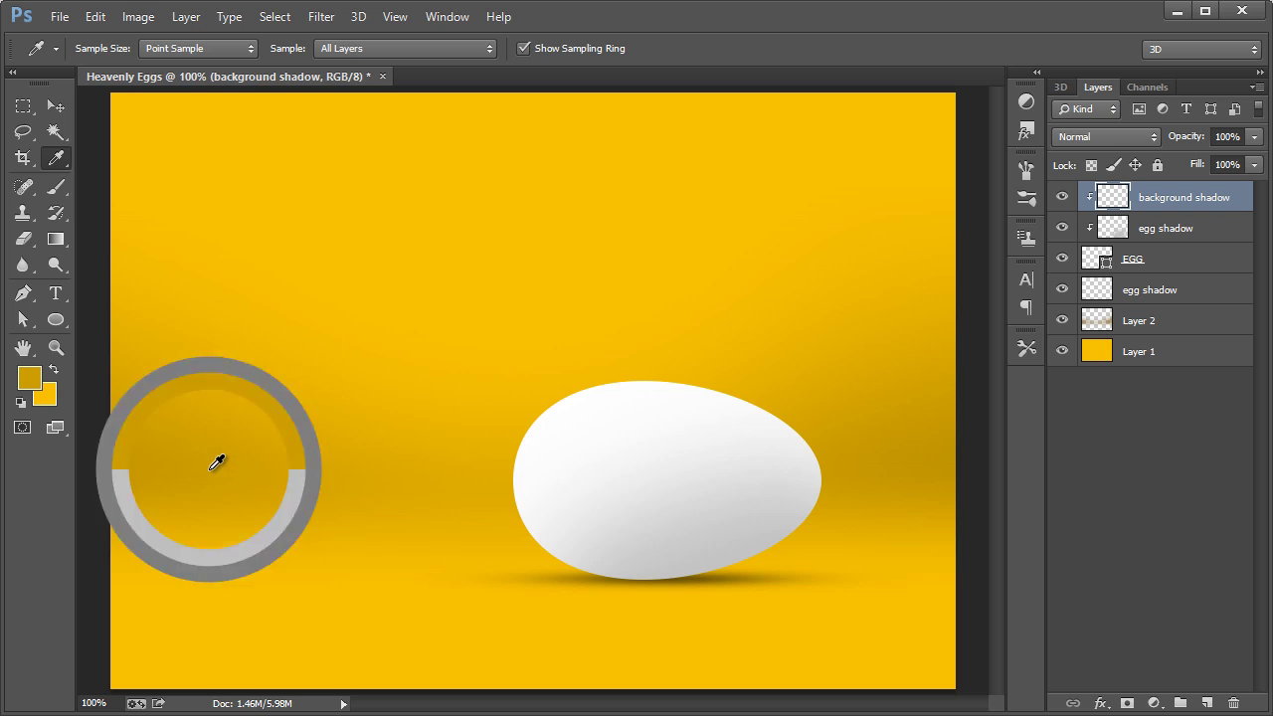
# Set the Brush size to 191 px and paint one soft dark golden spot at the egg's bottom edge.
pyautogui.click(57, 186)
pyautogui.click(106, 52)
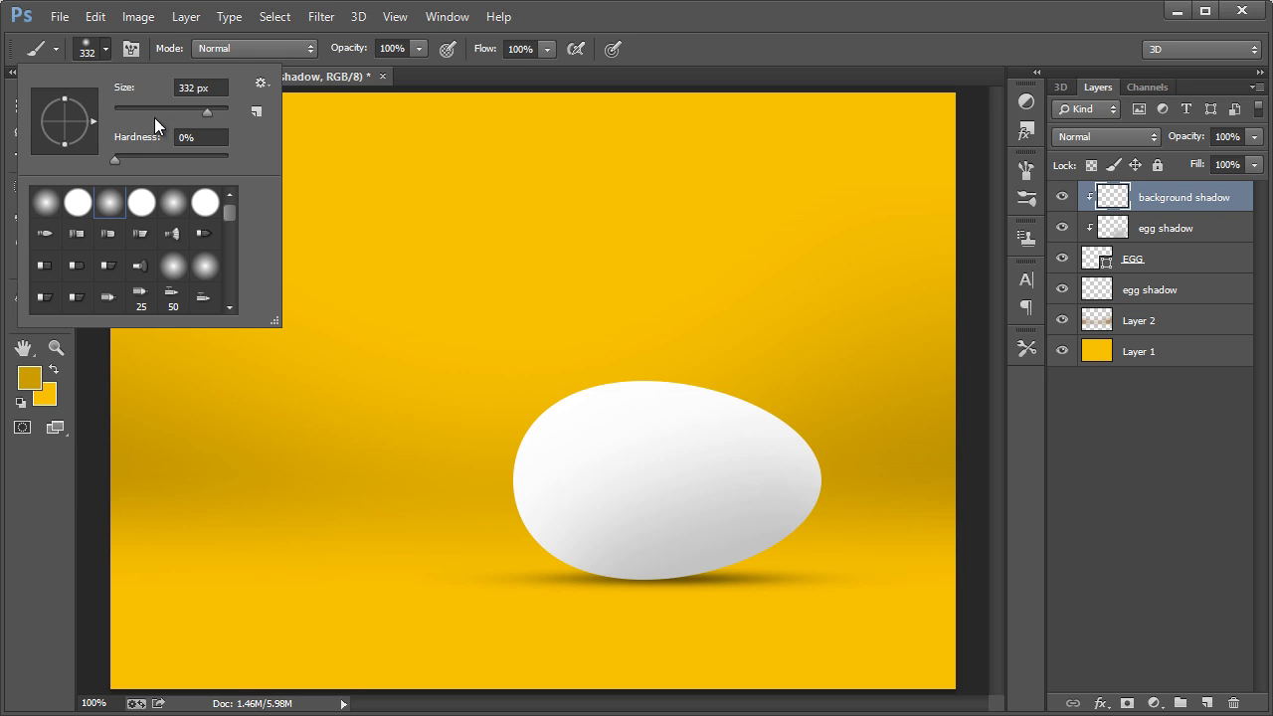
pyautogui.write('125')
pyautogui.press('Return')
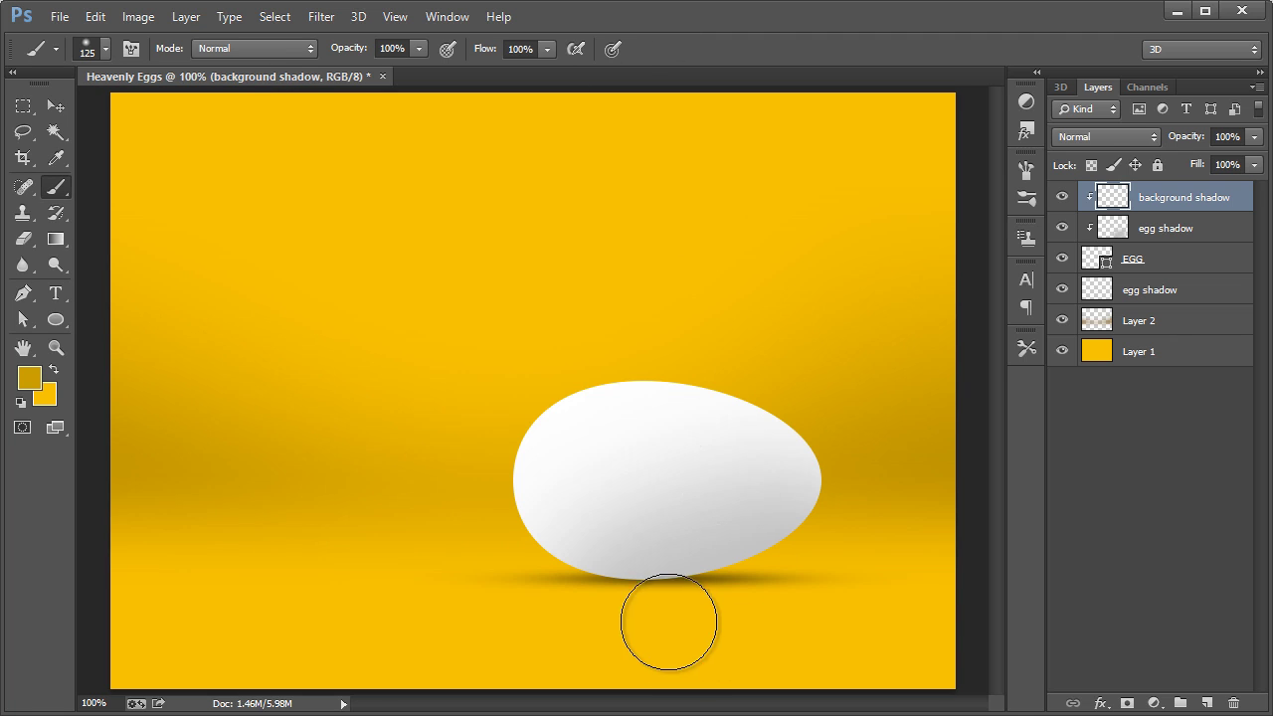
pyautogui.click(105, 49)
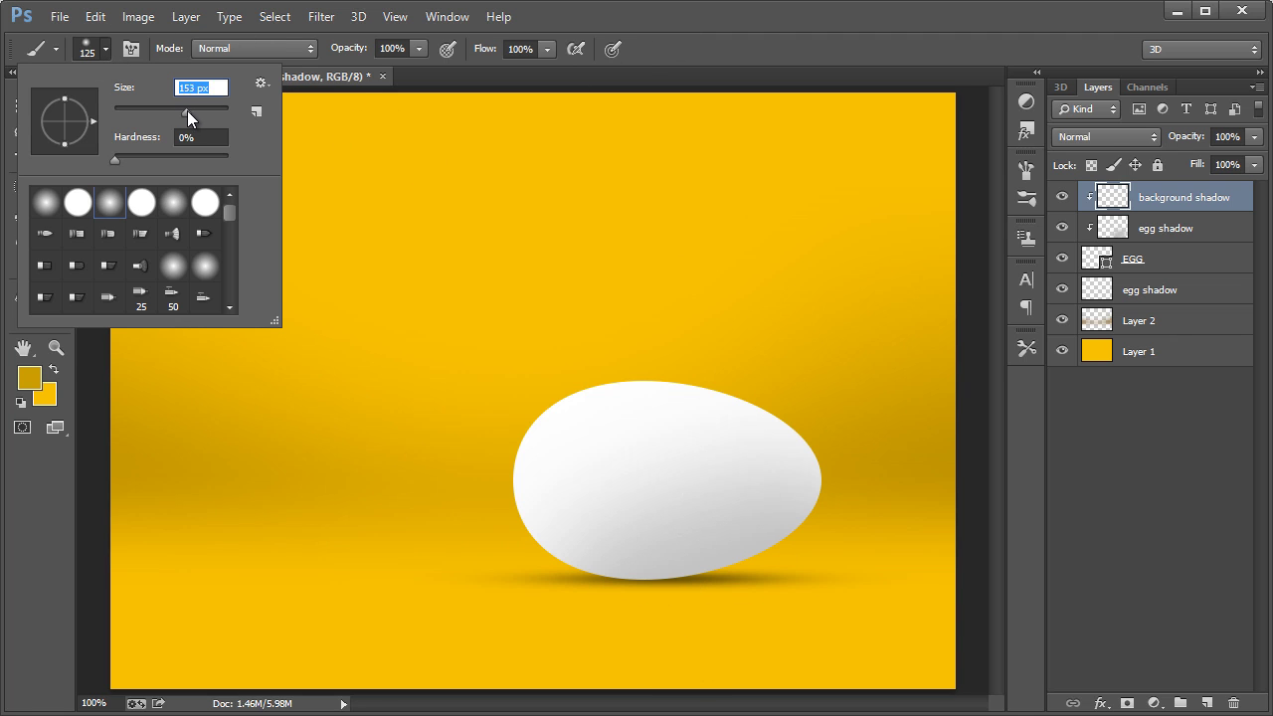
pyautogui.moveTo(187, 111); pyautogui.dragTo(197, 111)
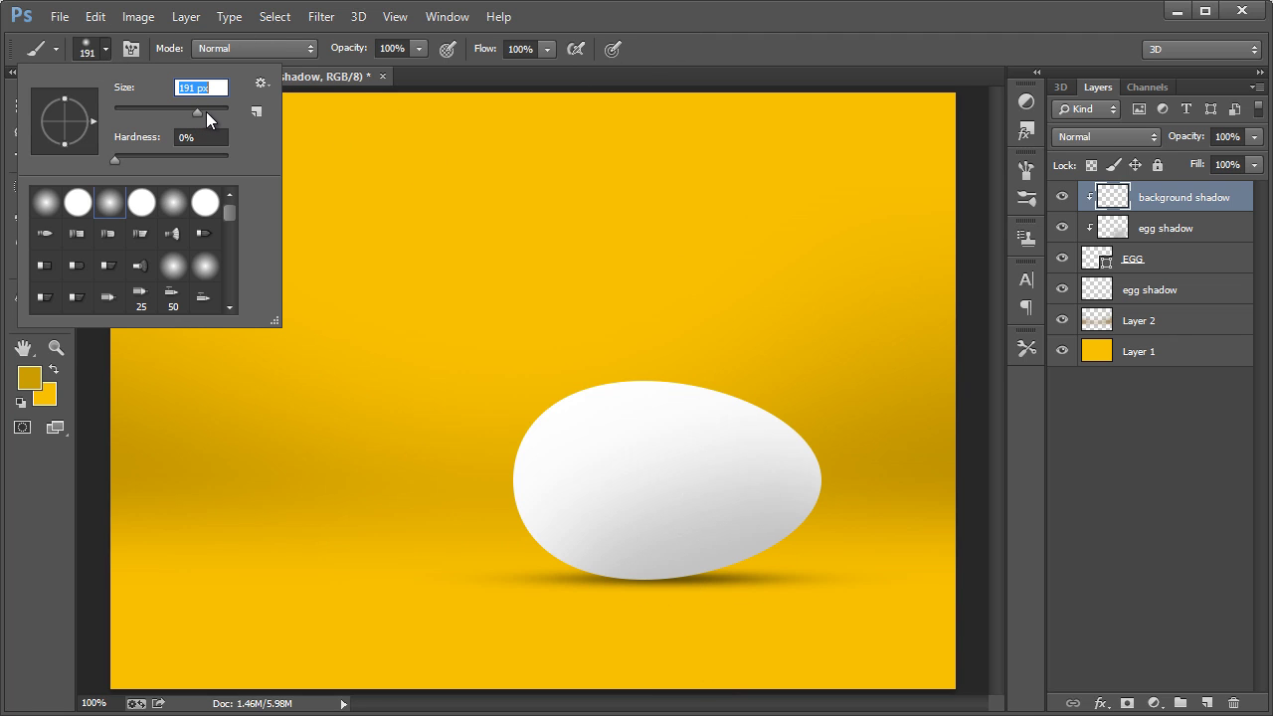
pyautogui.click(642, 597)
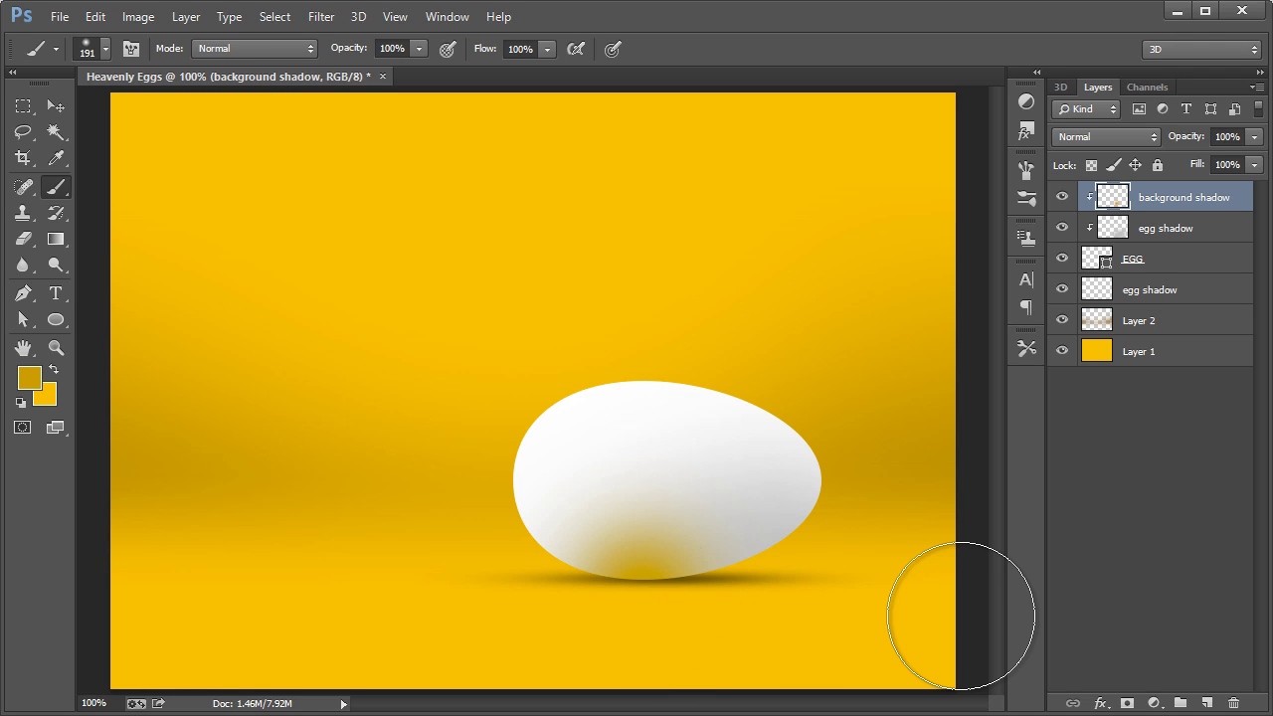
# Transform the golden spot to about 138.44% width and 52.85% height, centred at the egg's bottom edge, and apply it.
pyautogui.click(56, 107)
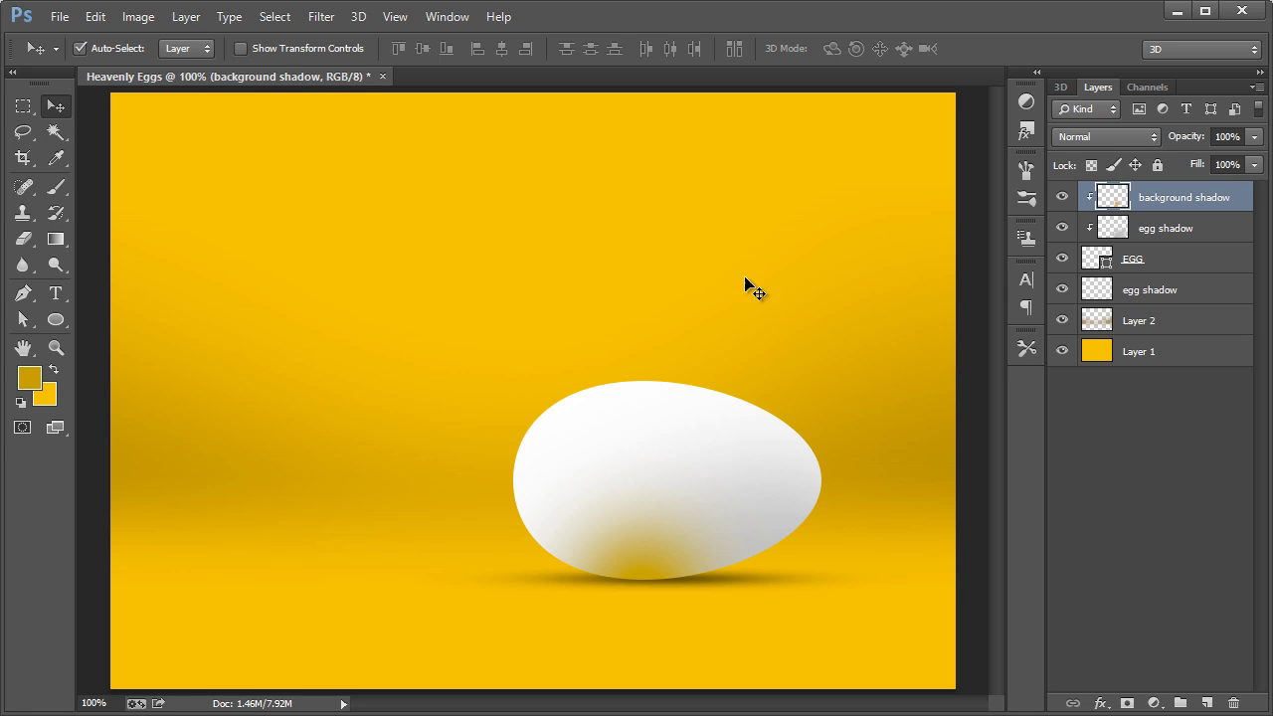
pyautogui.hotkey('ctrl', 't')
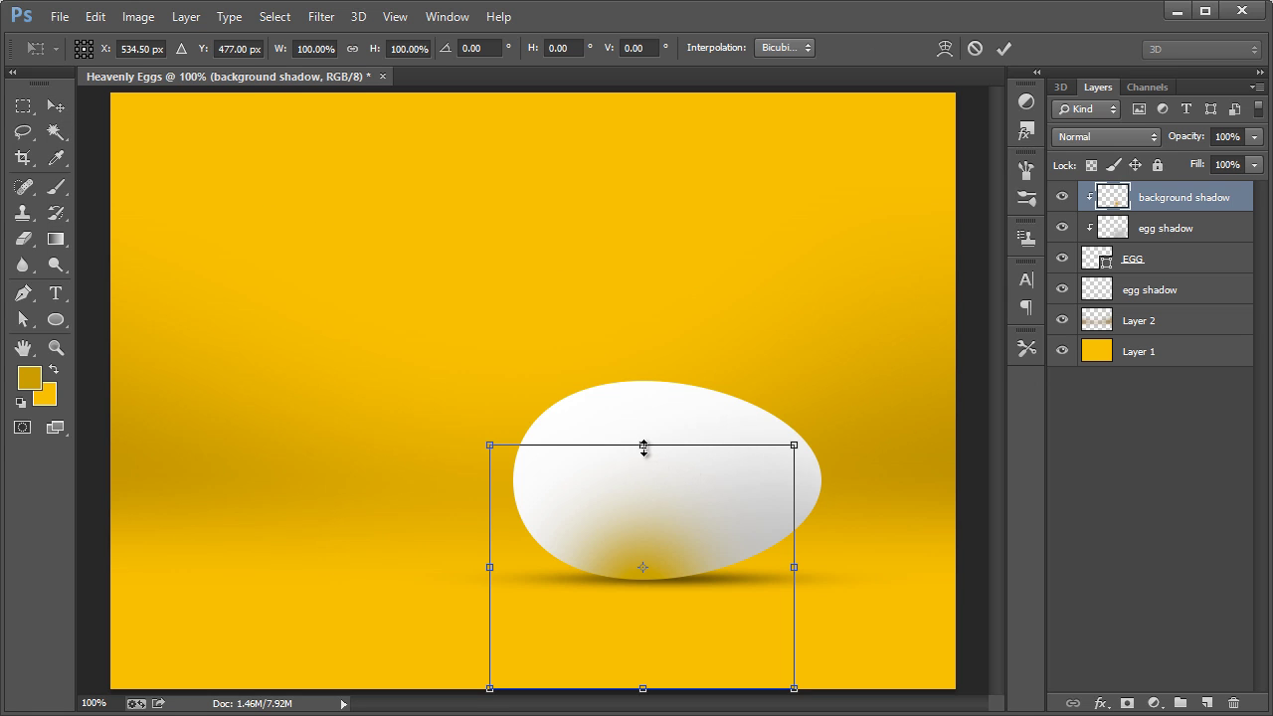
pyautogui.moveTo(643, 447); pyautogui.dragTo(644, 567)
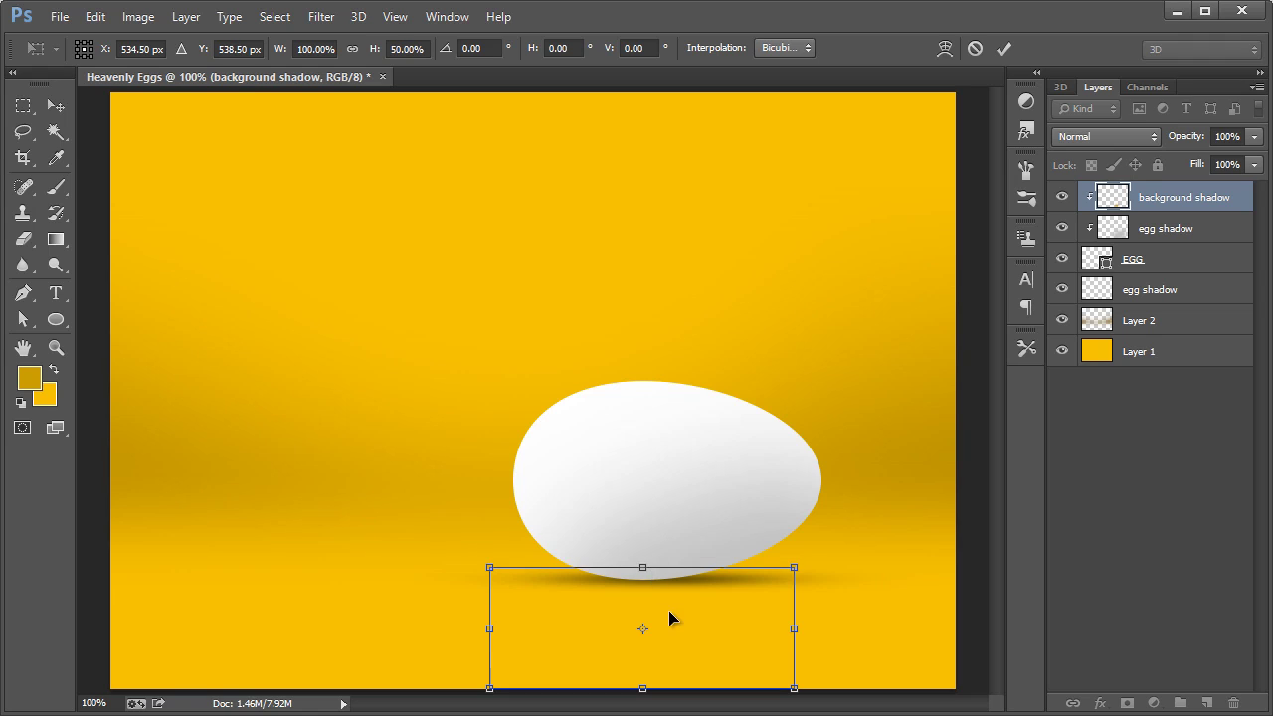
pyautogui.moveTo(669, 619); pyautogui.dragTo(671, 565)
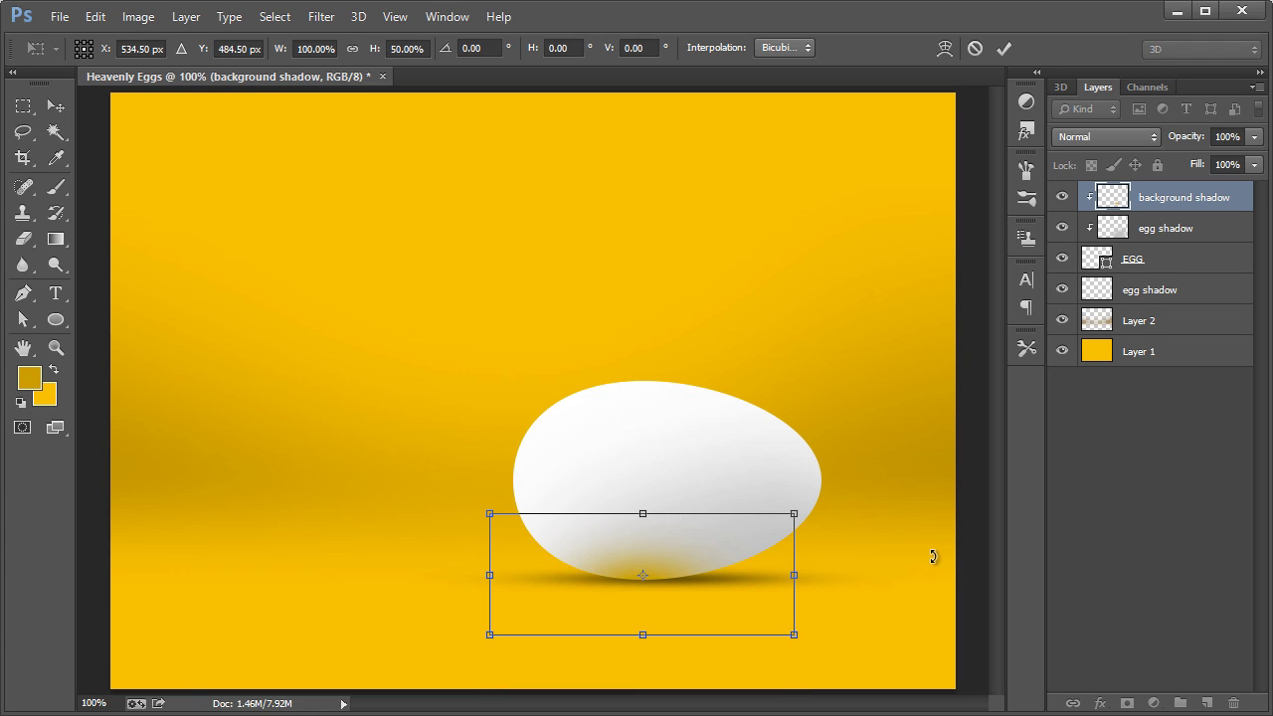
pyautogui.moveTo(644, 513); pyautogui.dragTo(644, 506)
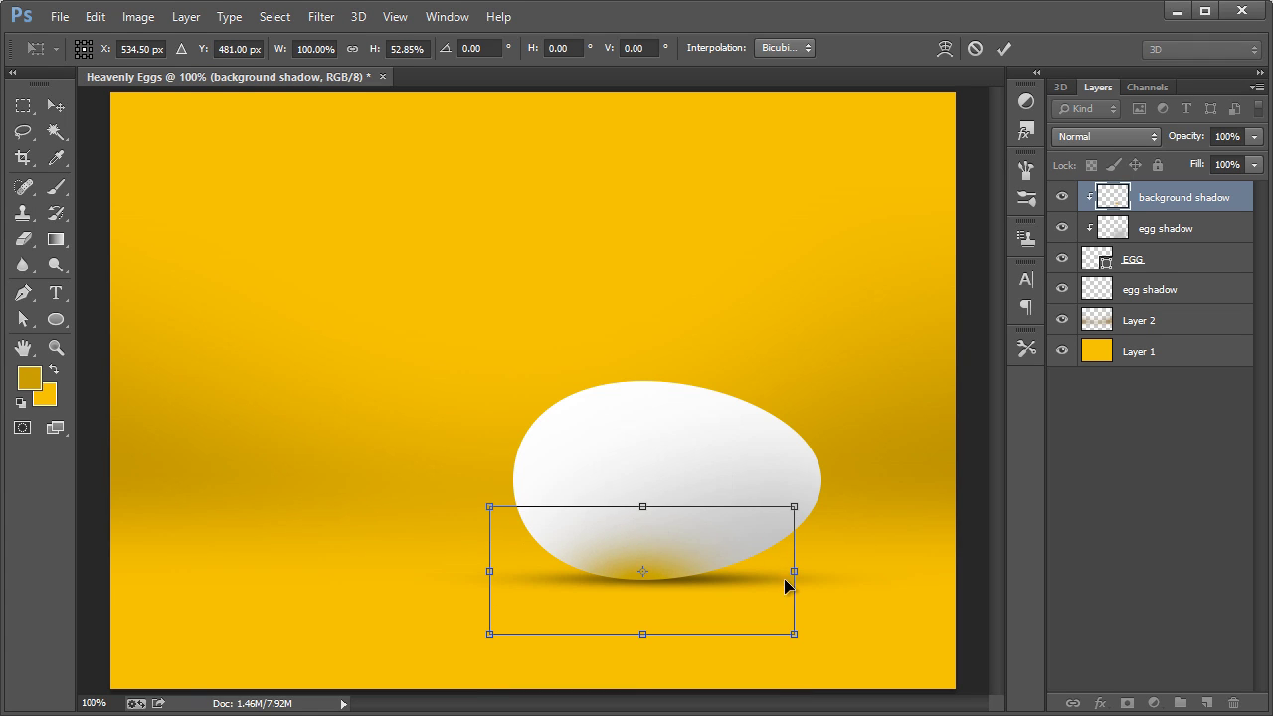
pyautogui.moveTo(797, 571); pyautogui.dragTo(852, 571)
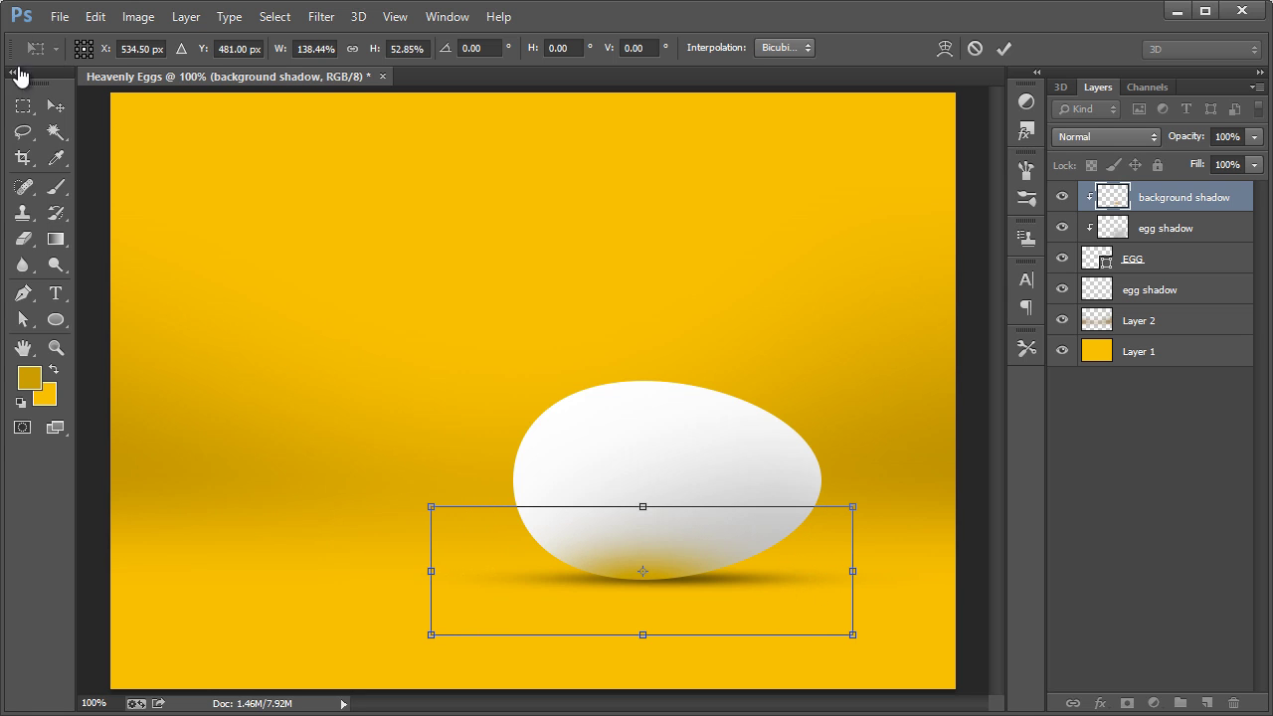
pyautogui.click(56, 106)
pyautogui.click(430, 248)
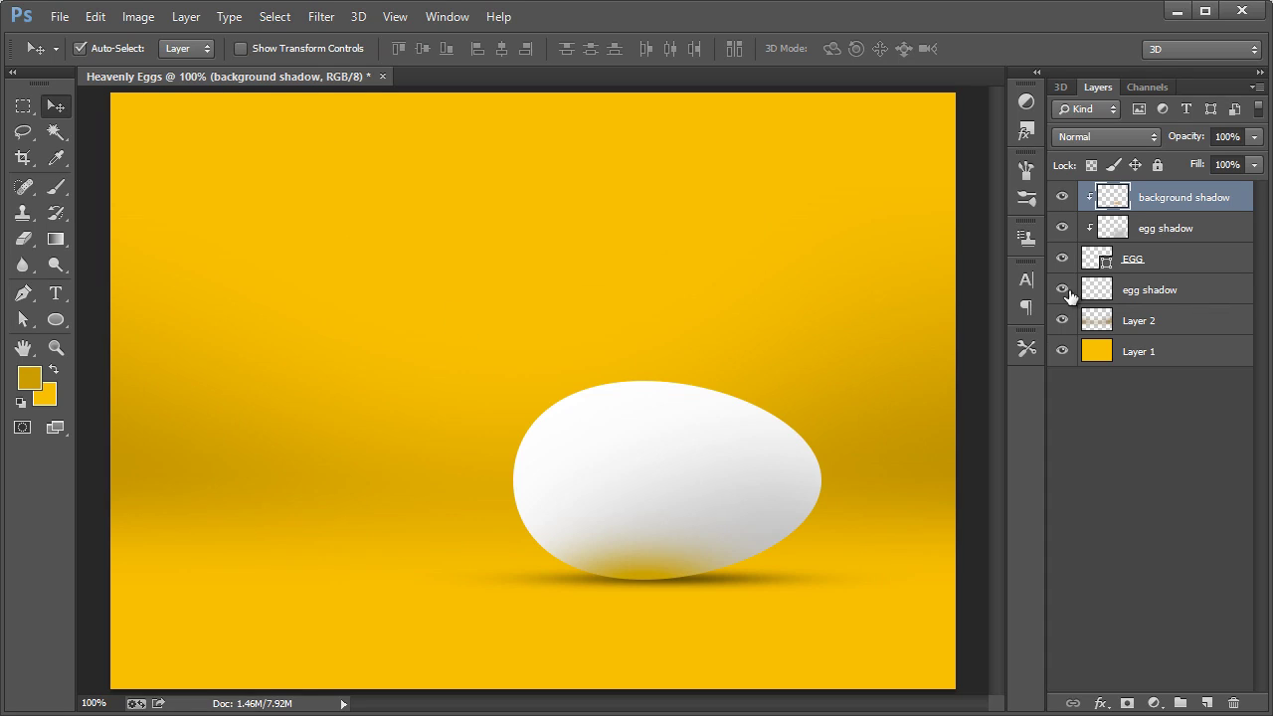
# Move the background shadow layer below the clipped egg shadow layer and select that egg shadow layer.
pyautogui.moveTo(1175, 201); pyautogui.dragTo(1172, 242)
pyautogui.click(1161, 202)
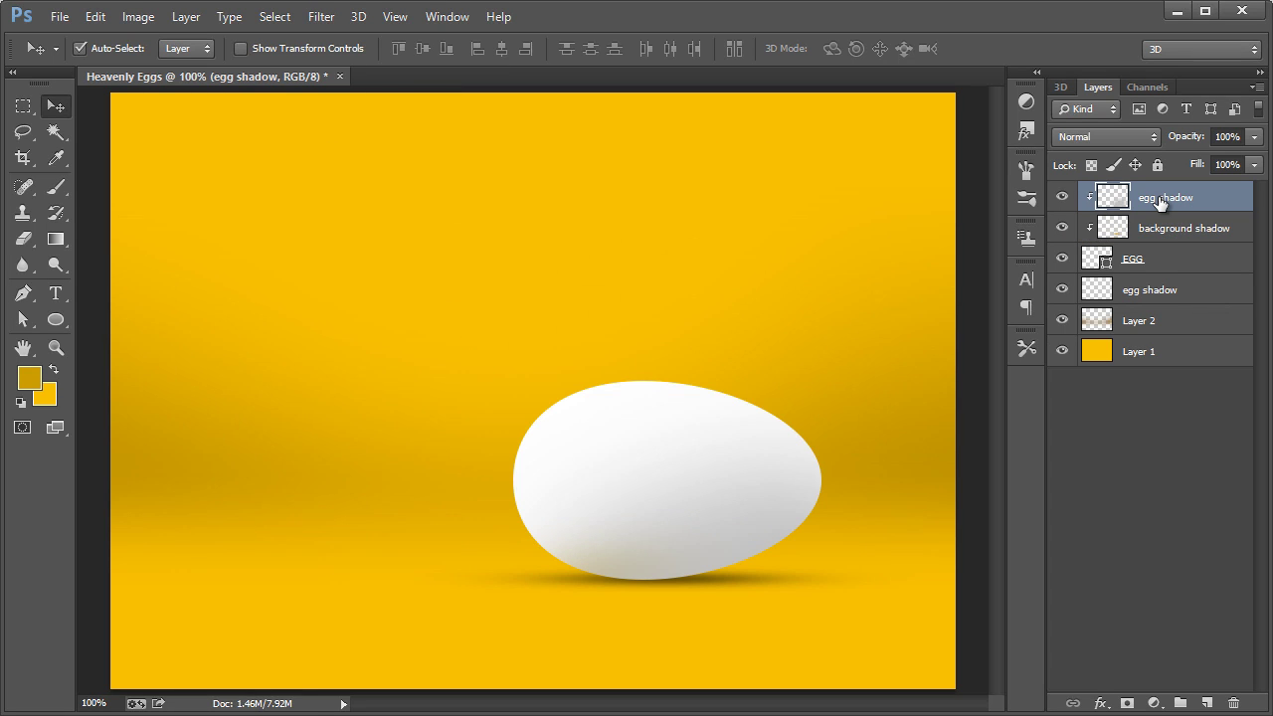
# Try blend modes from Darken through Subtract on the clipped egg shadow layer, and return it to Normal.
pyautogui.click(1102, 138)
pyautogui.click(1096, 137)
pyautogui.press('Down')
pyautogui.press('Down')
pyautogui.press('Down')
pyautogui.press('Down')
pyautogui.press('Down')
pyautogui.press('Down')
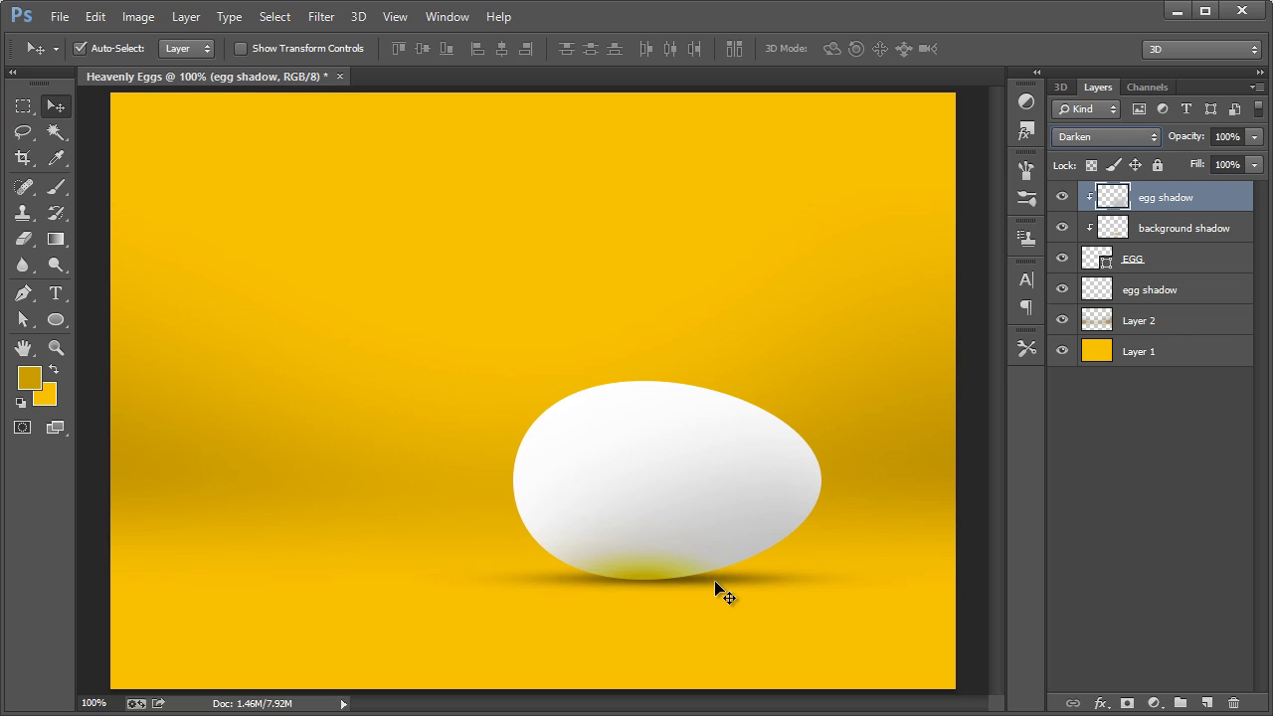
pyautogui.press('Up')
pyautogui.press('Down')
pyautogui.press('Down')
pyautogui.press('Down')
pyautogui.press('Down')
pyautogui.press('Down')
pyautogui.press('Down')
pyautogui.press('Down')
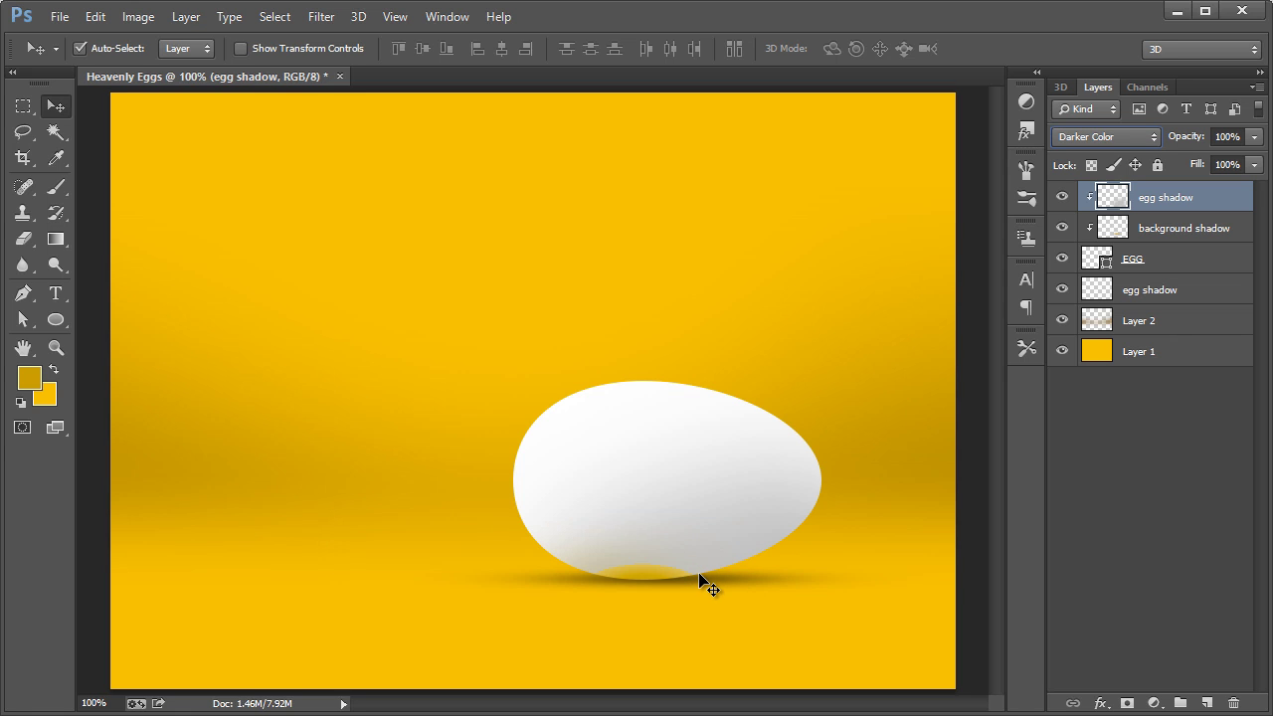
pyautogui.press('Down')
pyautogui.press('Down')
pyautogui.press('Down')
pyautogui.press('Down')
pyautogui.press('Down')
pyautogui.press('Down')
pyautogui.press('Down')
pyautogui.press('Down')
pyautogui.press('Down')
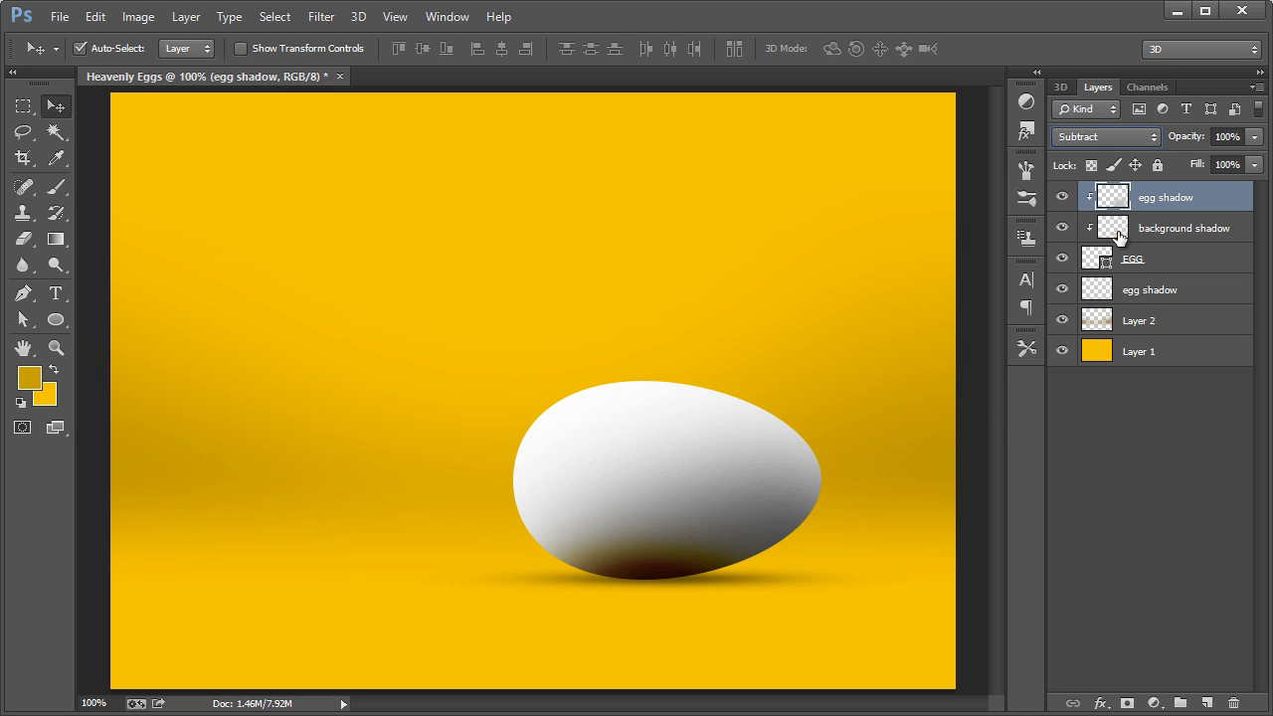
pyautogui.click(1117, 136)
pyautogui.click(1111, 157)
# Move the clipped egg shadow layer below the background shadow layer and set the Eraser size to 89 px.
pyautogui.moveTo(1160, 203); pyautogui.dragTo(1171, 244)
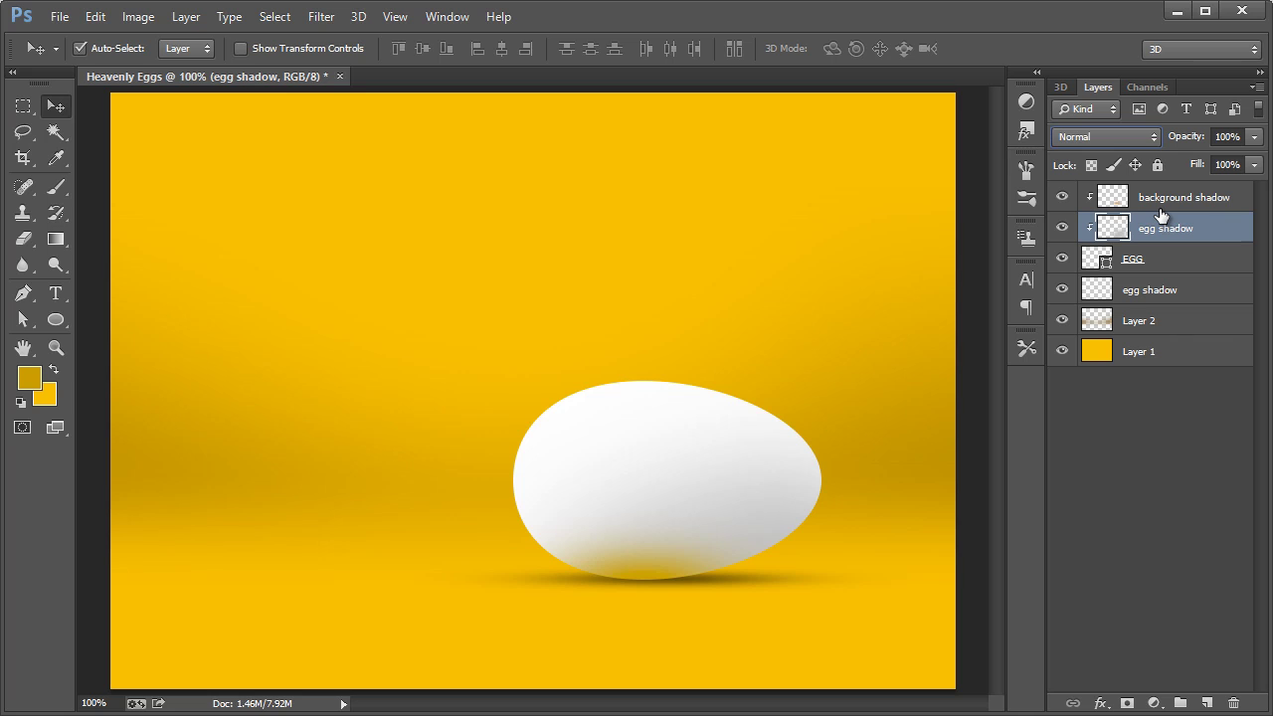
pyautogui.click(24, 239)
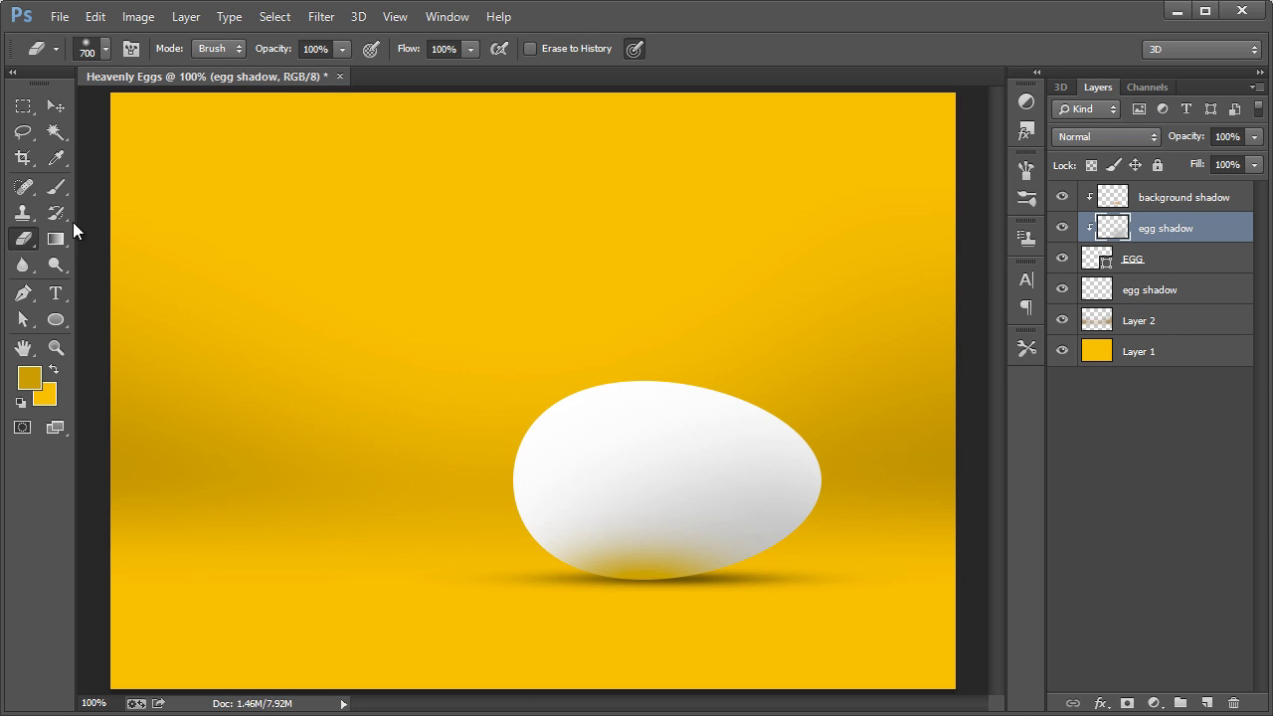
pyautogui.click(106, 49)
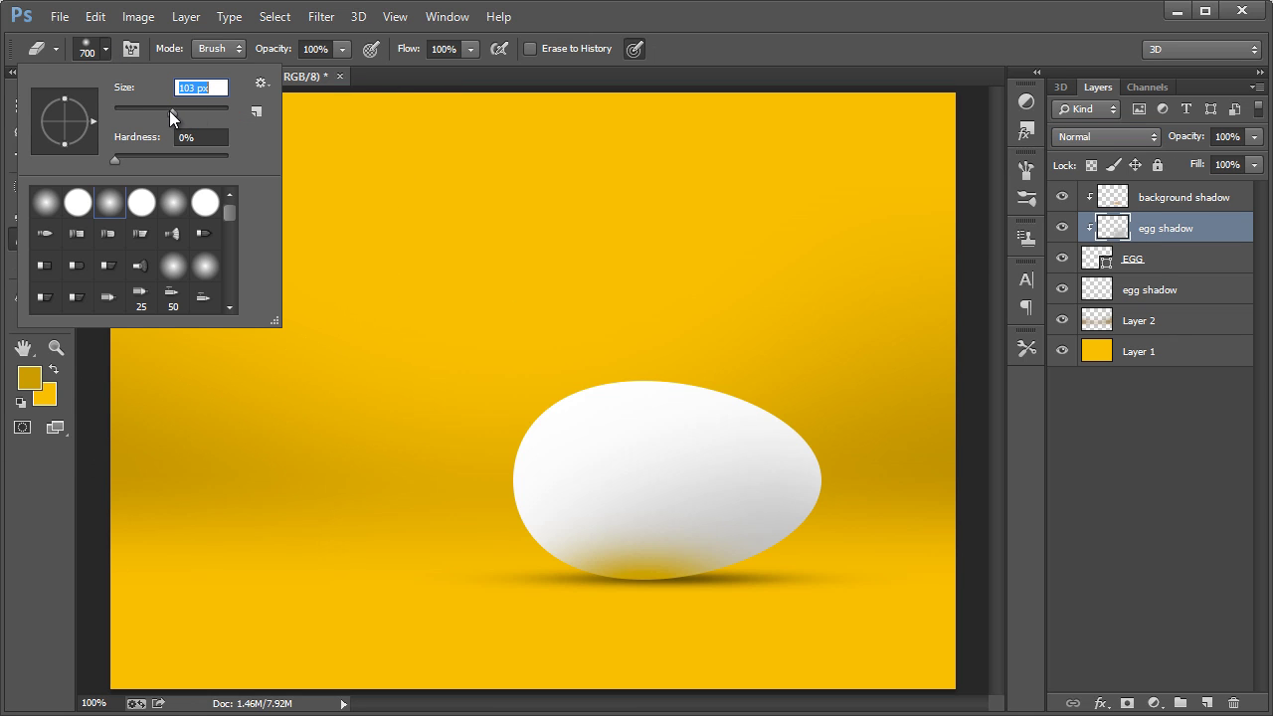
pyautogui.moveTo(170, 112); pyautogui.dragTo(164, 112)
pyautogui.press('Return')
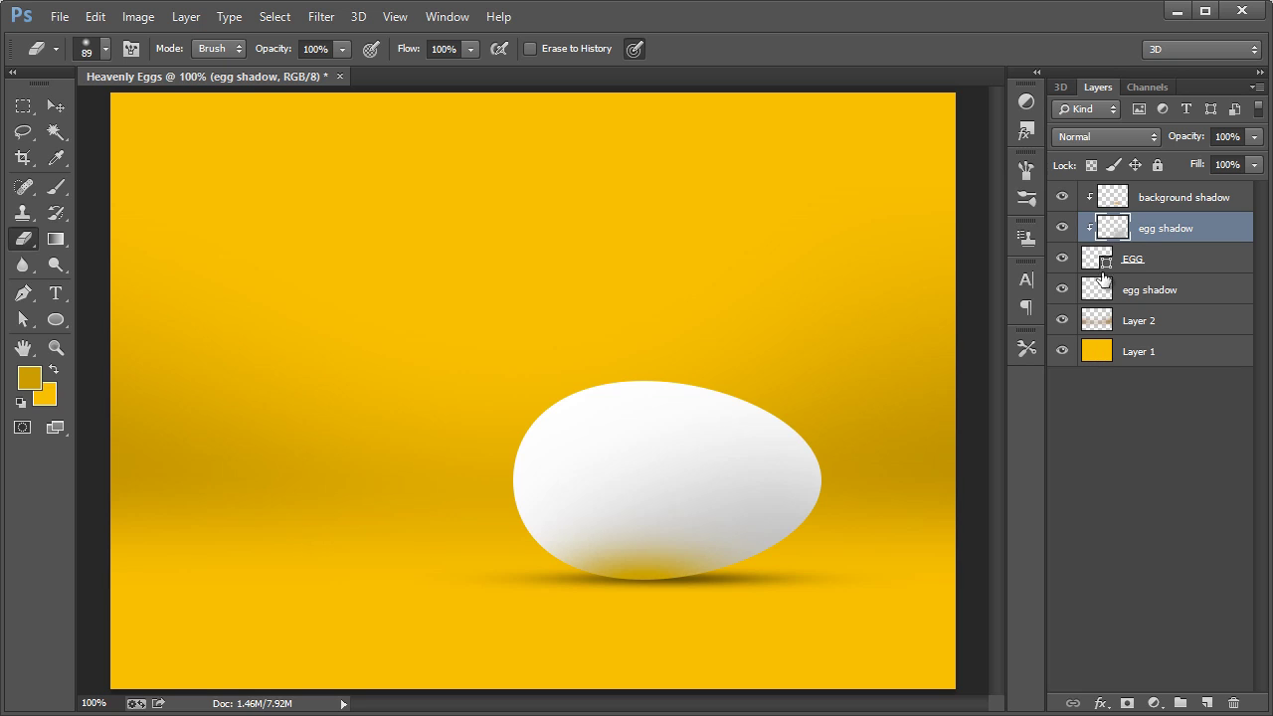
# Select the background shadow layer and softly erase the golden spot along the egg's bottom edge.
pyautogui.click(1163, 202)
pyautogui.click(1124, 228)
pyautogui.click(1062, 229)
pyautogui.click(1061, 229)
pyautogui.click(1164, 199)
pyautogui.click(1062, 198)
pyautogui.click(1063, 199)
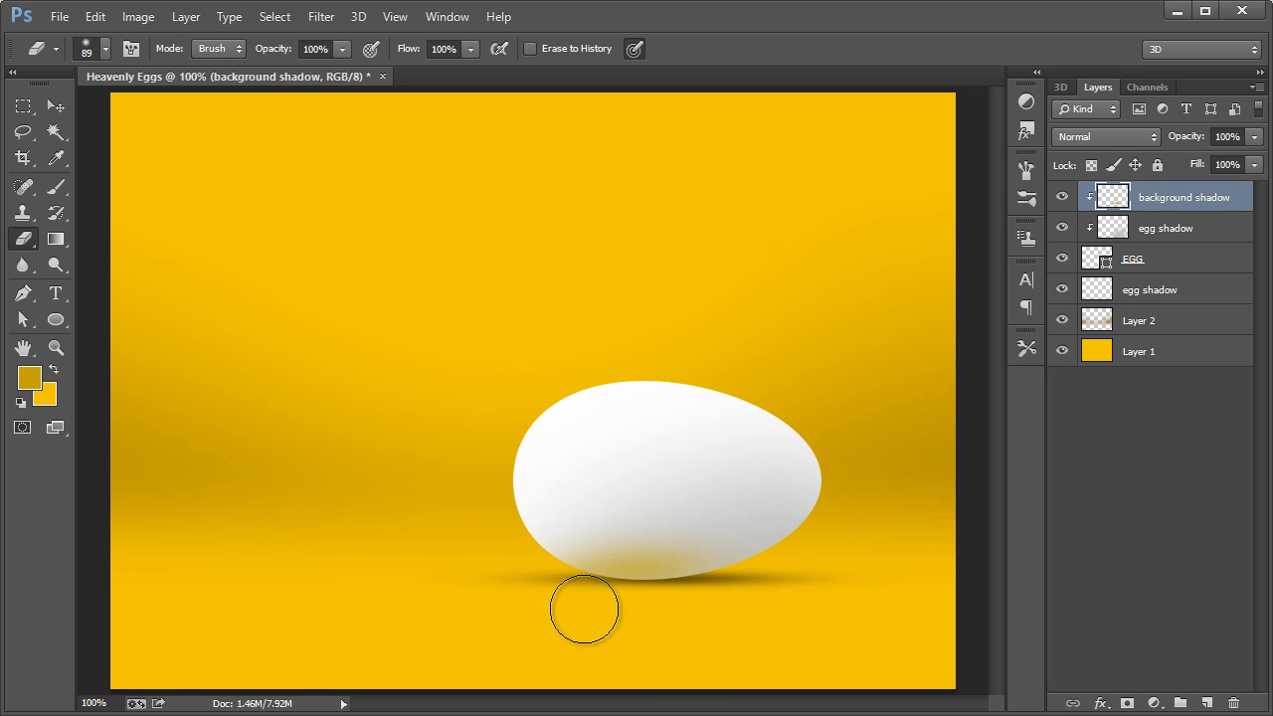
pyautogui.moveTo(584, 609); pyautogui.dragTo(497, 577)
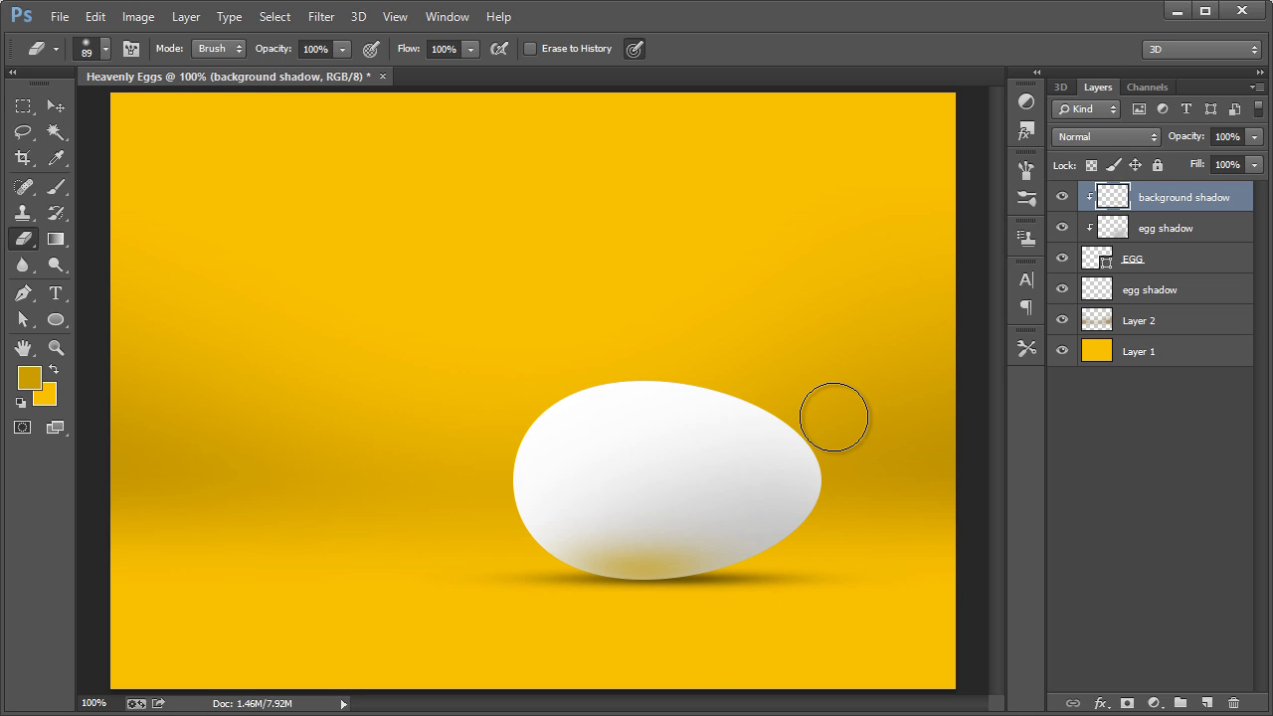
# Create a clipped layer named "egg shadow 2" directly above the clipped egg shadow layer.
pyautogui.click(1174, 230)
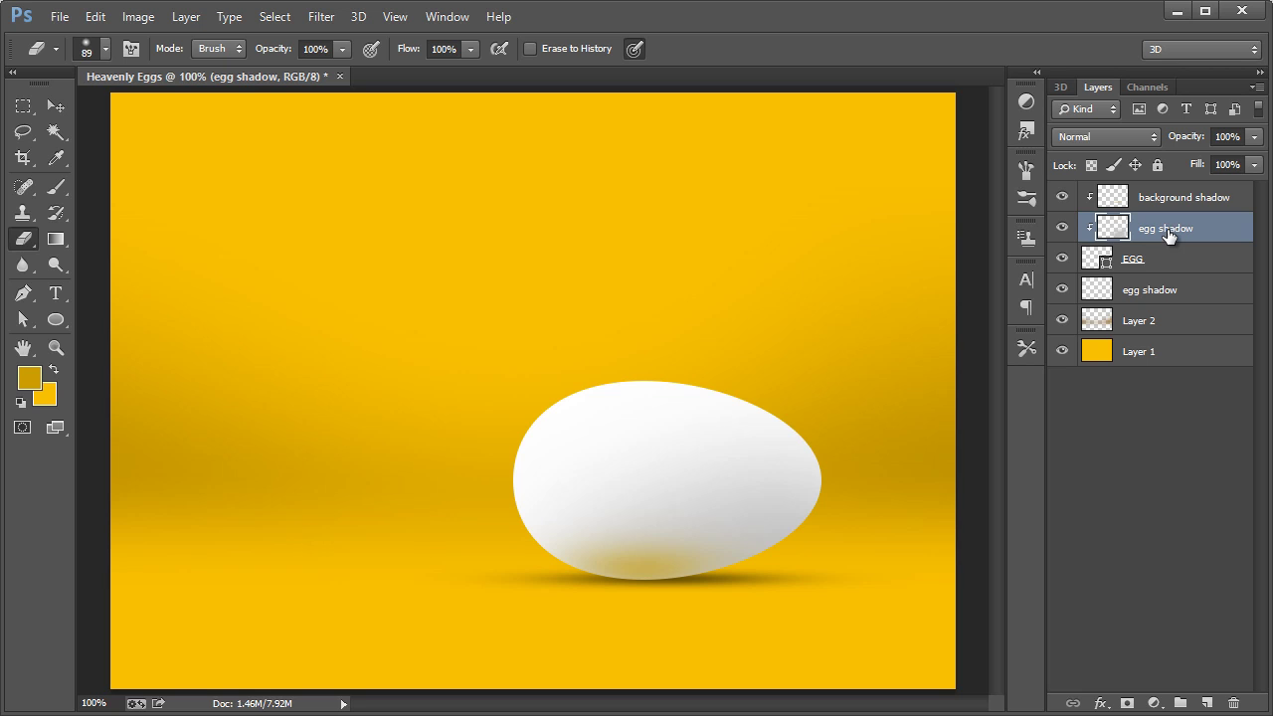
pyautogui.hotkey('ctrl', 'shift', 'n')
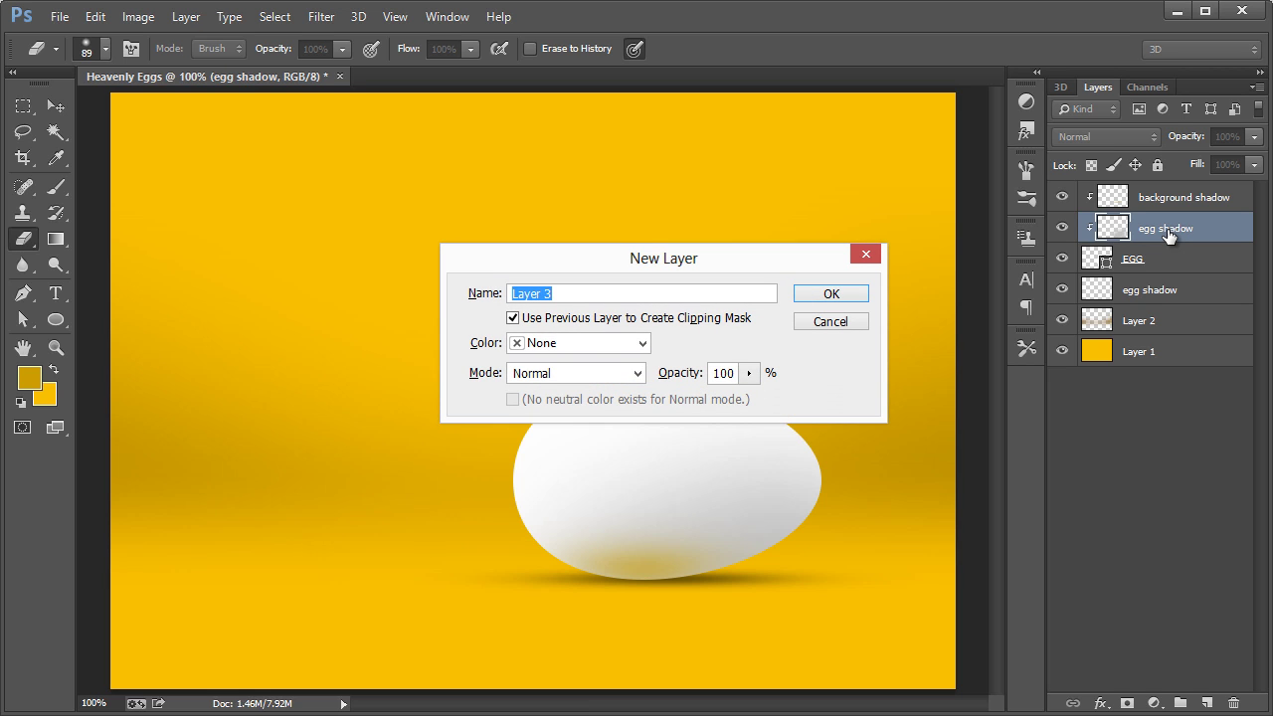
pyautogui.write('egg shadow 2')
pyautogui.press('Return')
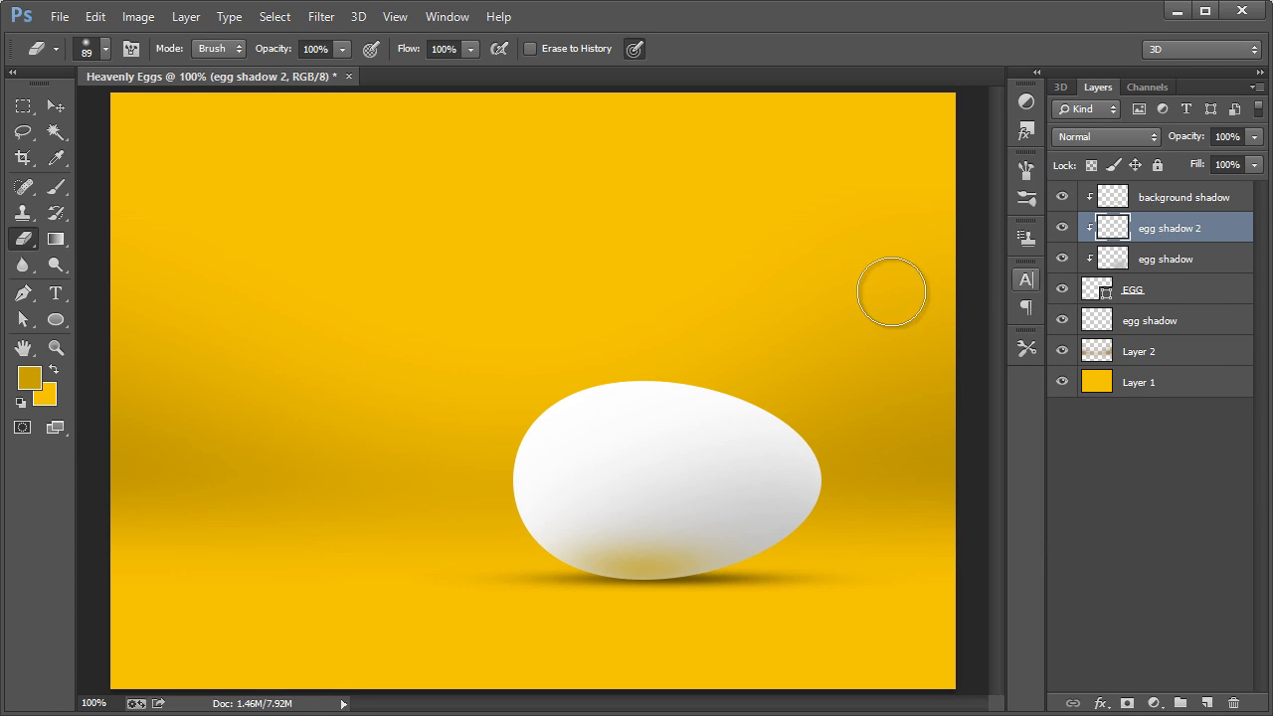
# Set the foreground colour to medium grey #858585 for the Brush.
pyautogui.click(54, 189)
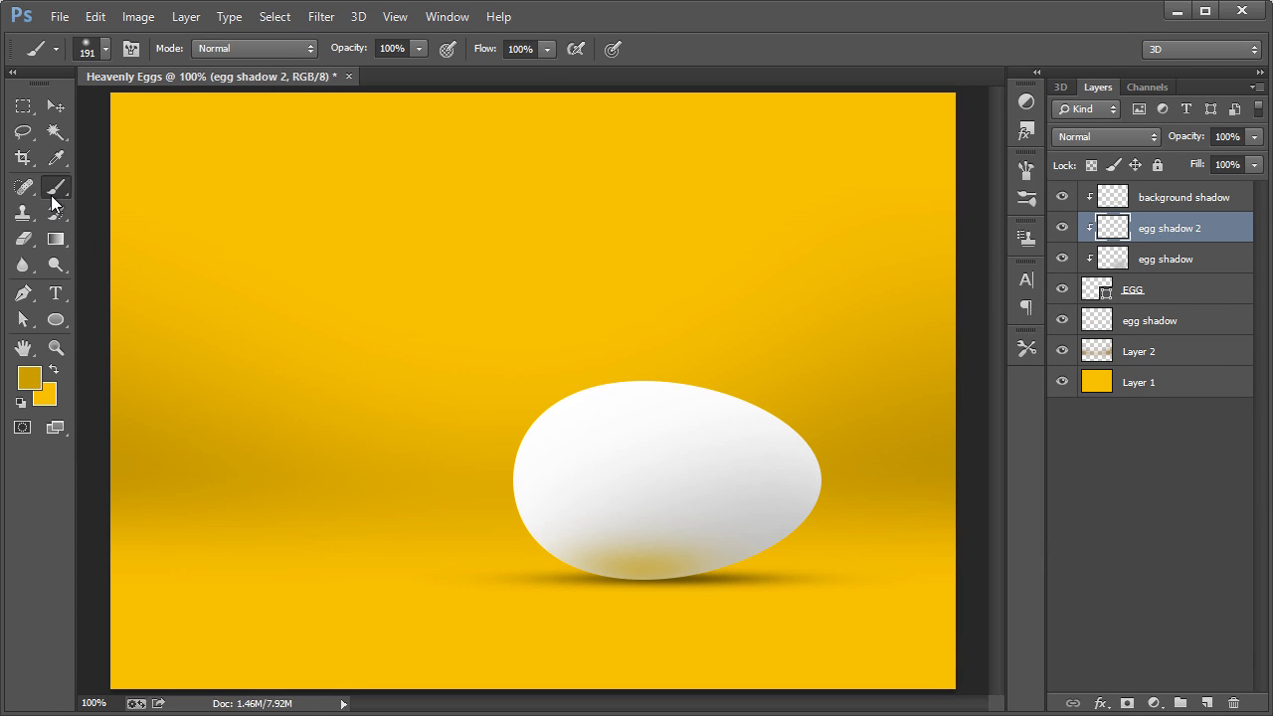
pyautogui.click(28, 377)
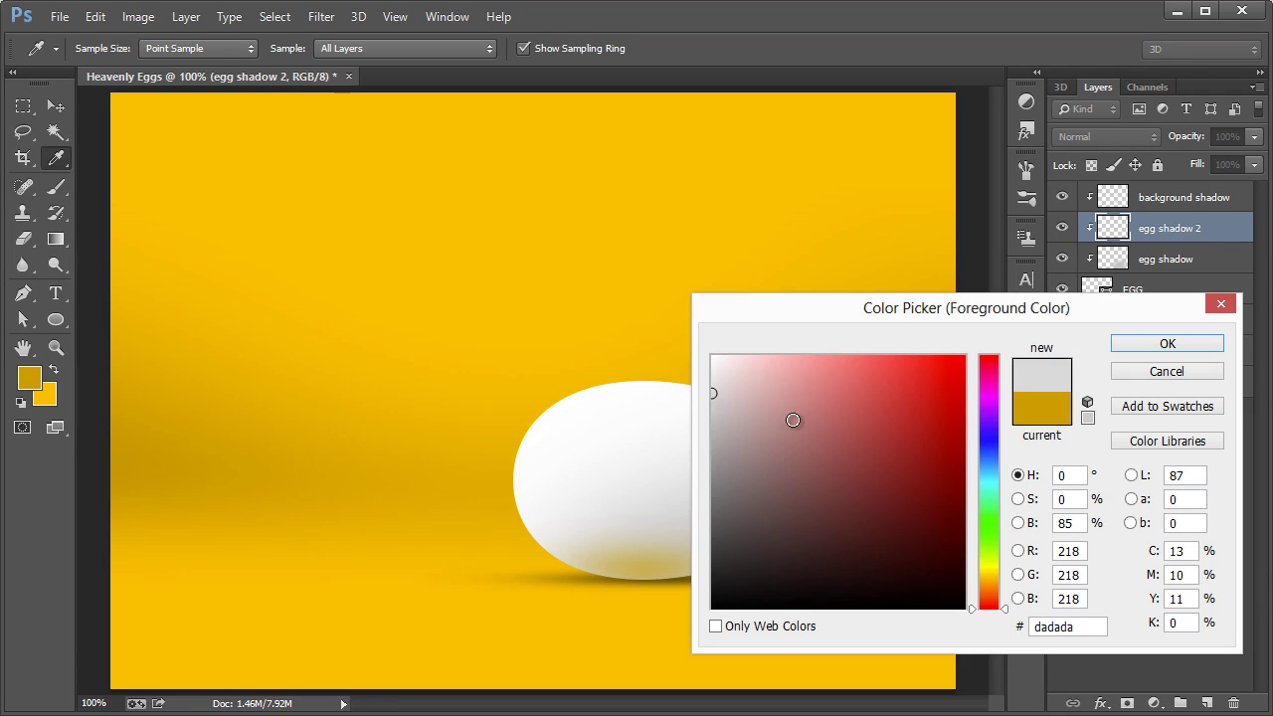
pyautogui.moveTo(793, 421); pyautogui.dragTo(680, 477)
pyautogui.click(1134, 344)
pyautogui.press('b')
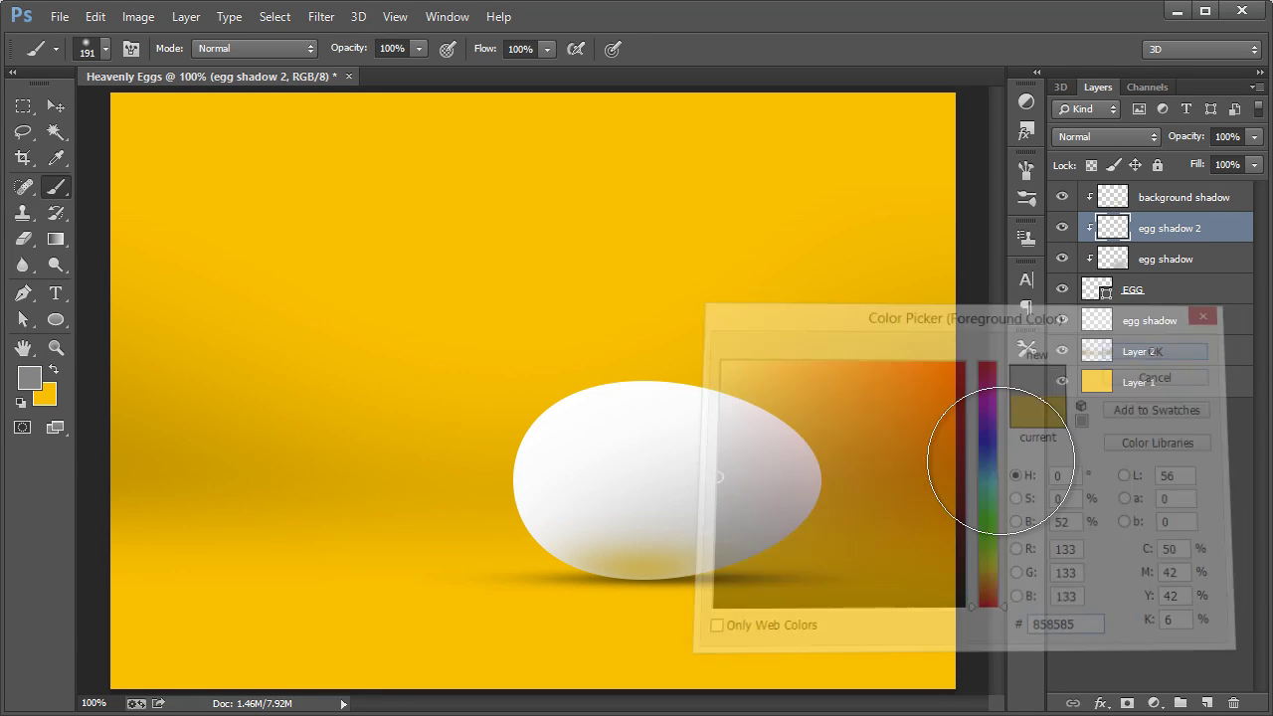
# Set the Brush size to 114 px and paint a soft grey band across the egg's lower right half.
pyautogui.click(106, 47)
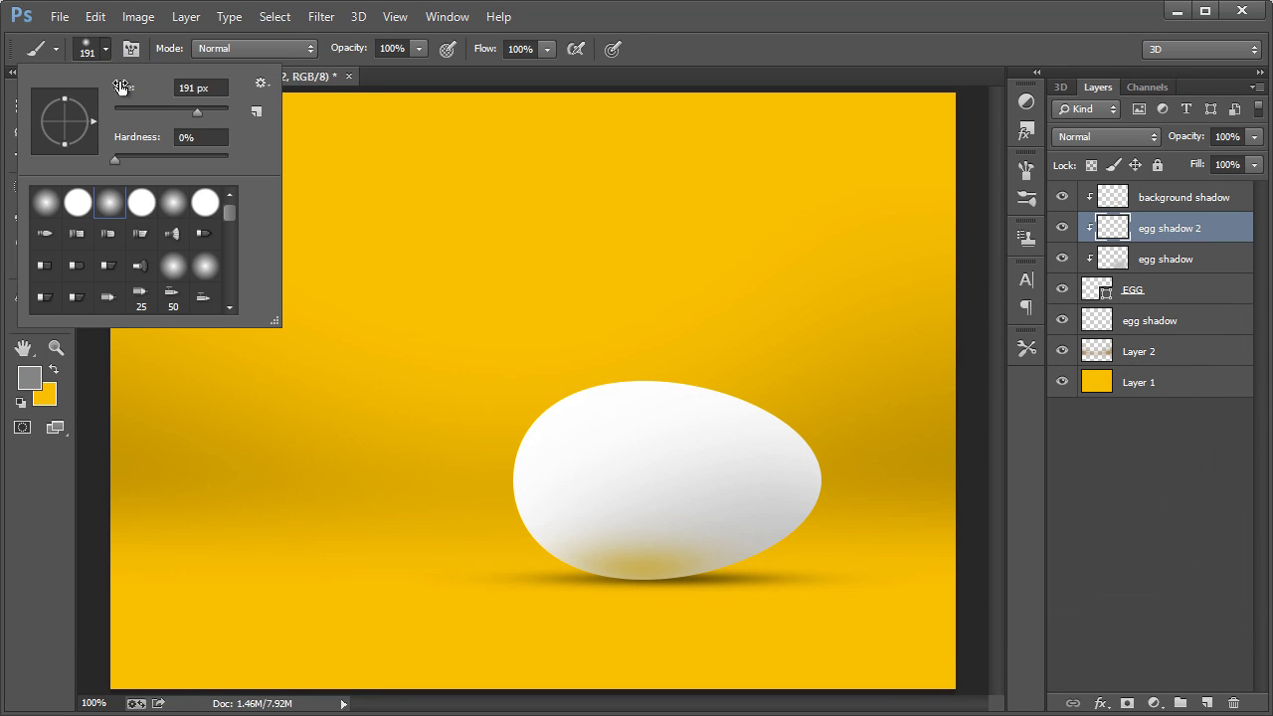
pyautogui.click(176, 108)
pyautogui.press('Return')
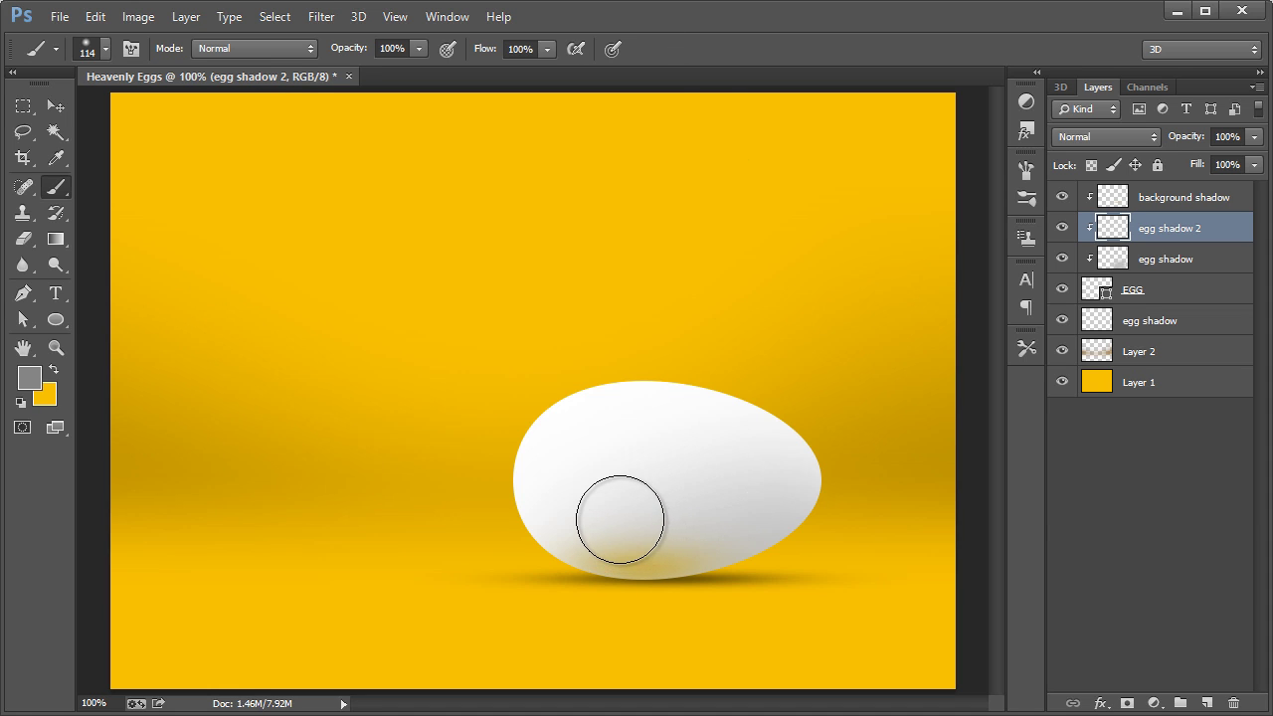
pyautogui.moveTo(620, 520)
pyautogui.mouseDown()
pyautogui.moveTo(730, 507)
pyautogui.moveTo(767, 489)
pyautogui.mouseUp()
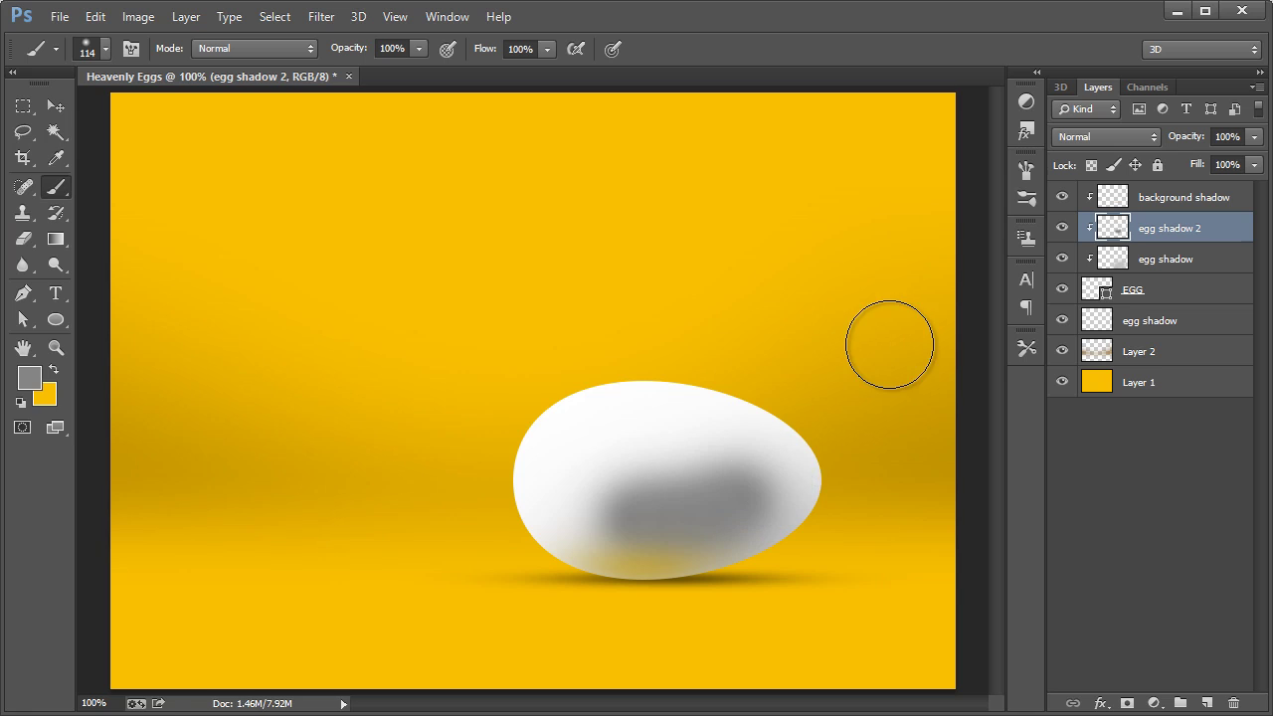
pyautogui.click(758, 488)
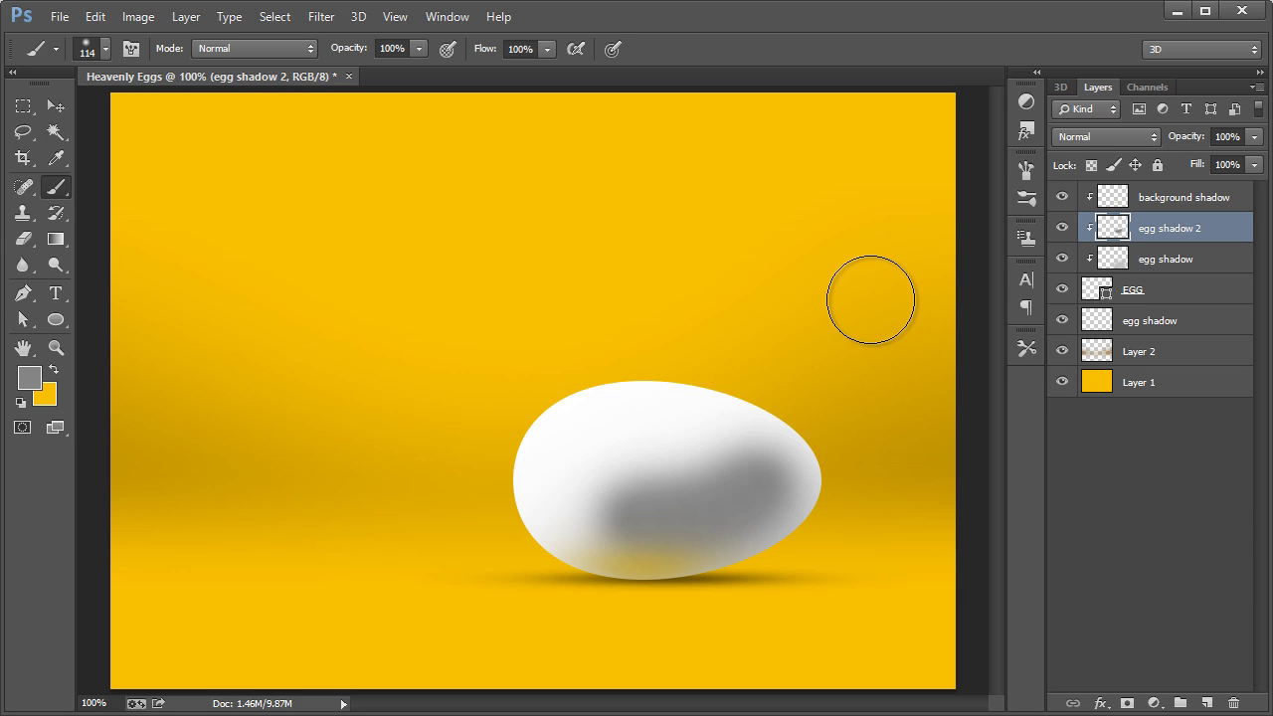
# Set the Eraser size to 128 px and erase the upper part of the grey band on the egg.
pyautogui.click(24, 239)
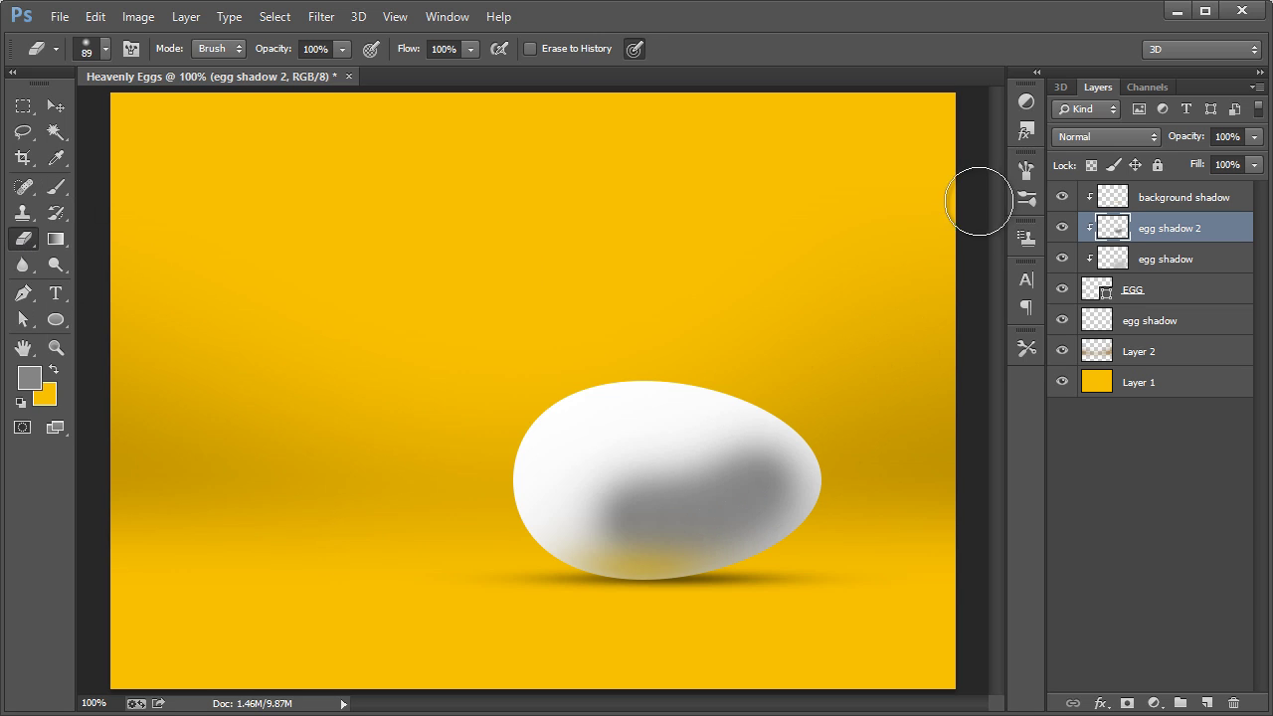
pyautogui.click(106, 48)
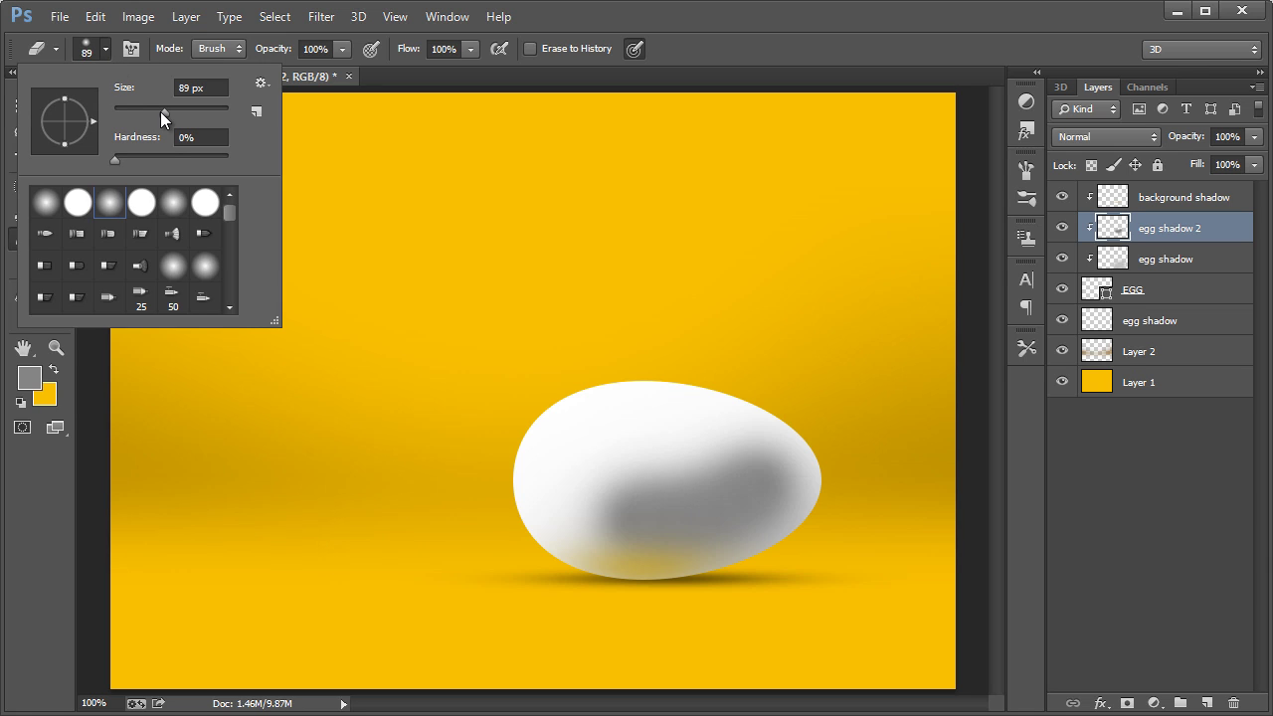
pyautogui.moveTo(160, 112); pyautogui.dragTo(179, 112)
pyautogui.click(683, 467)
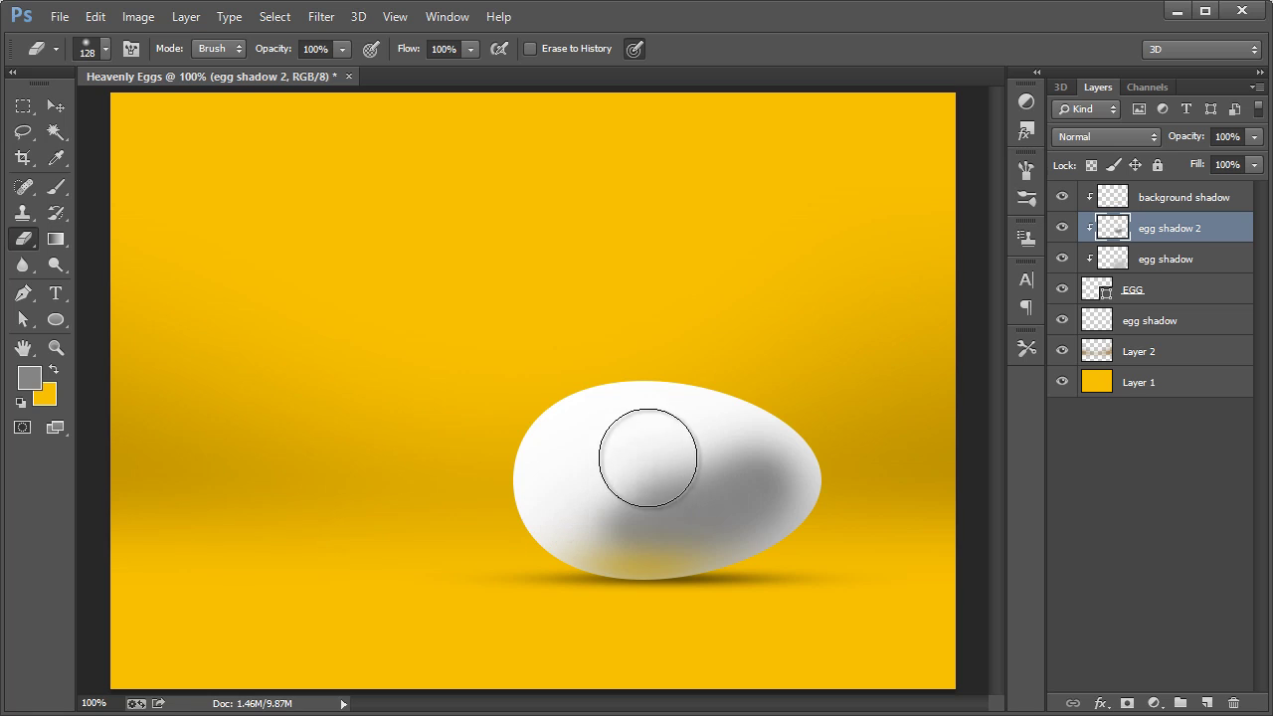
pyautogui.moveTo(648, 457)
pyautogui.mouseDown()
pyautogui.moveTo(767, 384)
pyautogui.moveTo(651, 440)
pyautogui.moveTo(659, 454)
pyautogui.moveTo(701, 297)
pyautogui.mouseUp()
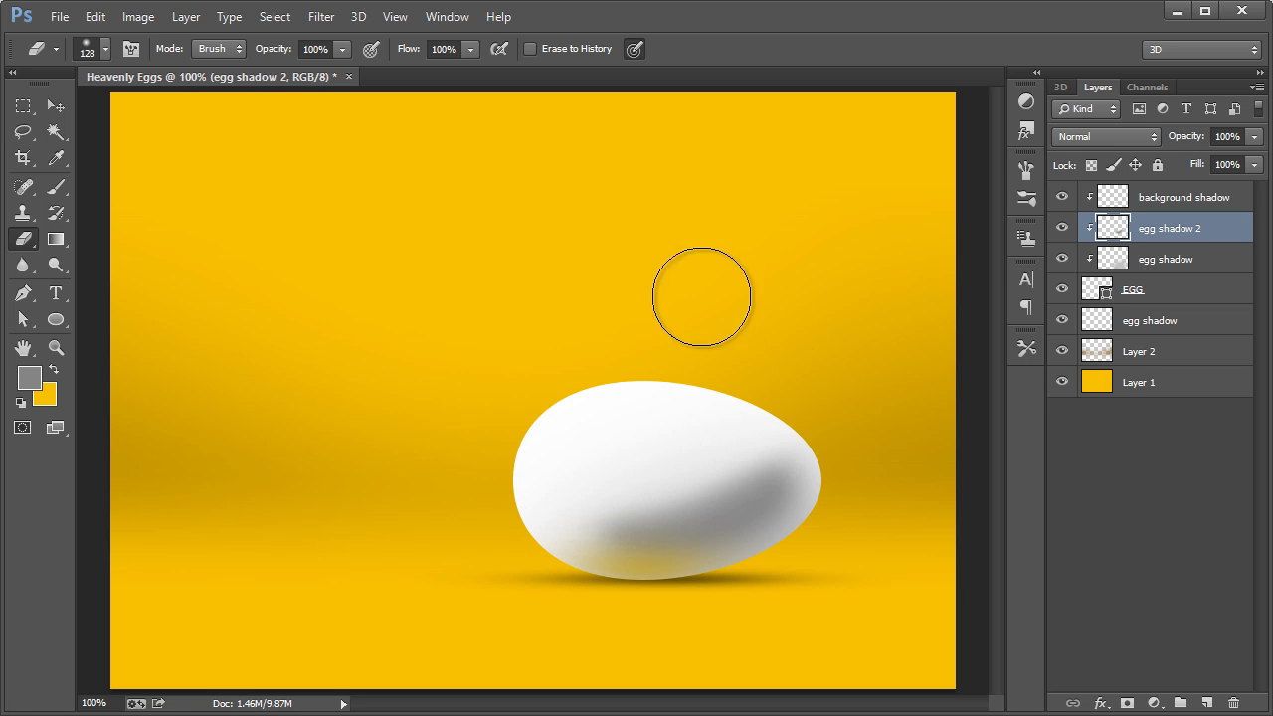
# Enlarge the Eraser to 244 px and soften the remaining grey shading on the egg's lower right.
pyautogui.click(105, 48)
pyautogui.moveTo(195, 111); pyautogui.dragTo(202, 107)
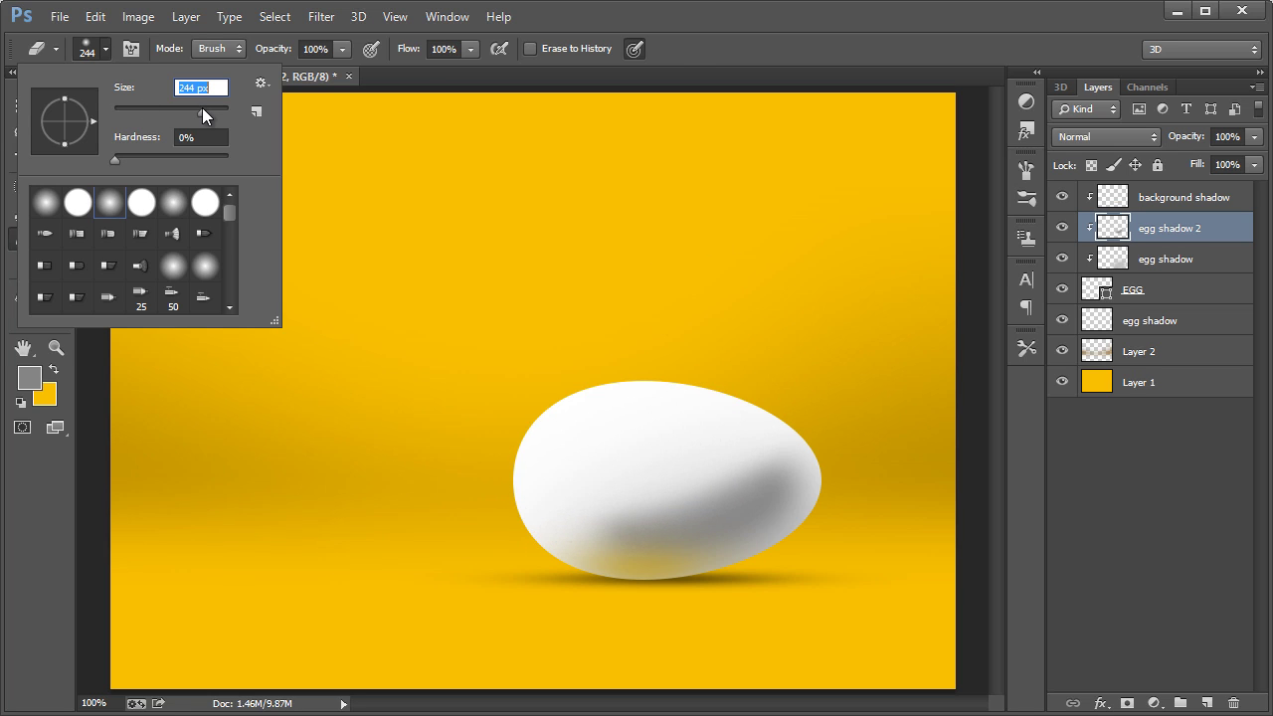
pyautogui.click(686, 370)
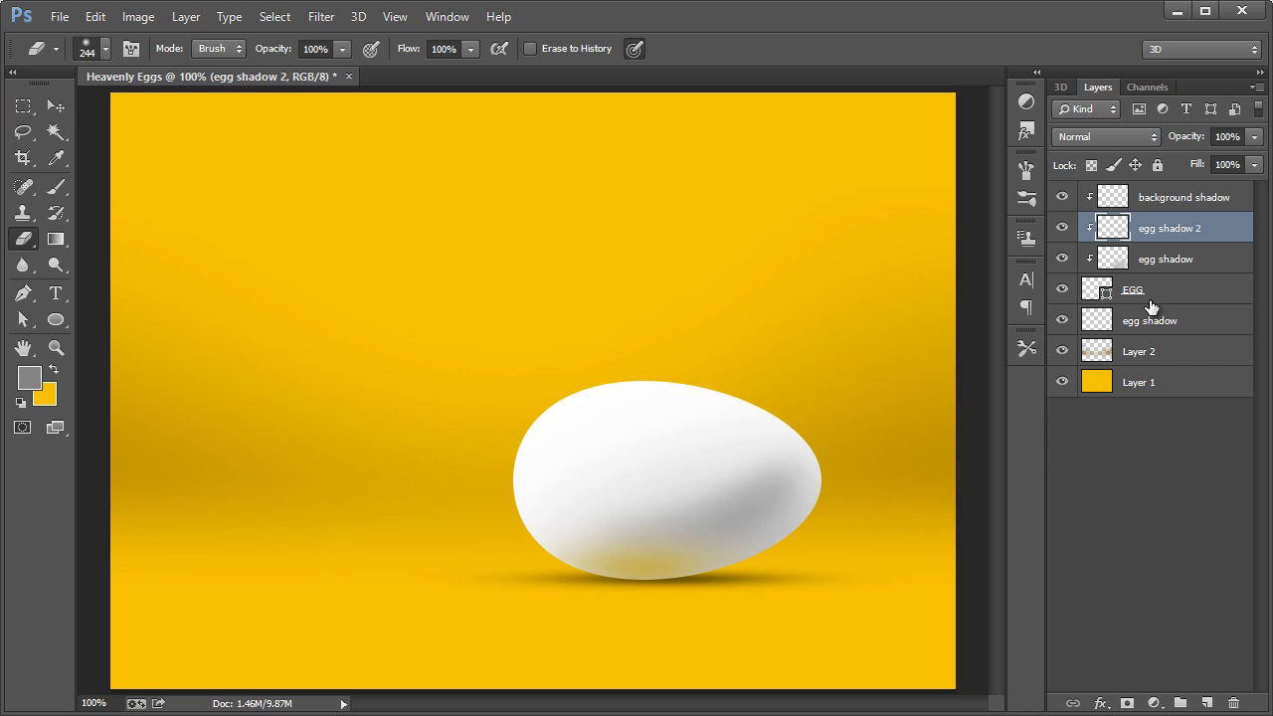
# Lower the egg shadow 2 layer's opacity to 38% and deselect the layer.
pyautogui.click(1255, 137)
pyautogui.moveTo(1212, 163); pyautogui.dragTo(1196, 159)
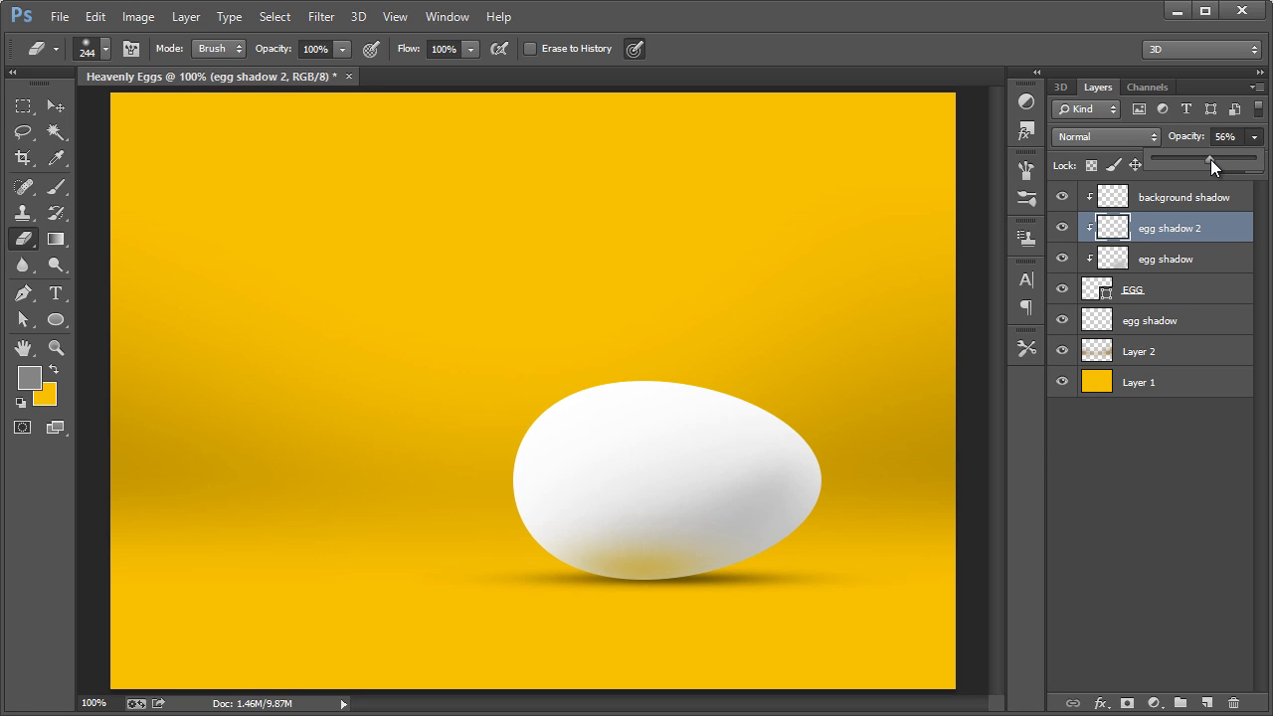
pyautogui.click(1118, 600)
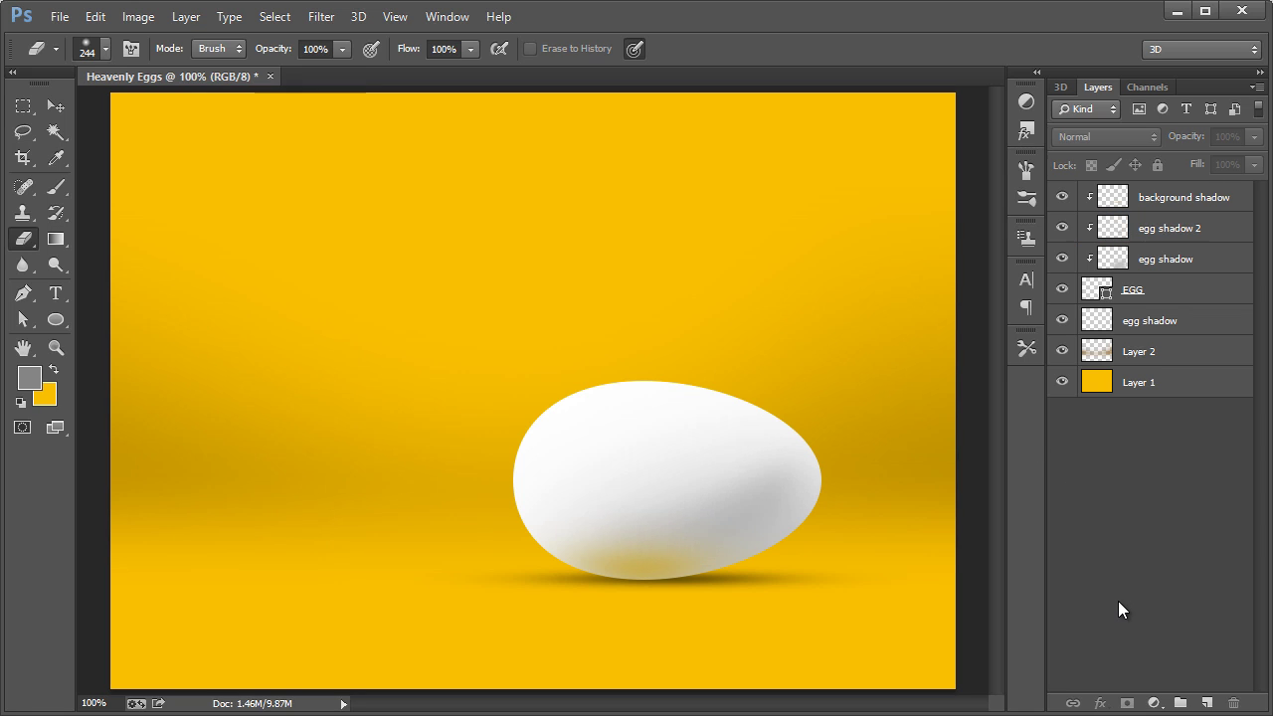
pyautogui.click(55, 109)
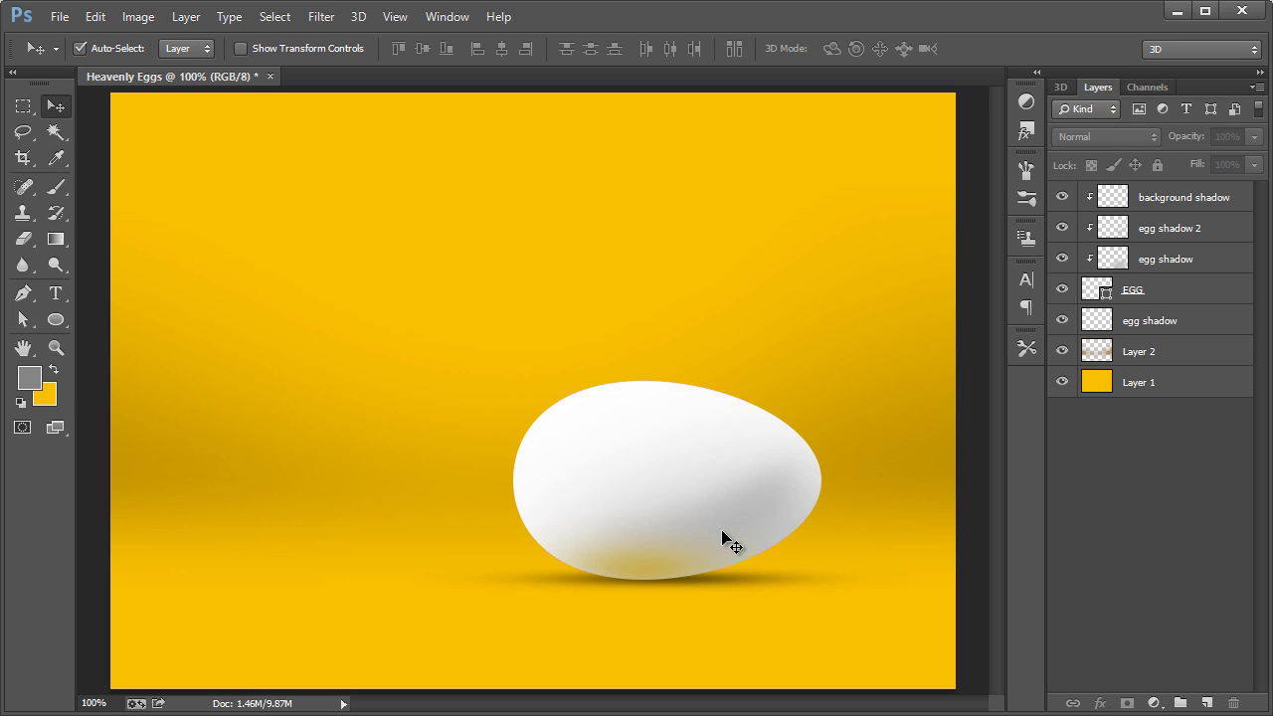
pyautogui.click(1201, 204)
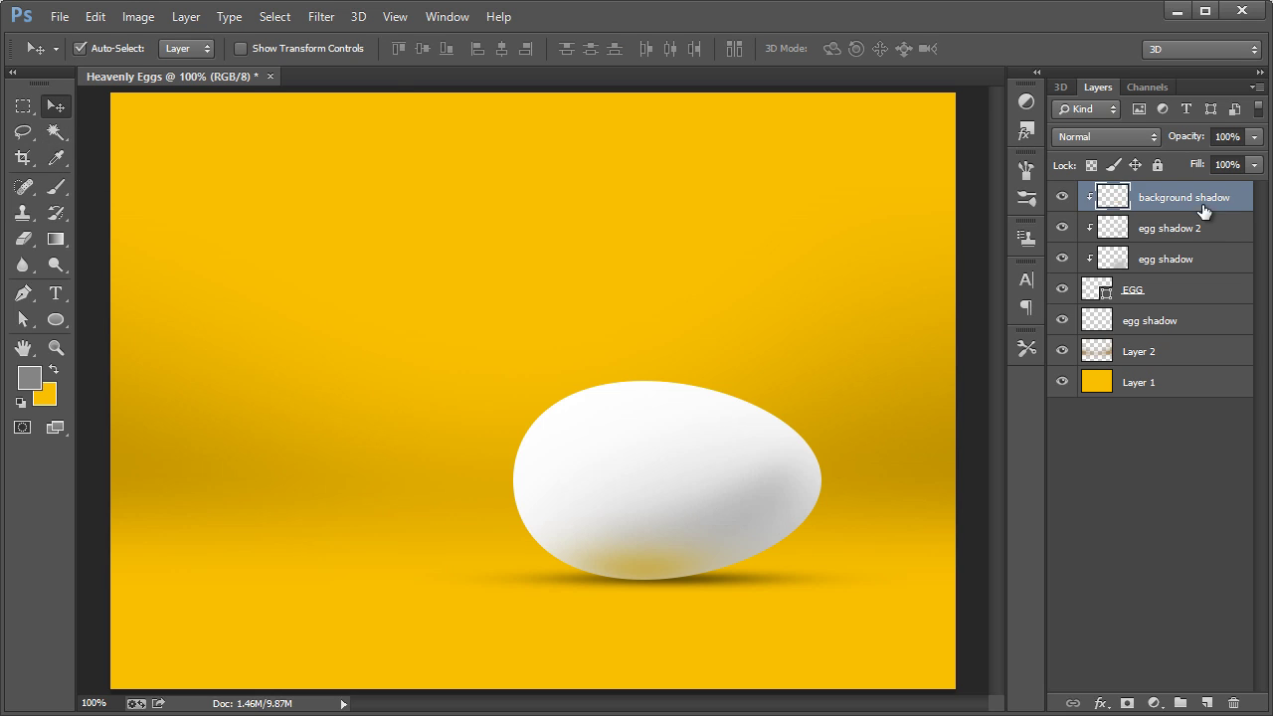
pyautogui.click(1193, 228)
pyautogui.click(1254, 136)
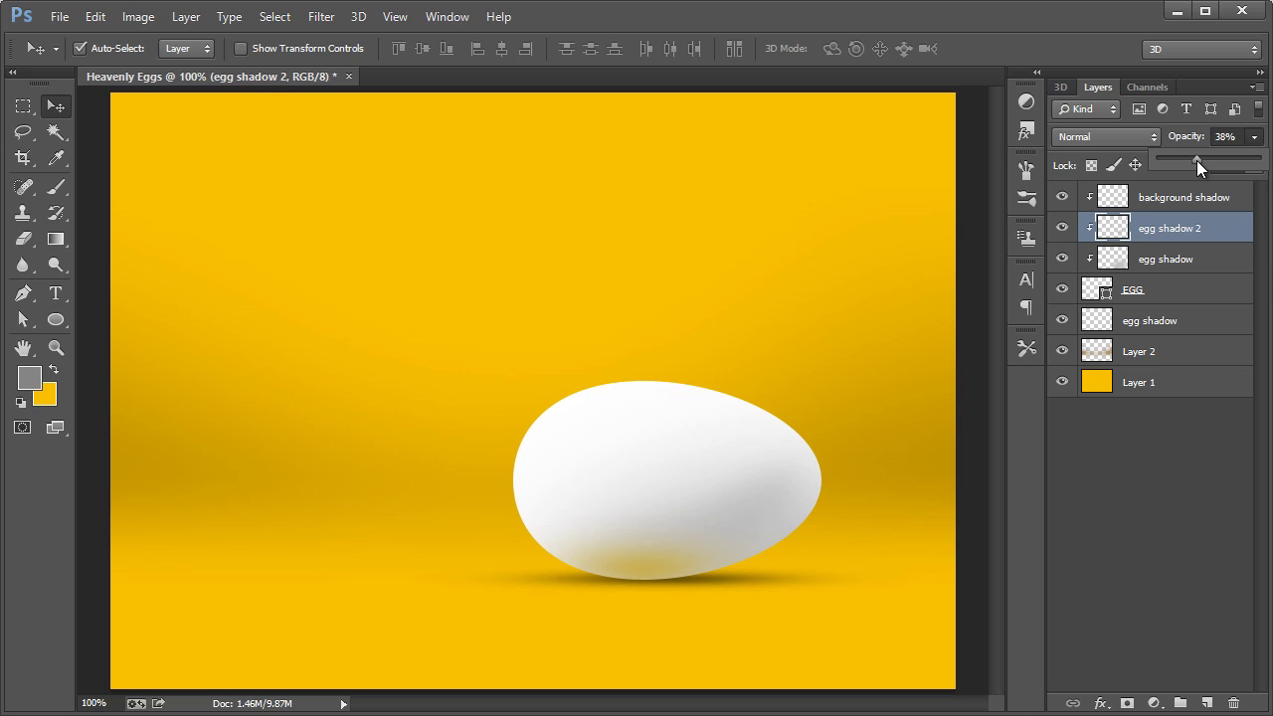
pyautogui.click(1137, 561)
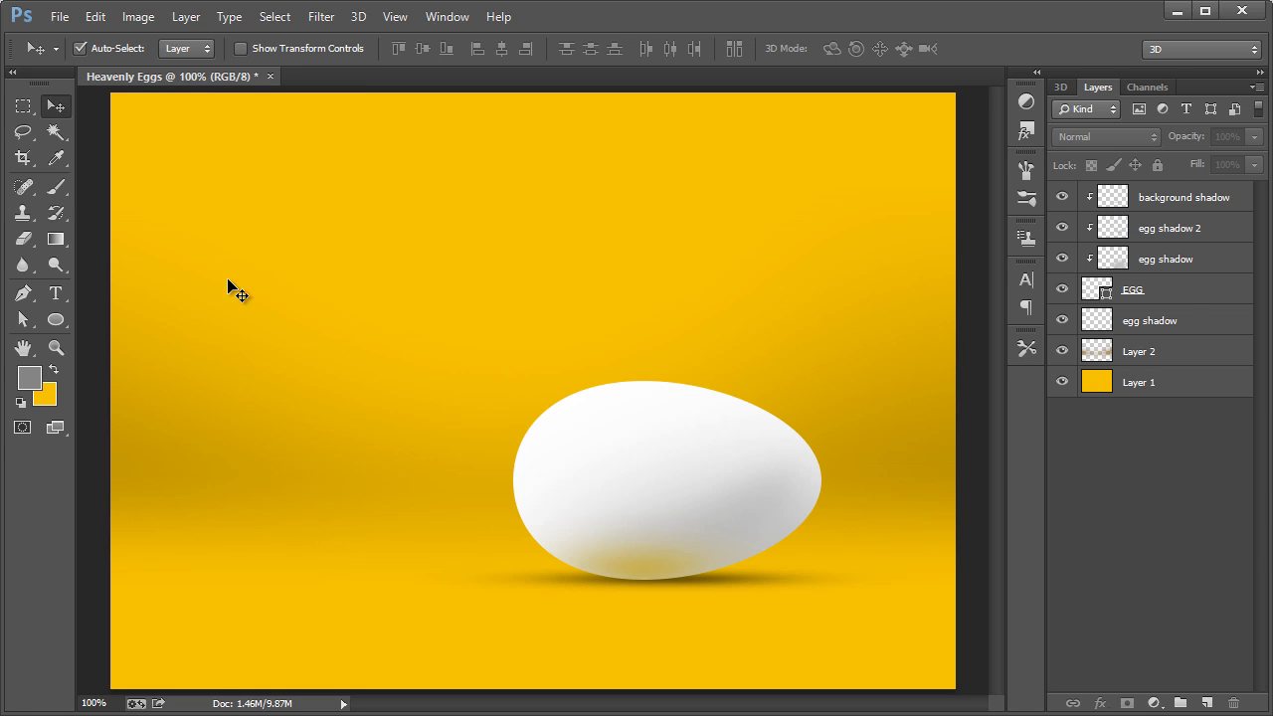
# Select the background shadow layer and sample the bright golden background above the egg as the foreground colour.
pyautogui.click(55, 348)
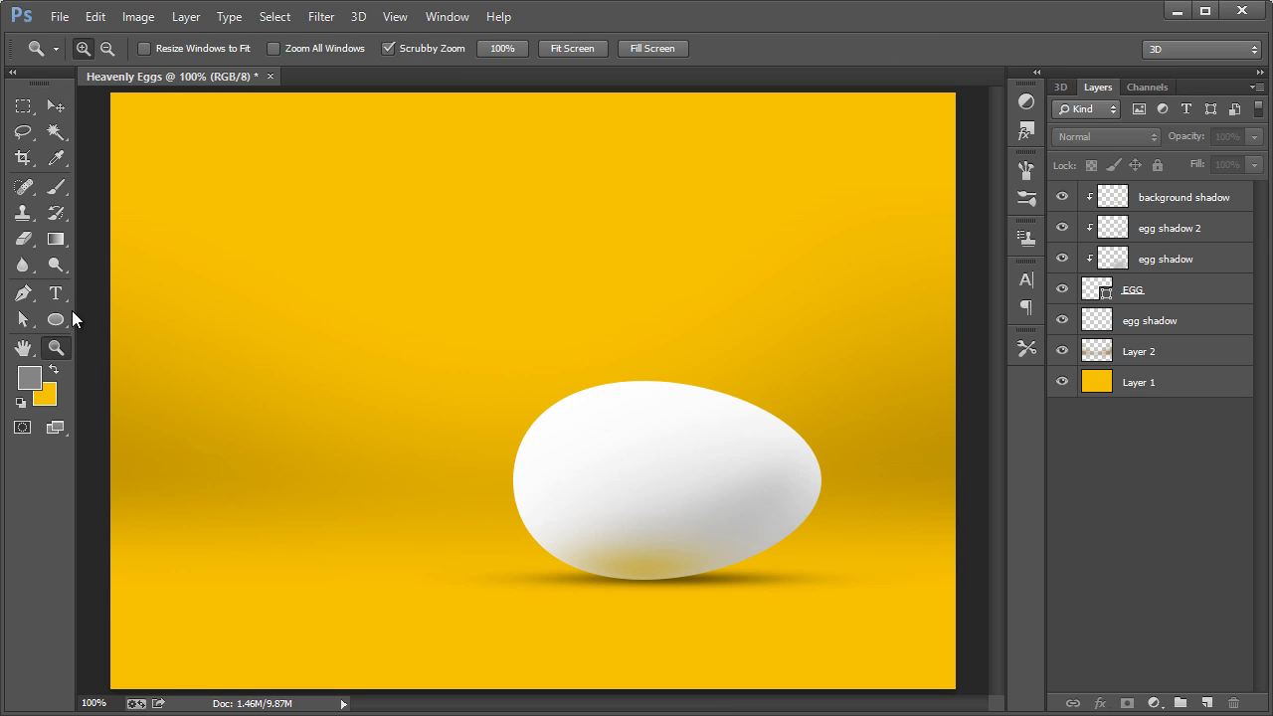
pyautogui.click(1163, 198)
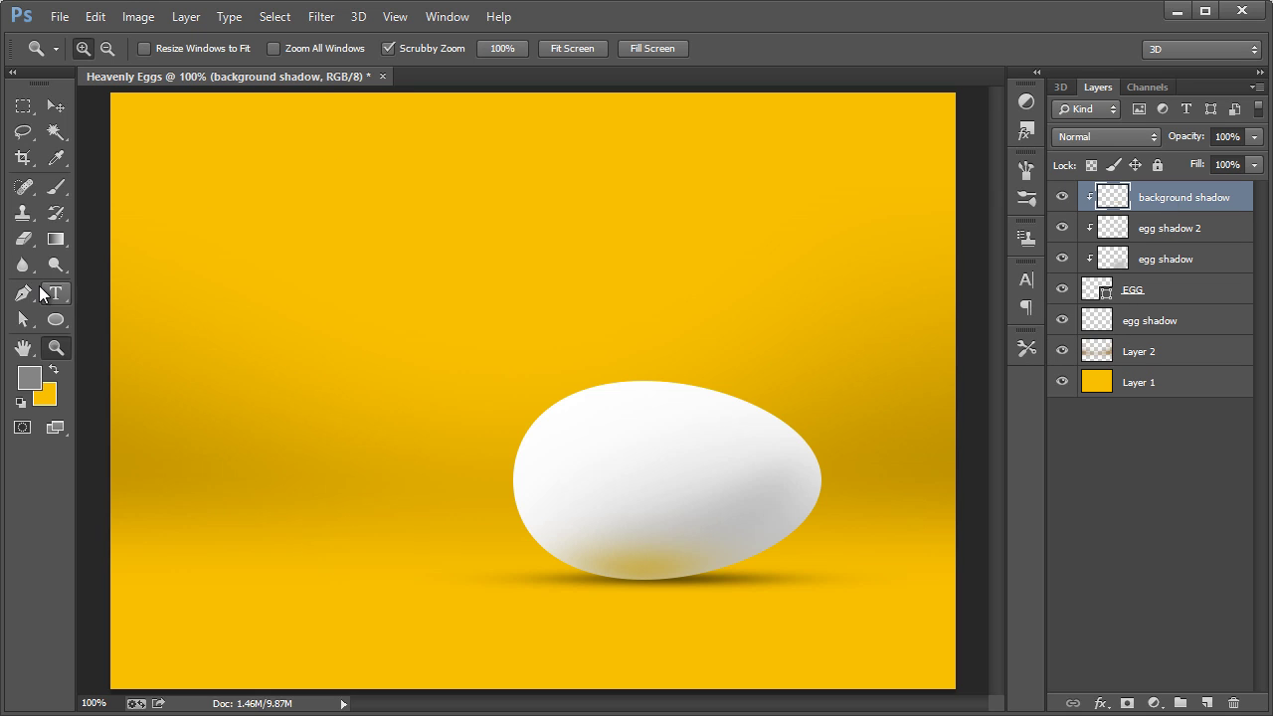
pyautogui.click(24, 294)
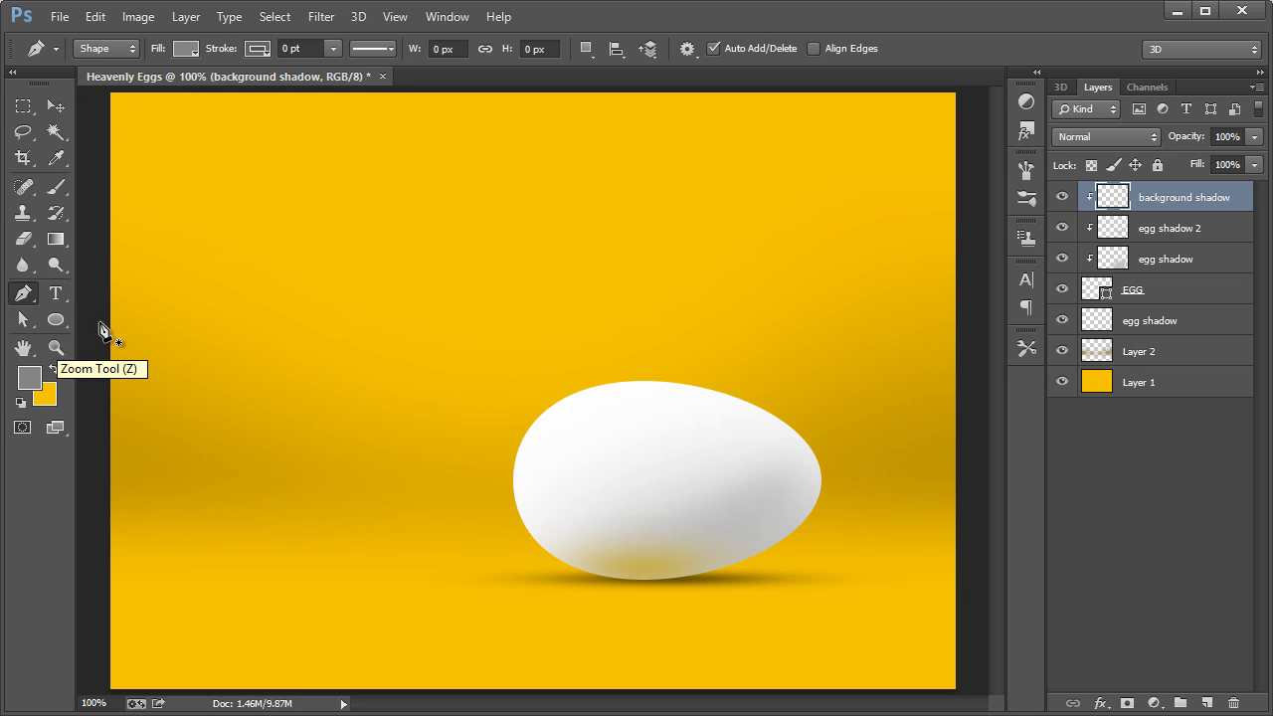
pyautogui.click(56, 158)
pyautogui.click(641, 293)
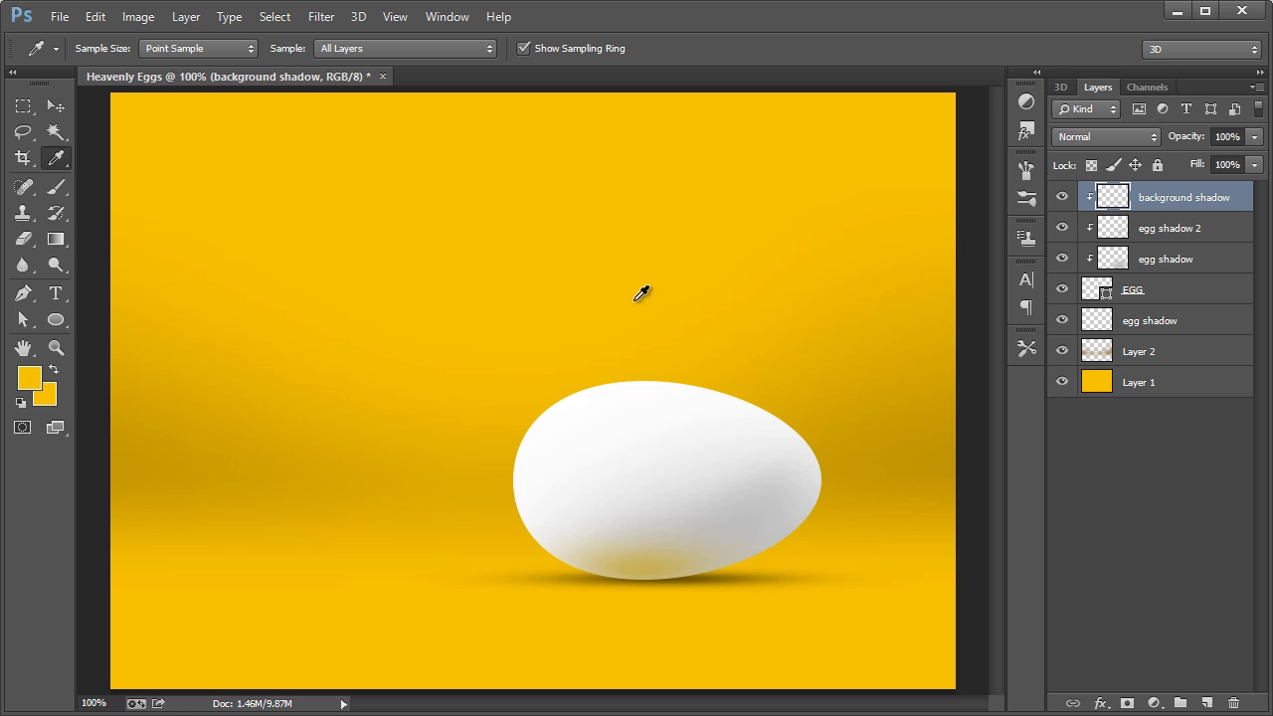
# Sample the darker golden background near the egg's upper right as the foreground colour and activate the Pen tool.
pyautogui.click(831, 388)
pyautogui.moveTo(808, 386); pyautogui.dragTo(774, 388)
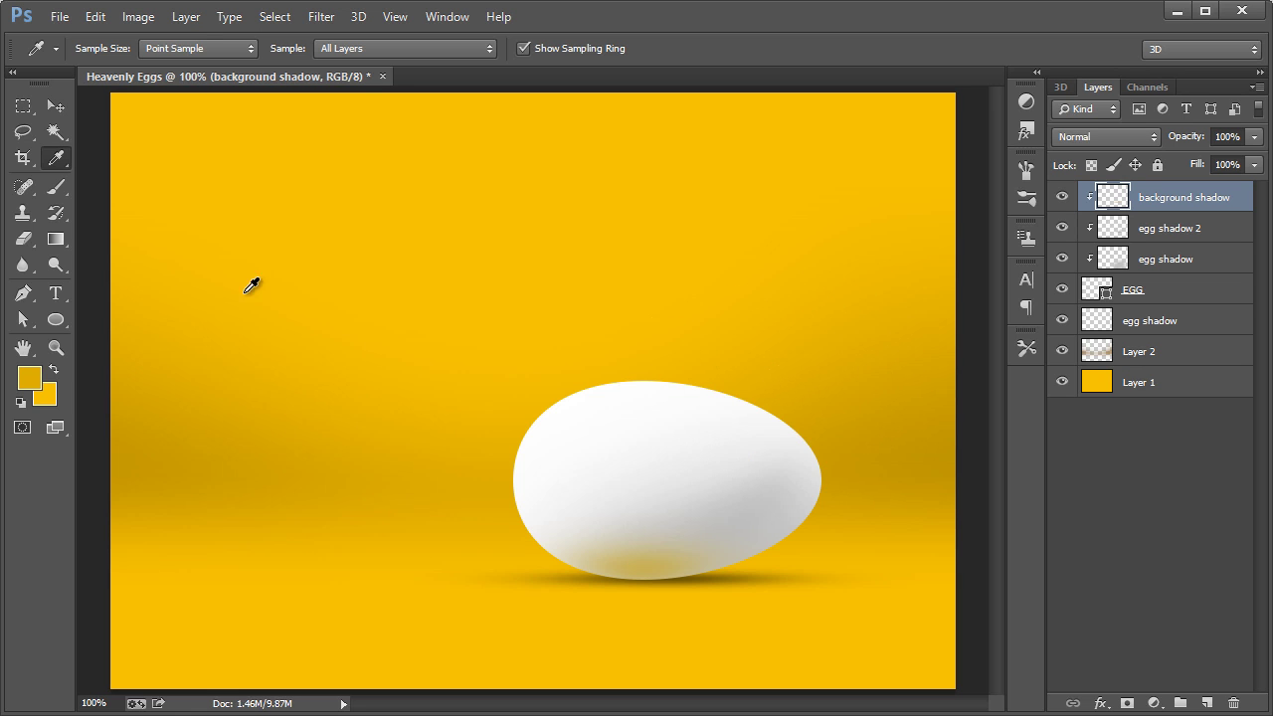
pyautogui.click(23, 294)
# Start a Pen shape at the egg's upper-left edge with a jagged crack line running down about 43 px across and 35 px high.
pyautogui.click(56, 348)
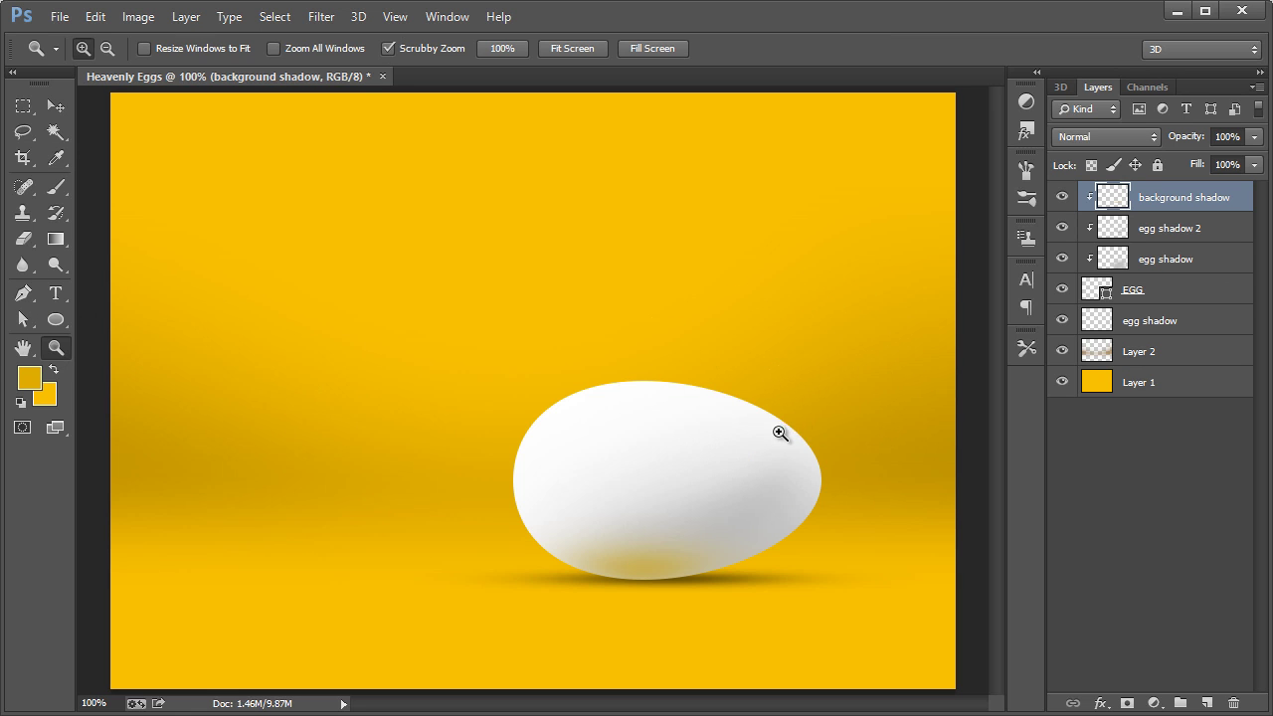
pyautogui.moveTo(780, 434); pyautogui.dragTo(836, 477)
pyautogui.scroll(-2, 534, 372)
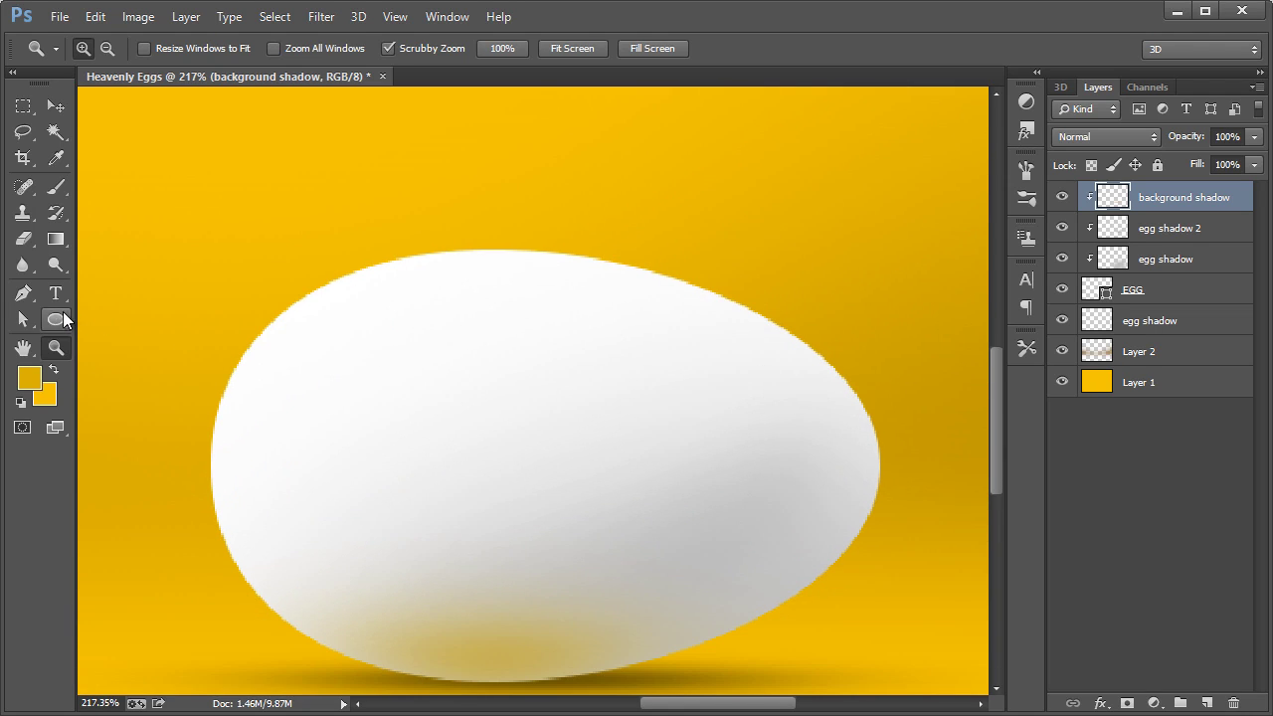
pyautogui.click(23, 293)
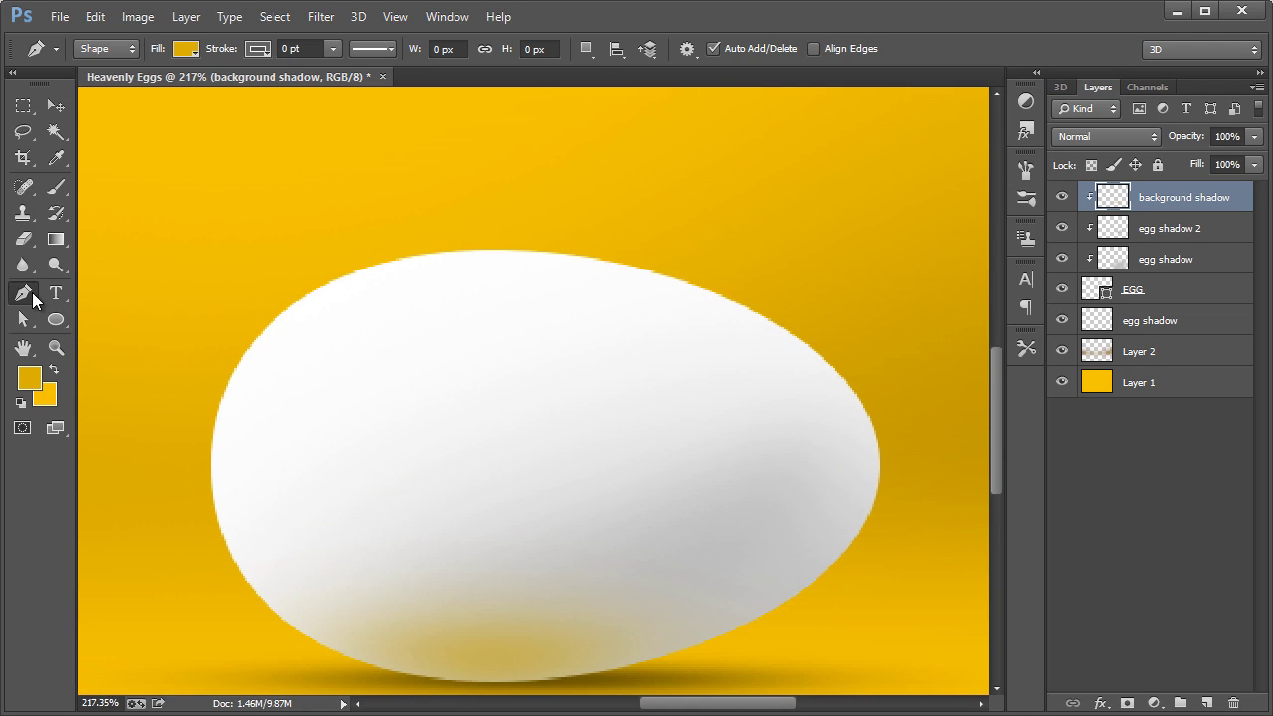
pyautogui.click(409, 253)
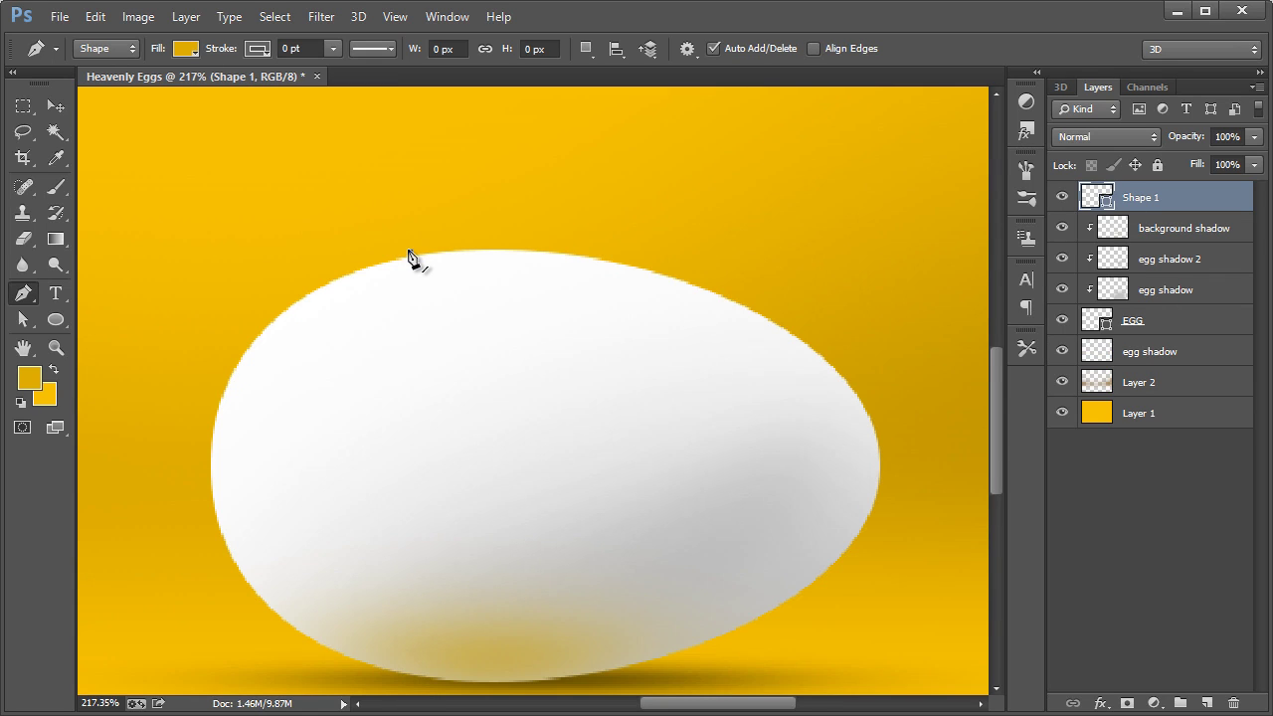
pyautogui.click(420, 261)
pyautogui.click(430, 263)
pyautogui.click(439, 278)
pyautogui.click(439, 286)
pyautogui.click(451, 300)
pyautogui.click(463, 290)
pyautogui.click(473, 301)
pyautogui.click(481, 326)
pyautogui.click(502, 316)
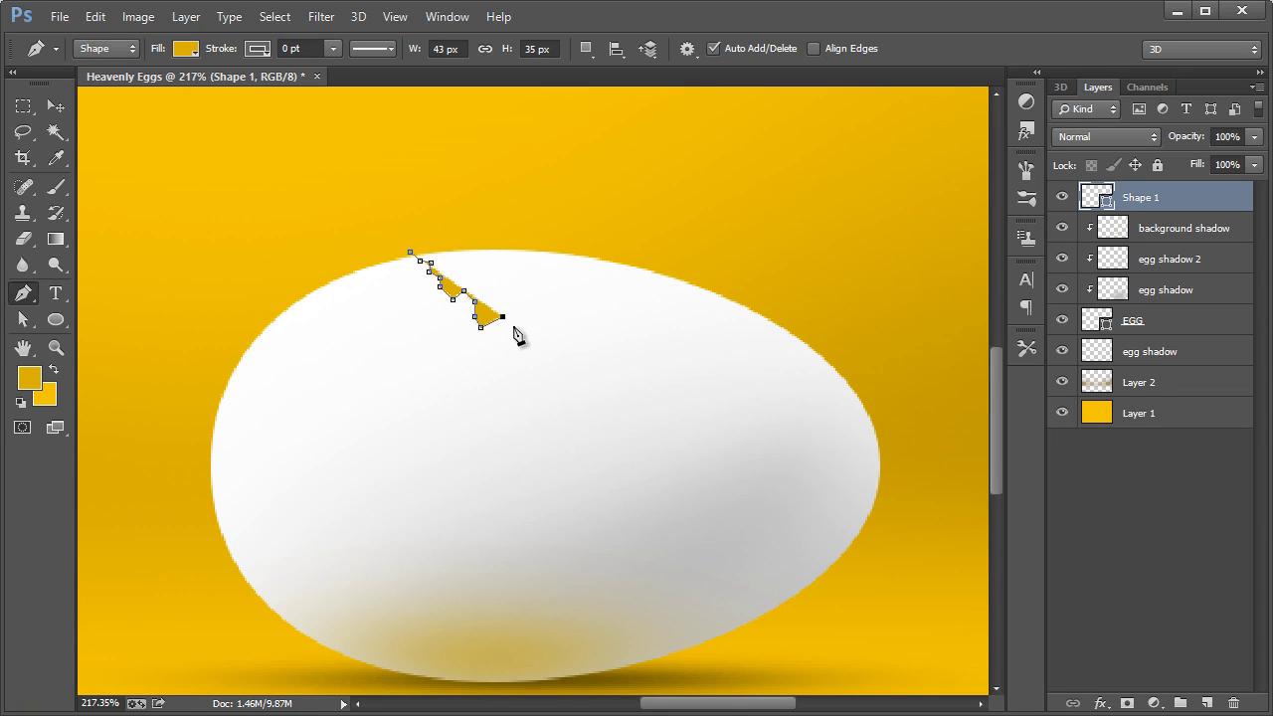
# Extend the jagged crack line across the middle of the egg until the shape is about 141 px wide.
pyautogui.click(514, 333)
pyautogui.click(532, 341)
pyautogui.click(539, 376)
pyautogui.click(587, 380)
pyautogui.click(603, 381)
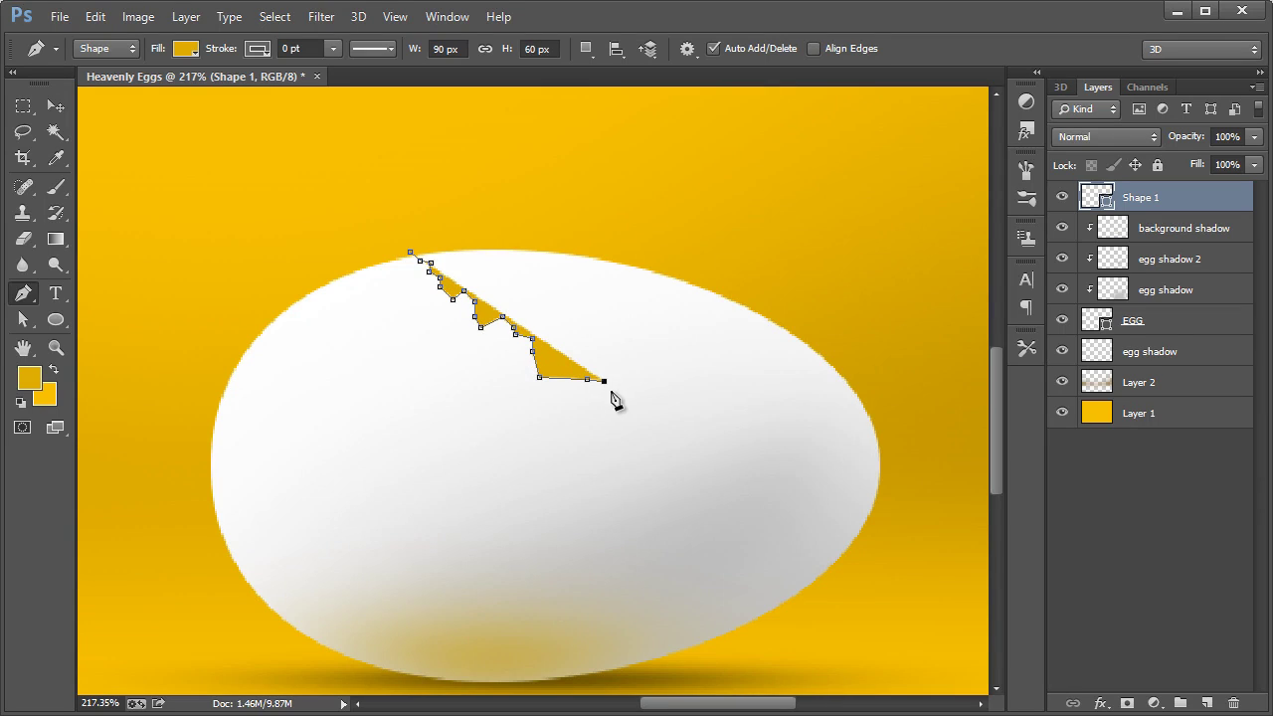
pyautogui.click(613, 390)
pyautogui.click(634, 387)
pyautogui.click(652, 386)
pyautogui.click(666, 395)
pyautogui.click(715, 395)
pyautogui.click(725, 401)
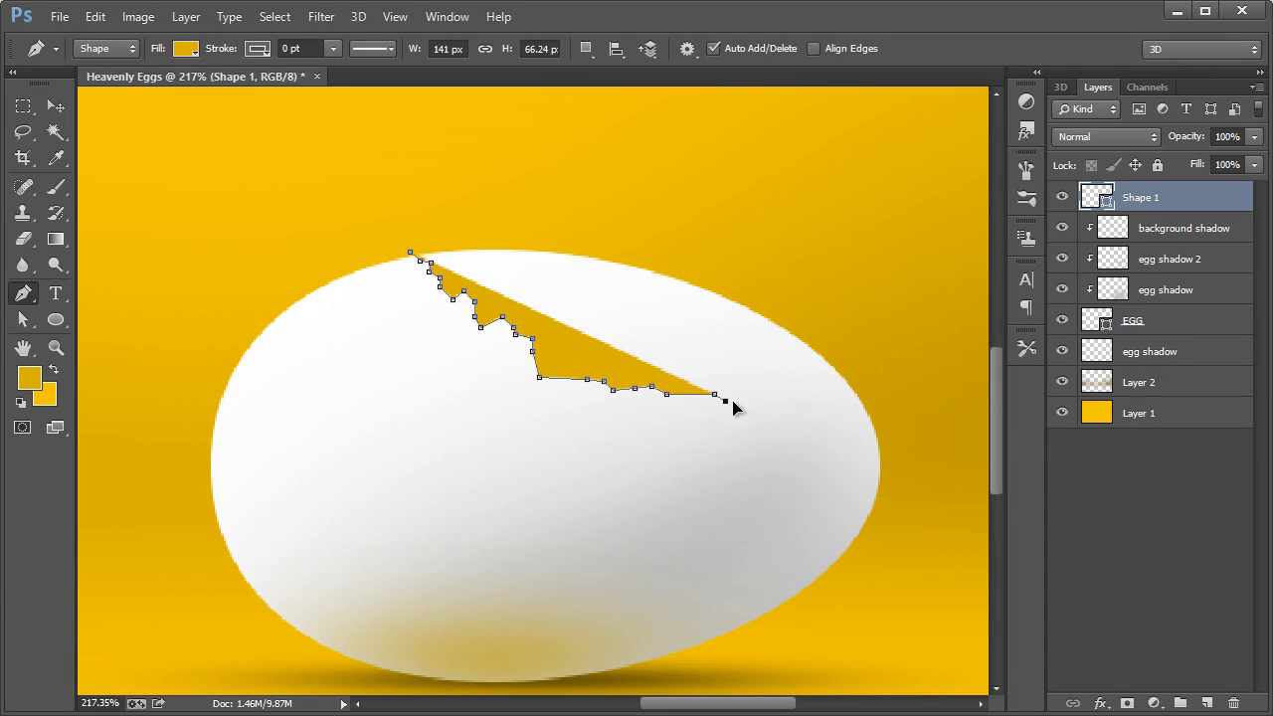
# Continue the jagged line to the egg's right edge, about 198 px wide in total, and turn off layer filtering.
pyautogui.click(753, 400)
pyautogui.click(776, 386)
pyautogui.click(803, 386)
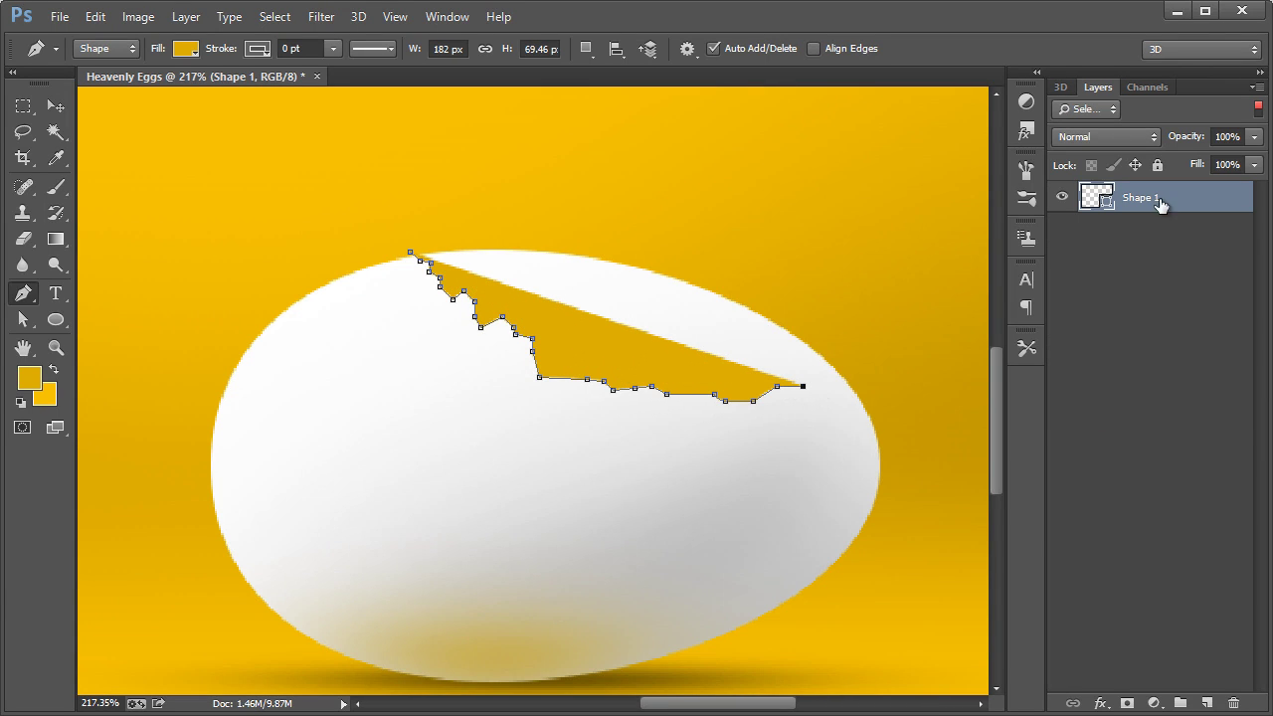
pyautogui.click(1258, 105)
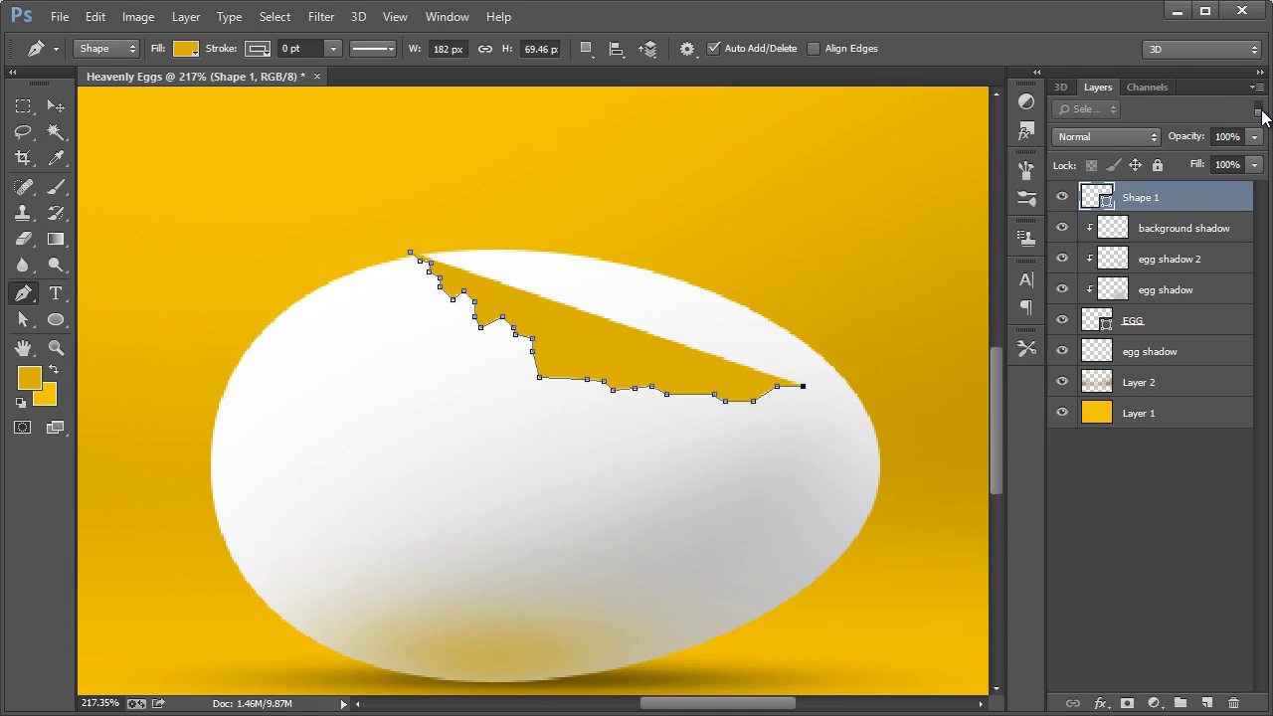
pyautogui.click(818, 386)
pyautogui.click(822, 390)
pyautogui.click(825, 378)
pyautogui.click(836, 375)
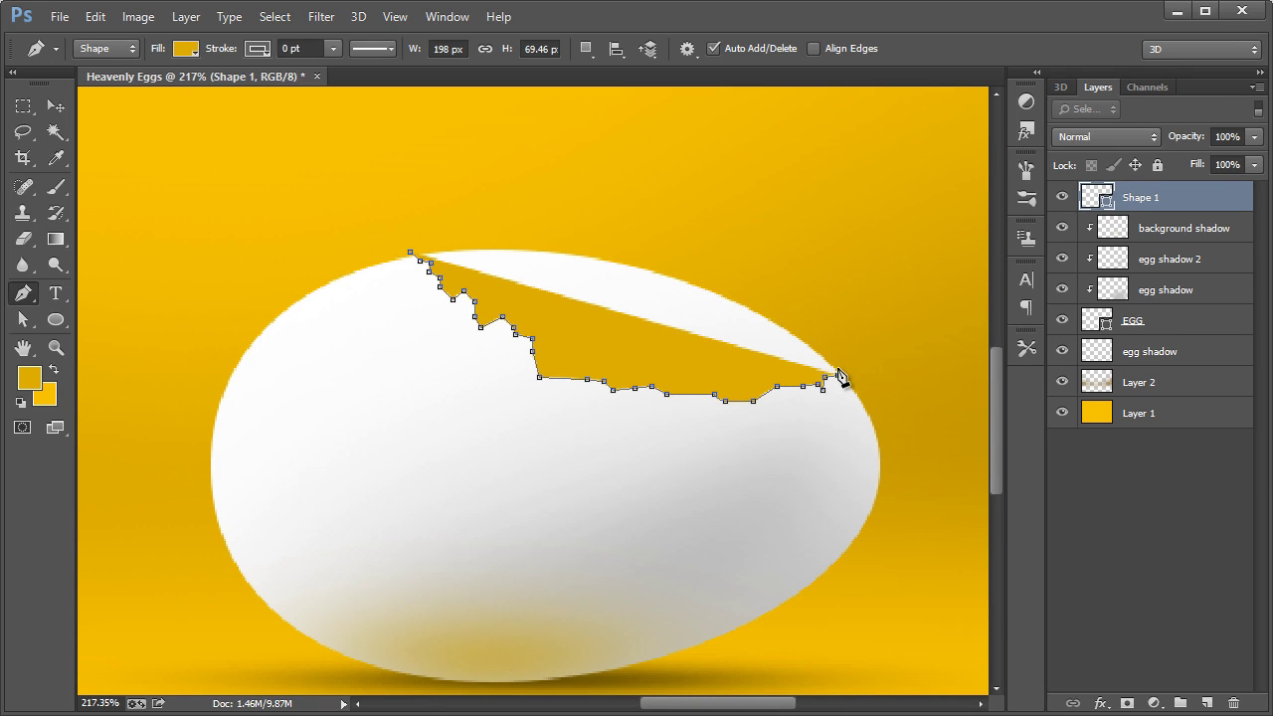
# Close the jagged shape with a curve arching above the top of the egg.
pyautogui.click(837, 362)
pyautogui.moveTo(638, 219); pyautogui.dragTo(497, 205)
pyautogui.moveTo(410, 253); pyautogui.dragTo(388, 288)
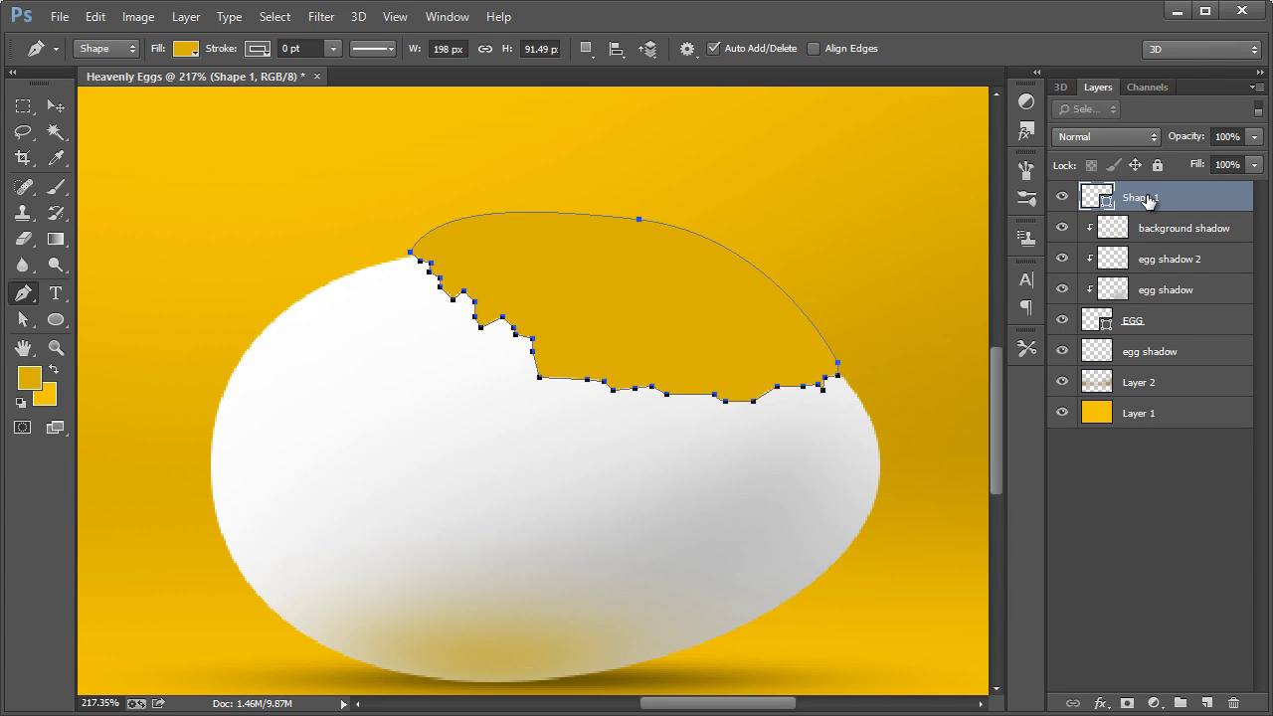
# Transfer the jagged shape's path into the EGG layer and set it to Subtract Front Shape to cut away the egg's top.
pyautogui.press('Delete')
pyautogui.click(1140, 291)
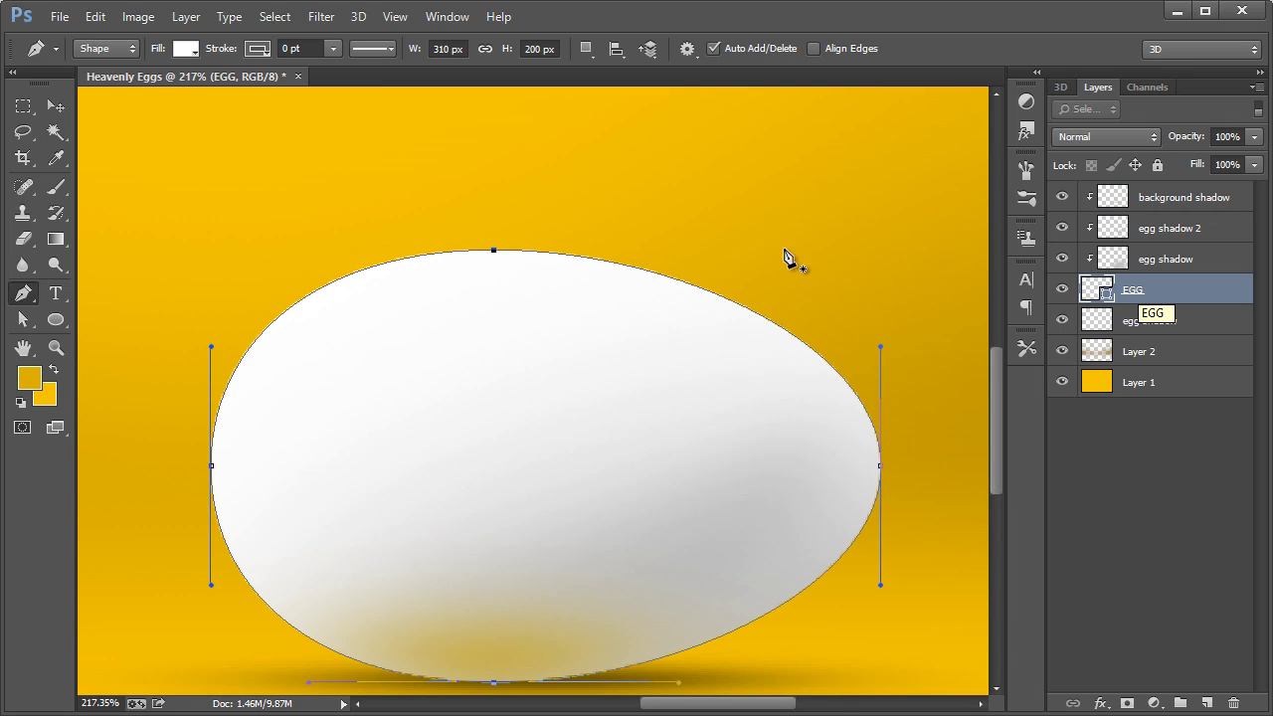
pyautogui.hotkey('ctrl', 'v')
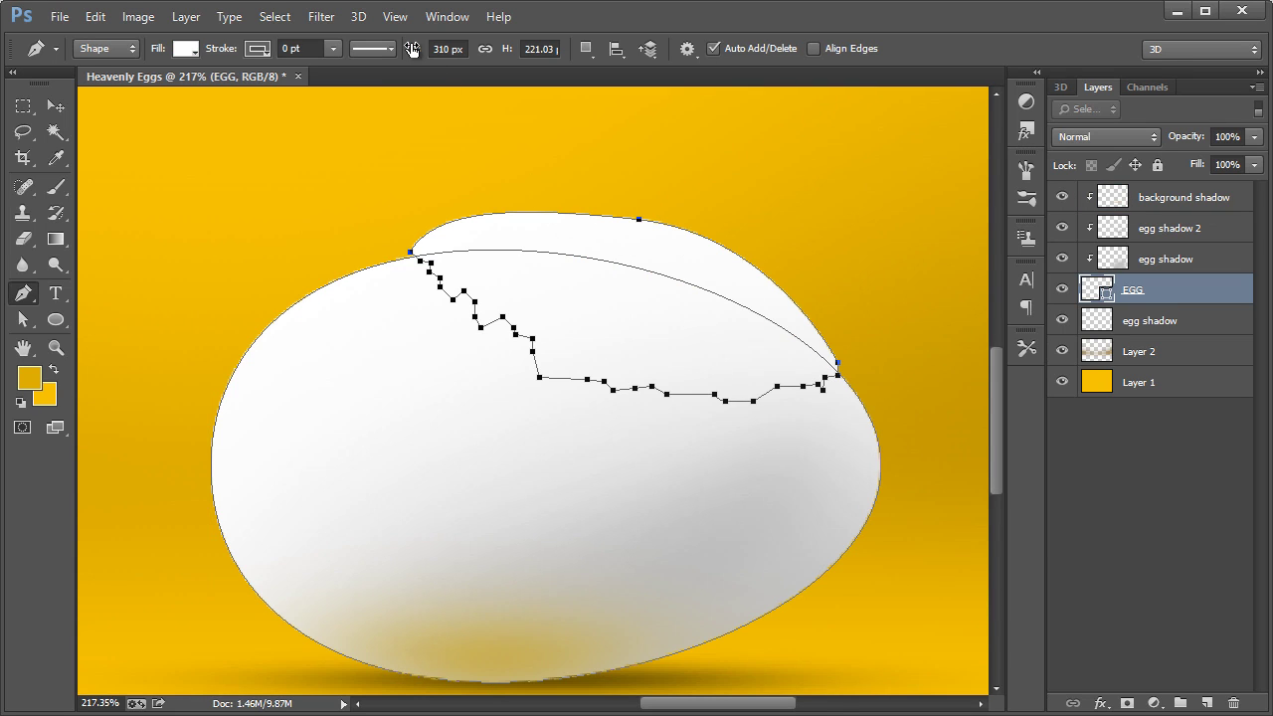
pyautogui.click(589, 50)
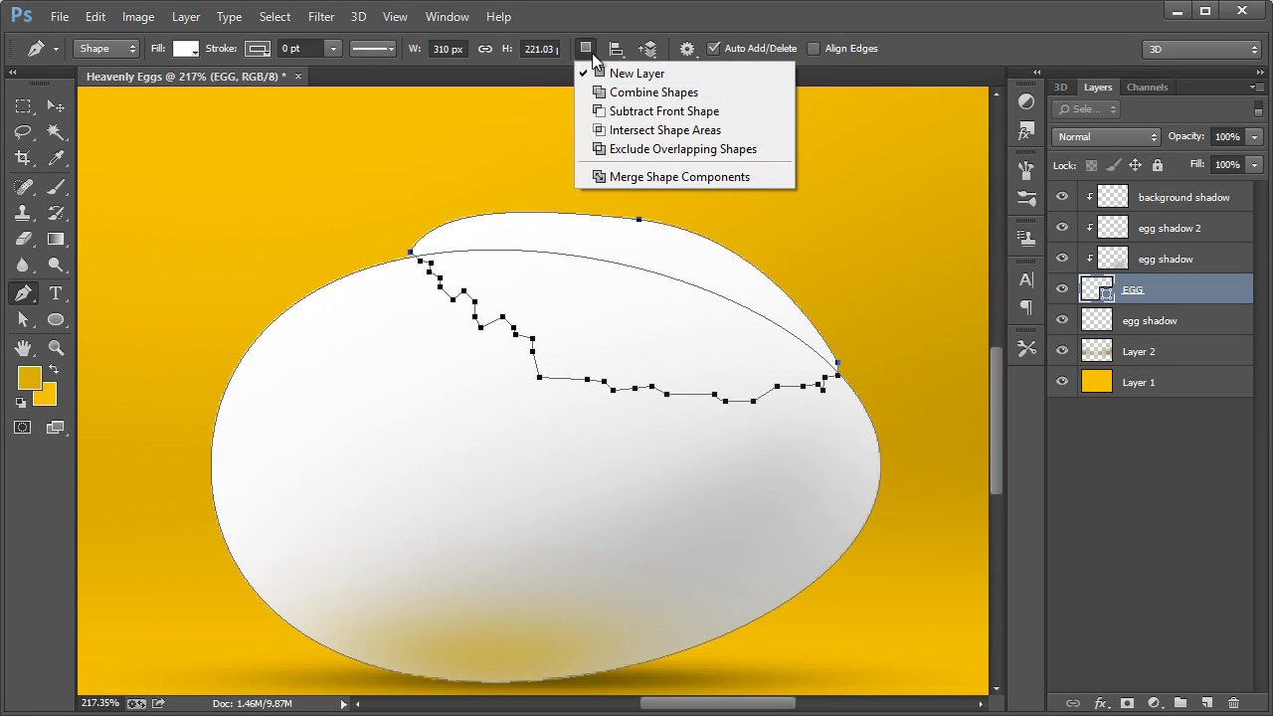
pyautogui.click(630, 115)
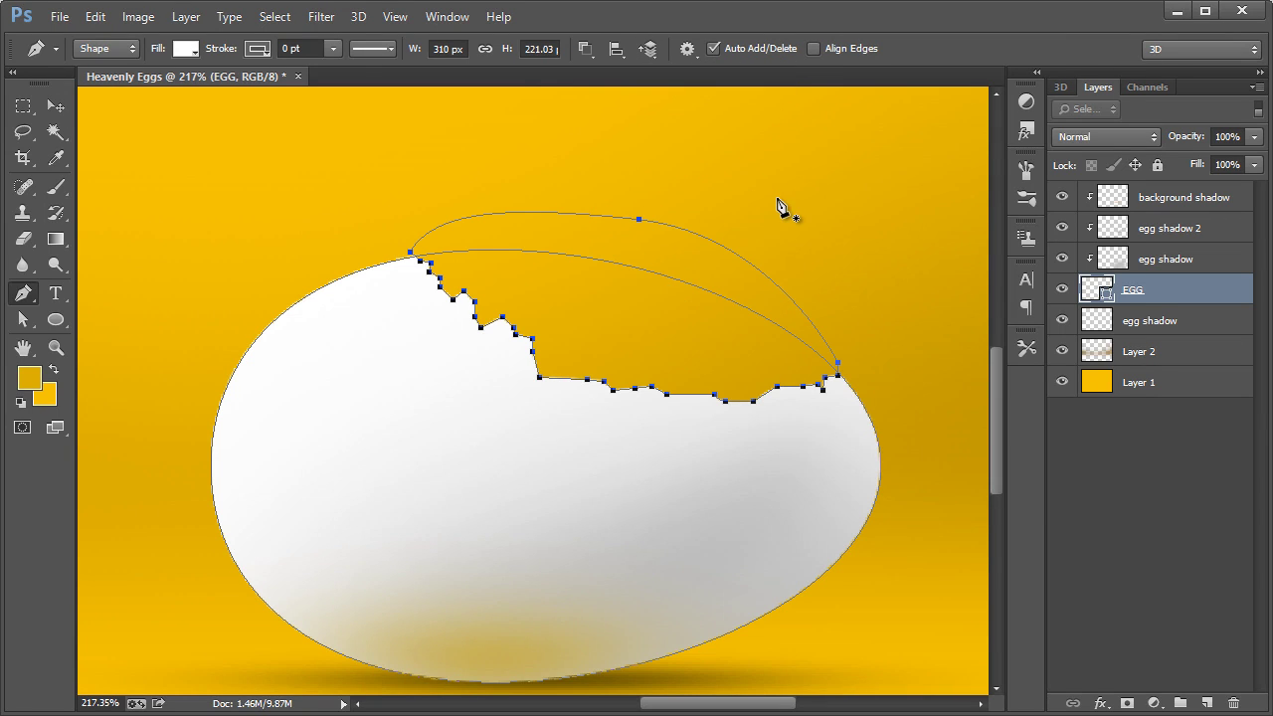
pyautogui.press('Return')
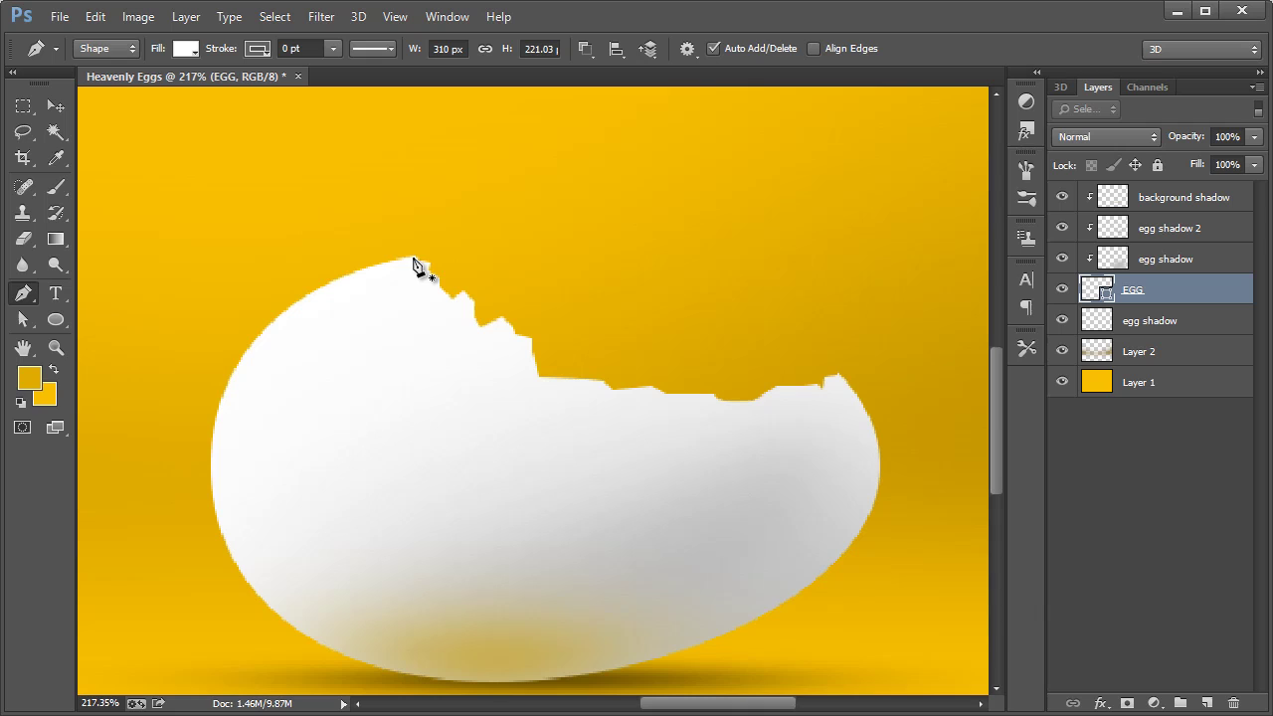
# Select the background shadow layer and set the foreground colour to white (ffffff) for the Pen tool.
pyautogui.click(20, 316)
pyautogui.click(18, 295)
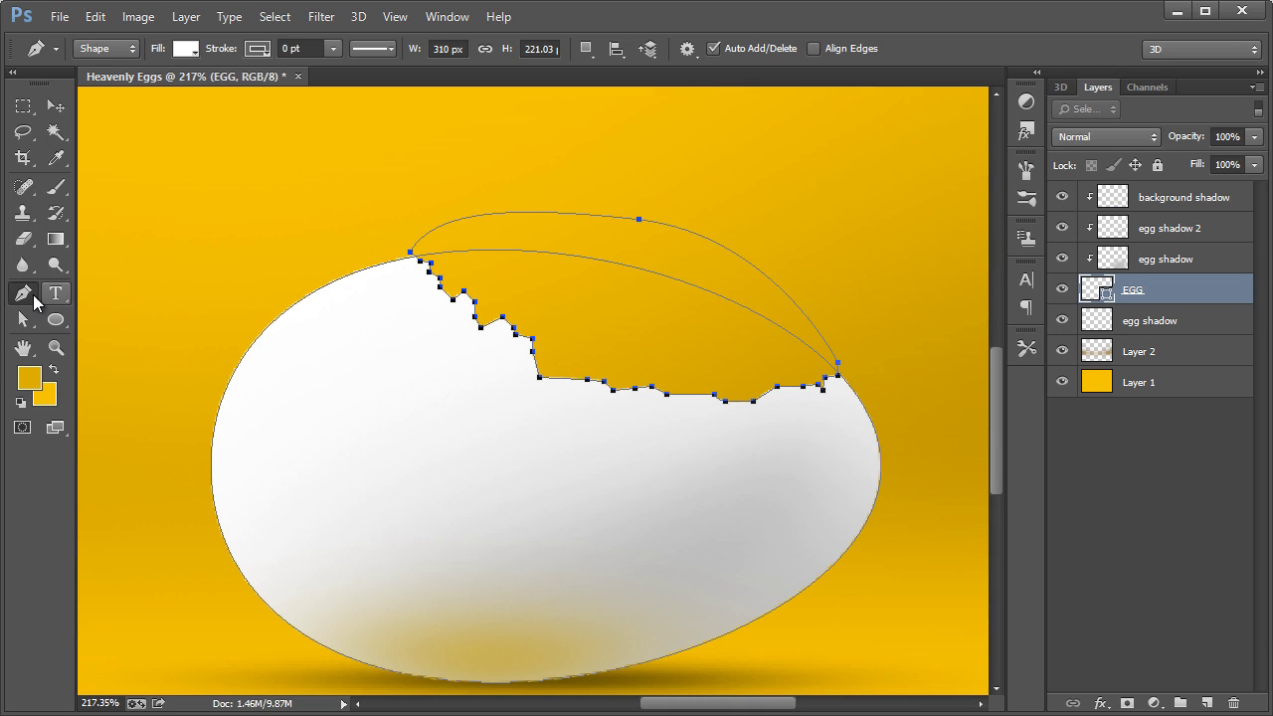
pyautogui.click(1180, 202)
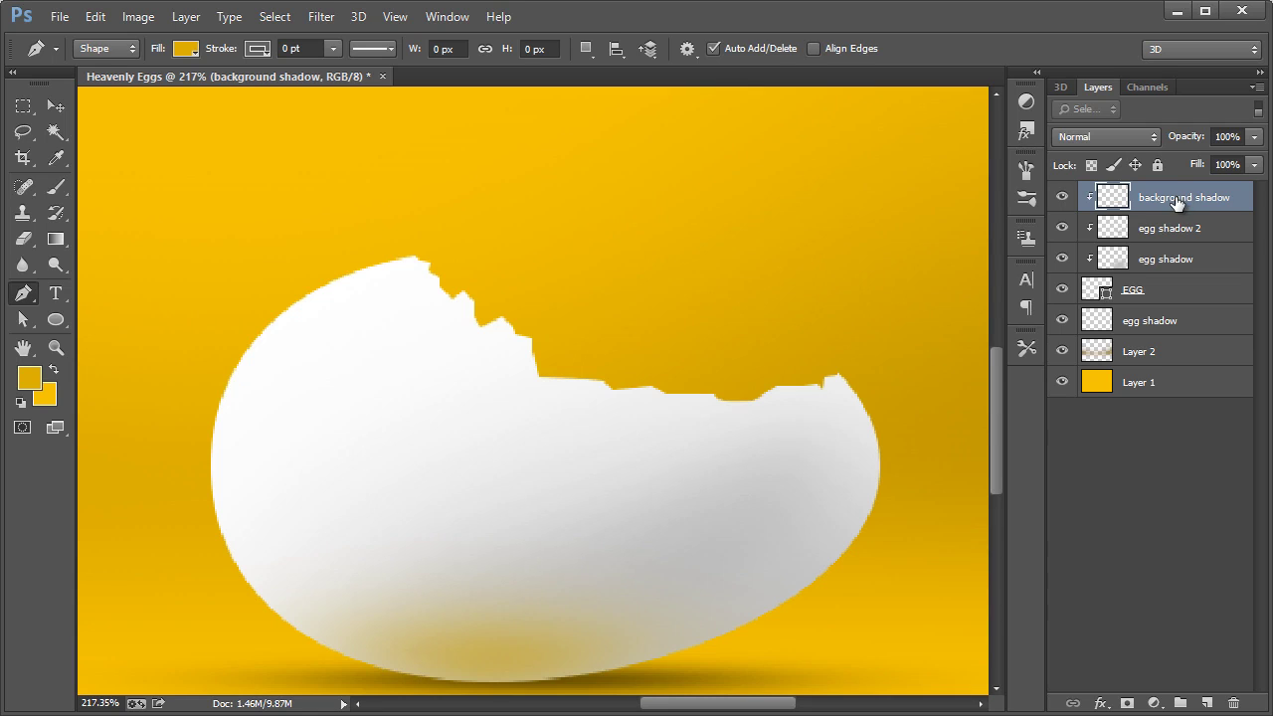
pyautogui.click(29, 378)
pyautogui.click(716, 361)
pyautogui.click(713, 356)
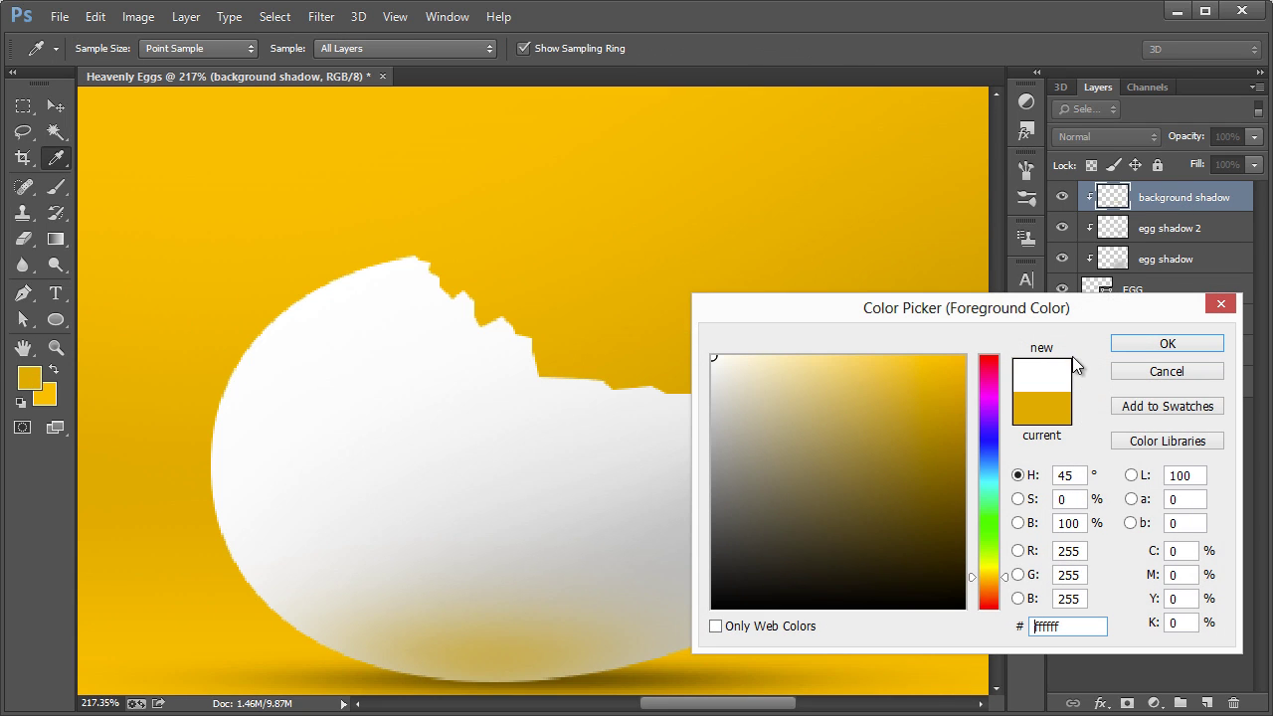
pyautogui.click(1133, 348)
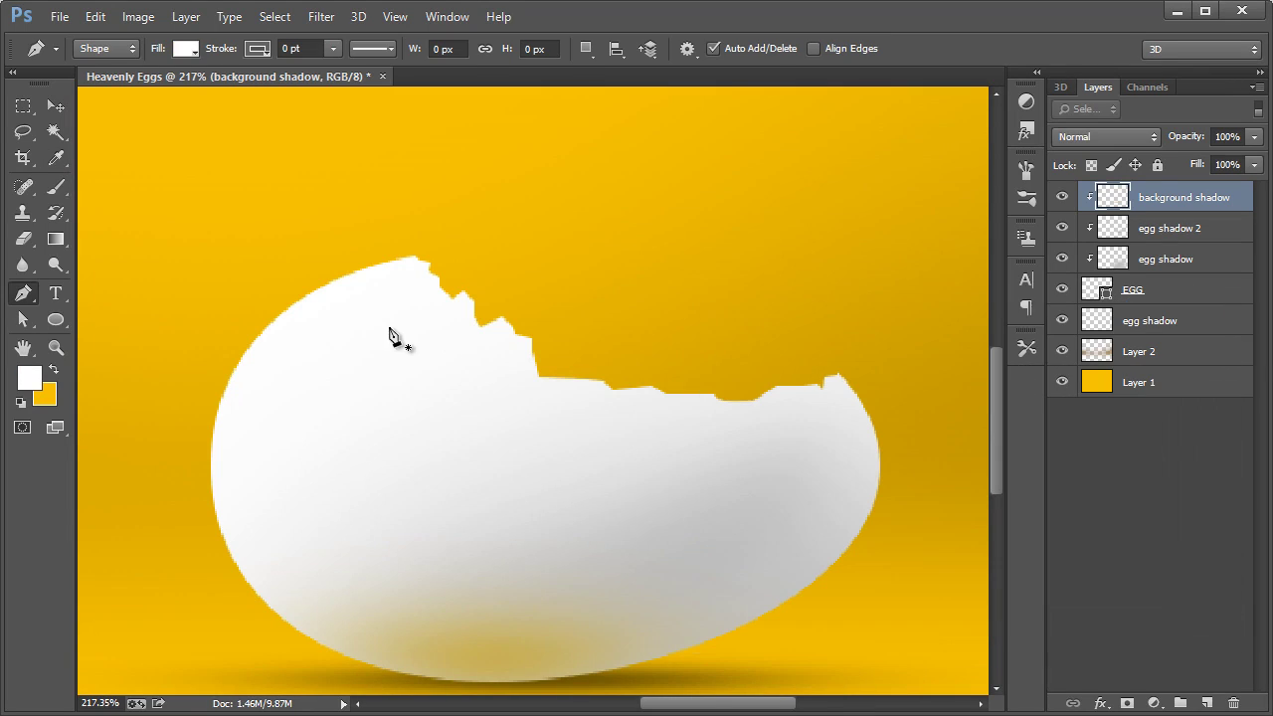
# Start a white Pen shape at the egg's upper-left edge, curving it up over the opening about 202 px wide.
pyautogui.click(378, 266)
pyautogui.hotkey('ctrl', 'z')
pyautogui.click(378, 267)
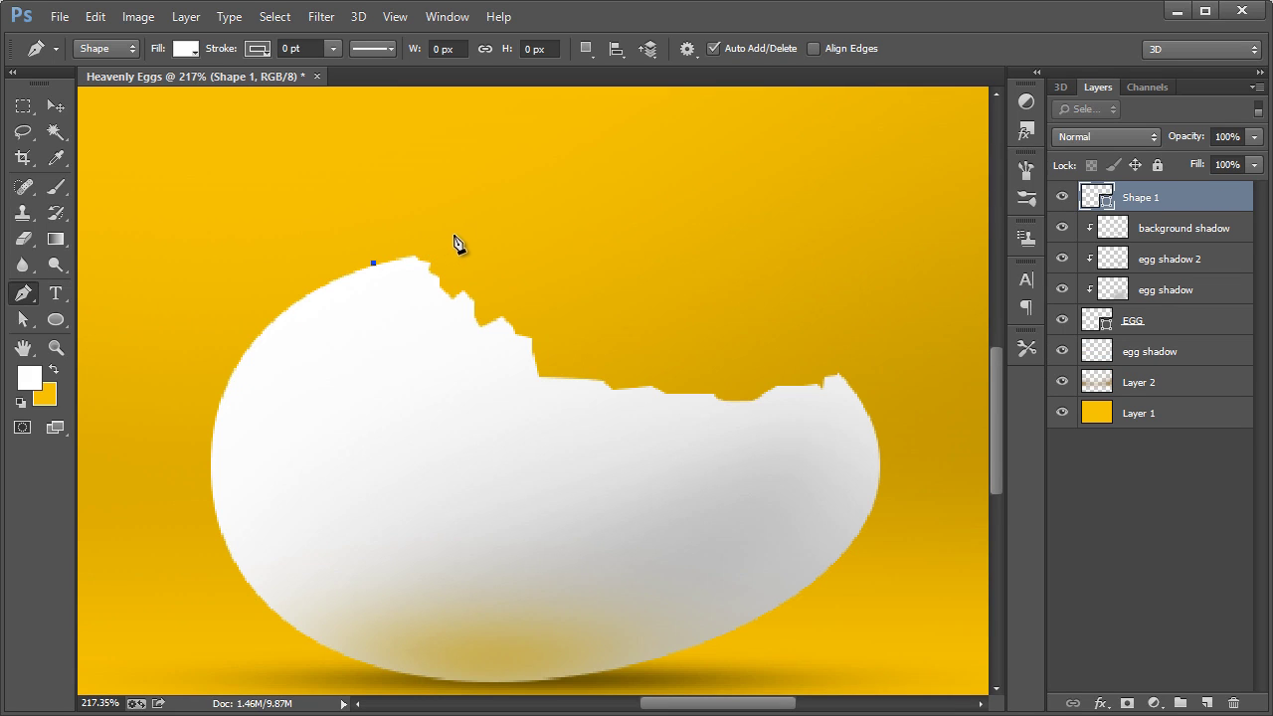
pyautogui.moveTo(463, 228); pyautogui.dragTo(473, 222)
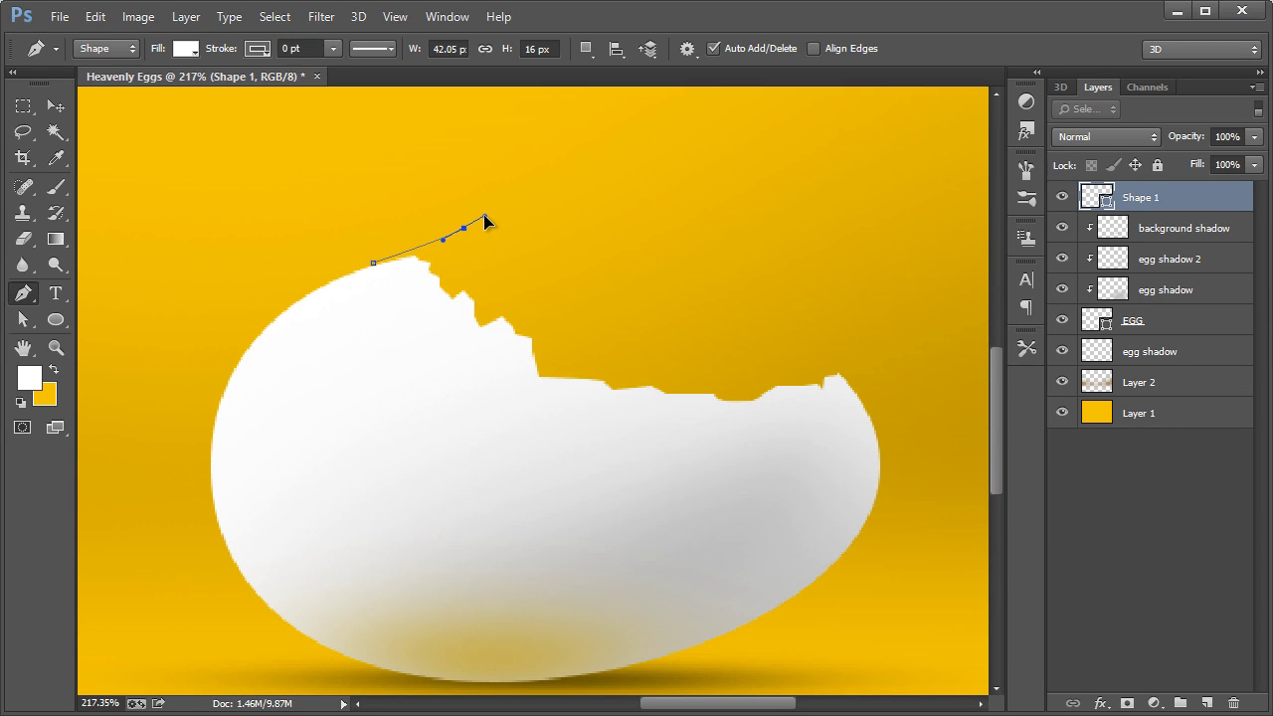
pyautogui.moveTo(484, 216); pyautogui.dragTo(485, 215)
pyautogui.moveTo(638, 141); pyautogui.dragTo(710, 125)
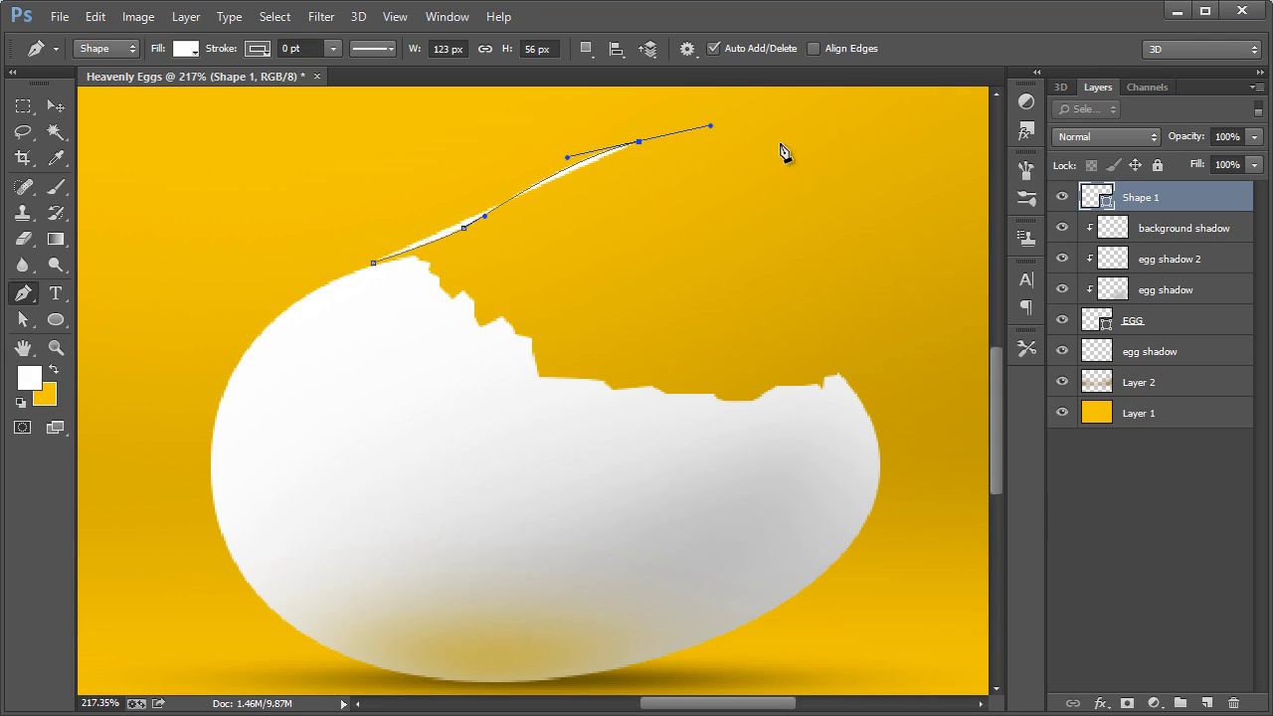
pyautogui.moveTo(809, 237); pyautogui.dragTo(811, 319)
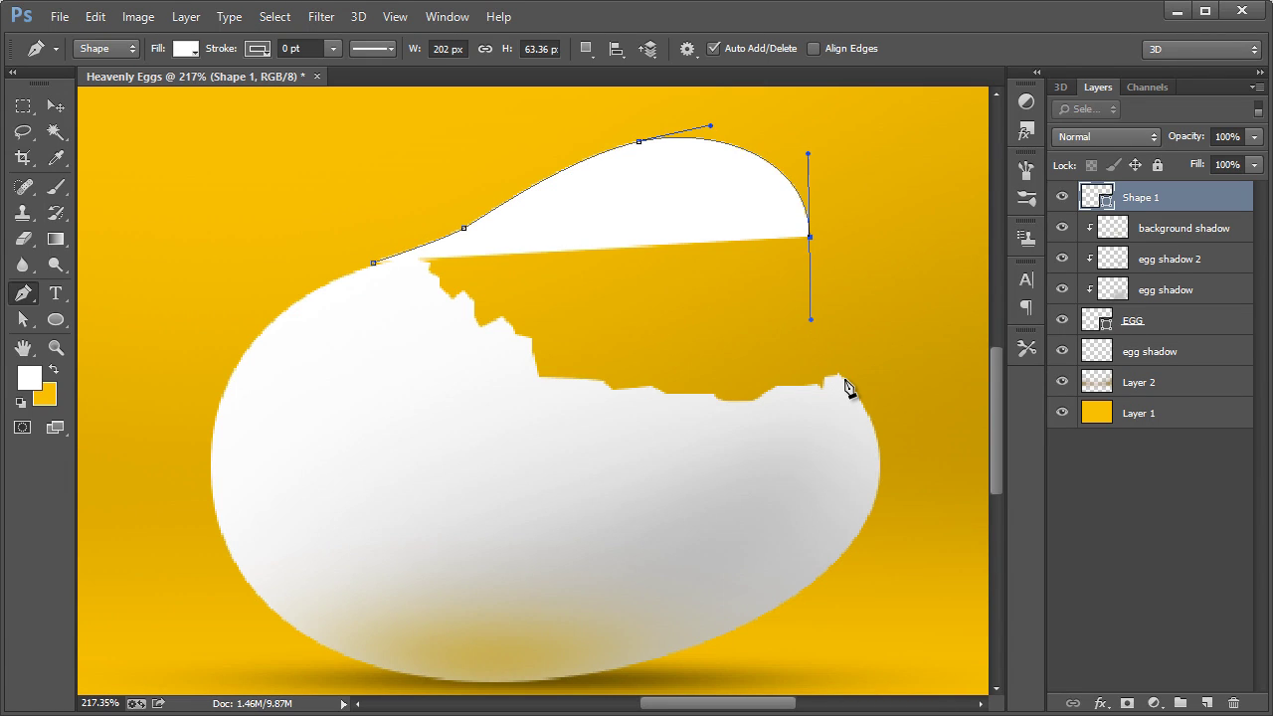
# Bring the white shape down to the egg's right edge, curve it back across the shell front and close it, about 240 by 178 px.
pyautogui.click(850, 381)
pyautogui.moveTo(864, 400); pyautogui.dragTo(864, 399)
pyautogui.moveTo(804, 431); pyautogui.dragTo(763, 427)
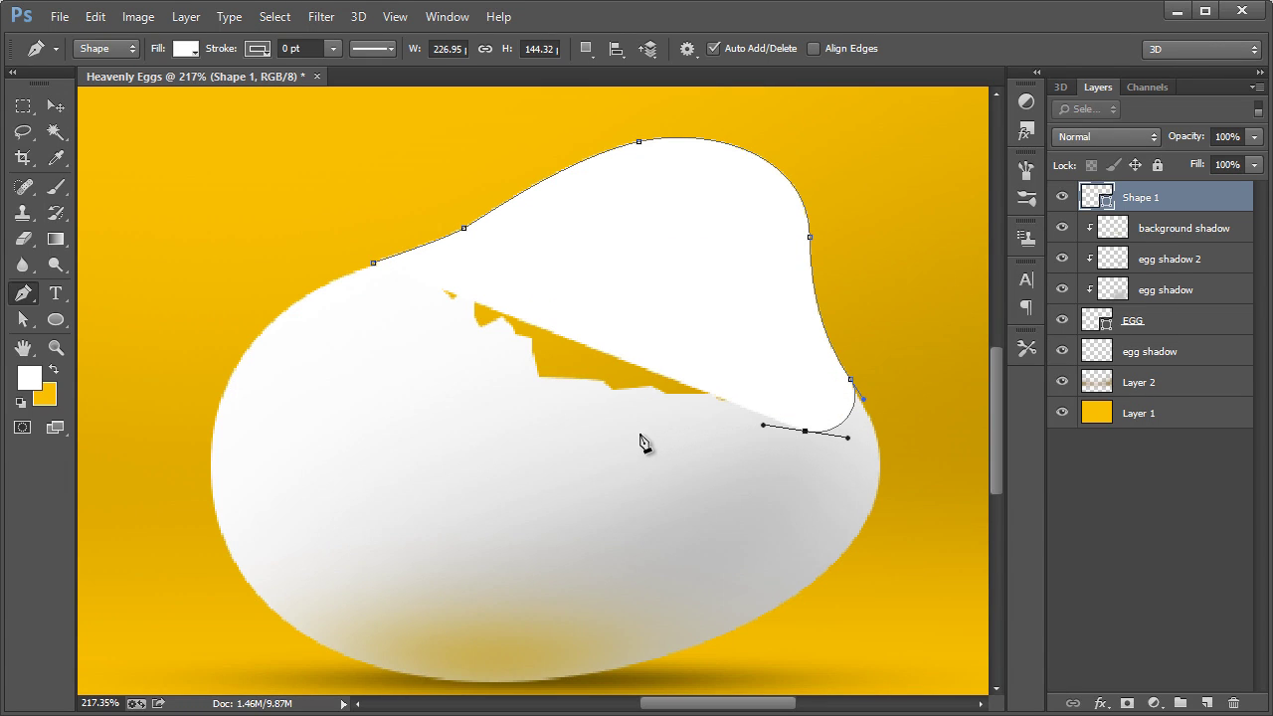
pyautogui.moveTo(637, 435); pyautogui.dragTo(605, 460)
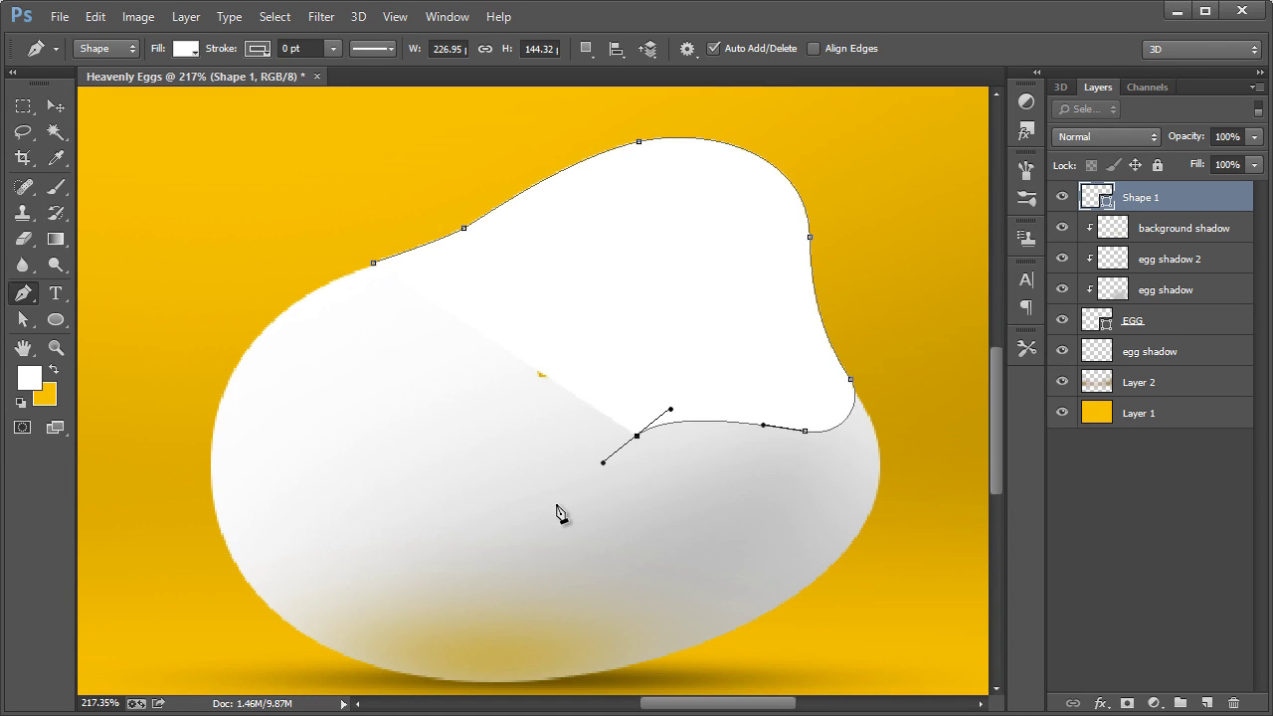
pyautogui.moveTo(492, 476); pyautogui.dragTo(446, 447)
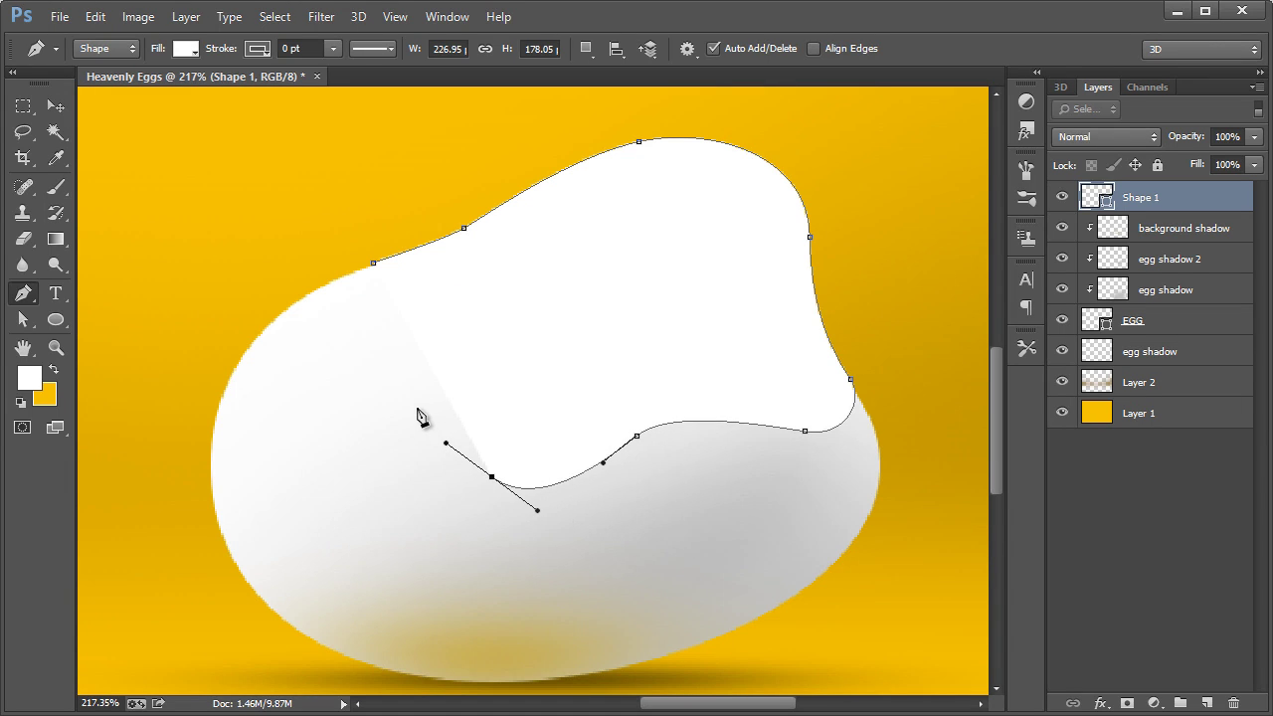
pyautogui.click(438, 331)
pyautogui.moveTo(433, 320); pyautogui.dragTo(401, 245)
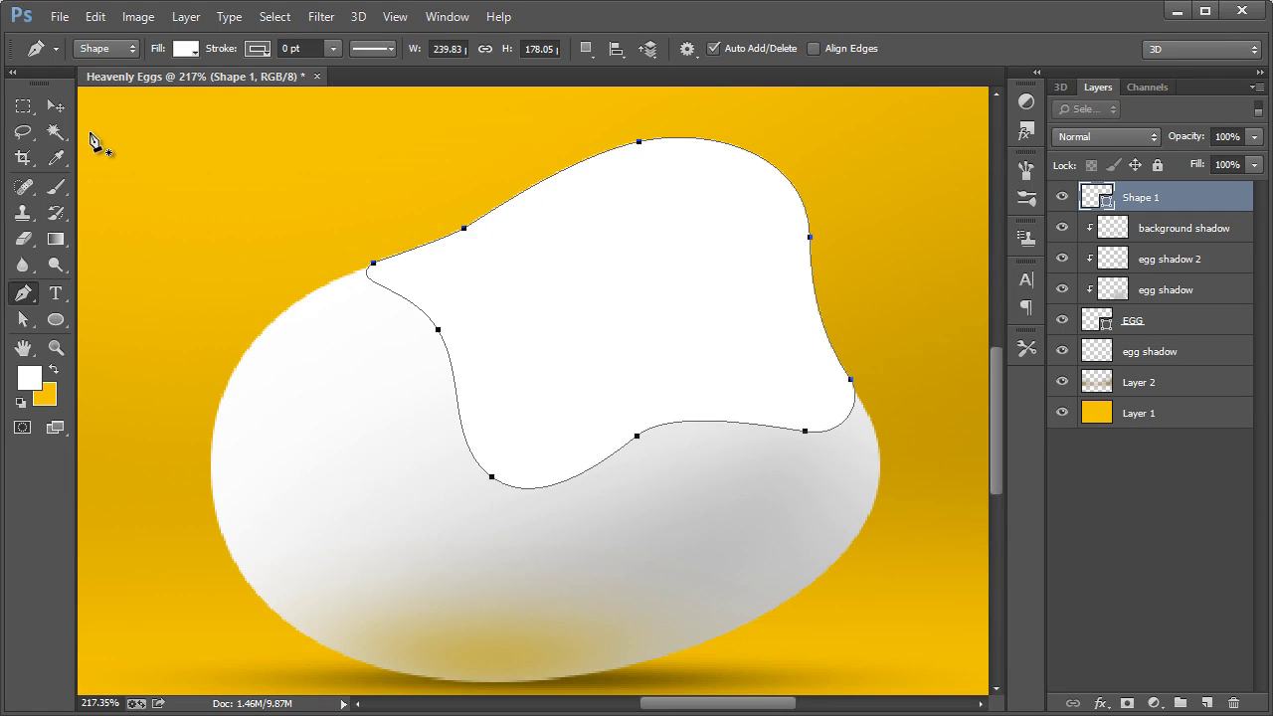
# Rasterize the white Shape 1 layer and activate the Move tool.
pyautogui.click(56, 105)
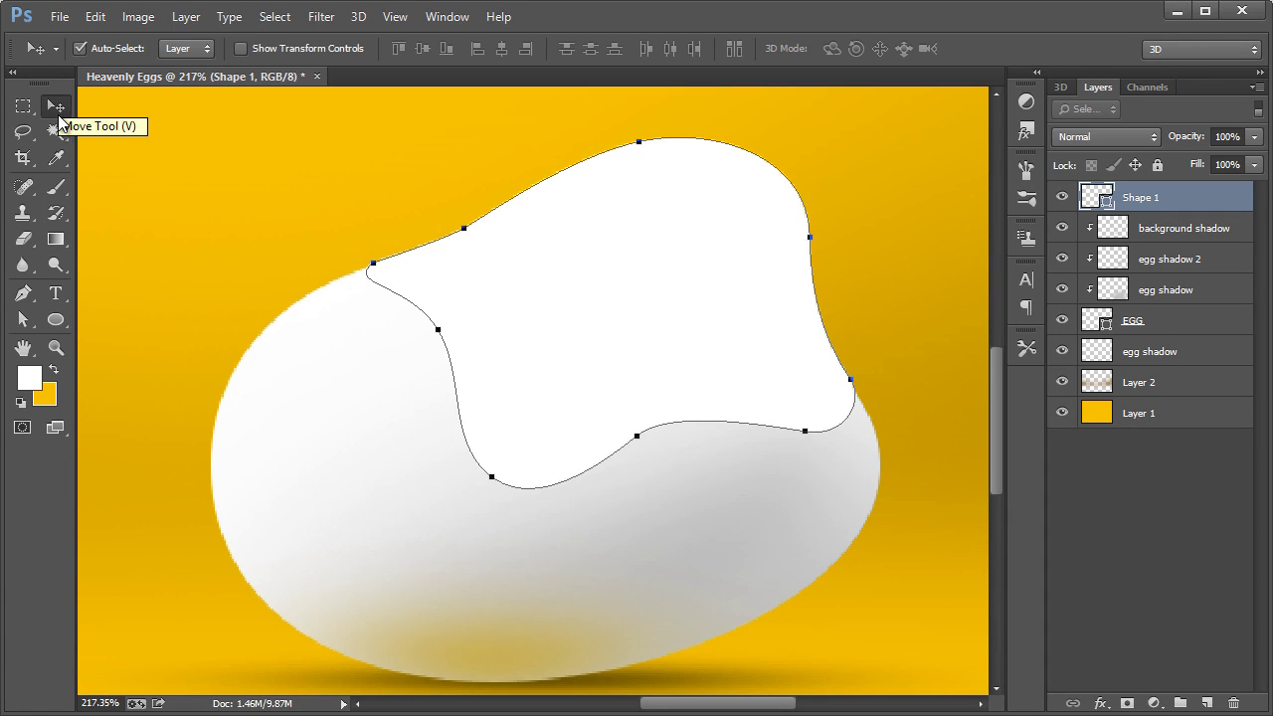
pyautogui.rightClick(1139, 202)
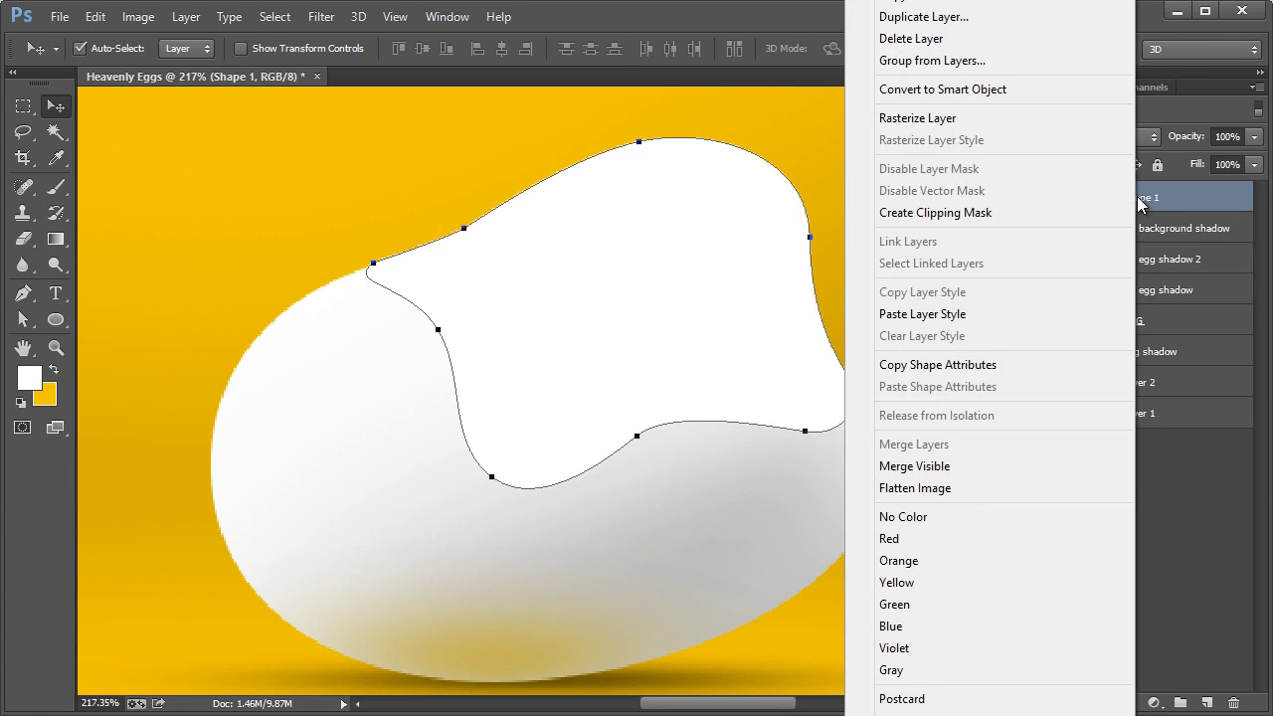
pyautogui.click(950, 119)
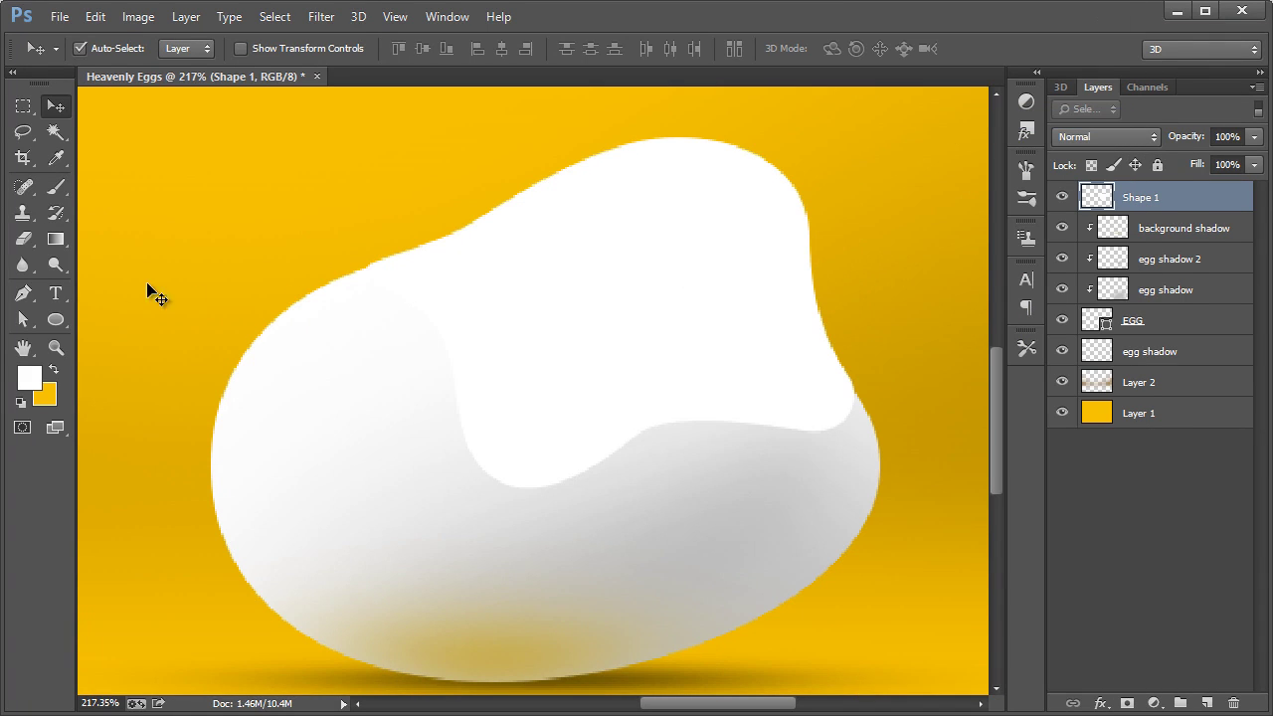
pyautogui.click(56, 347)
pyautogui.rightClick(364, 365)
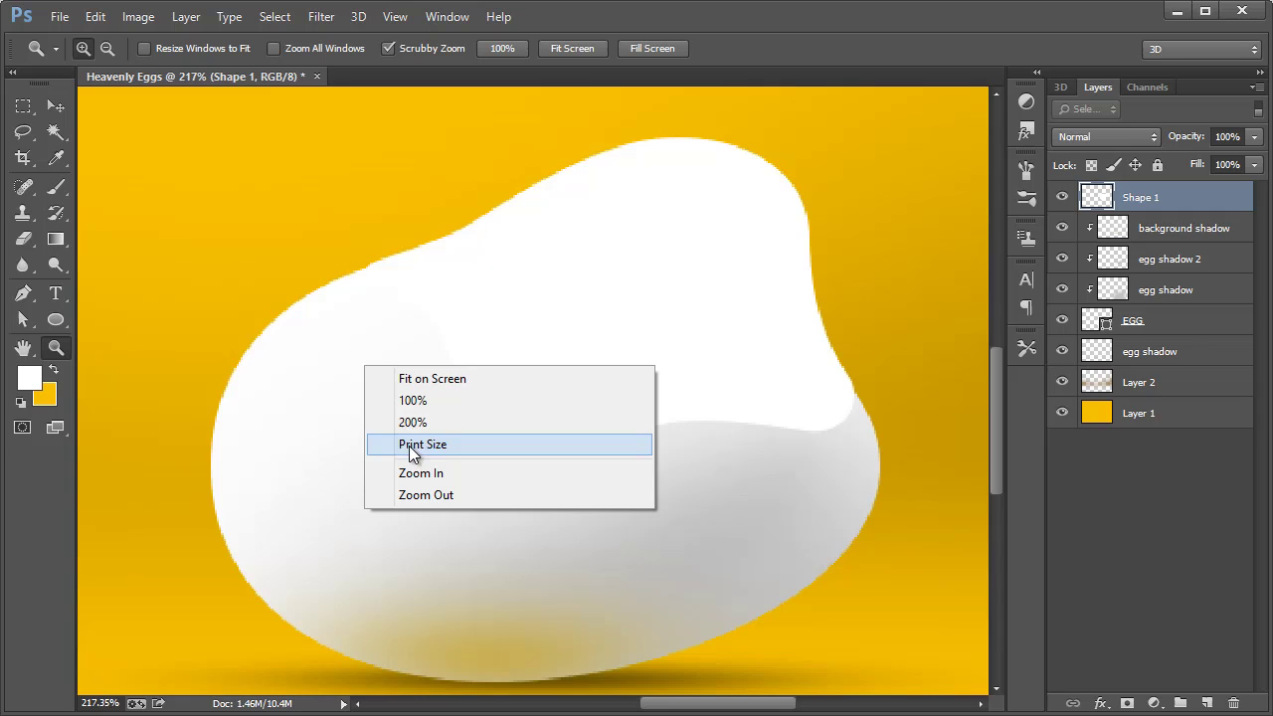
pyautogui.click(428, 494)
pyautogui.keyDown('alt'); pyautogui.click(630, 429); pyautogui.keyUp('alt')
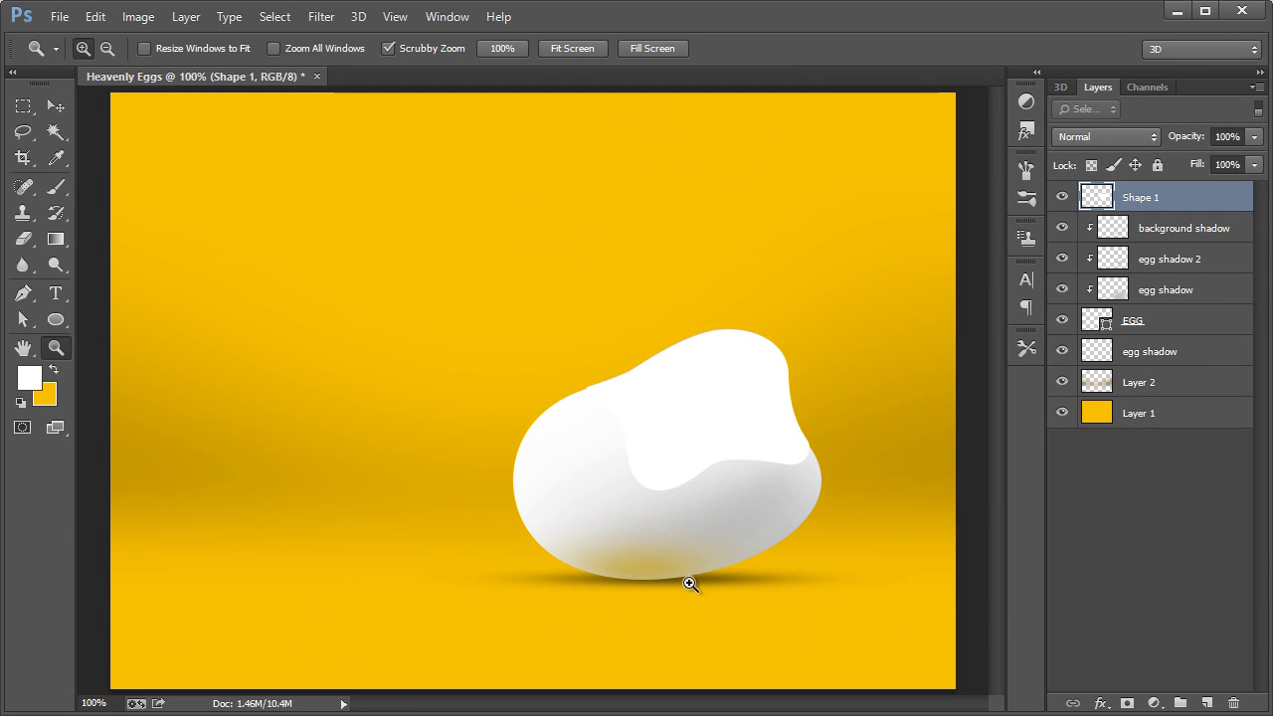
pyautogui.click(57, 106)
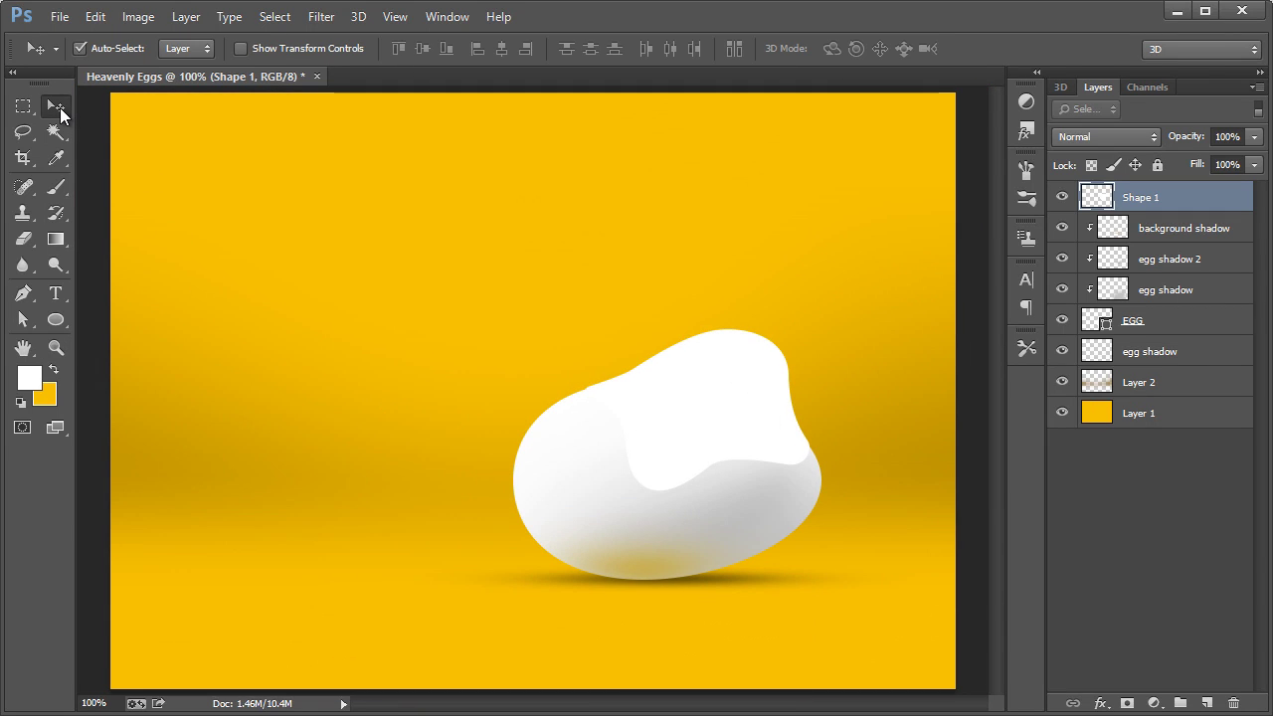
# Erase the middle of the white Shape 1 with a soft 244 px Eraser, leaving its rim whiter.
pyautogui.click(23, 239)
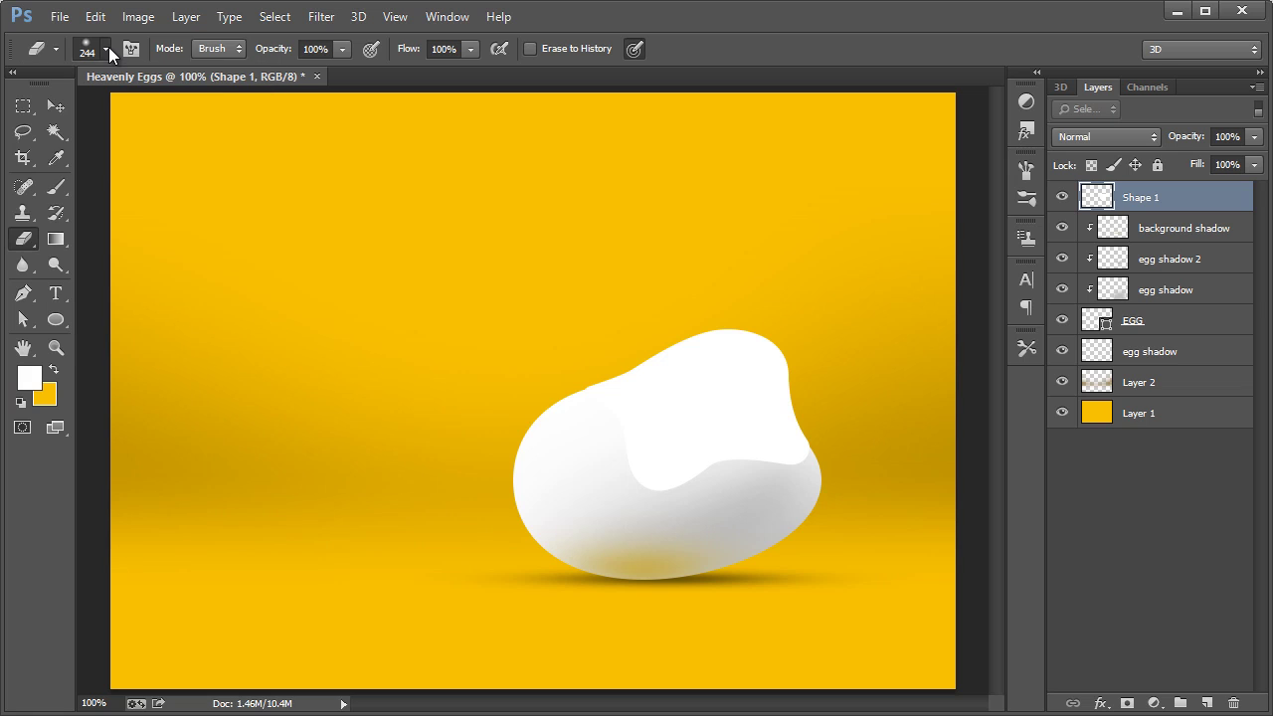
pyautogui.moveTo(687, 327)
pyautogui.mouseDown()
pyautogui.moveTo(725, 369)
pyautogui.moveTo(857, 282)
pyautogui.mouseUp()
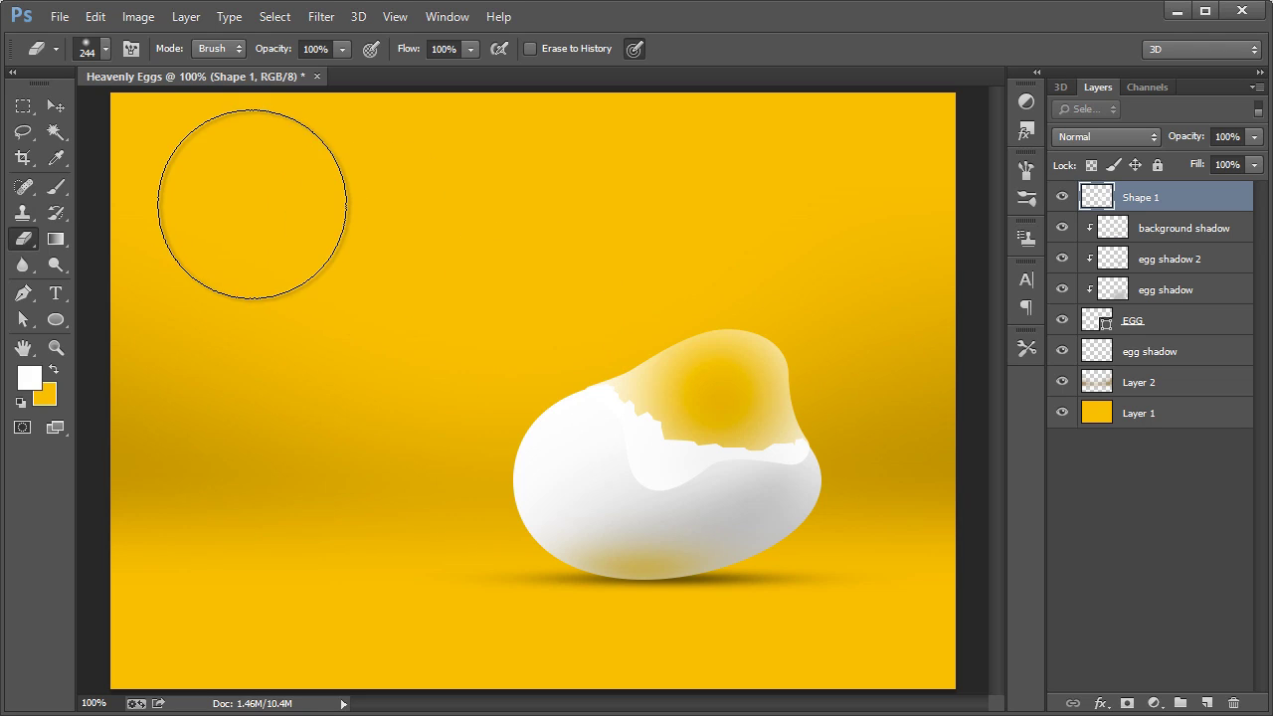
# Start a Hue/Saturation adjustment on the white shape with Colorize on, raise the saturation and set lightness to -8.
pyautogui.click(135, 18)
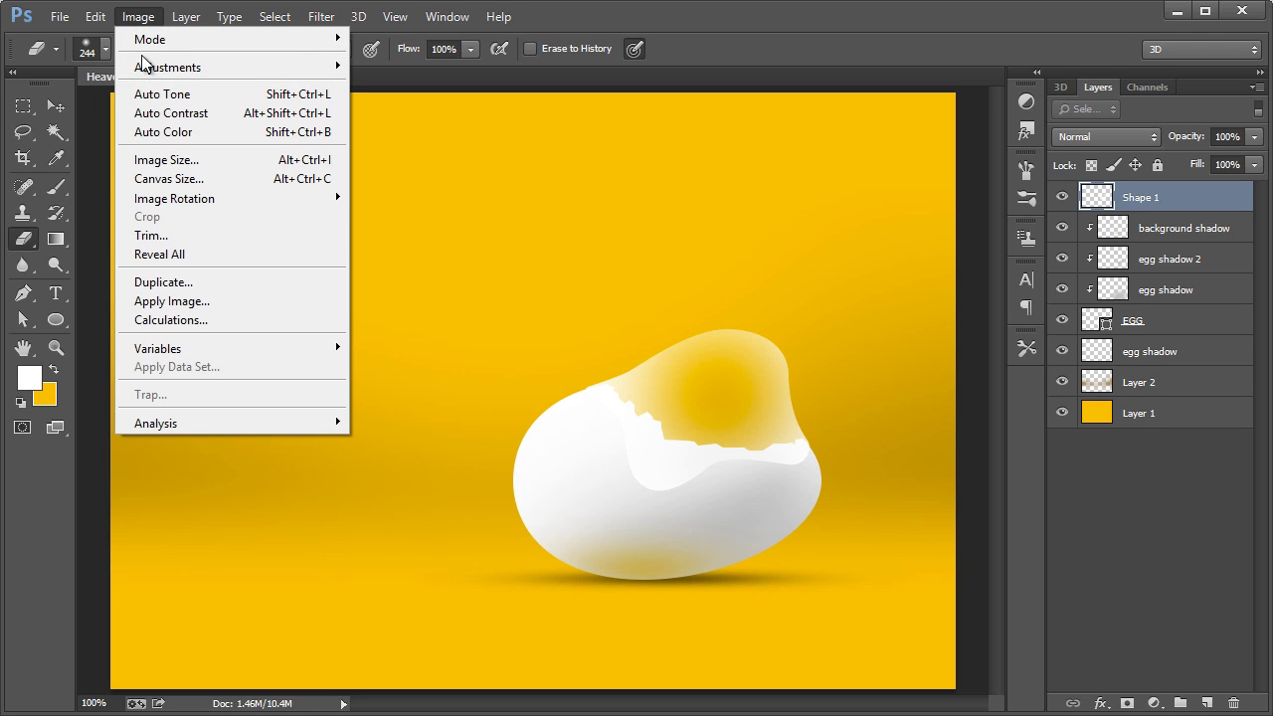
pyautogui.moveTo(270, 70)
pyautogui.click(443, 169)
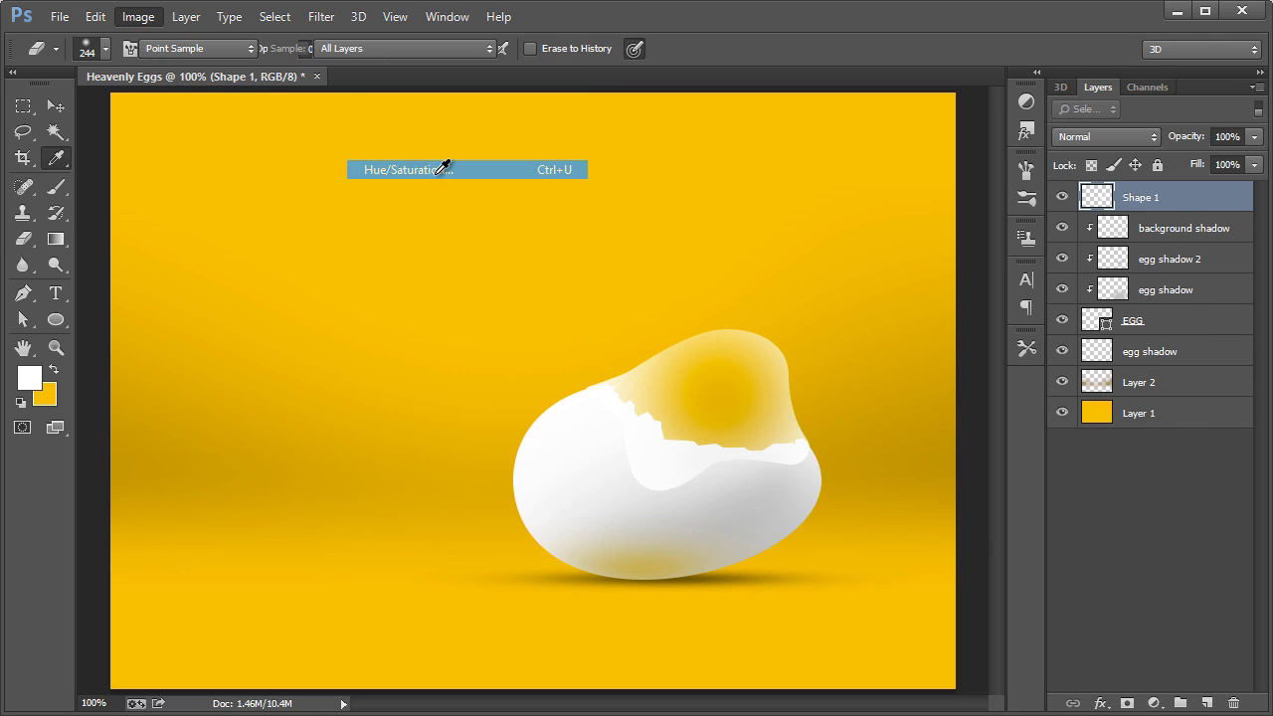
pyautogui.moveTo(770, 211); pyautogui.dragTo(200, 142)
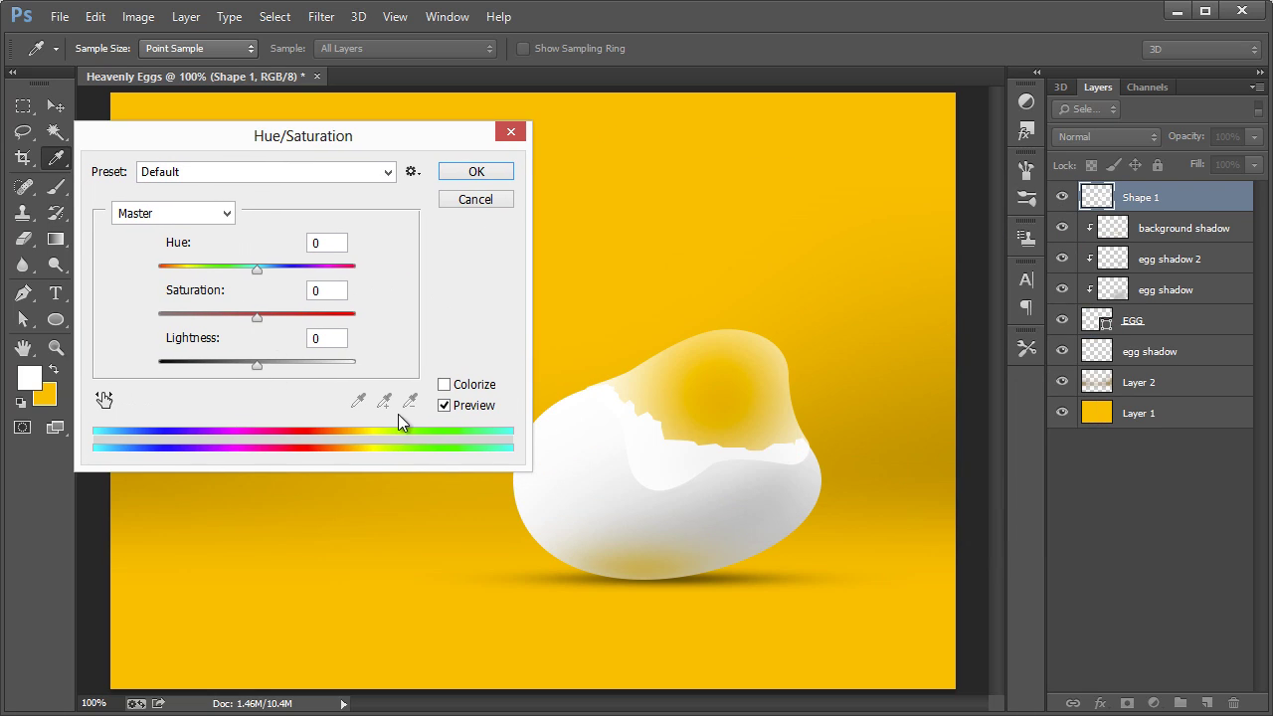
pyautogui.click(443, 385)
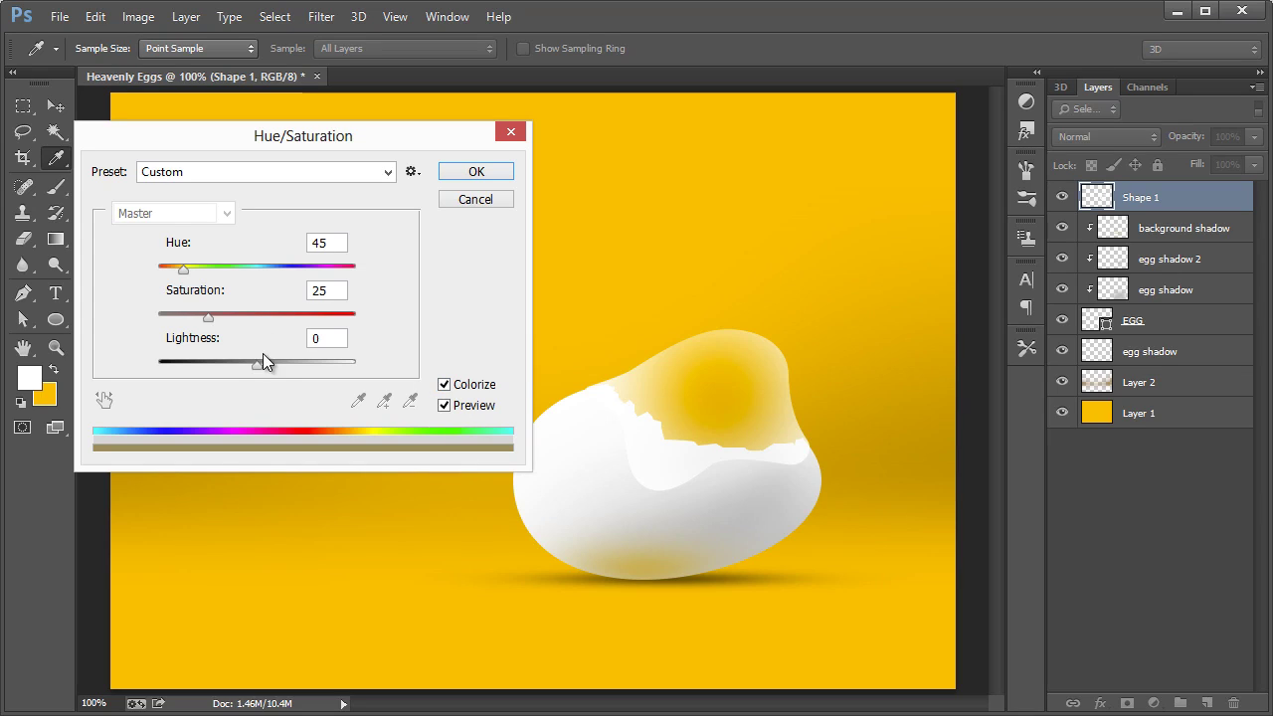
pyautogui.moveTo(229, 320); pyautogui.dragTo(257, 318)
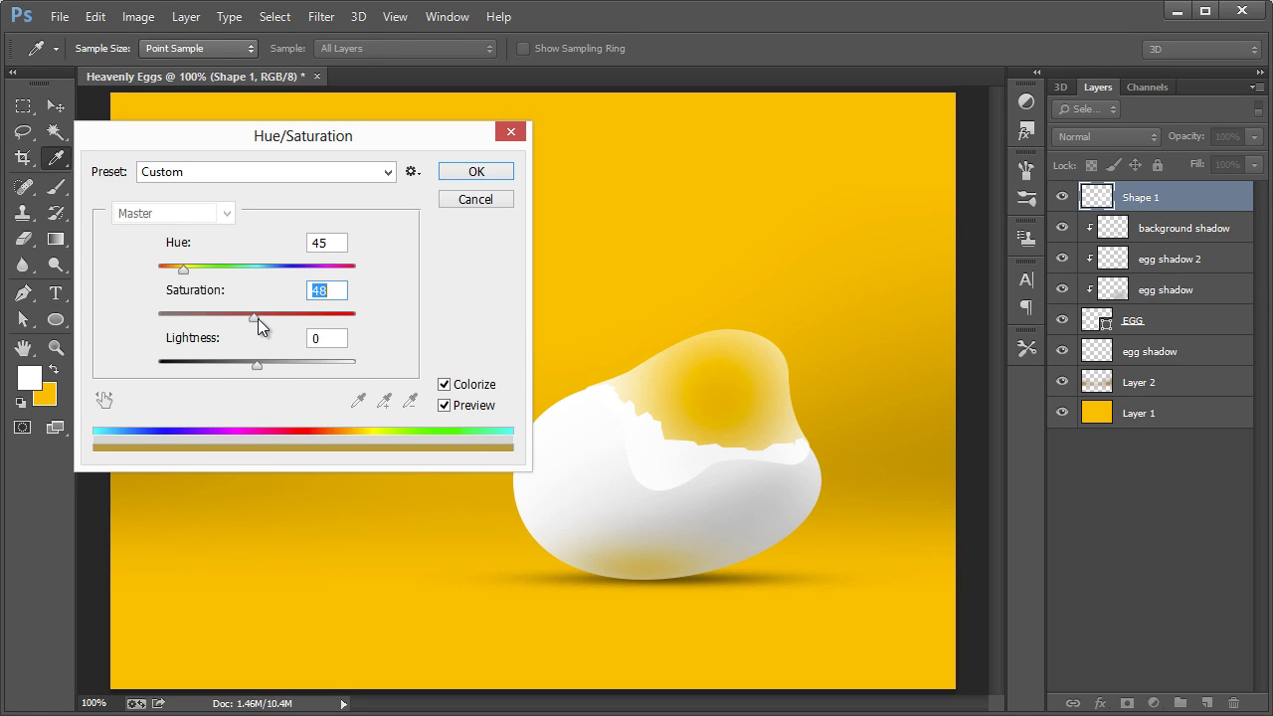
pyautogui.moveTo(275, 366); pyautogui.dragTo(249, 366)
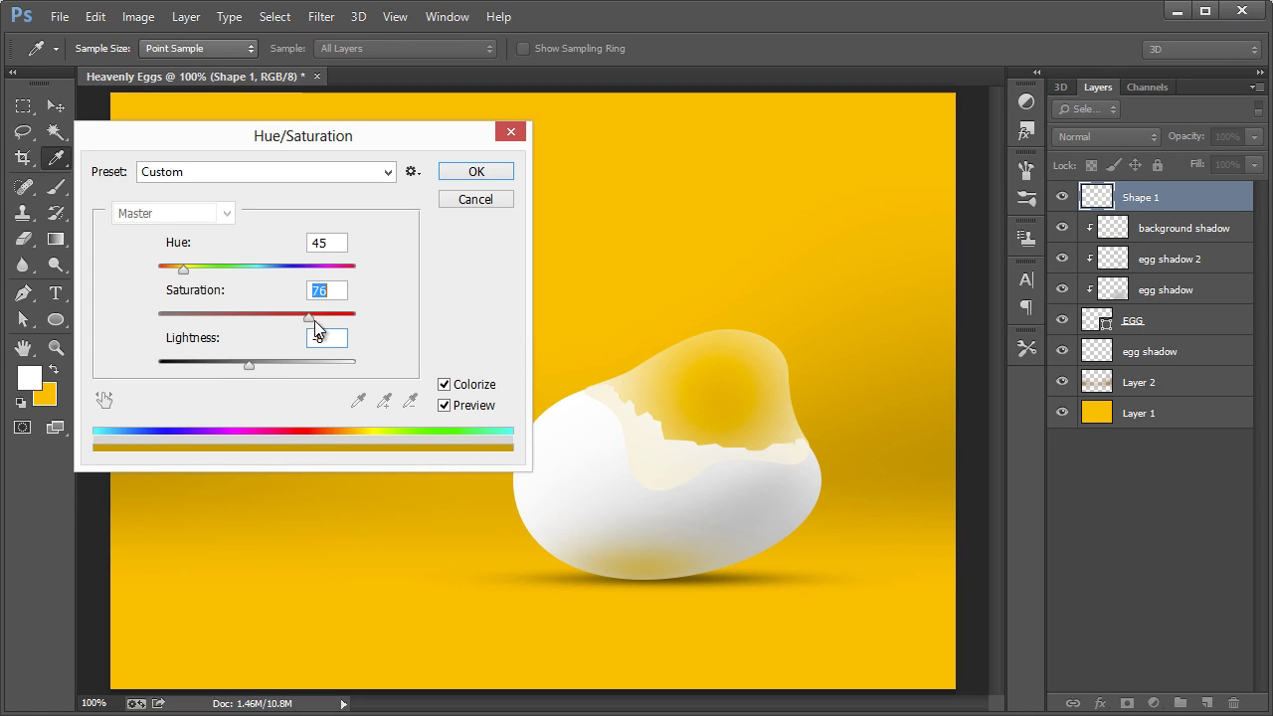
# Set the colorized shape's hue to 44, saturation to 91 and lightness to about -12, and apply the adjustment.
pyautogui.moveTo(325, 320); pyautogui.dragTo(332, 323)
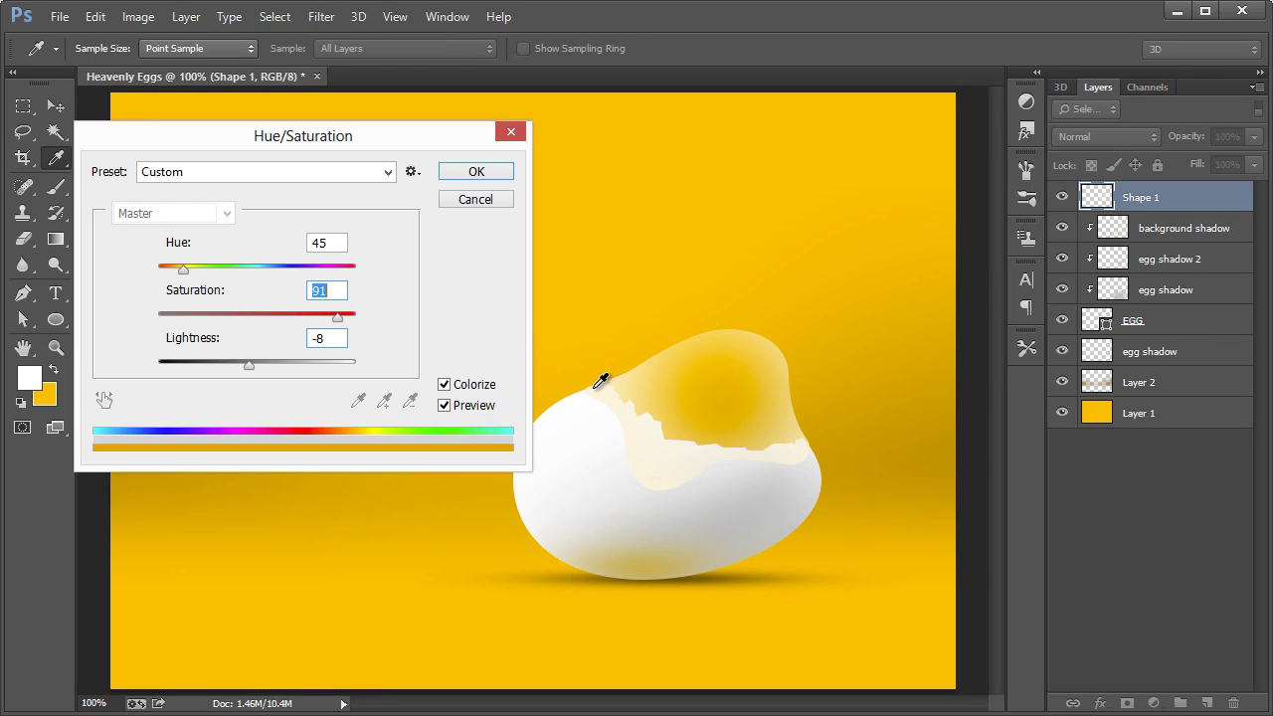
pyautogui.moveTo(183, 272); pyautogui.dragTo(187, 275)
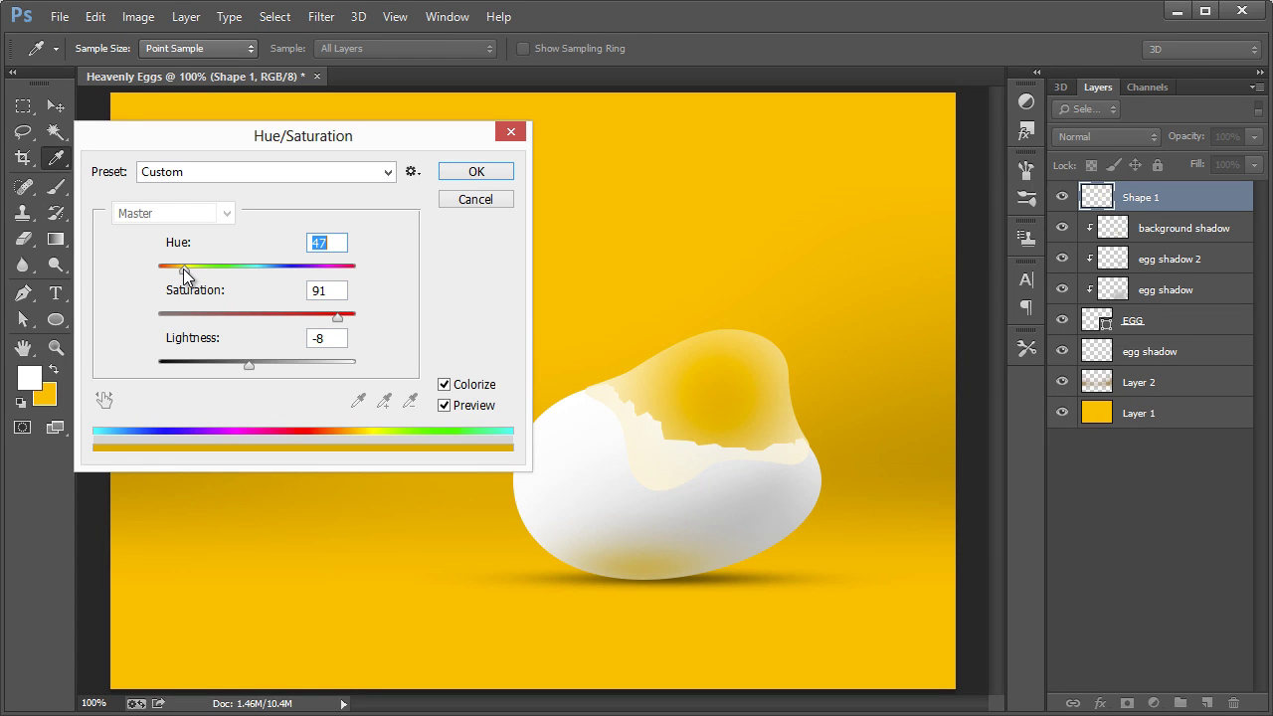
pyautogui.click(247, 364)
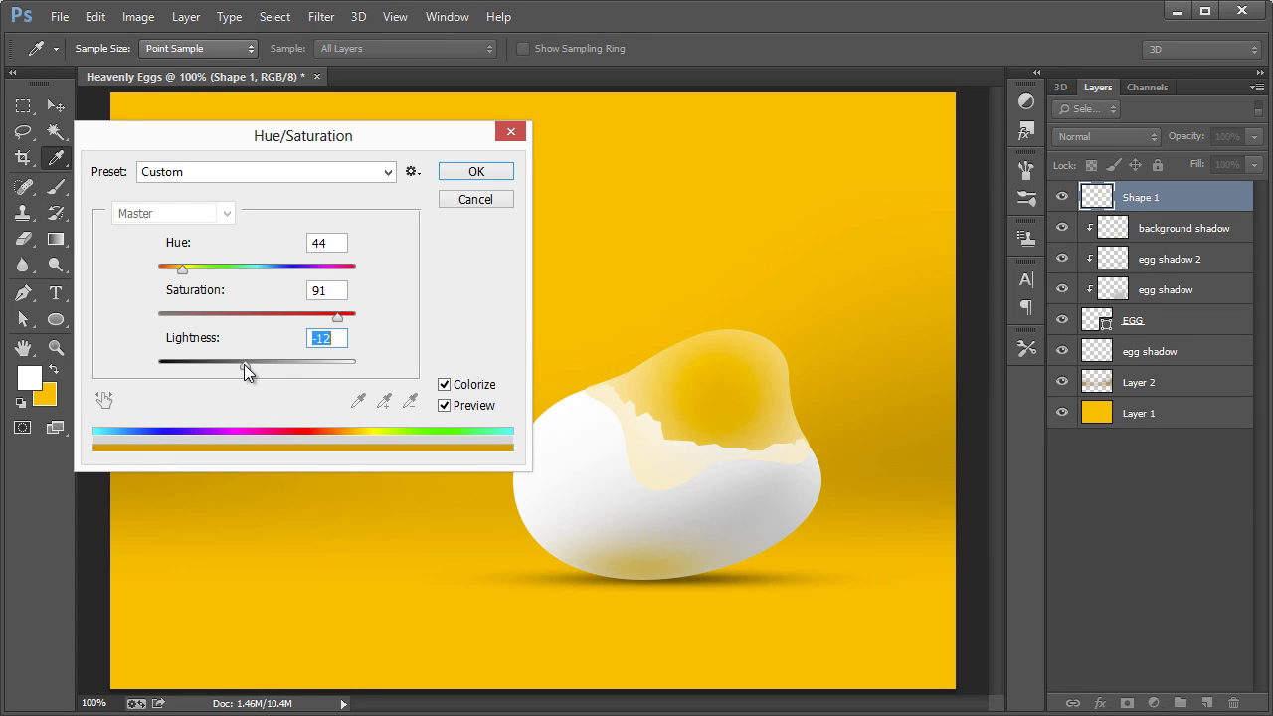
pyautogui.moveTo(247, 364); pyautogui.dragTo(245, 364)
pyautogui.click(476, 171)
pyautogui.press('e')
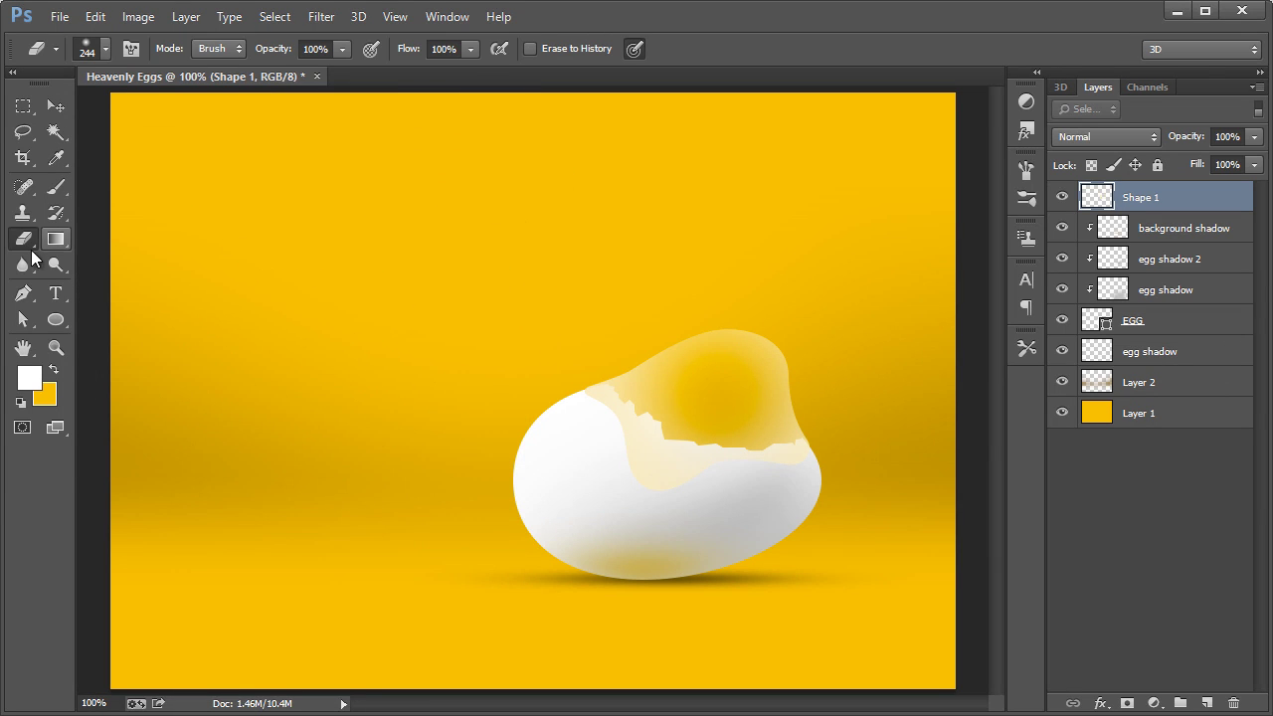
# Rename the tinted translucent Shape 1 layer as Egg White.
pyautogui.click(56, 347)
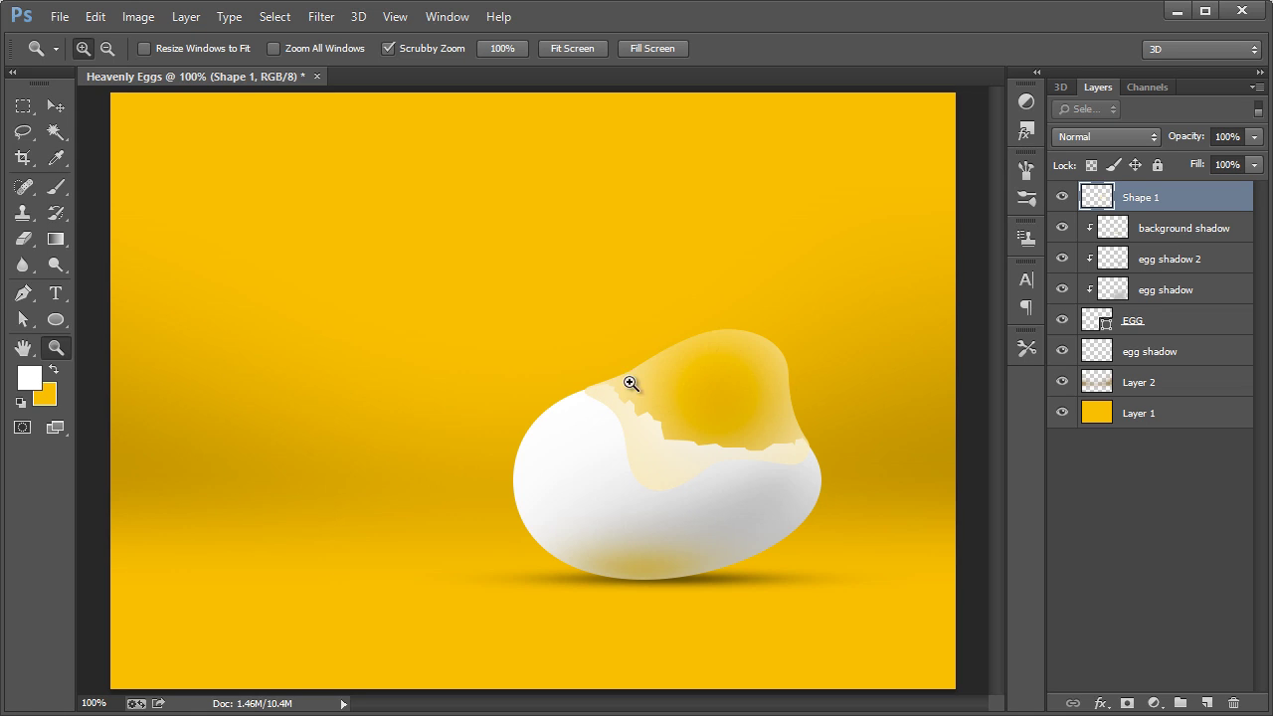
pyautogui.click(762, 469)
pyautogui.click(765, 413)
pyautogui.scroll(2, 765, 414)
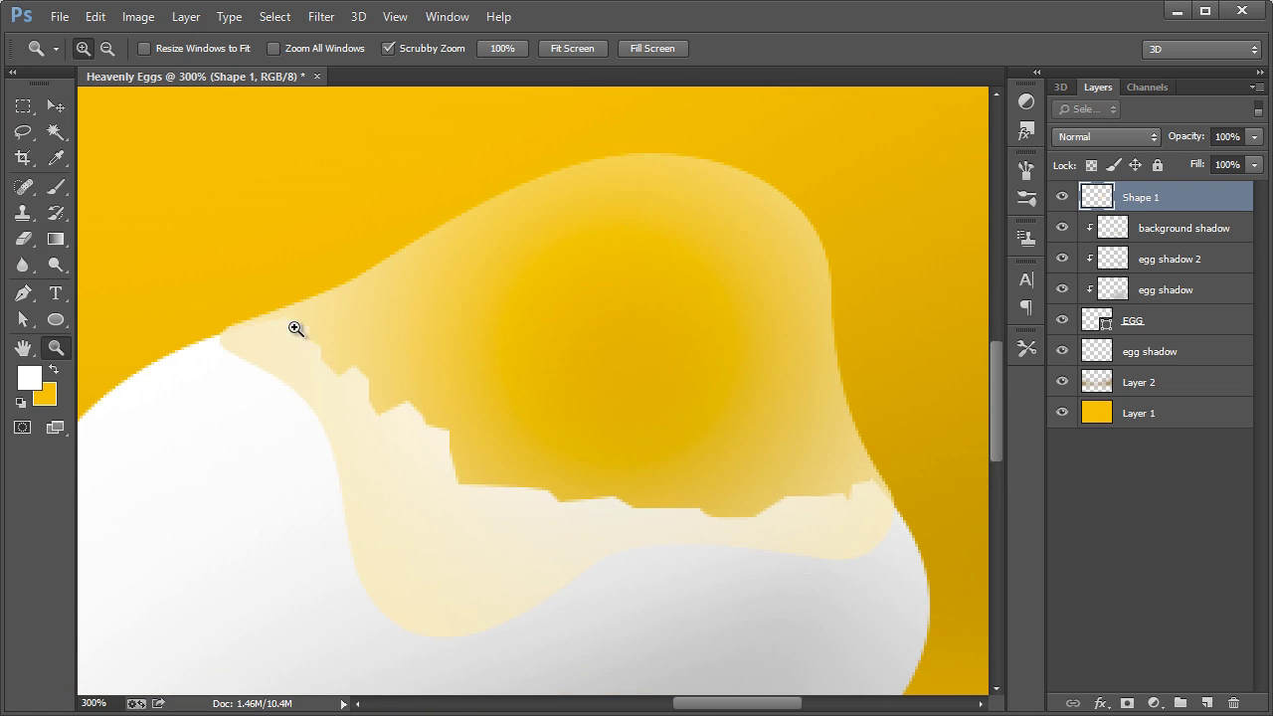
pyautogui.click(23, 293)
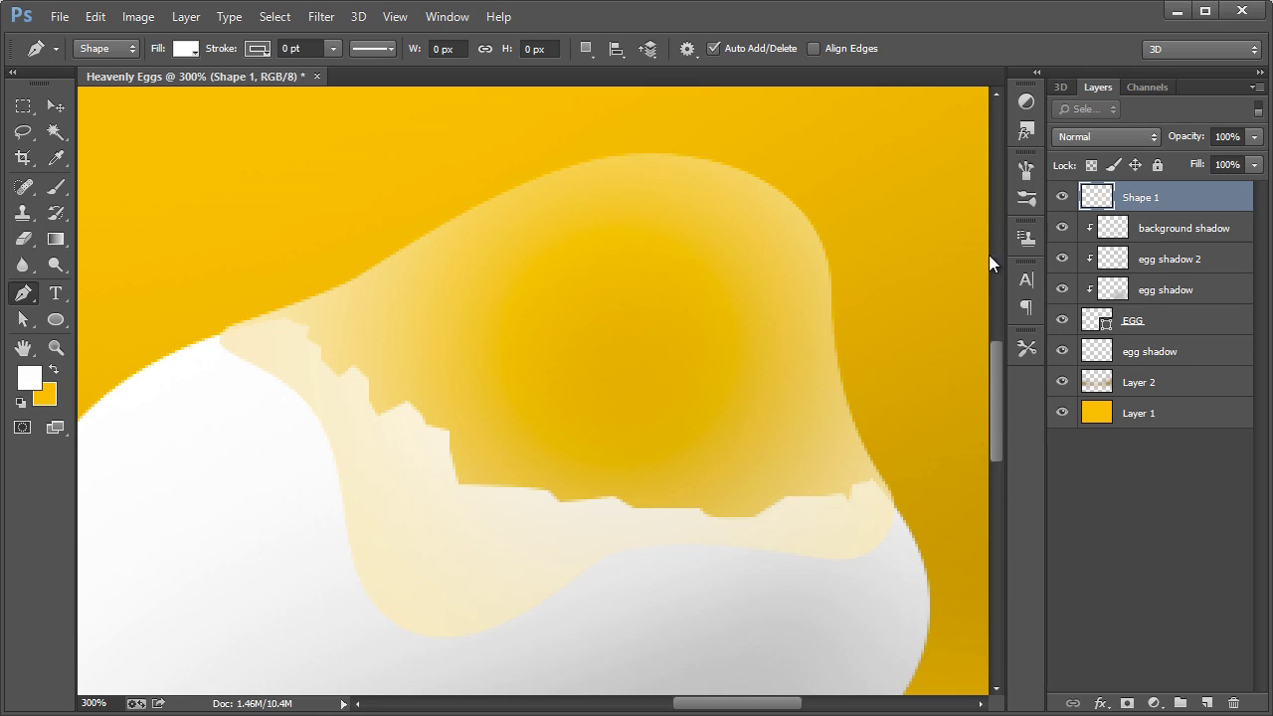
pyautogui.click(1174, 229)
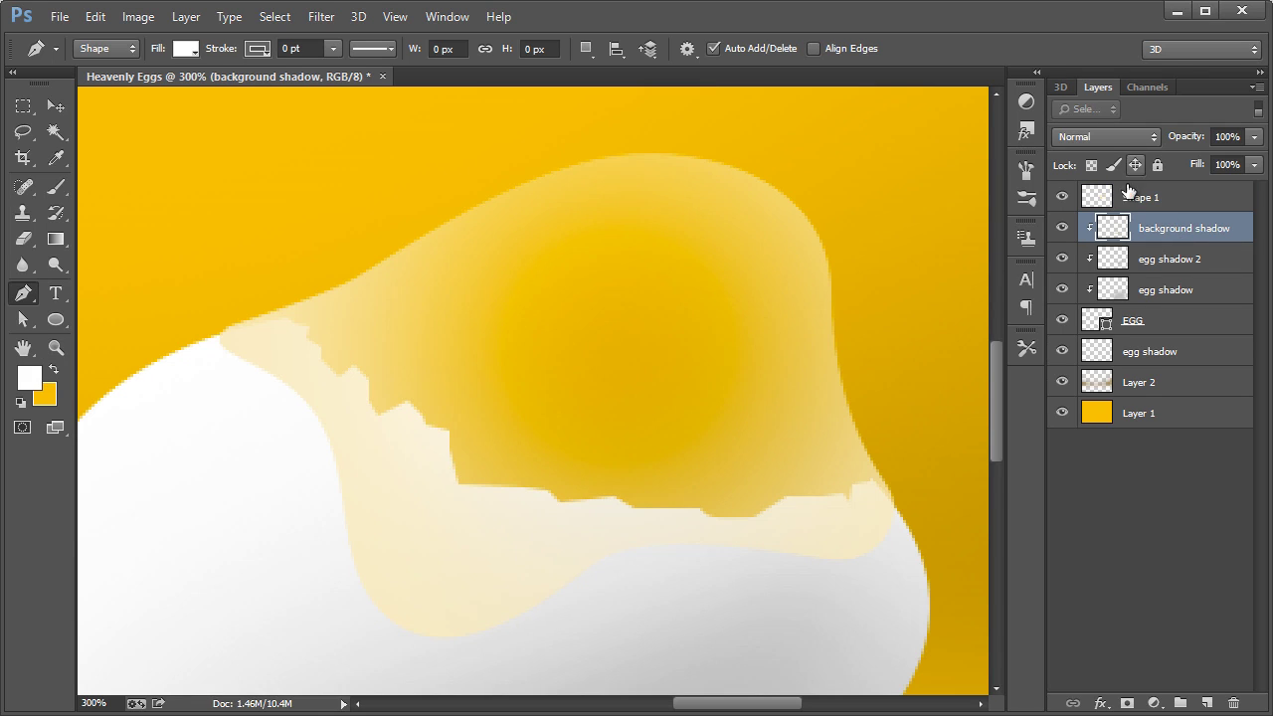
pyautogui.doubleClick(1144, 198)
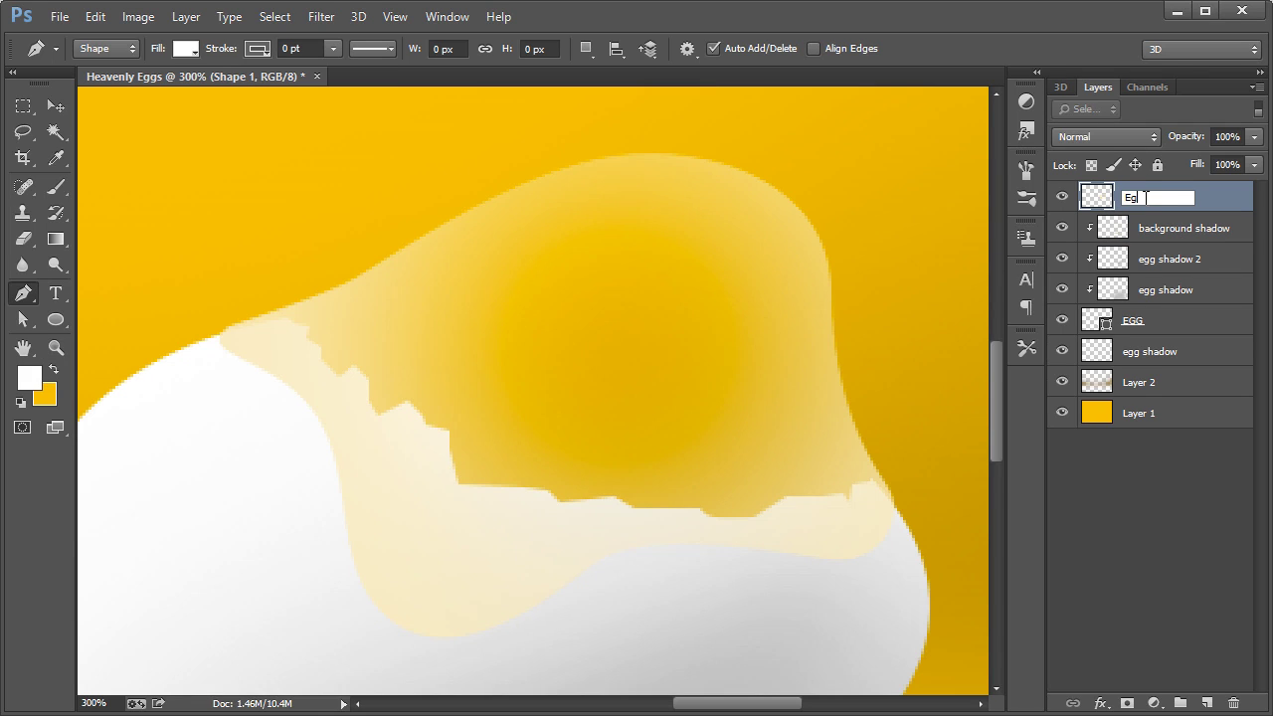
pyautogui.write('Egg White')
pyautogui.press('Return')
# Start a white Pen shape above the background shadow layer, following the inside of the egg white's upper edge, about 190 px wide.
pyautogui.click(1180, 225)
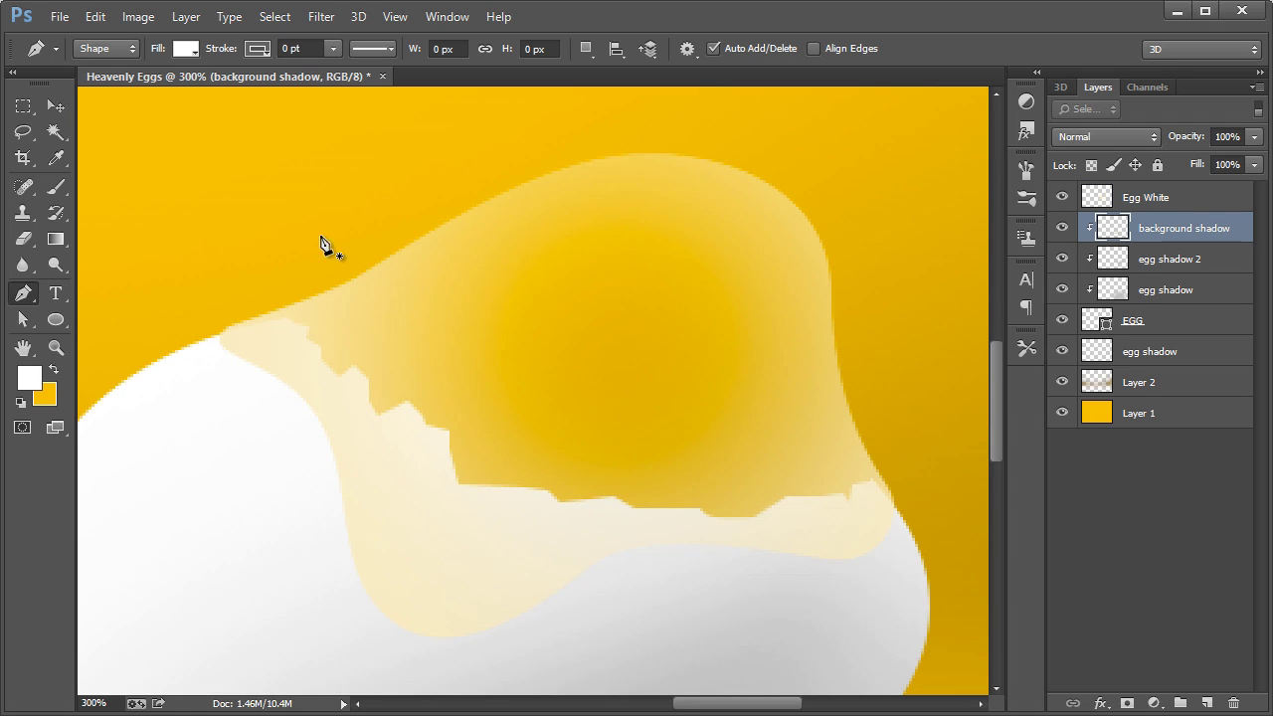
pyautogui.click(258, 324)
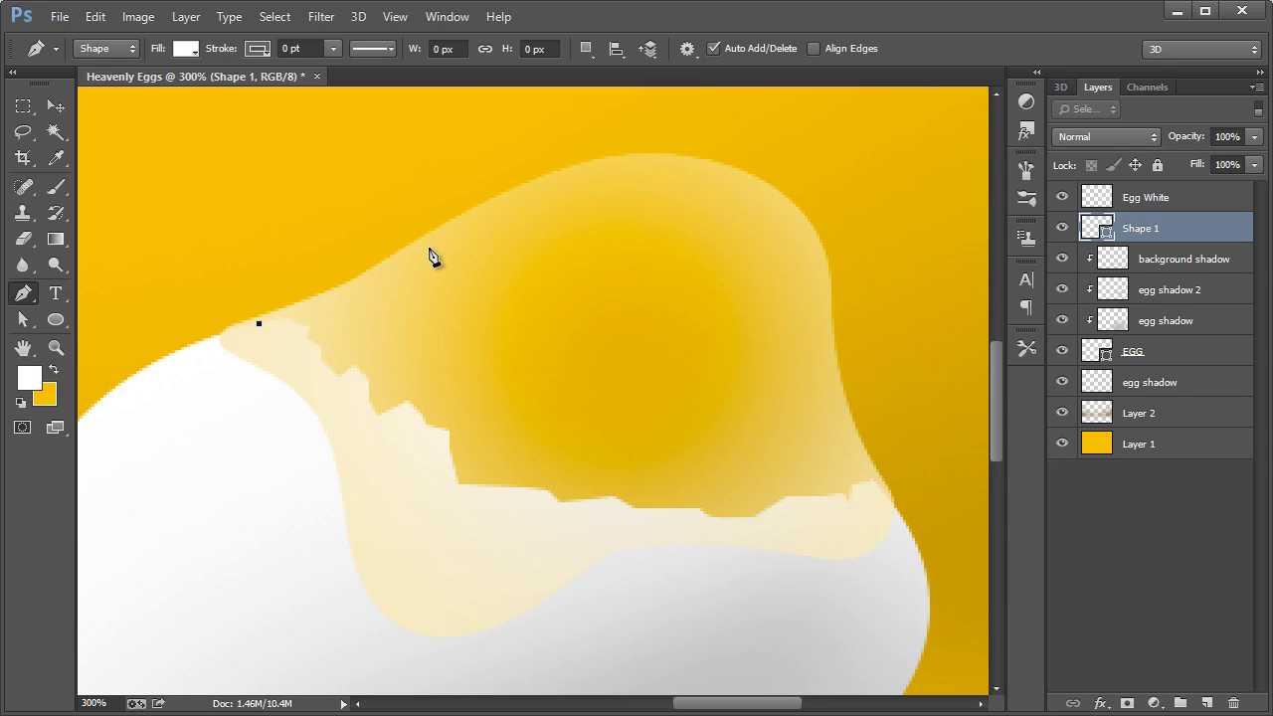
pyautogui.moveTo(417, 252); pyautogui.dragTo(517, 190)
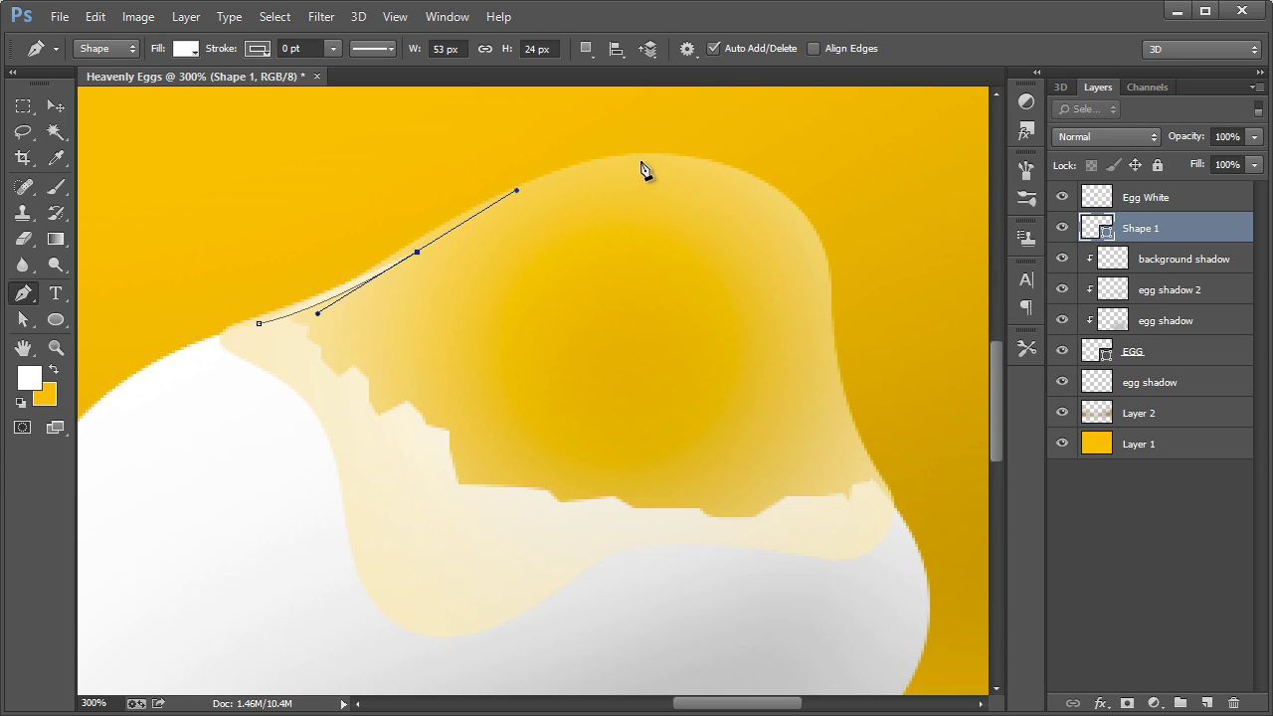
pyautogui.moveTo(655, 162); pyautogui.dragTo(726, 162)
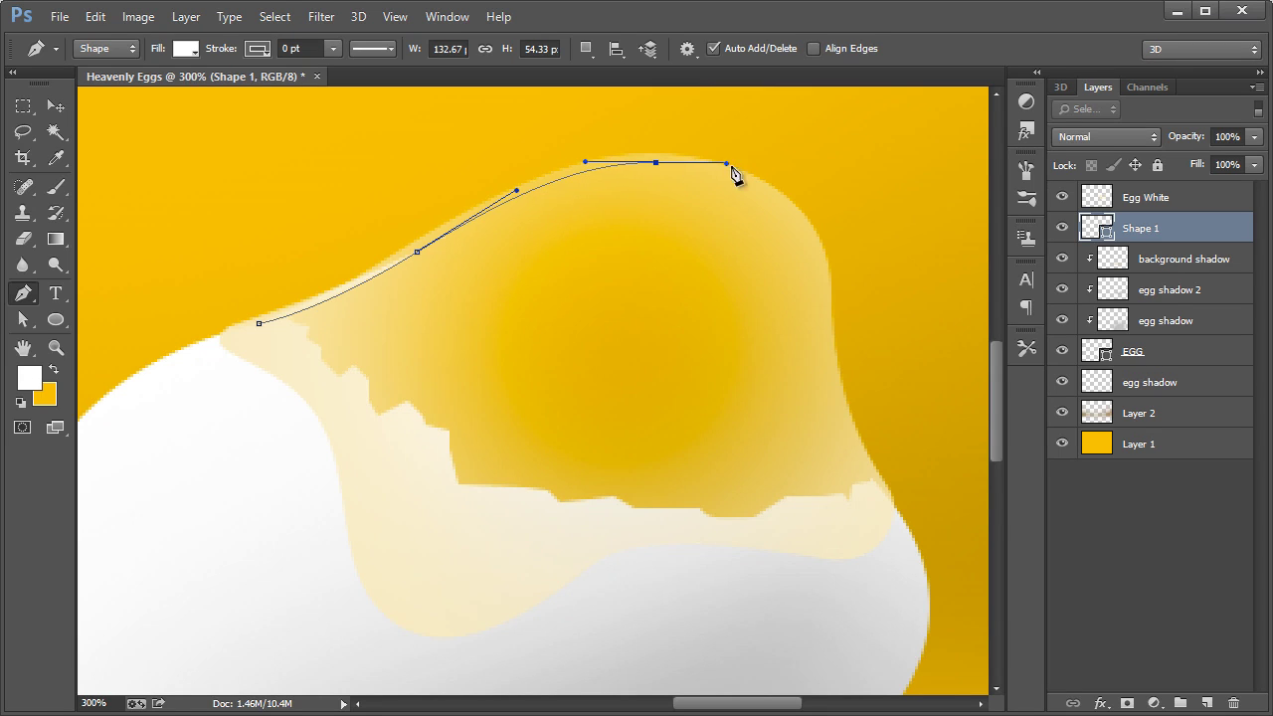
pyautogui.moveTo(791, 211); pyautogui.dragTo(816, 239)
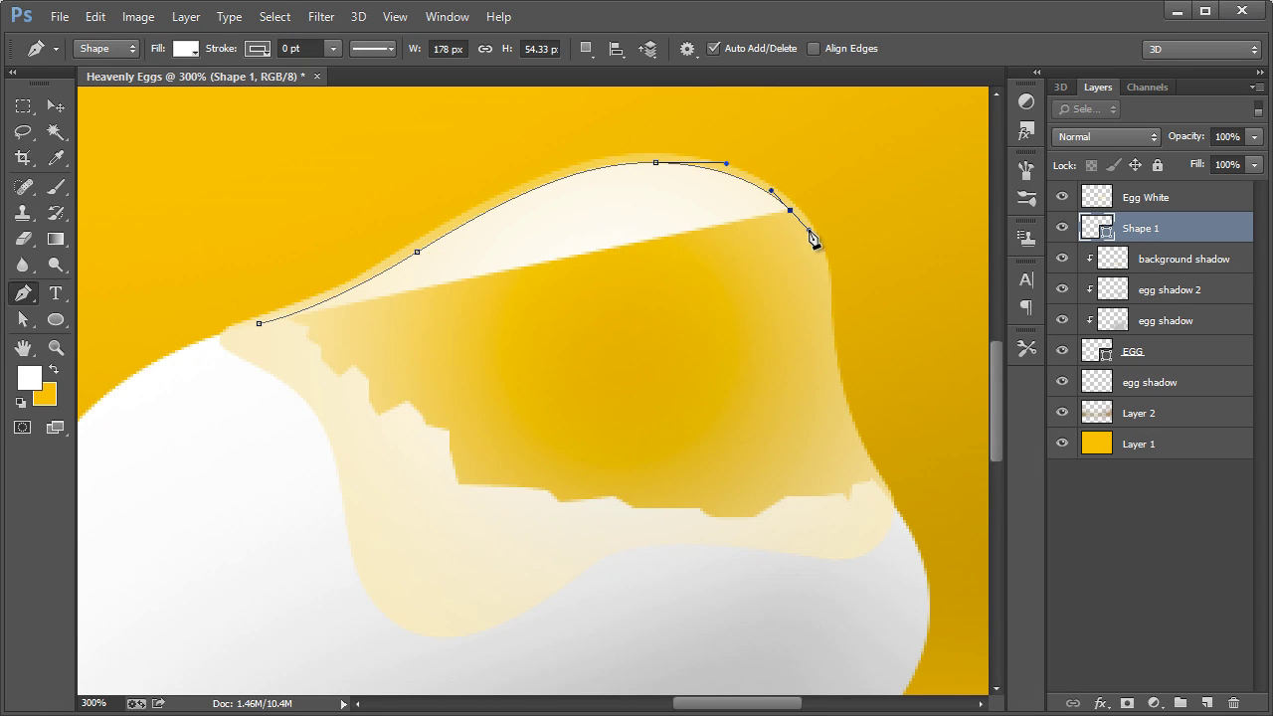
pyautogui.moveTo(822, 299); pyautogui.dragTo(820, 337)
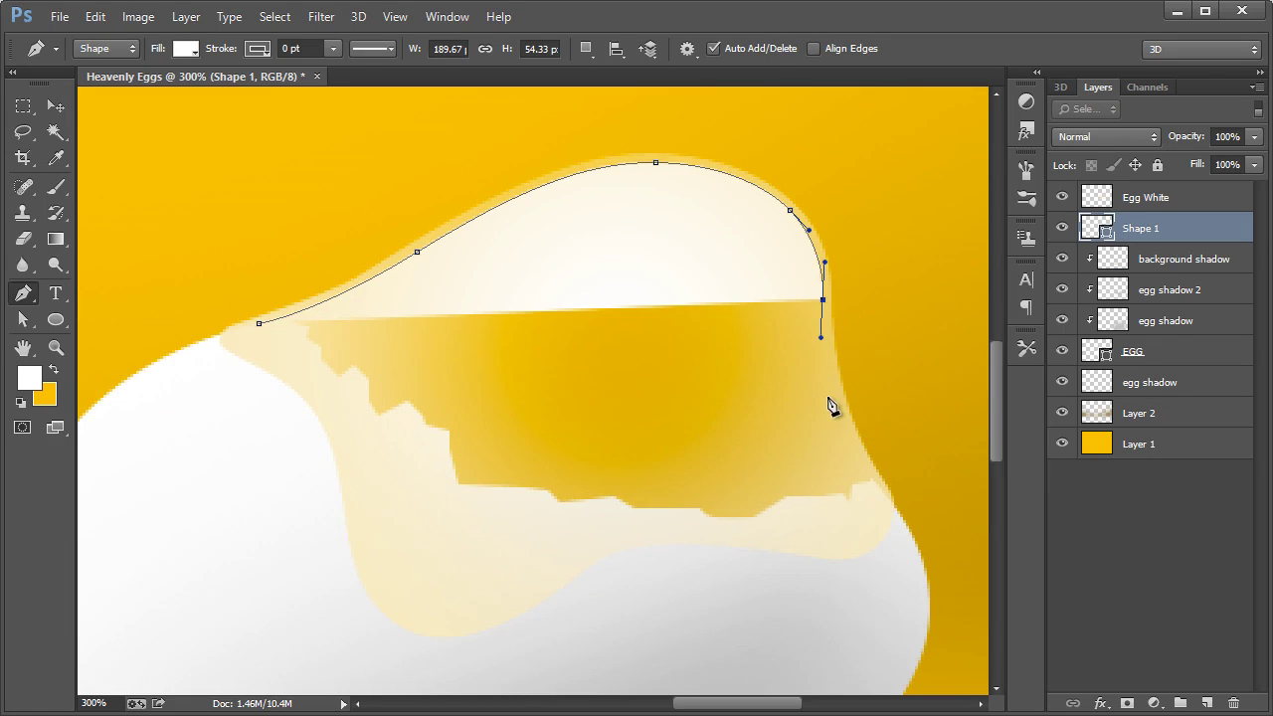
# Bring the shape down the egg white's right side, curve it back across the shell front and close it, about 210 by 129 px.
pyautogui.moveTo(846, 422); pyautogui.dragTo(875, 501)
pyautogui.moveTo(781, 535); pyautogui.dragTo(752, 540)
pyautogui.moveTo(569, 544); pyautogui.dragTo(526, 540)
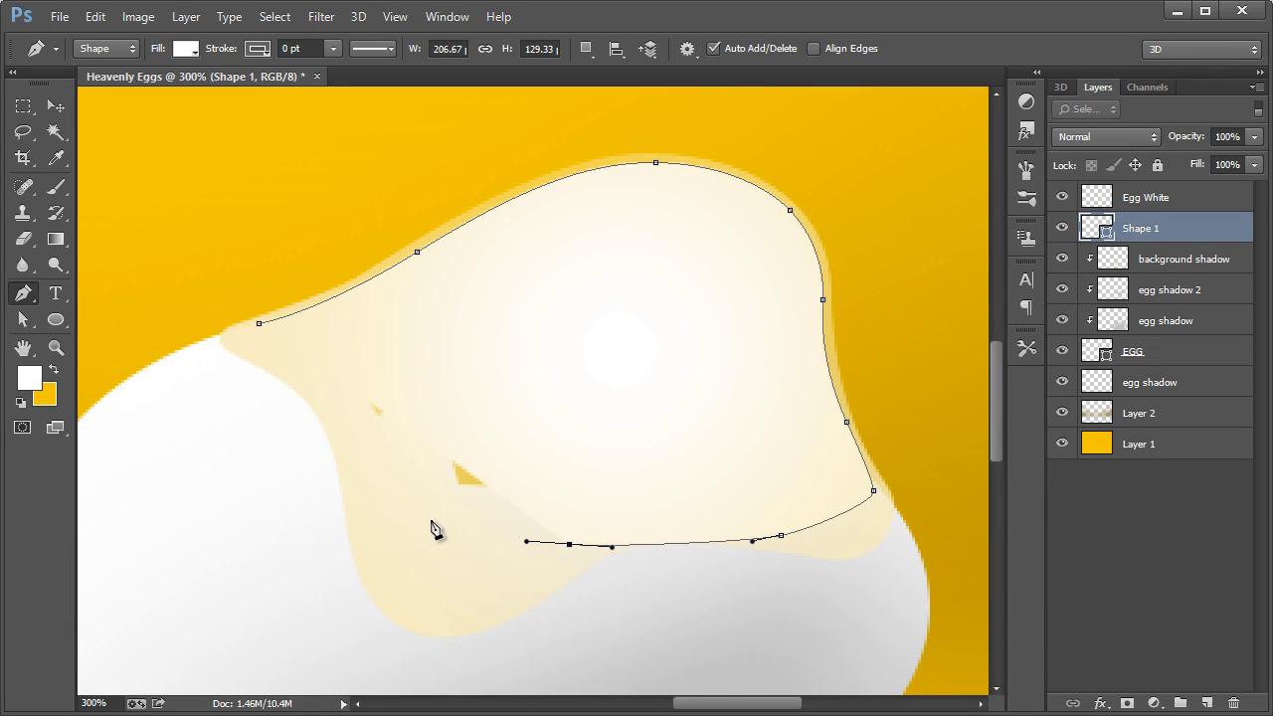
pyautogui.moveTo(348, 481); pyautogui.dragTo(261, 432)
pyautogui.click(254, 328)
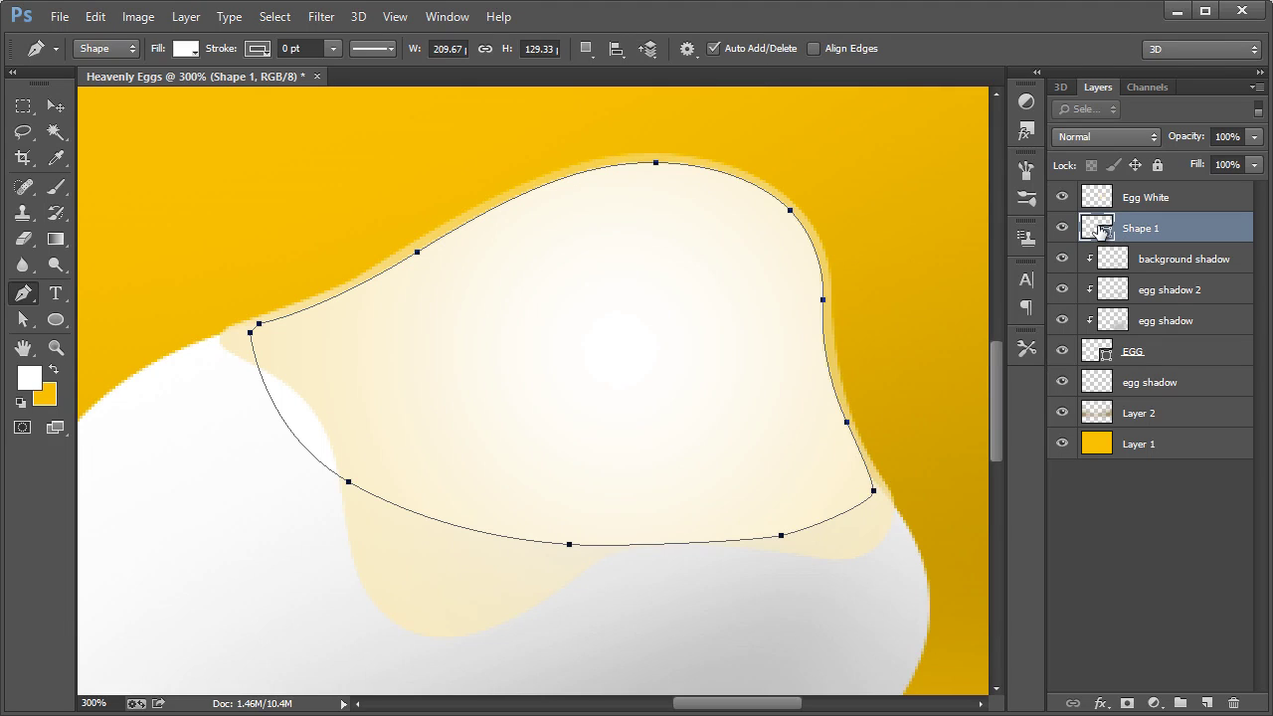
# Recolour the new Shape 1 bright yellow with hue 61° and move its layer directly below the EGG layer.
pyautogui.doubleClick(1099, 229)
pyautogui.click(991, 566)
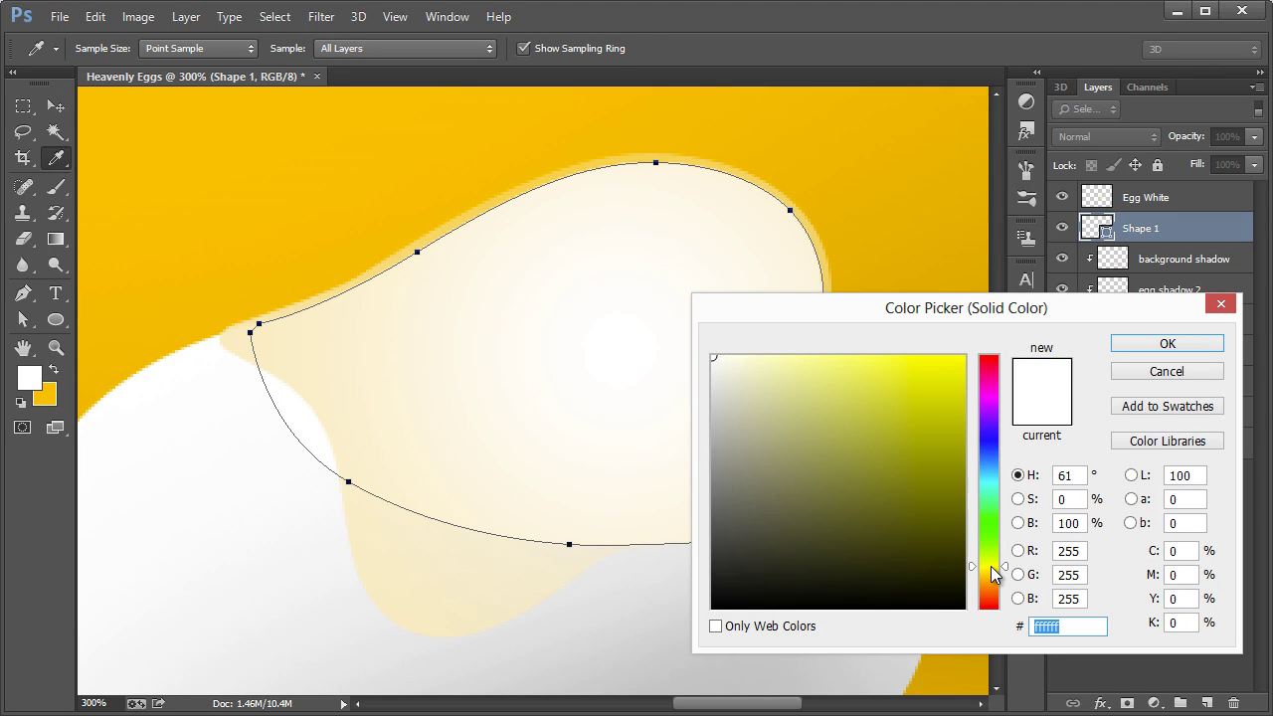
pyautogui.moveTo(928, 413); pyautogui.dragTo(1020, 331)
pyautogui.click(1134, 343)
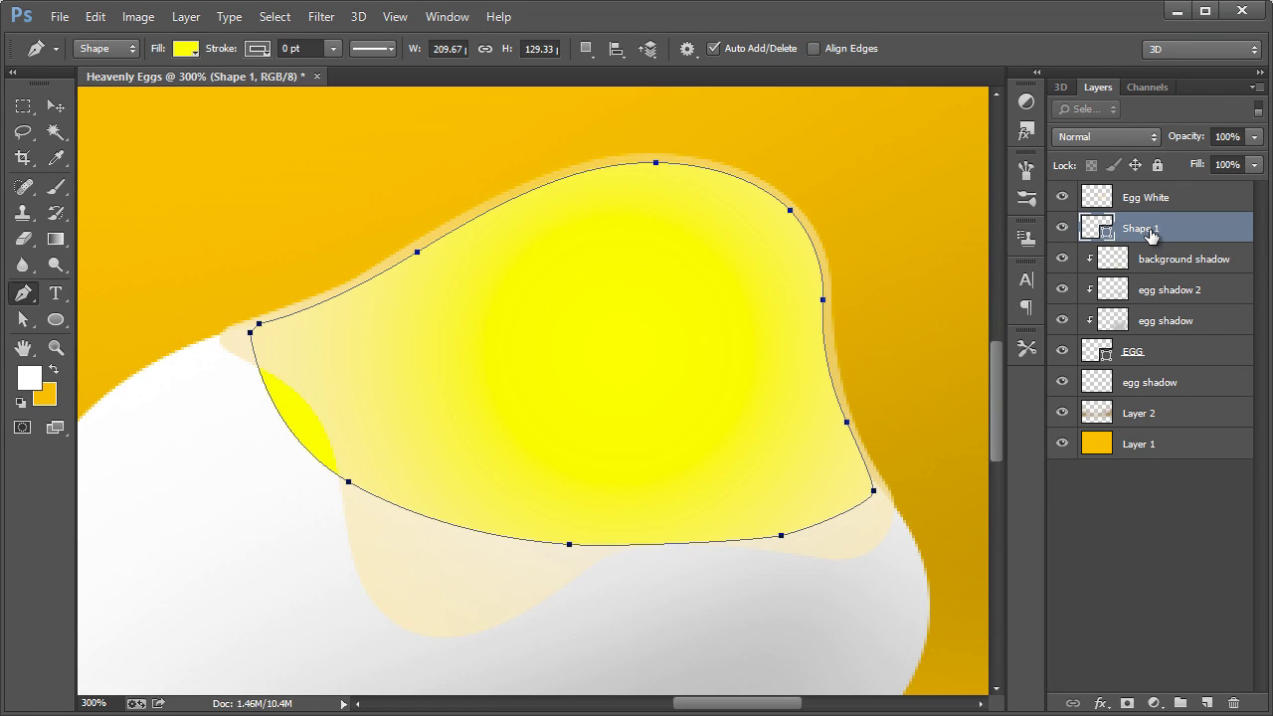
pyautogui.moveTo(1149, 233); pyautogui.dragTo(1150, 370)
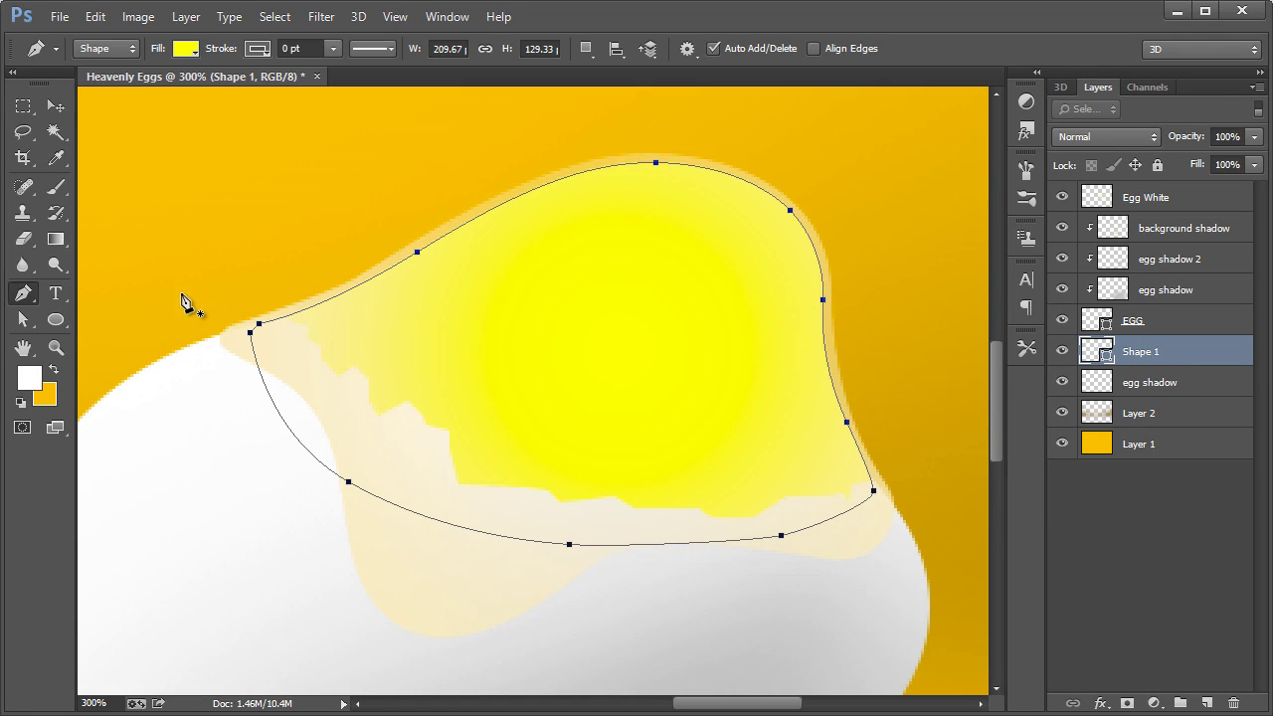
# Rename the yellow Shape 1 layer as Yolk.
pyautogui.click(55, 347)
pyautogui.rightClick(661, 394)
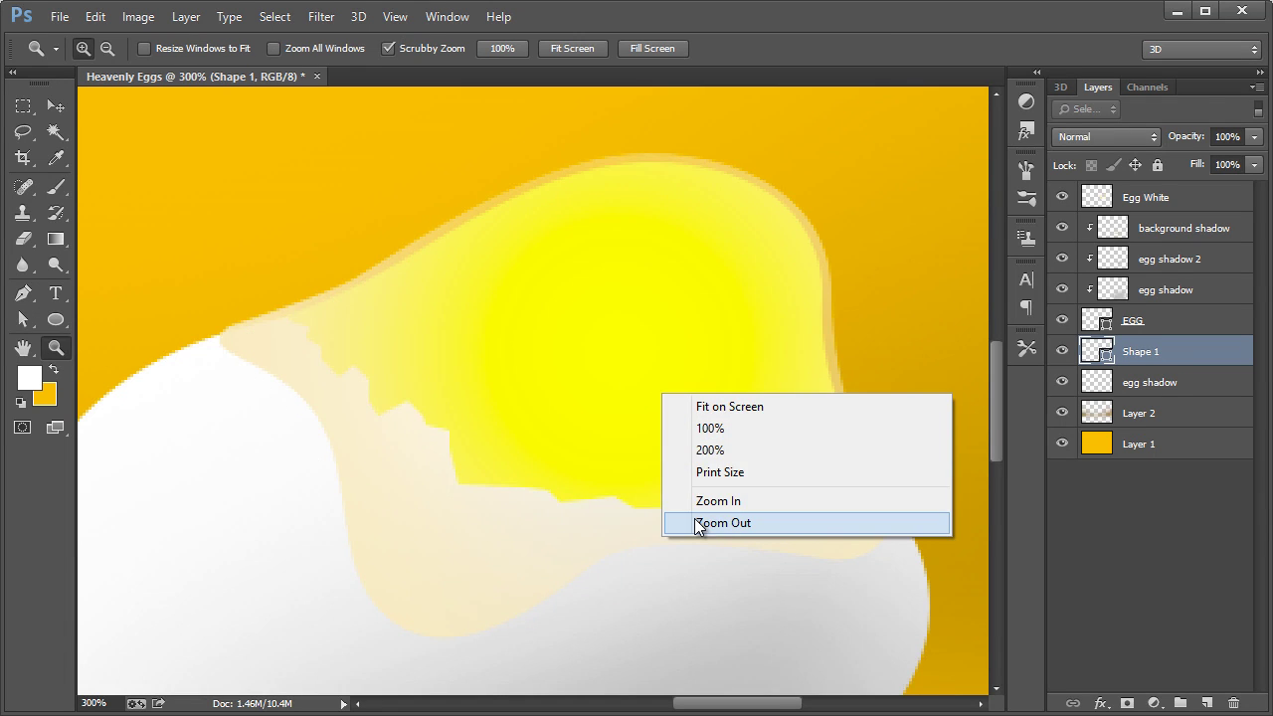
pyautogui.click(696, 523)
pyautogui.rightClick(591, 387)
pyautogui.click(641, 422)
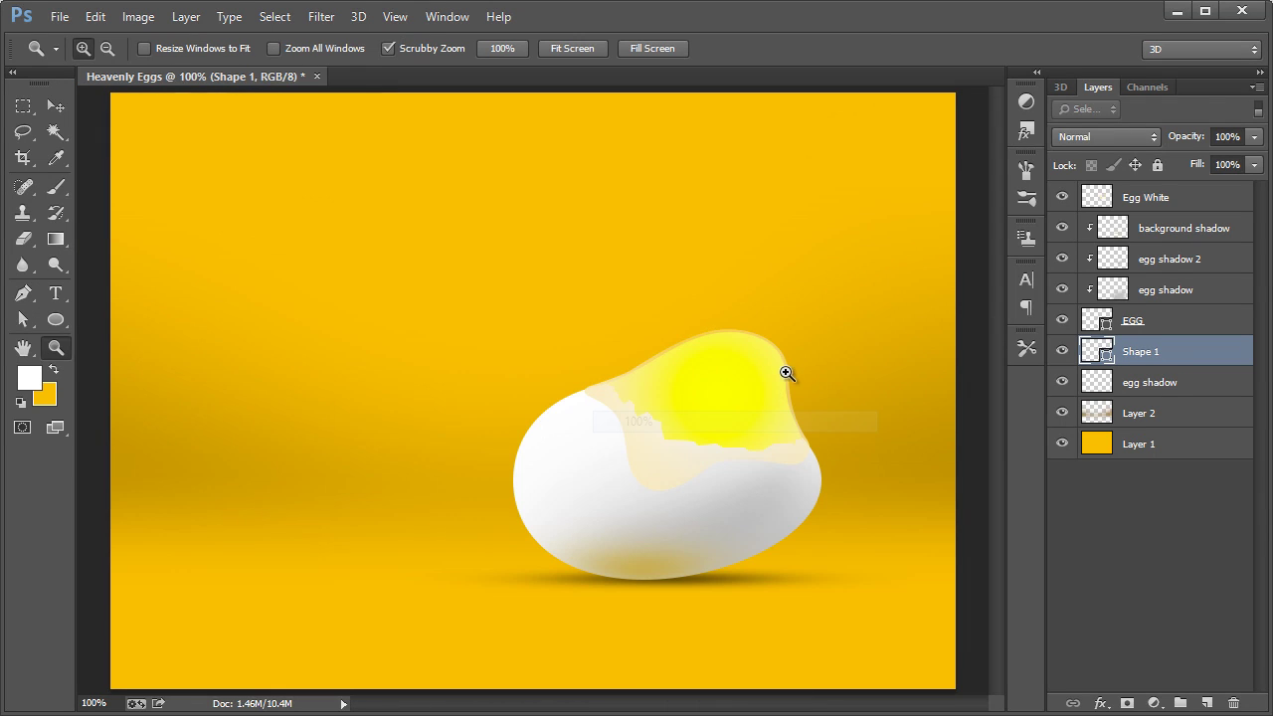
pyautogui.doubleClick(1143, 350)
pyautogui.write('Yolk')
pyautogui.press('Return')
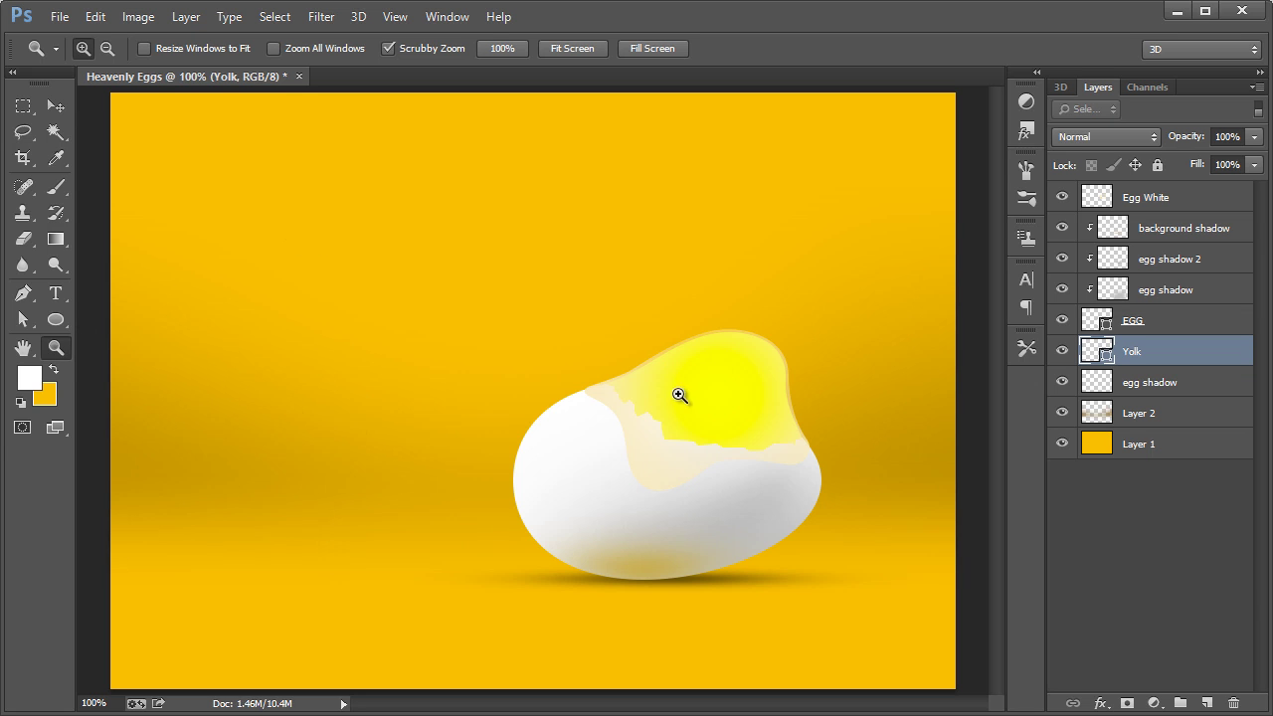
# Draw a slim white Pen highlight above the Egg White layer, inside the egg white's upper-left edge, about 51 by 28 px.
pyautogui.moveTo(726, 404); pyautogui.dragTo(764, 371)
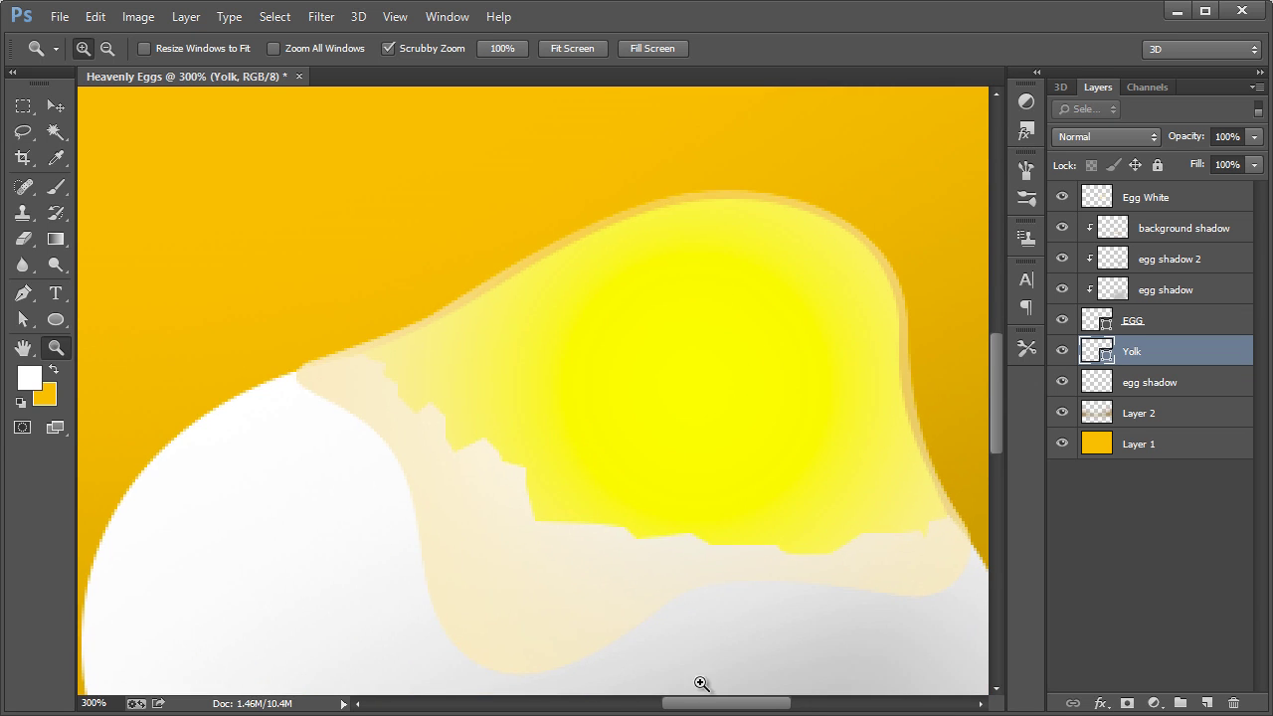
pyautogui.moveTo(712, 706); pyautogui.dragTo(719, 702)
pyautogui.click(23, 292)
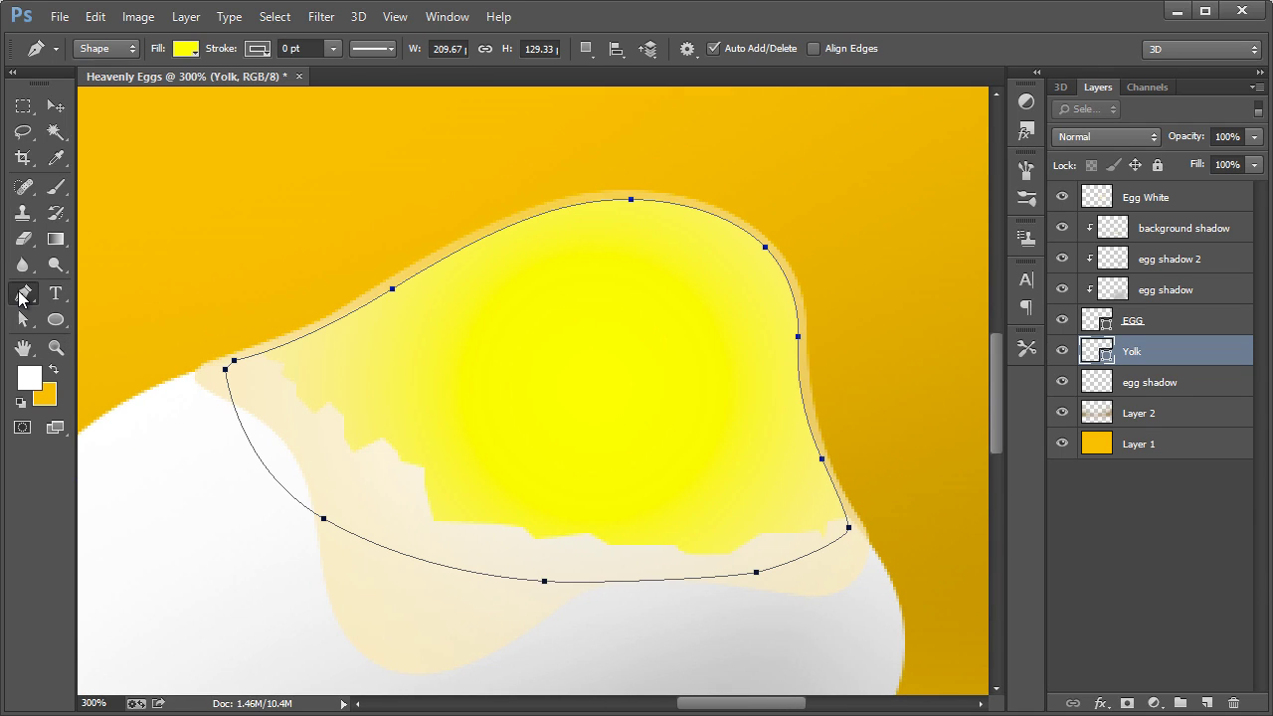
pyautogui.click(1152, 195)
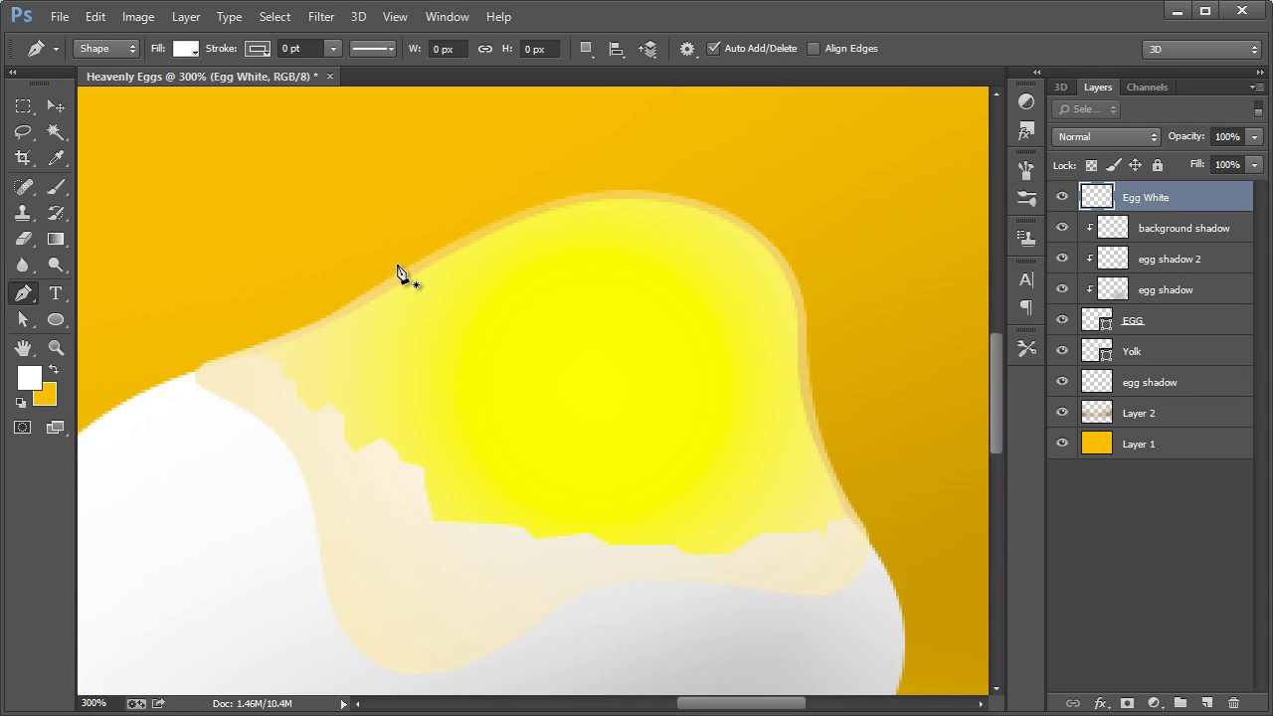
pyautogui.click(302, 342)
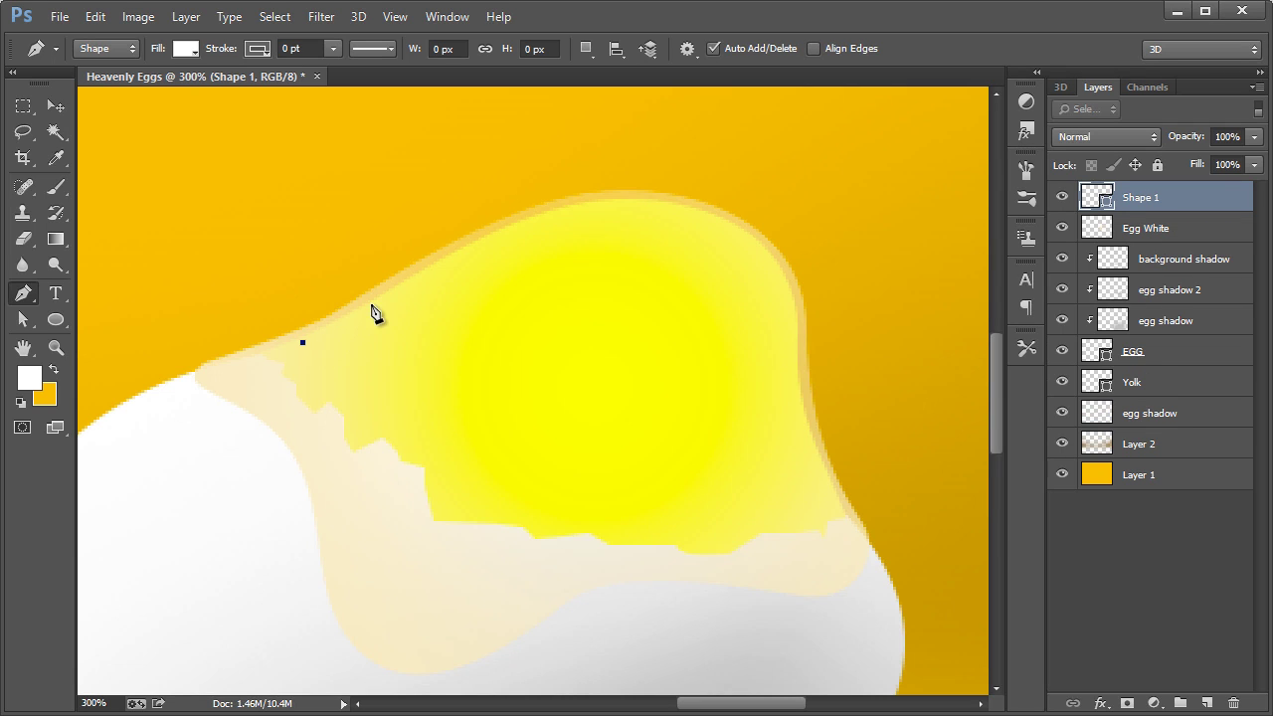
pyautogui.moveTo(388, 296); pyautogui.dragTo(397, 294)
pyautogui.click(440, 268)
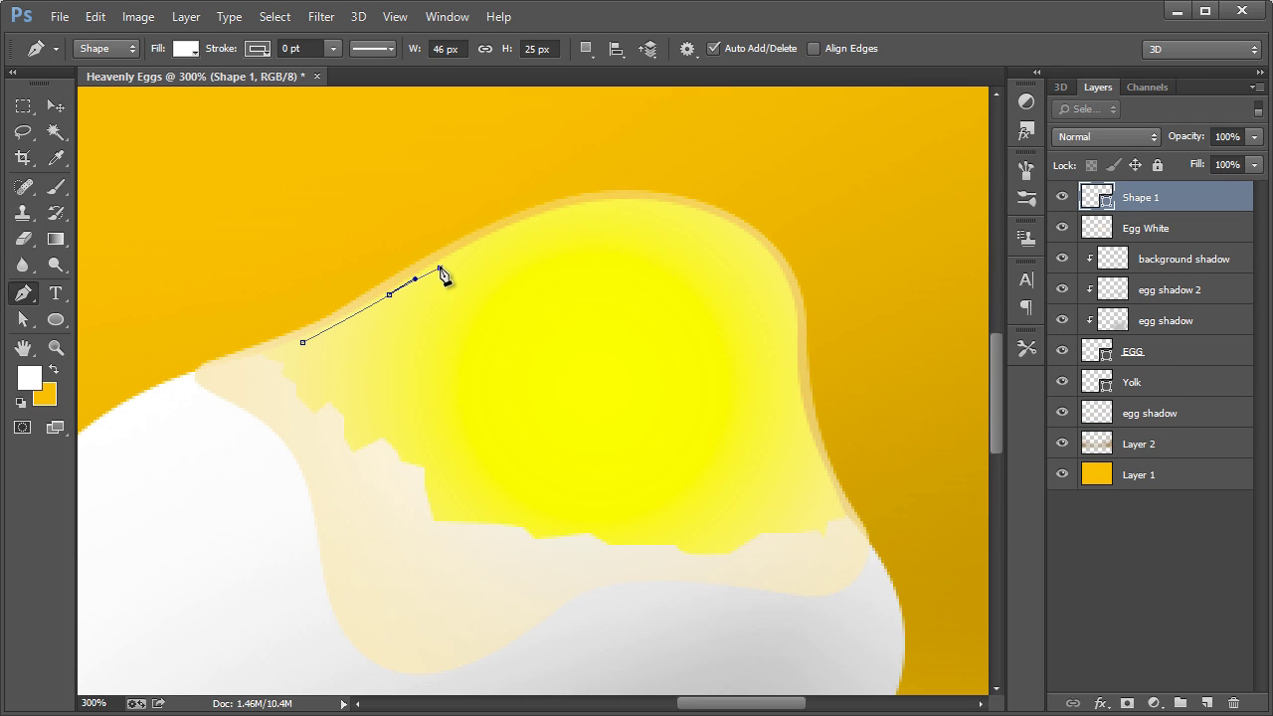
pyautogui.click(448, 276)
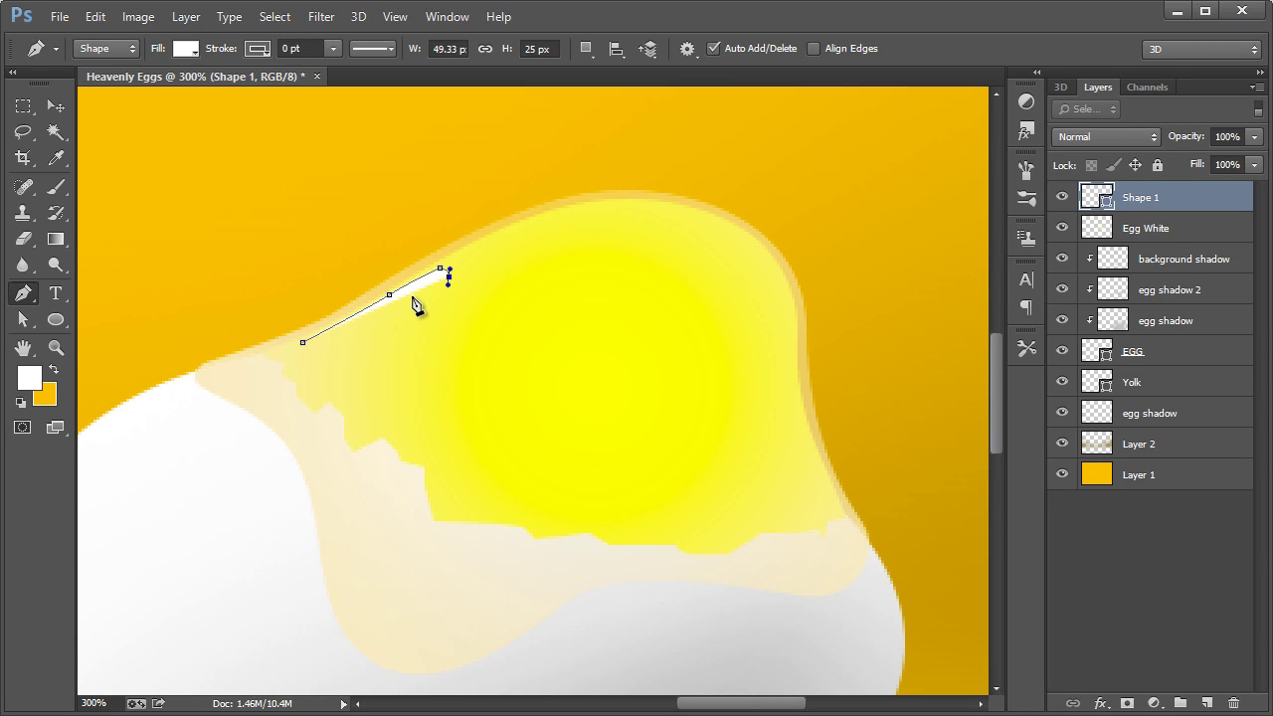
pyautogui.click(383, 312)
pyautogui.moveTo(332, 344); pyautogui.dragTo(321, 348)
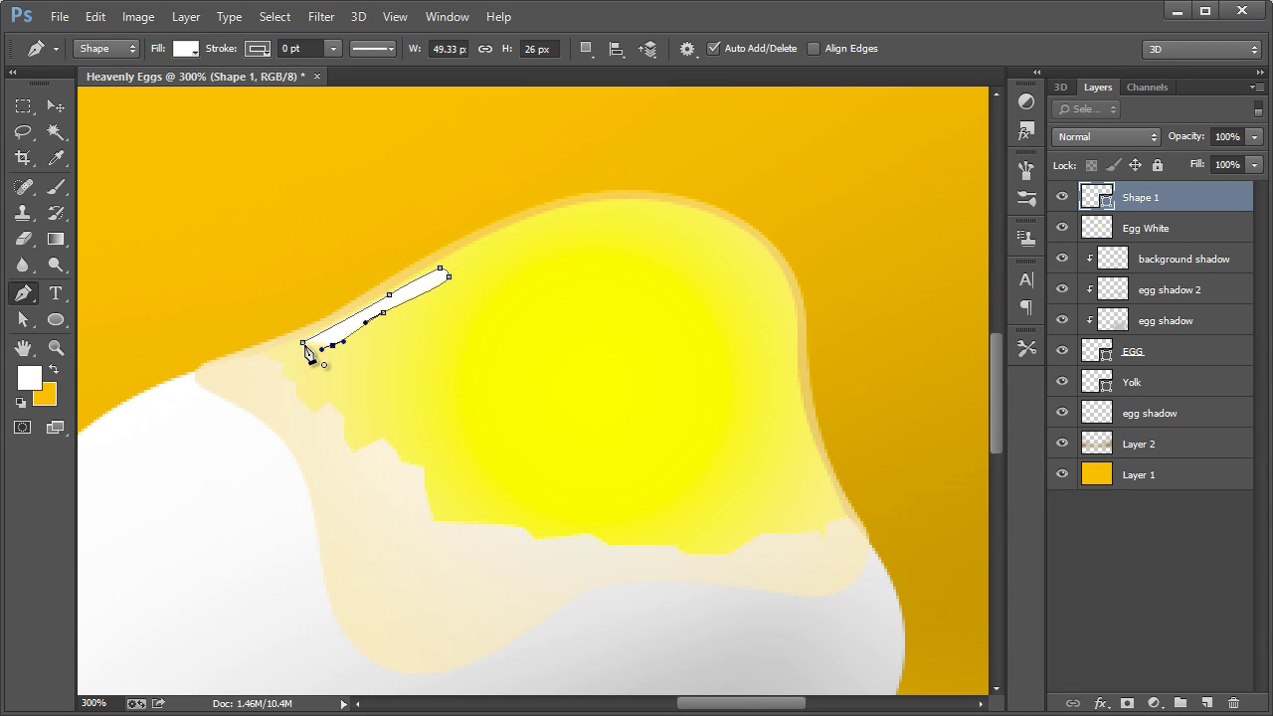
pyautogui.click(303, 343)
# Continue the highlight up the egg white's upper edge with two smaller white shapes, about 29 by 16 px and 11 by 4 px.
pyautogui.click(460, 252)
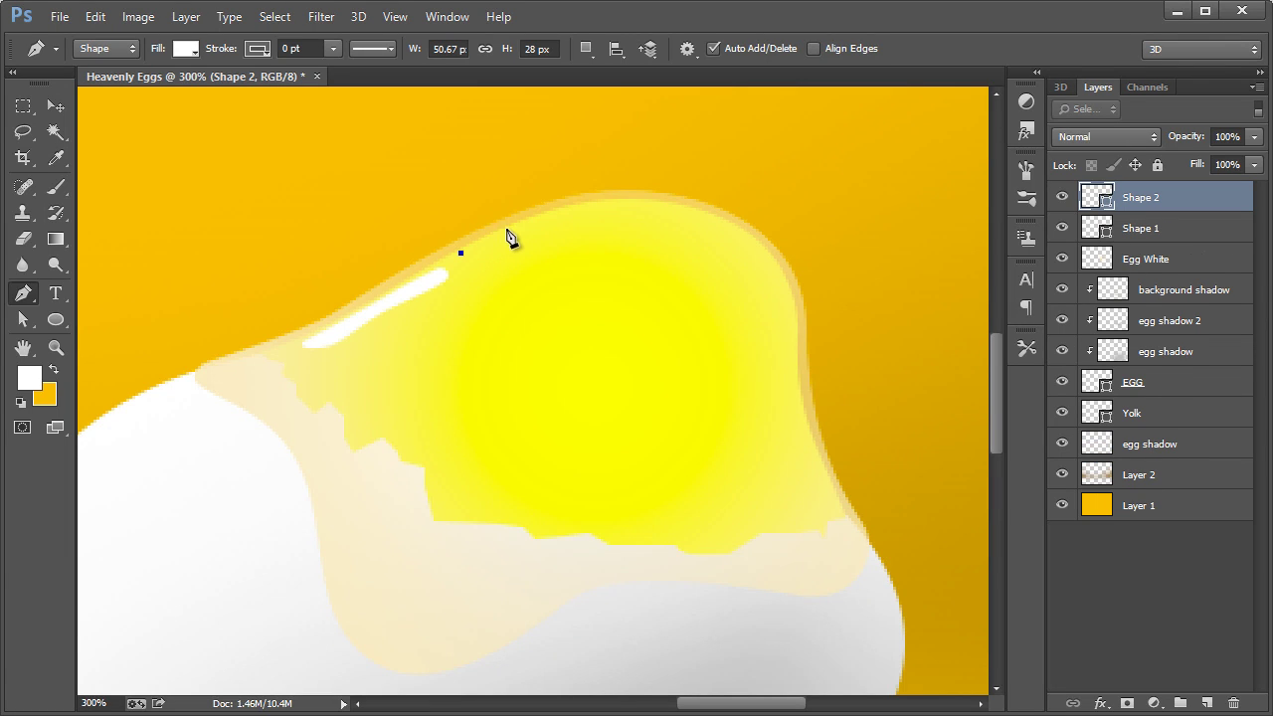
pyautogui.moveTo(505, 230); pyautogui.dragTo(544, 223)
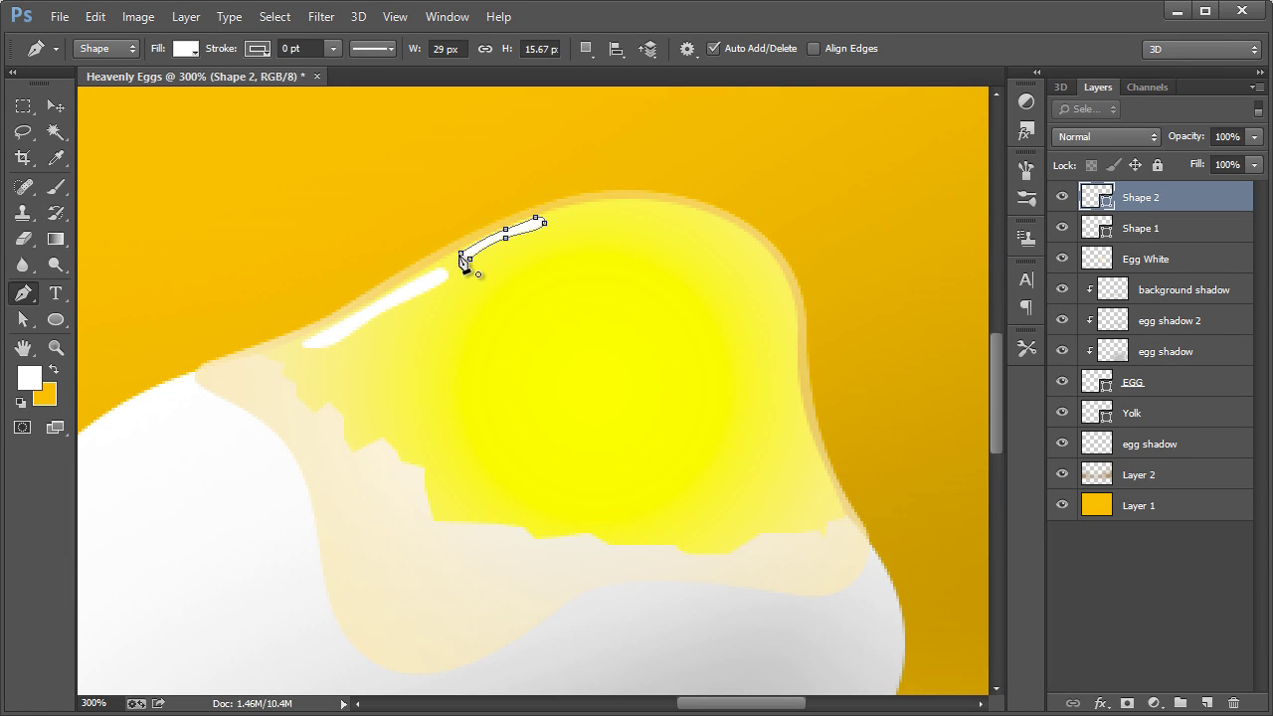
pyautogui.click(460, 255)
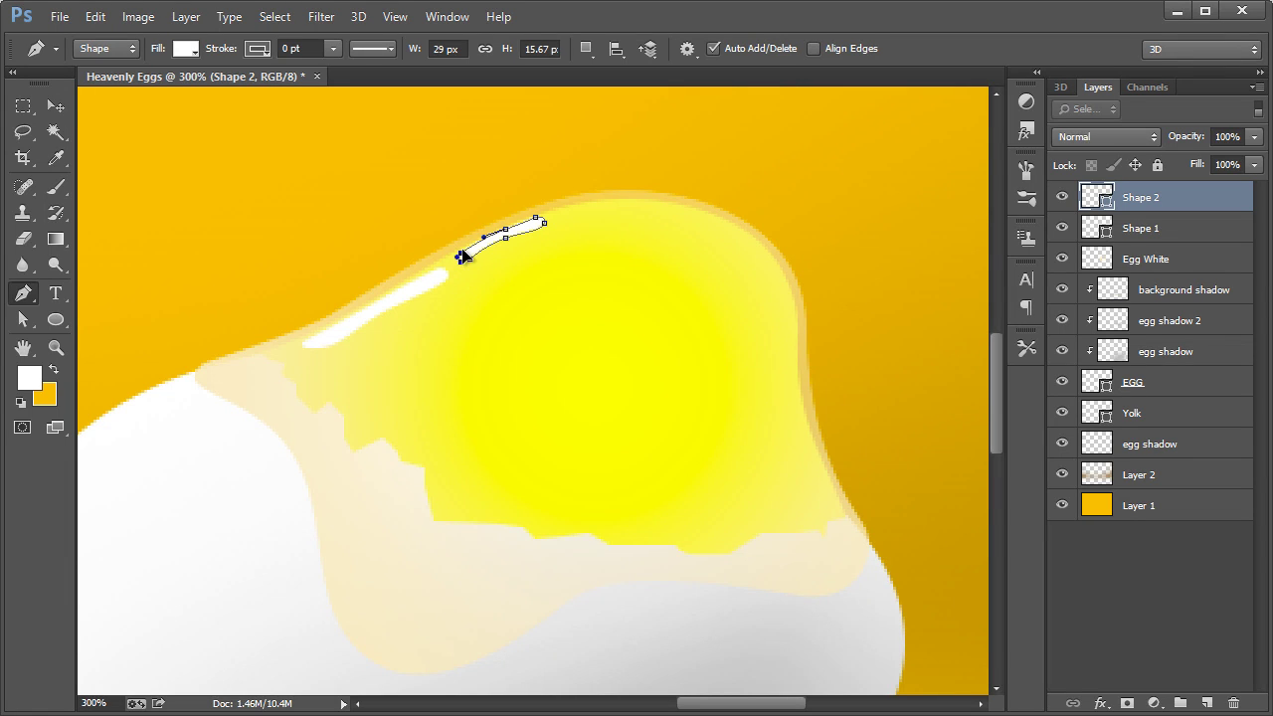
pyautogui.click(559, 211)
pyautogui.moveTo(577, 208); pyautogui.dragTo(562, 221)
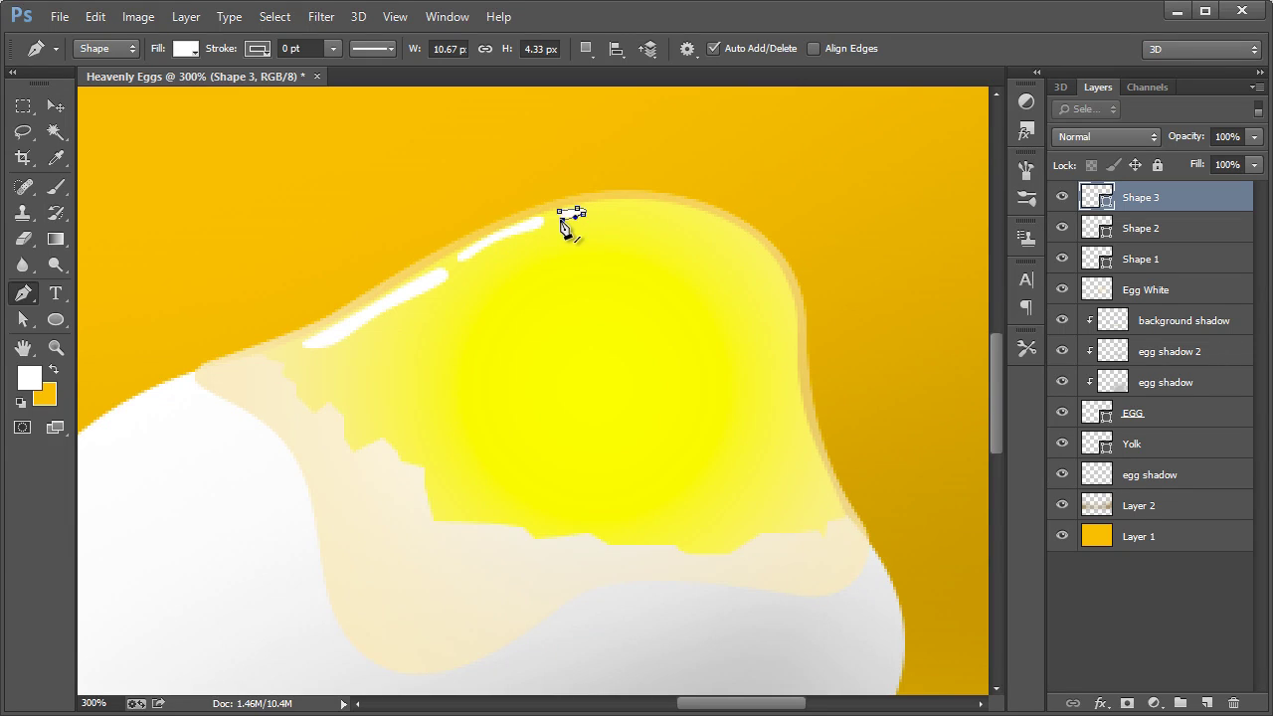
pyautogui.click(559, 211)
pyautogui.press('Return')
# Draw a small white curved highlight in the egg white's far left tip, about 16 by 16 px.
pyautogui.click(251, 357)
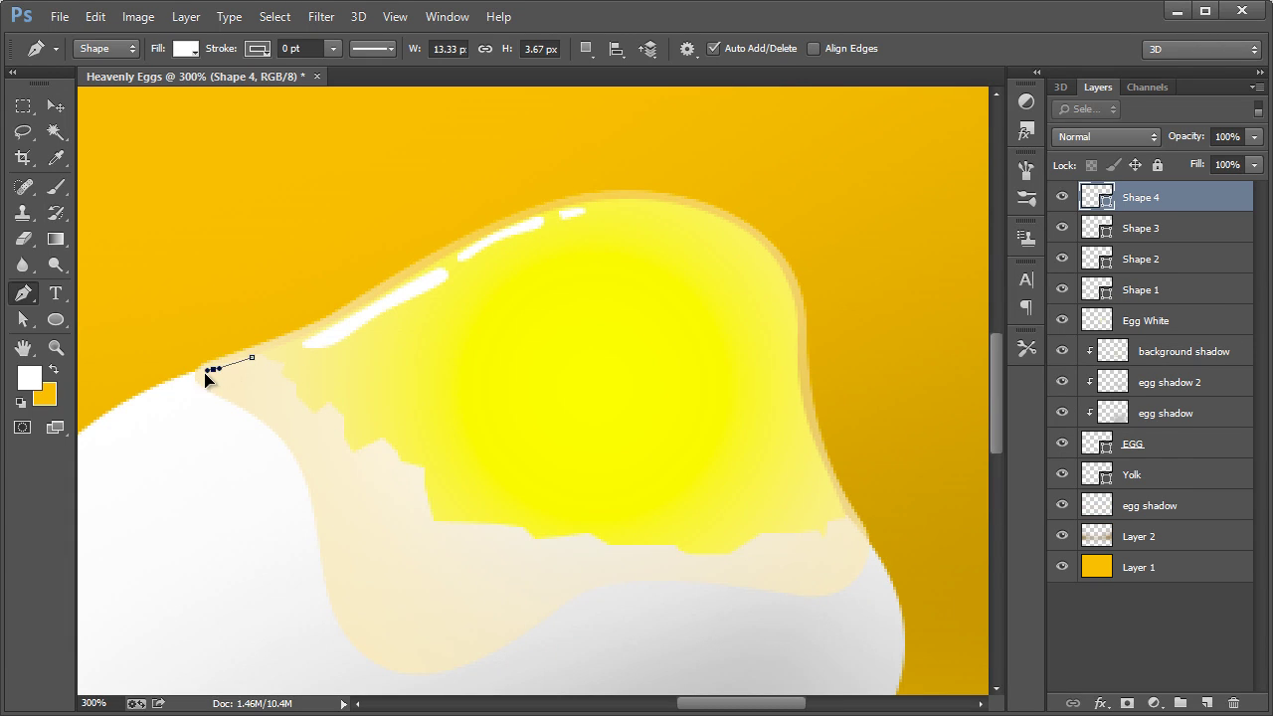
pyautogui.click(213, 369)
pyautogui.moveTo(225, 390); pyautogui.dragTo(242, 370)
pyautogui.scroll(-3, 350, 394)
pyautogui.click(324, 361)
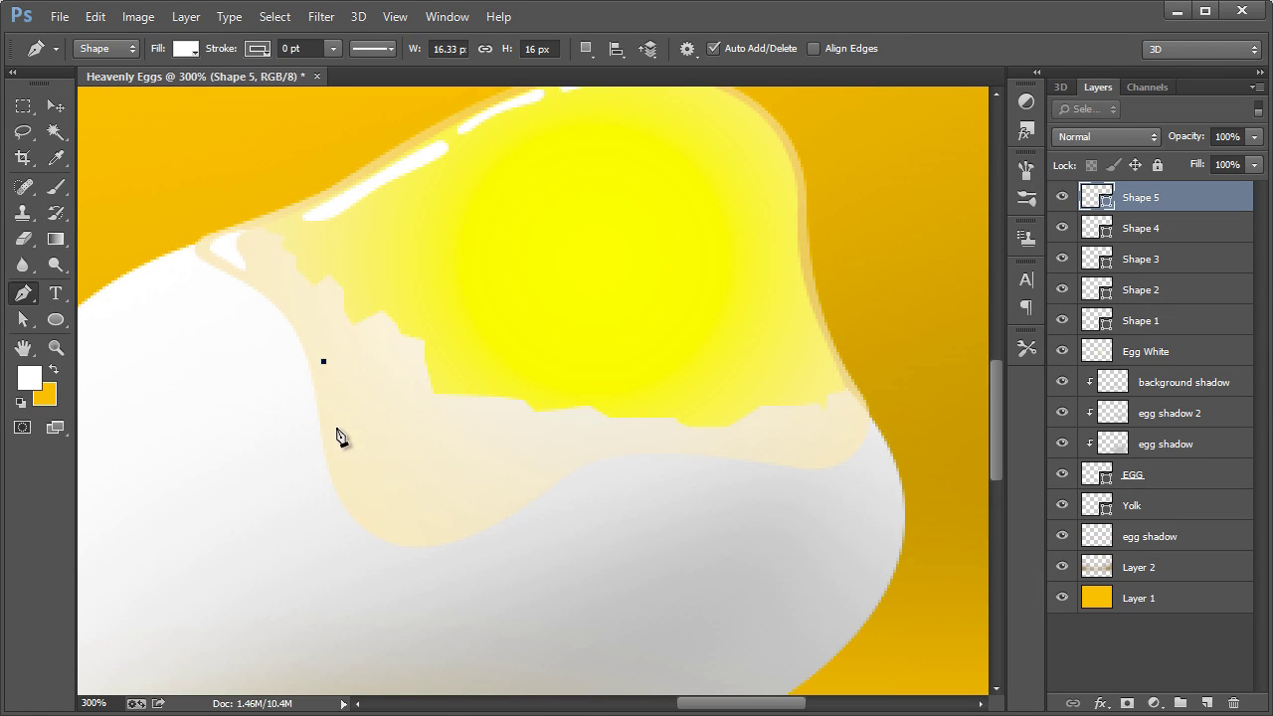
pyautogui.hotkey('ctrl', 'z')
pyautogui.hotkey('ctrl', 'alt', 'z')
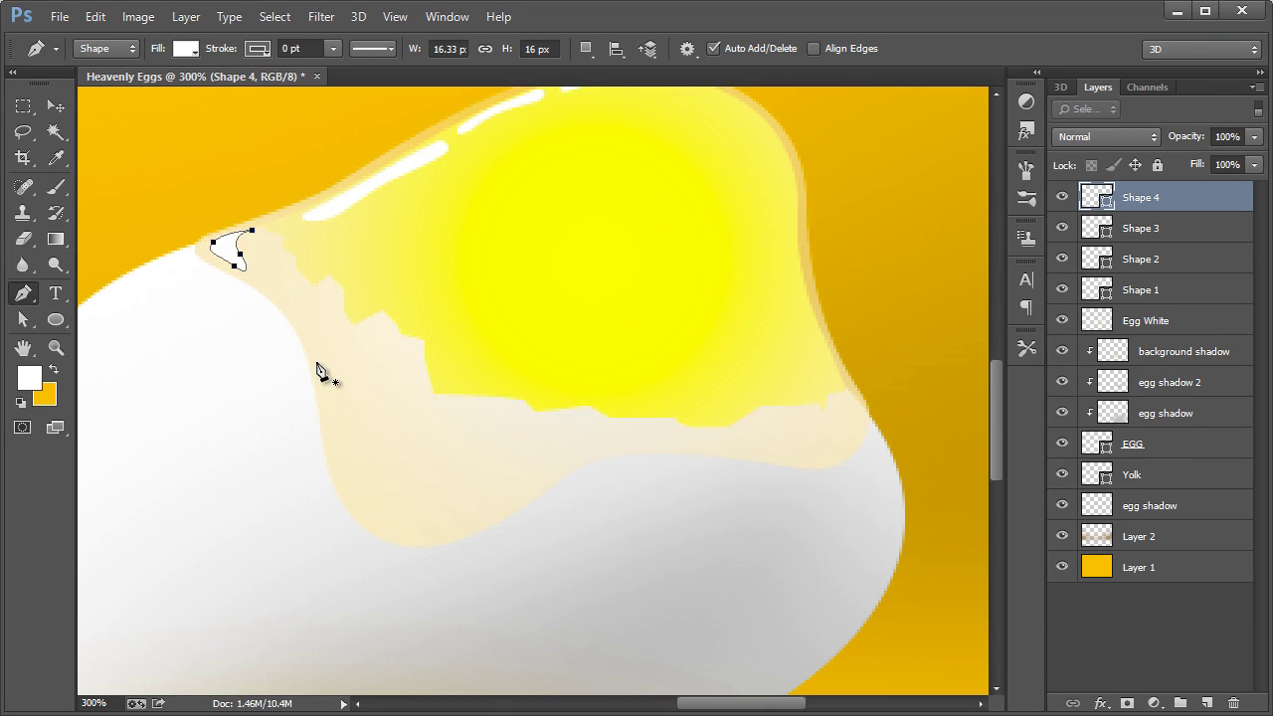
# Draw a long white Pen highlight down the left edge of the egg white's drip, about 20 by 59 px.
pyautogui.click(319, 361)
pyautogui.moveTo(331, 436); pyautogui.dragTo(330, 445)
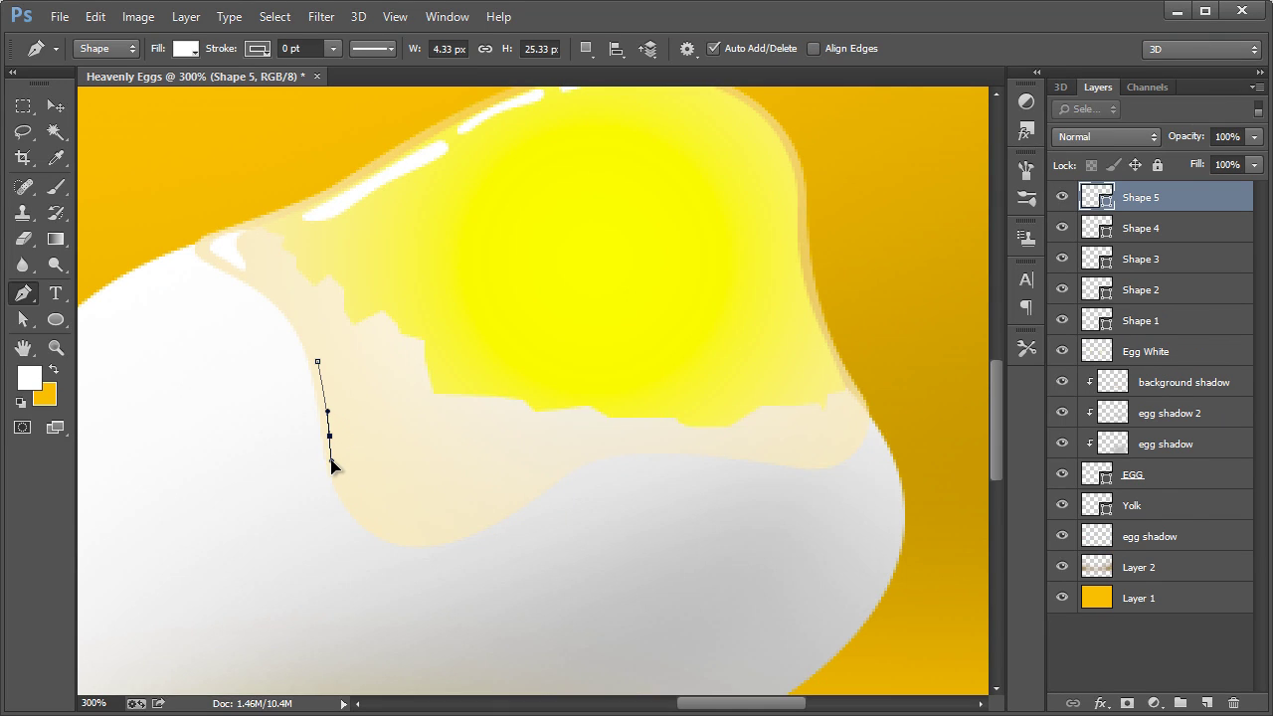
pyautogui.moveTo(359, 510); pyautogui.dragTo(376, 525)
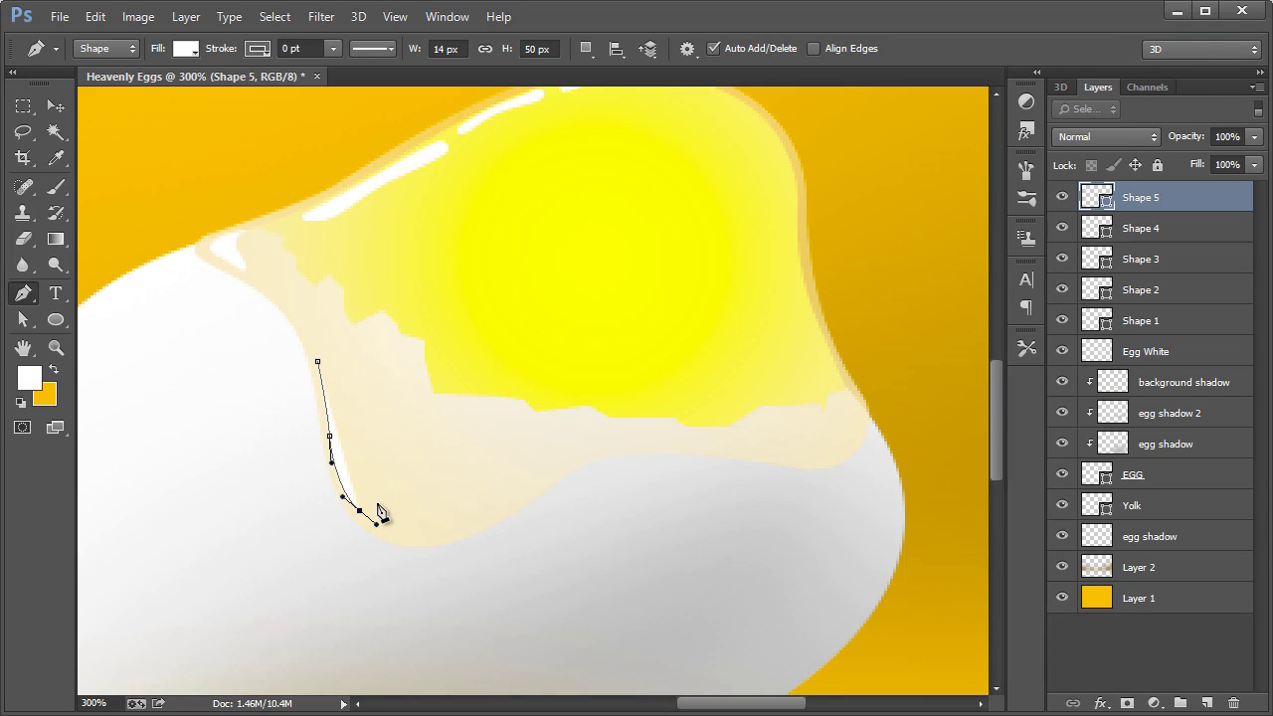
pyautogui.click(377, 505)
pyautogui.moveTo(353, 450); pyautogui.dragTo(326, 364)
pyautogui.click(317, 362)
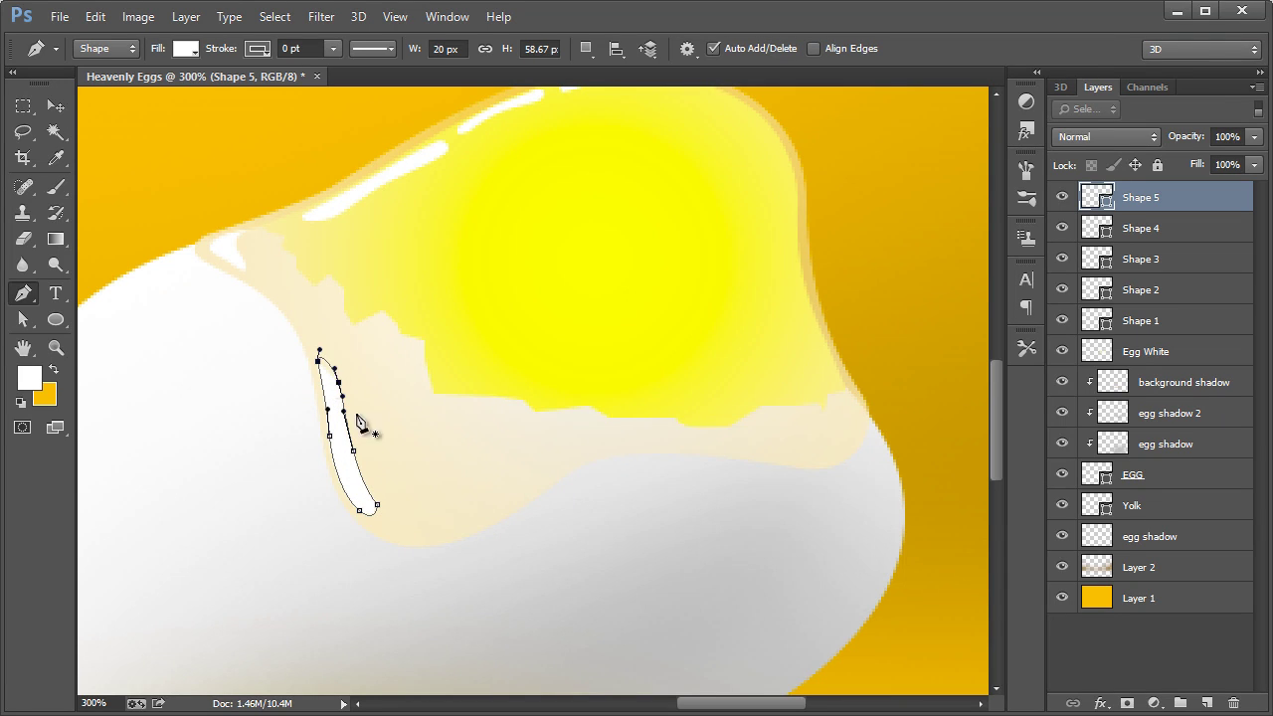
# Add a short white highlight at the bottom of the drip and a thin curved one, about 46 by 10 px, along the lower edge.
pyautogui.click(388, 528)
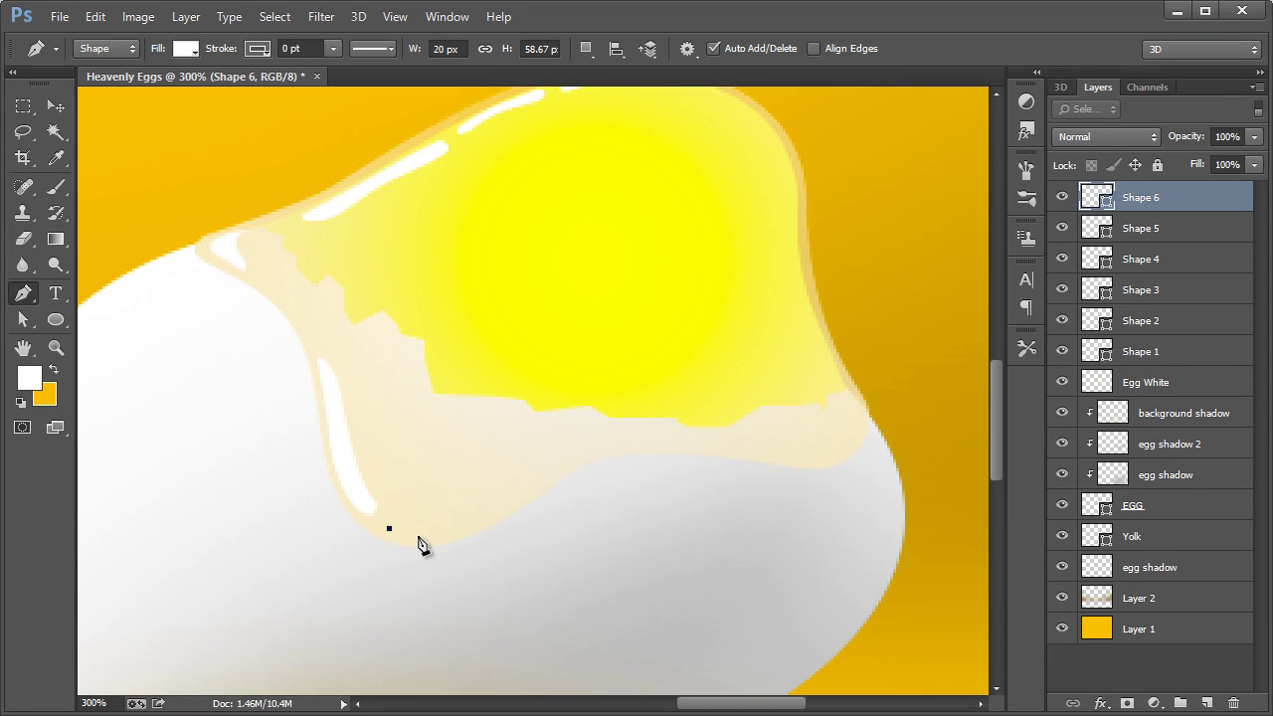
pyautogui.moveTo(456, 523); pyautogui.dragTo(421, 525)
pyautogui.click(391, 530)
pyautogui.click(562, 465)
pyautogui.moveTo(681, 443); pyautogui.dragTo(593, 455)
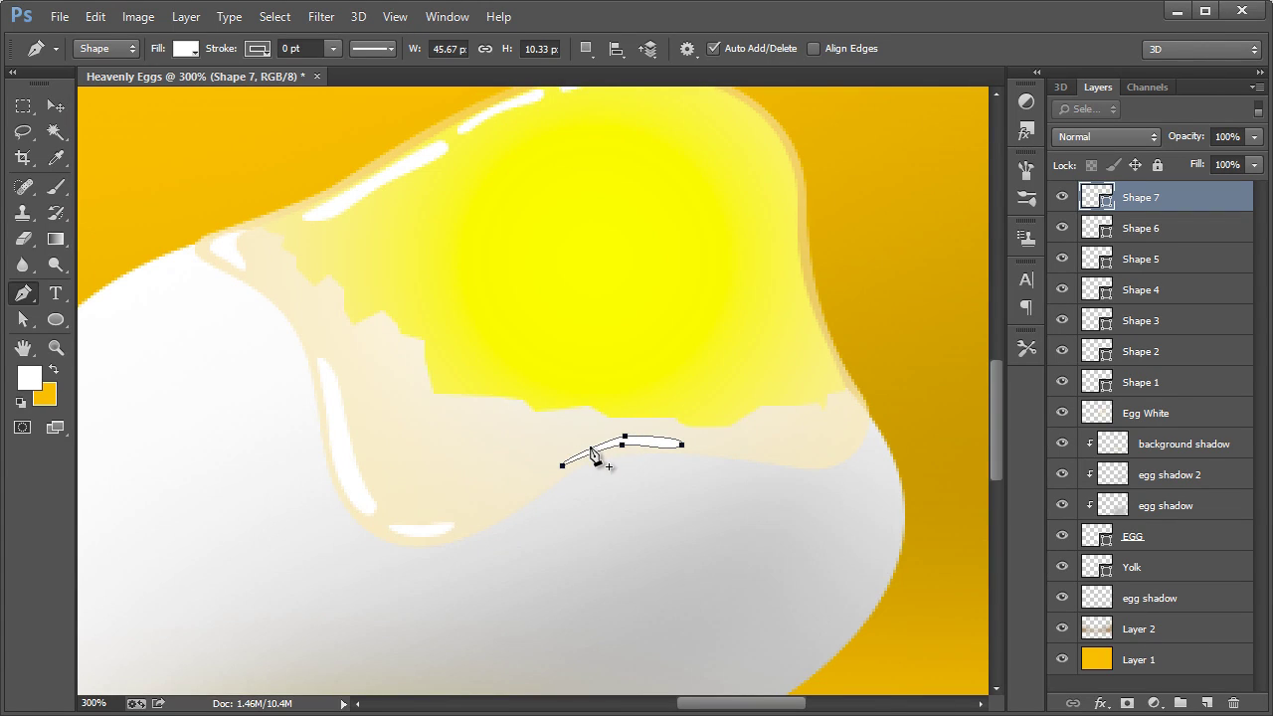
# Draw a thick white crescent highlight in the egg white's lower-right corner, about 21 by 32 px.
pyautogui.click(804, 457)
pyautogui.moveTo(848, 439); pyautogui.dragTo(821, 406)
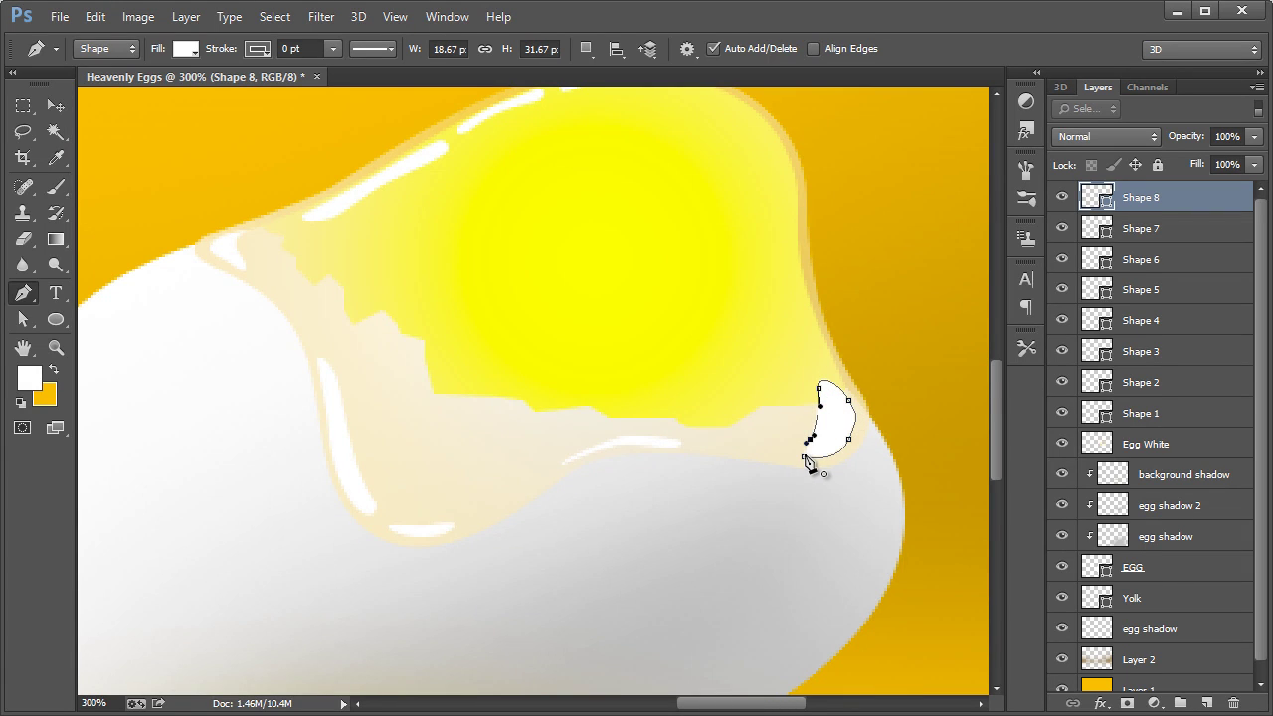
pyautogui.click(808, 459)
pyautogui.scroll(3, 583, 468)
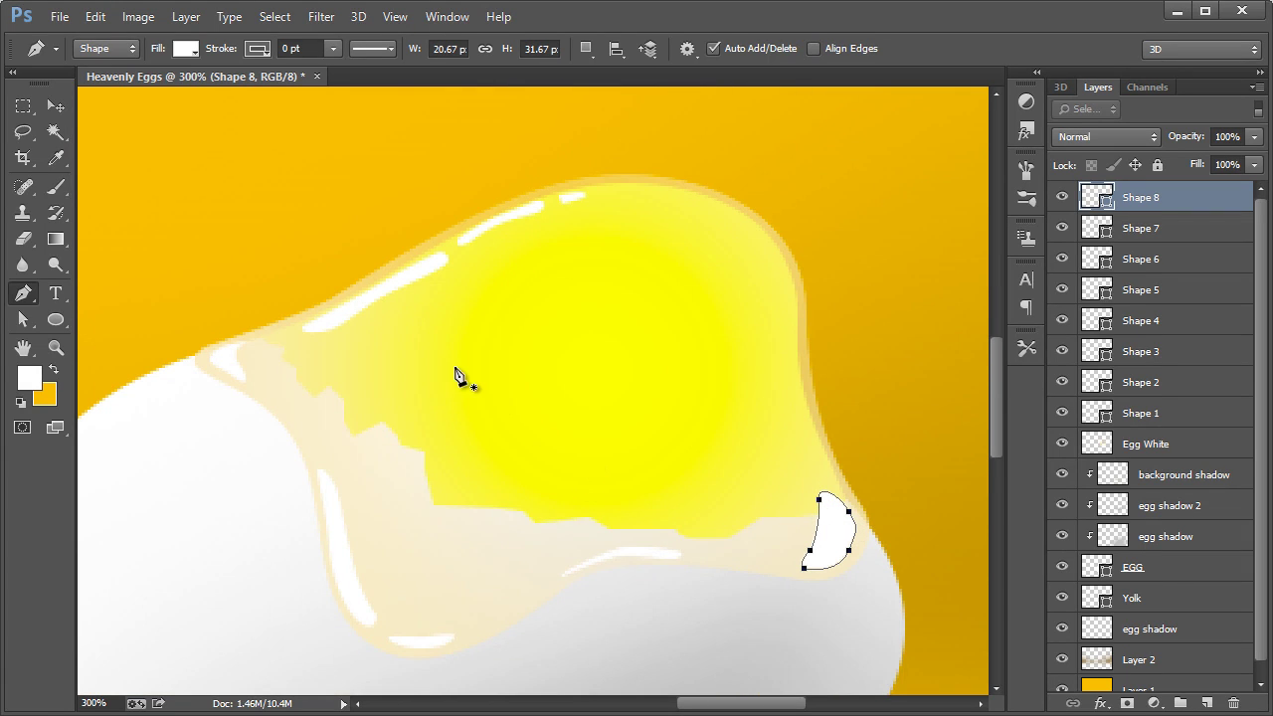
pyautogui.press('Return')
# Draw a large slanted white highlight on the yolk's upper left, about 59 by 59 px, and set its layer opacity to 60%.
pyautogui.click(607, 248)
pyautogui.moveTo(511, 300); pyautogui.dragTo(478, 337)
pyautogui.moveTo(449, 402); pyautogui.dragTo(457, 424)
pyautogui.moveTo(527, 371); pyautogui.dragTo(557, 336)
pyautogui.moveTo(607, 281); pyautogui.dragTo(618, 254)
pyautogui.moveTo(612, 261); pyautogui.dragTo(608, 255)
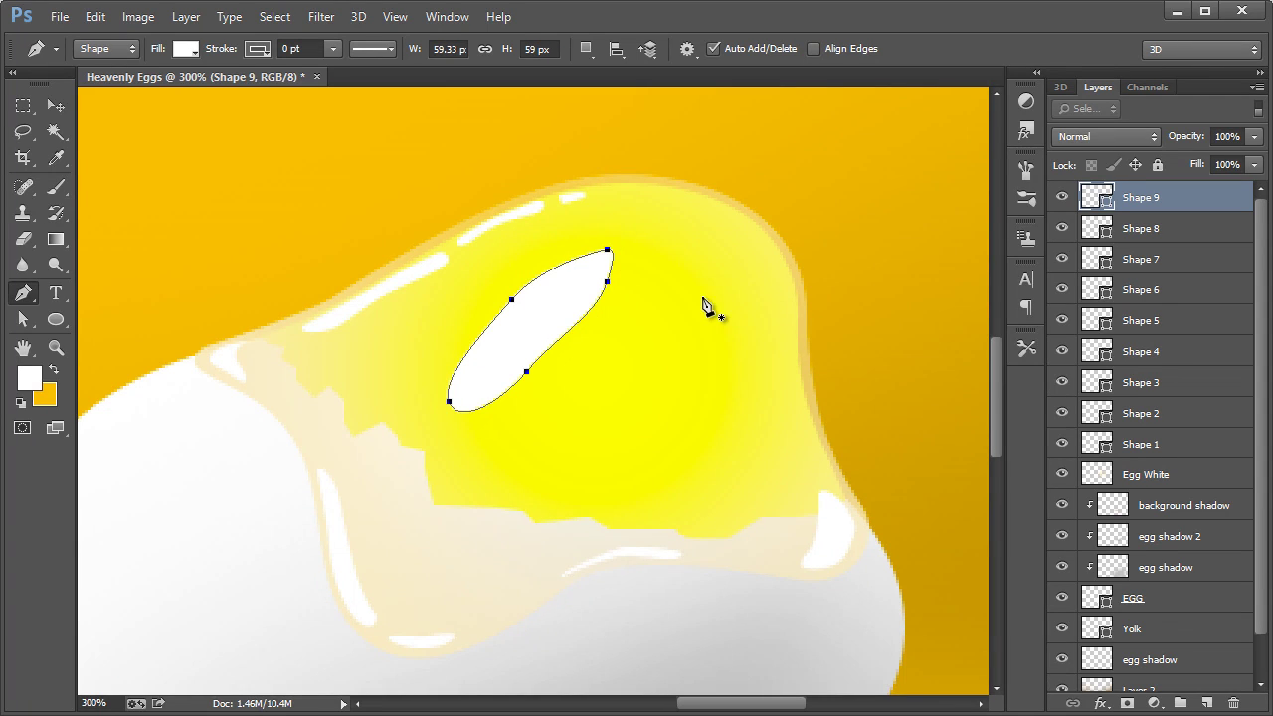
pyautogui.click(1254, 136)
pyautogui.moveTo(1255, 159); pyautogui.dragTo(1214, 155)
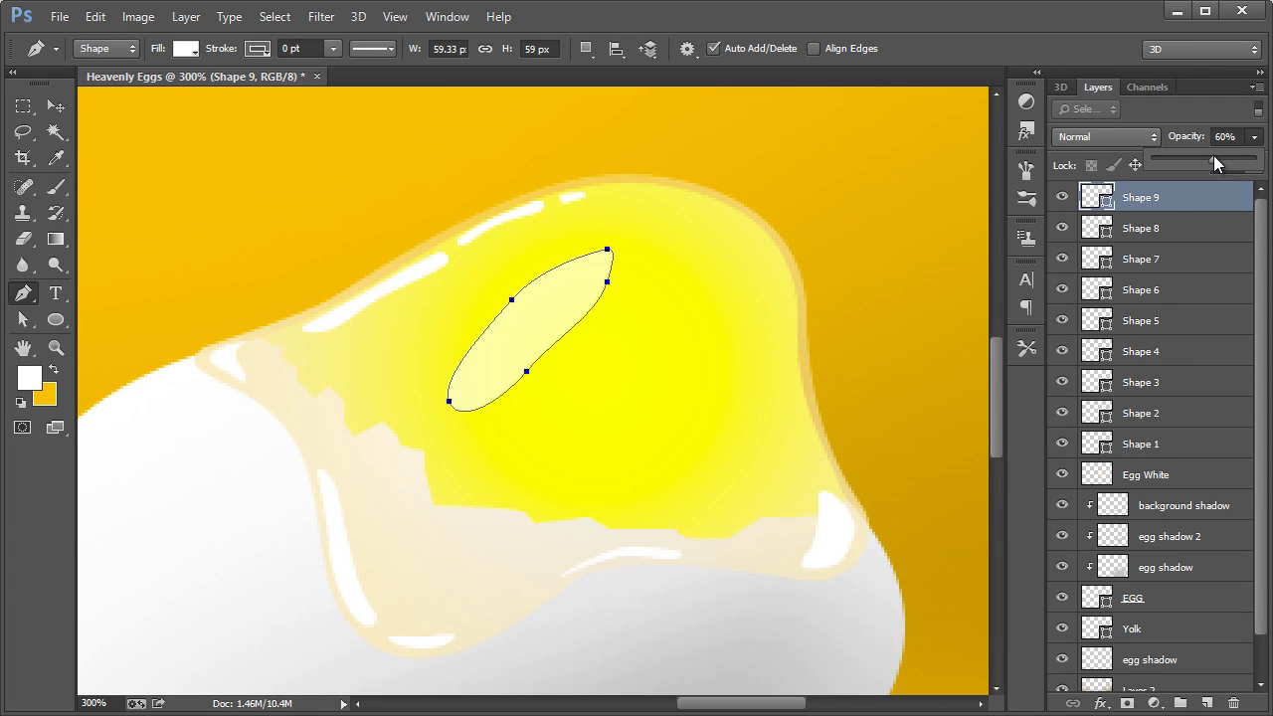
# Draw a white Pen highlight above the Shape 8 layer, parallel to and just below the first upper-left highlight, about 49 by 31 px.
pyautogui.click(1177, 229)
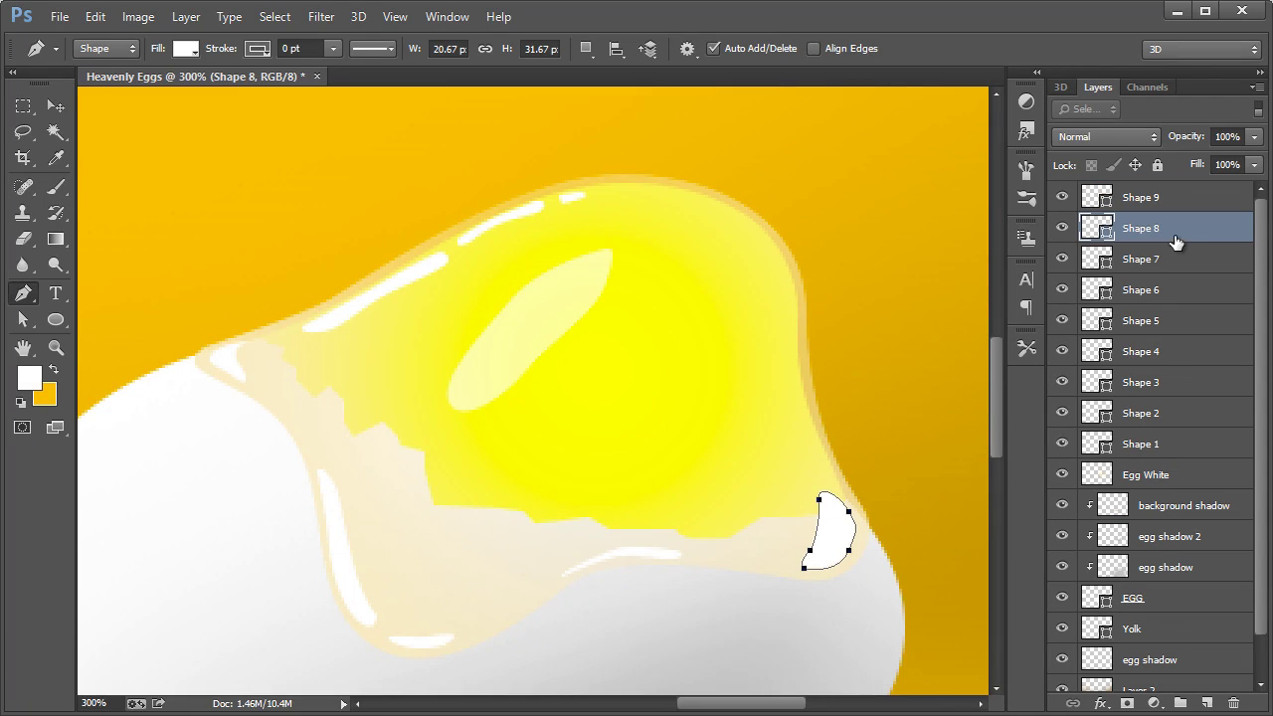
pyautogui.click(344, 347)
pyautogui.click(393, 320)
pyautogui.click(423, 306)
pyautogui.click(437, 290)
pyautogui.click(451, 284)
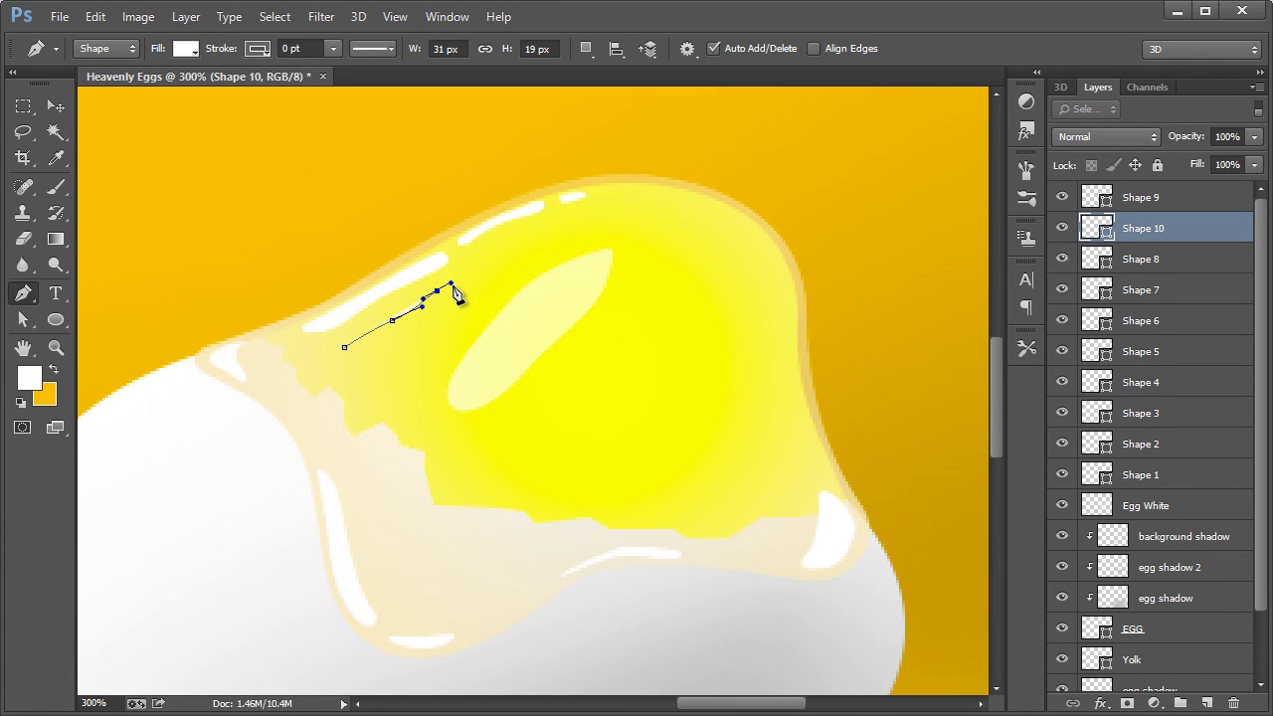
pyautogui.click(437, 301)
pyautogui.click(377, 344)
pyautogui.moveTo(330, 368); pyautogui.dragTo(313, 379)
pyautogui.click(345, 350)
pyautogui.press('Return')
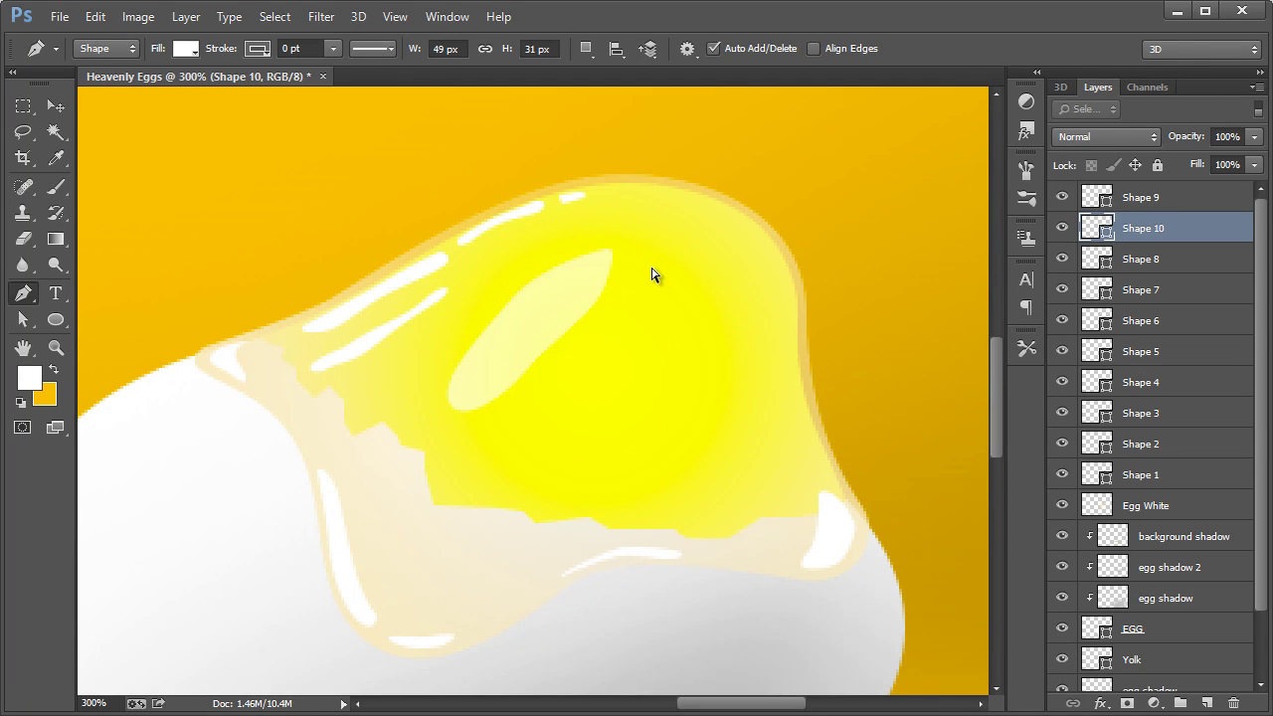
# Create a new layer above Yolk that uses the Yolk layer as its clipping mask.
pyautogui.hotkey('ctrl', '1')
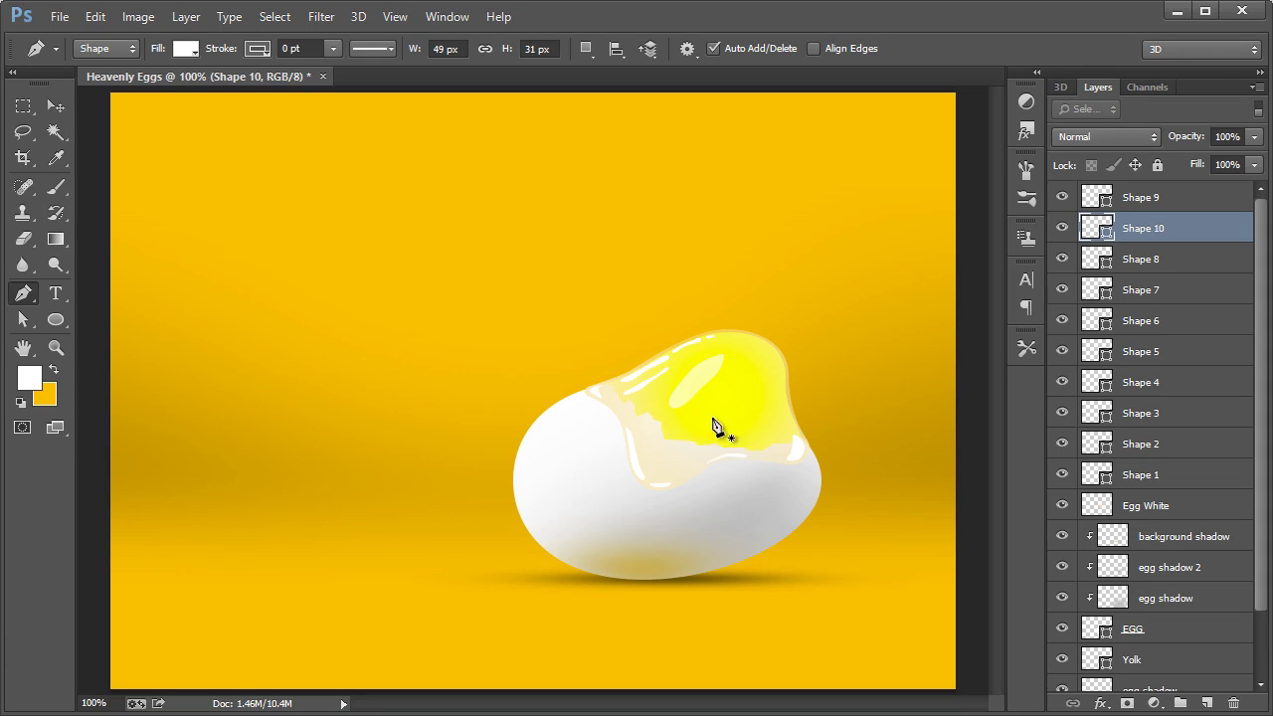
pyautogui.scroll(-3, 1153, 577)
pyautogui.click(1141, 584)
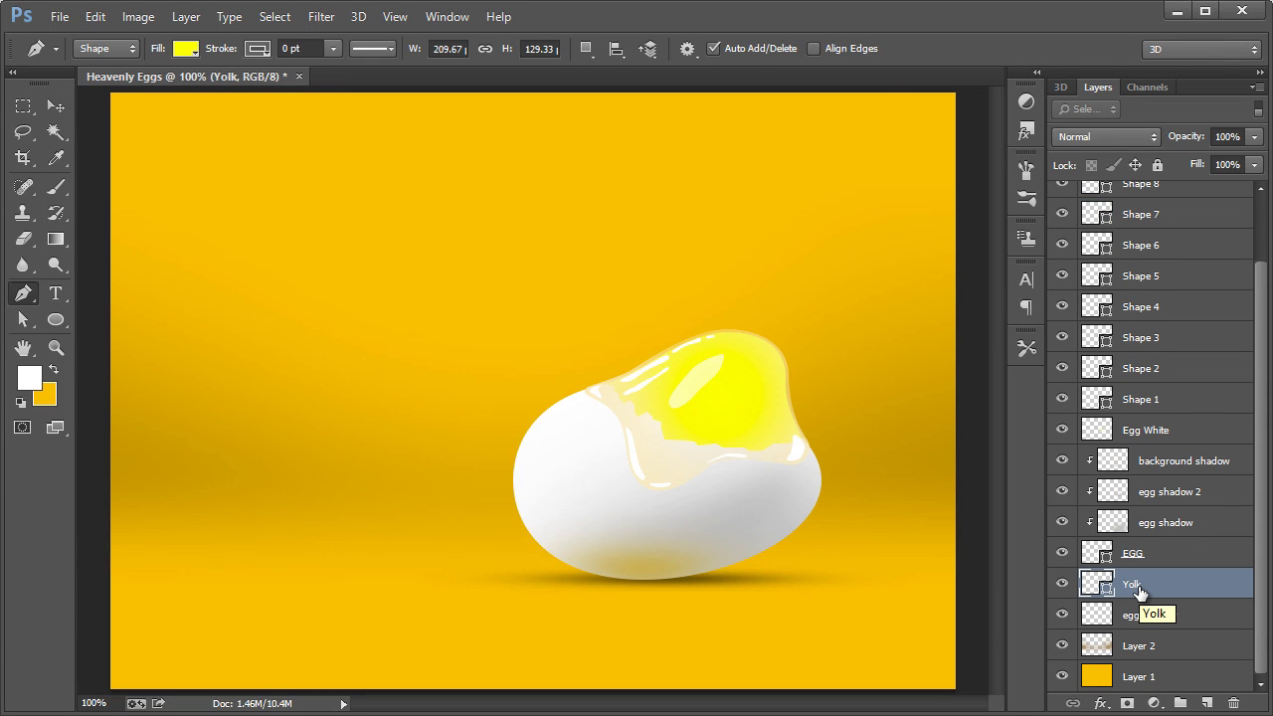
pyautogui.hotkey('ctrl', 'shift', 'n')
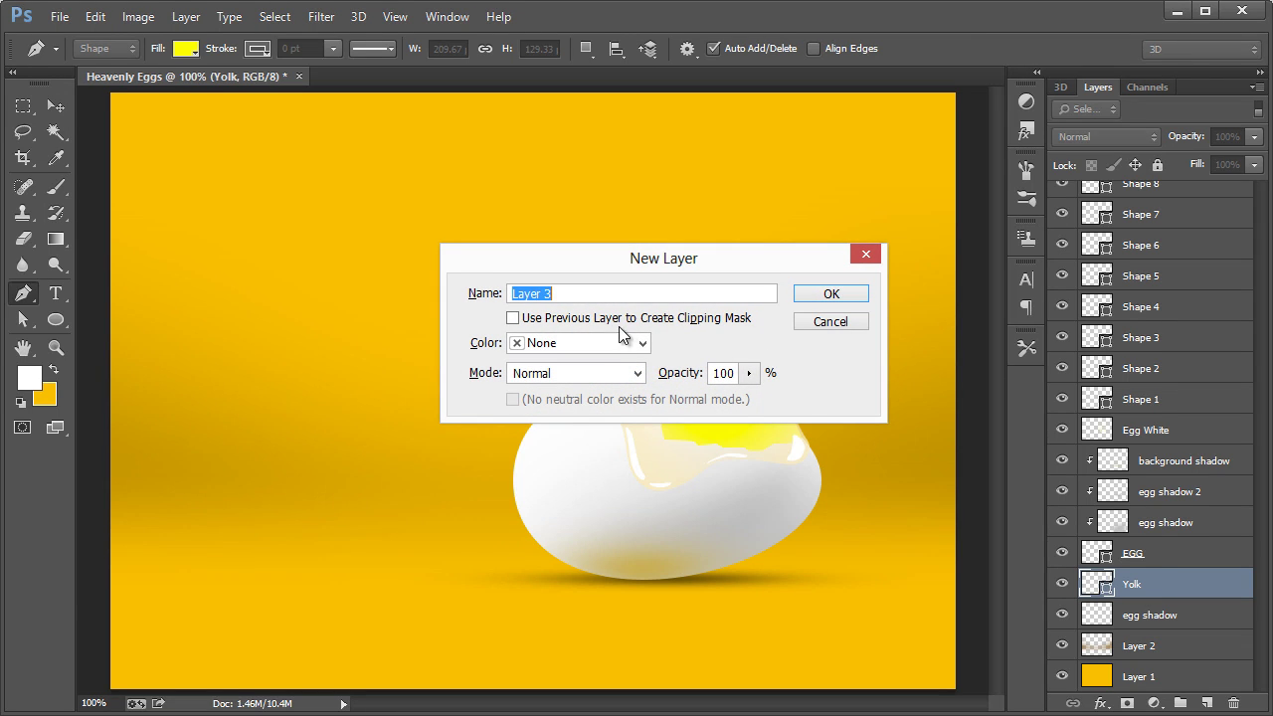
pyautogui.click(608, 320)
pyautogui.click(835, 297)
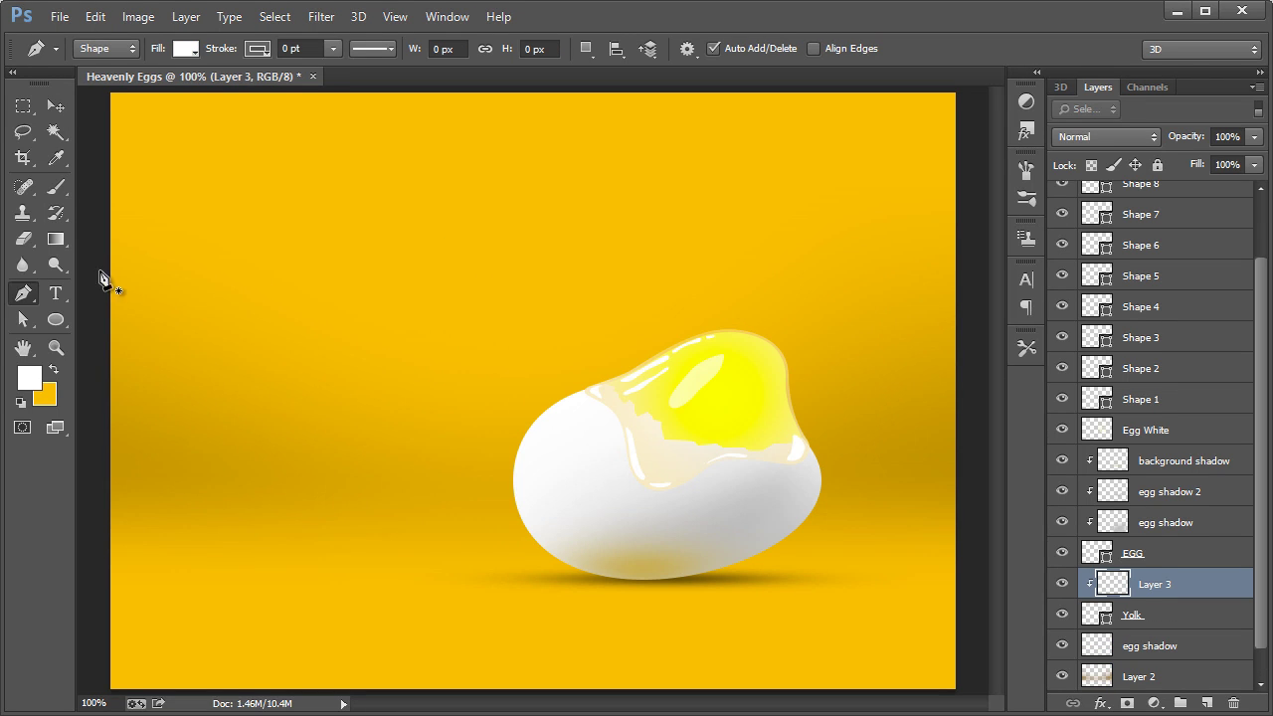
# Set the Brush tool to 47 px and choose the dark yellow #bdb614 as the foreground colour.
pyautogui.click(55, 189)
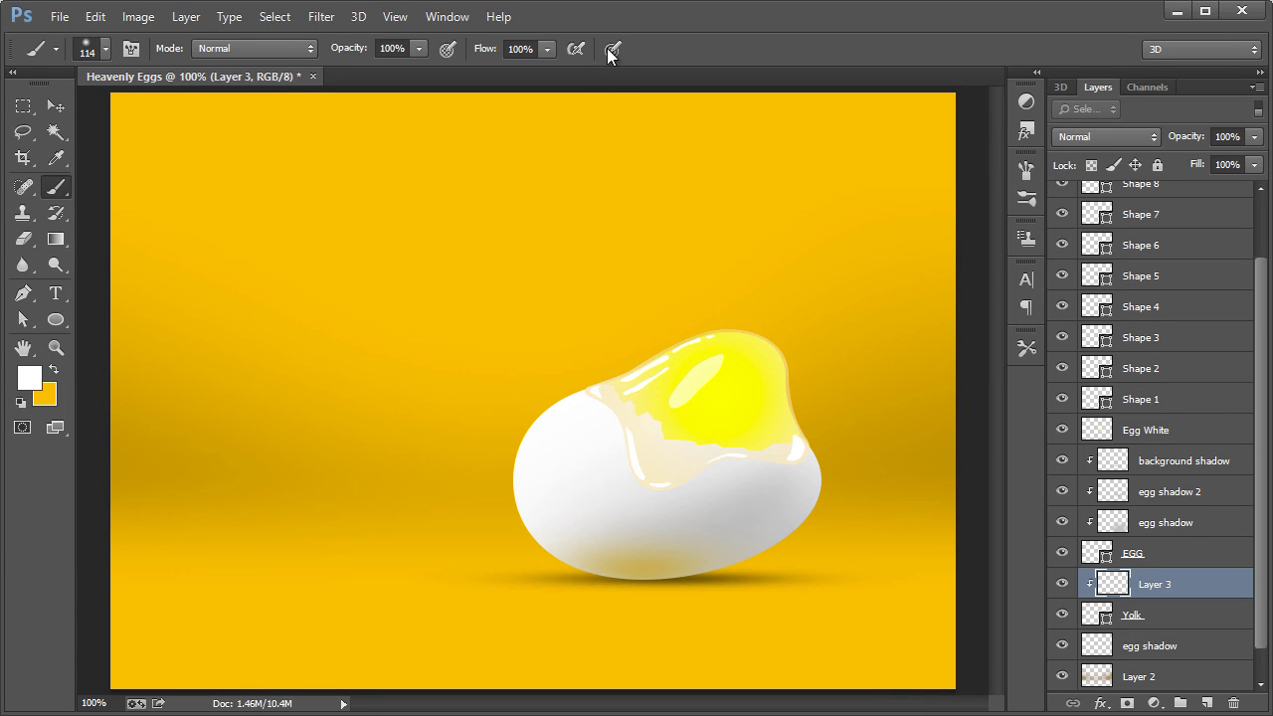
pyautogui.click(93, 52)
pyautogui.press('Return')
pyautogui.click(612, 391)
pyautogui.click(33, 386)
pyautogui.click(678, 410)
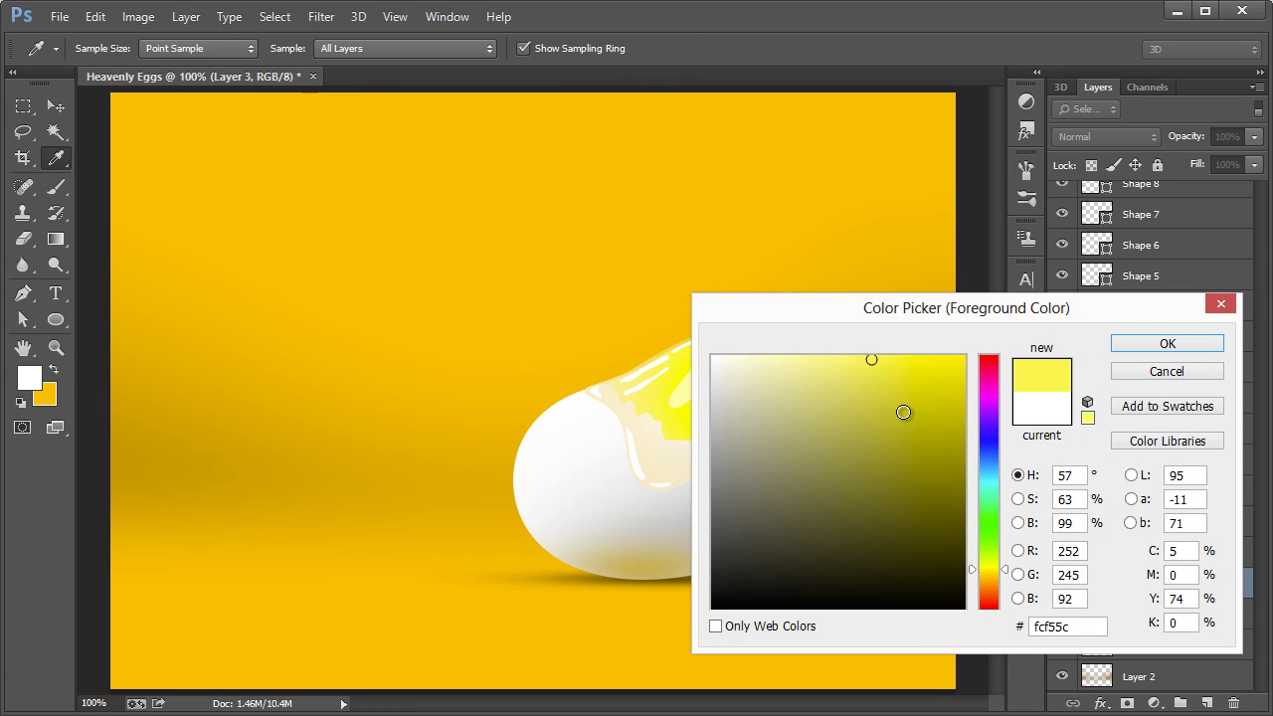
pyautogui.moveTo(903, 411); pyautogui.dragTo(938, 421)
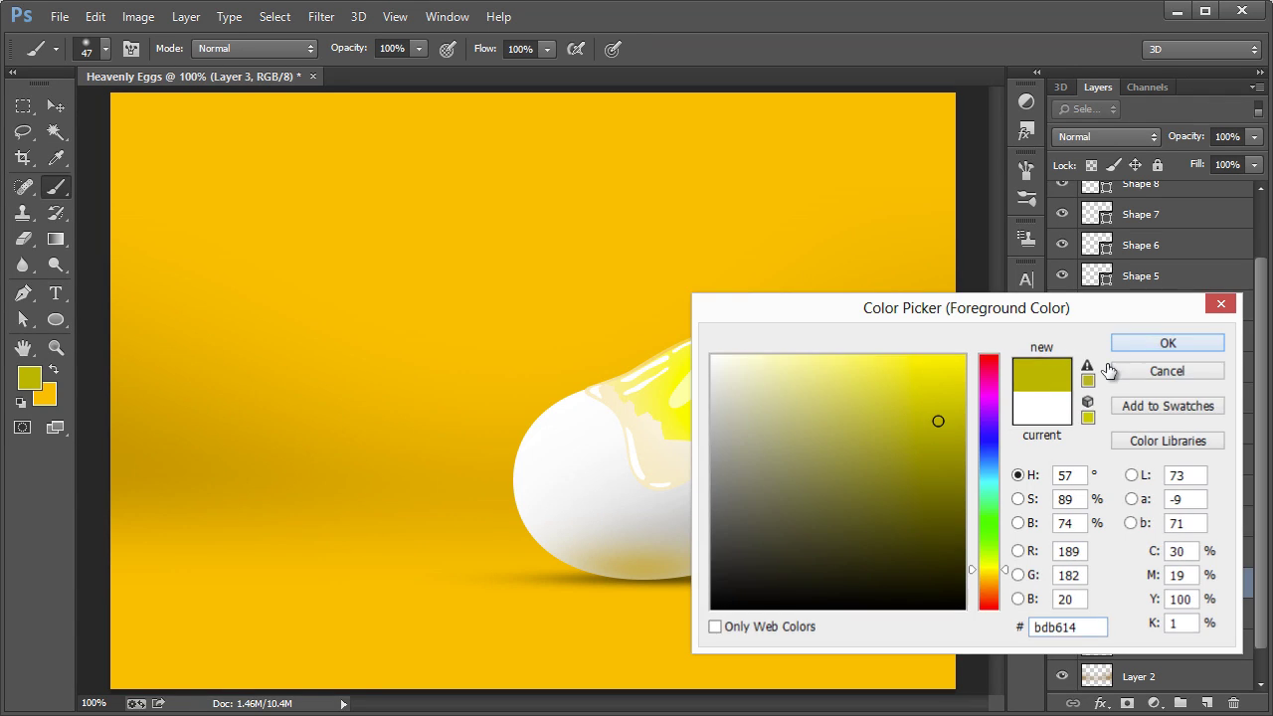
pyautogui.click(1144, 343)
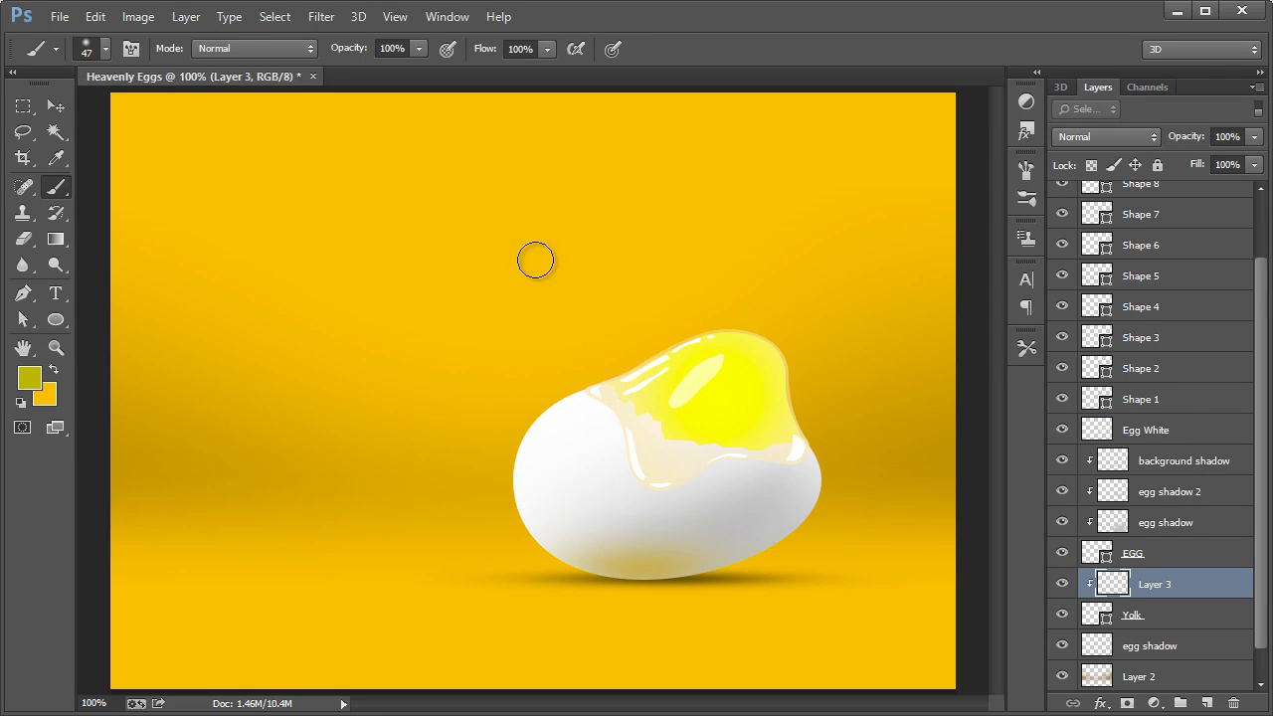
# Paint a soft dark-yellow shadow along the yolk's lower edge on Layer 3 and reduce the layer's opacity to 34%.
pyautogui.click(104, 50)
pyautogui.moveTo(130, 110); pyautogui.dragTo(140, 111)
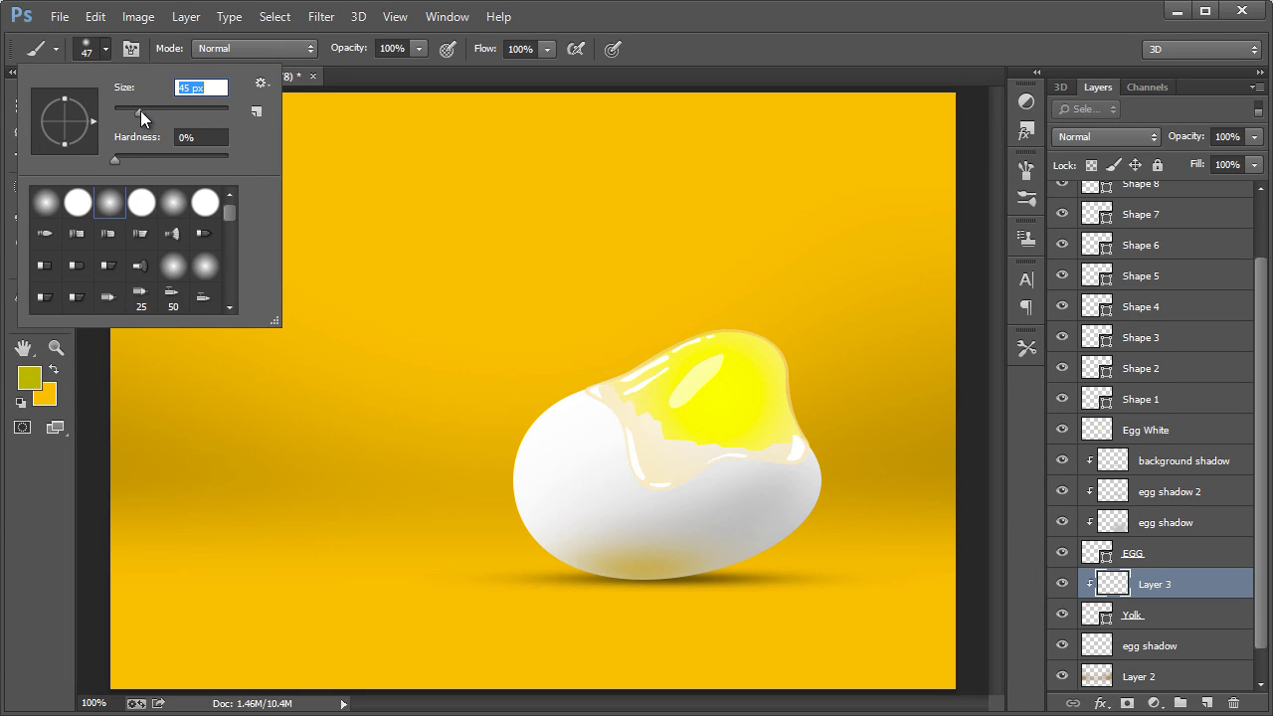
pyautogui.click(128, 159)
pyautogui.click(707, 312)
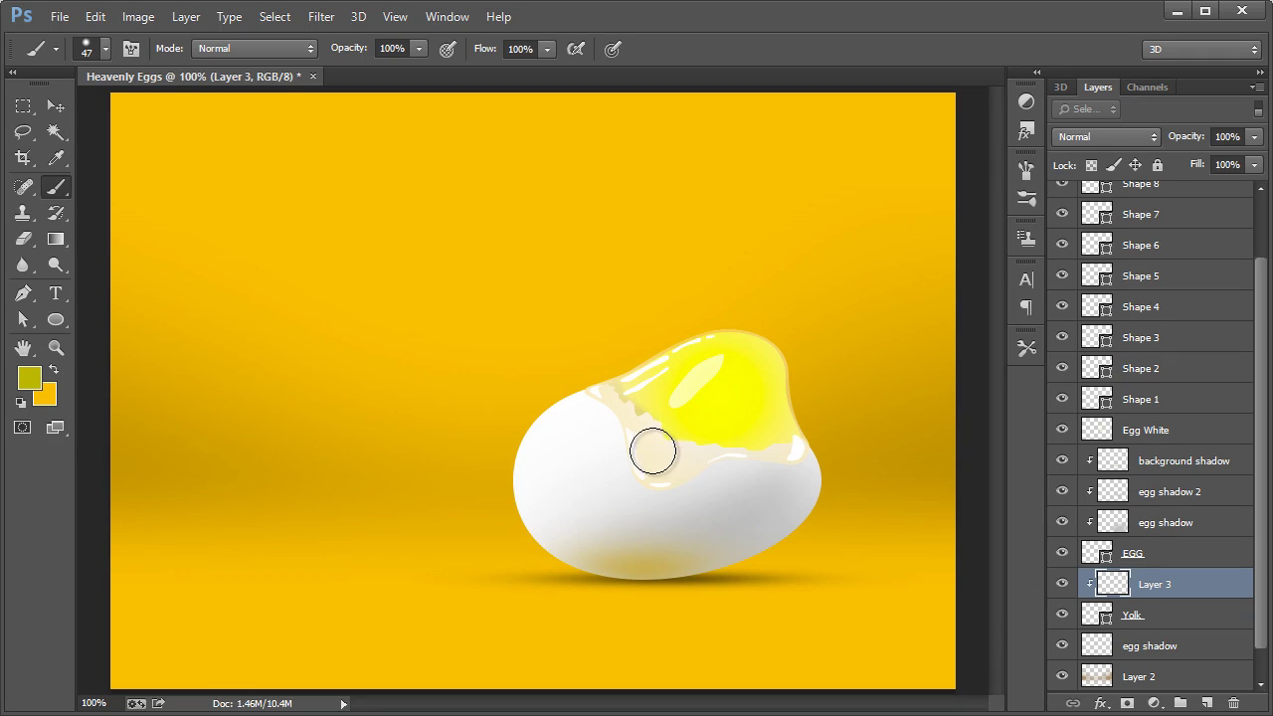
pyautogui.moveTo(653, 452)
pyautogui.mouseDown()
pyautogui.moveTo(747, 469)
pyautogui.moveTo(817, 461)
pyautogui.mouseUp()
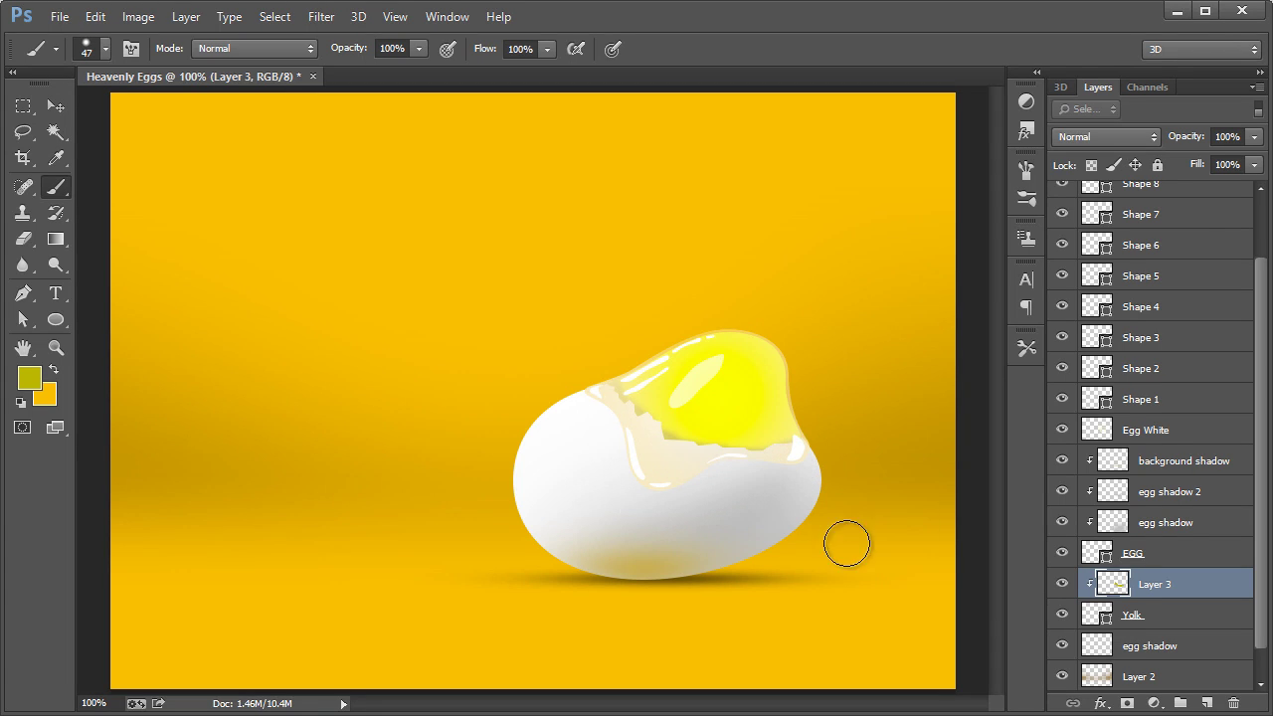
pyautogui.click(1254, 136)
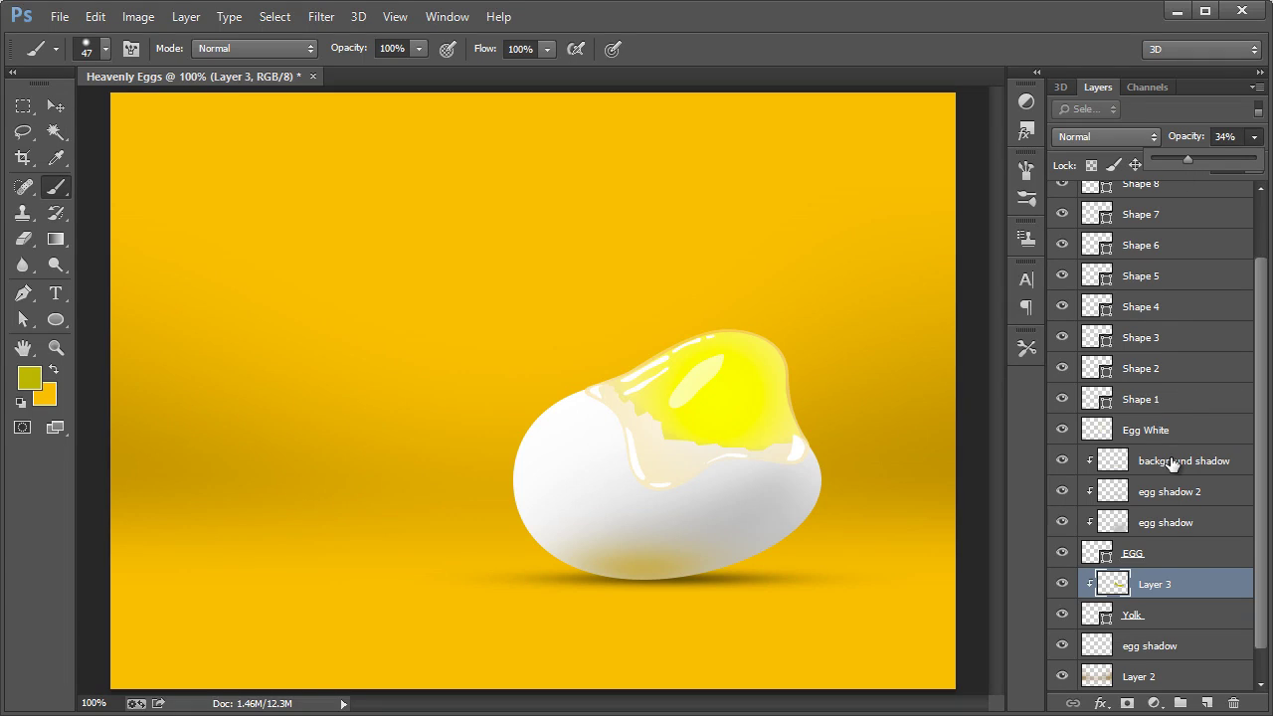
# Change the Yolk shape's fill colour to the warmer yellow #ffde00.
pyautogui.scroll(-1, 1180, 567)
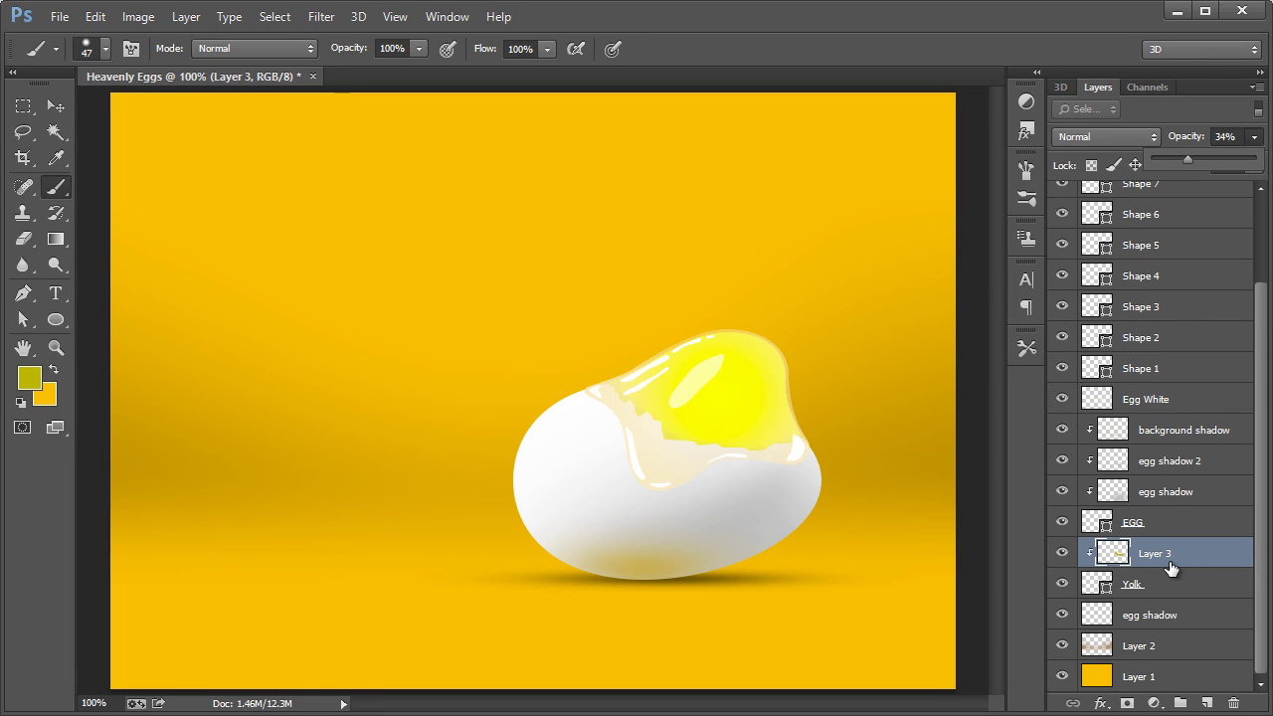
pyautogui.doubleClick(1150, 591)
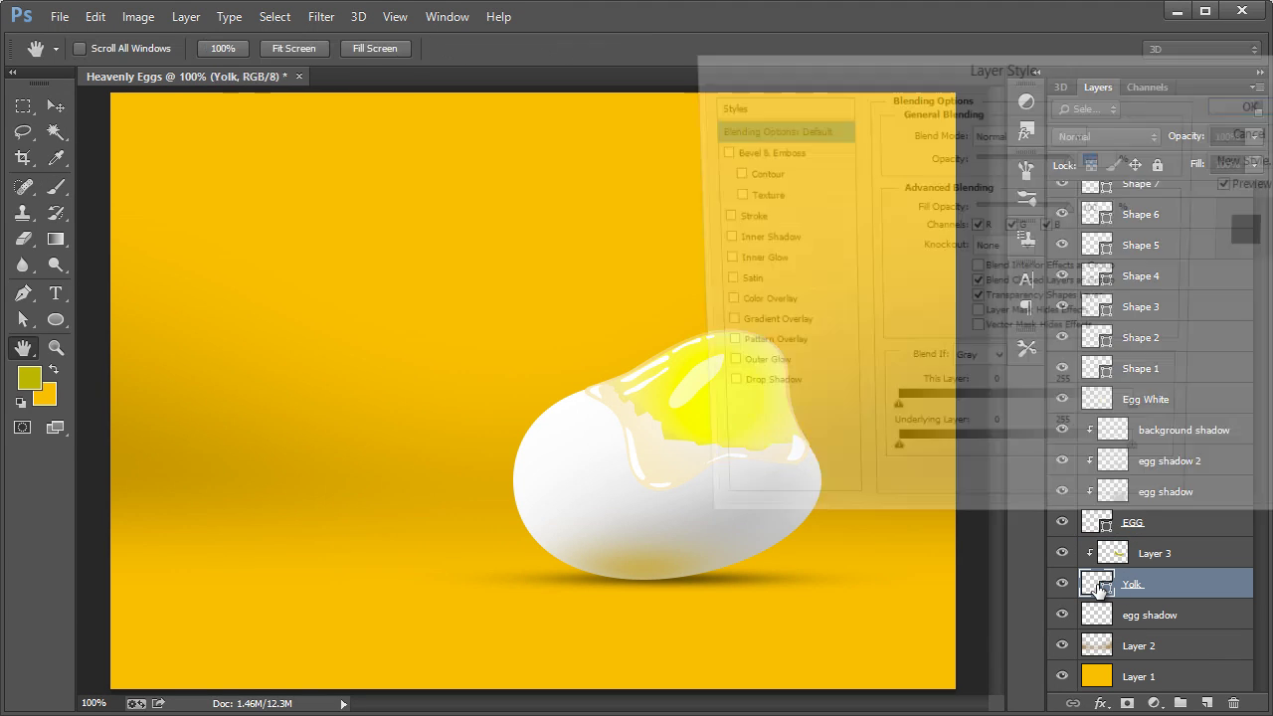
pyautogui.click(1248, 132)
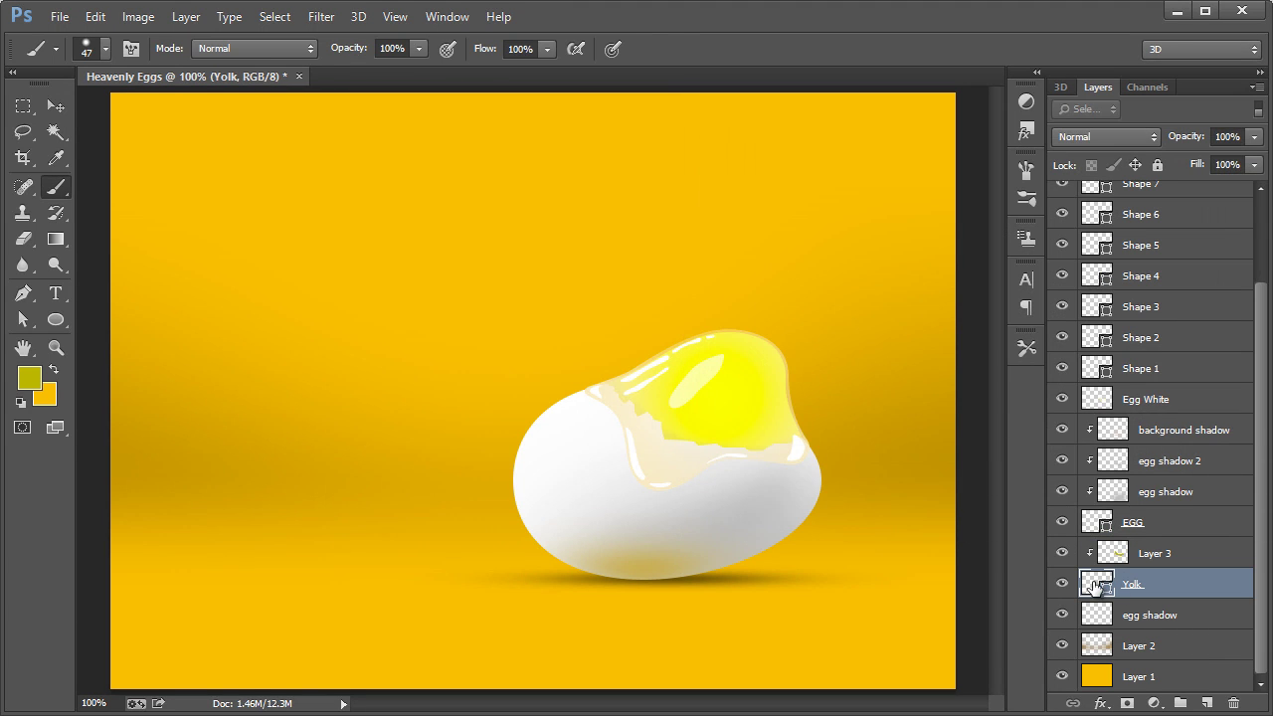
pyautogui.doubleClick(1095, 586)
pyautogui.moveTo(809, 304); pyautogui.dragTo(152, 139)
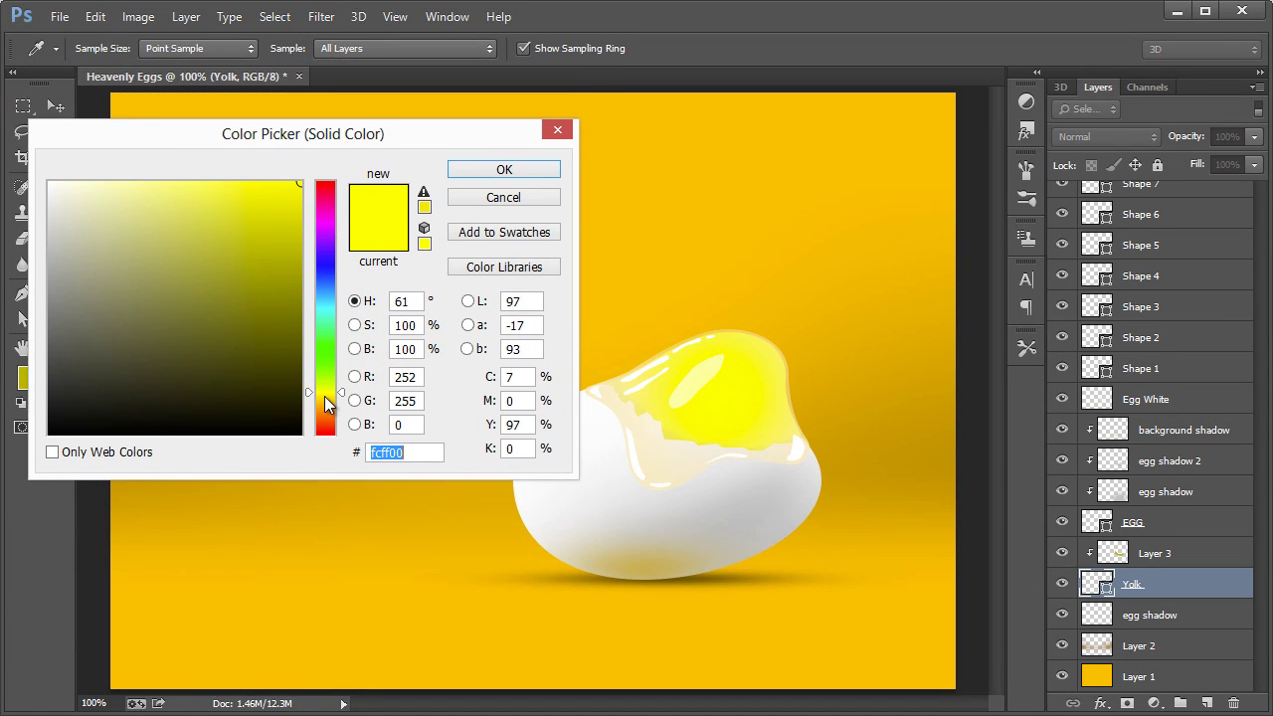
pyautogui.click(326, 395)
pyautogui.moveTo(326, 396); pyautogui.dragTo(326, 399)
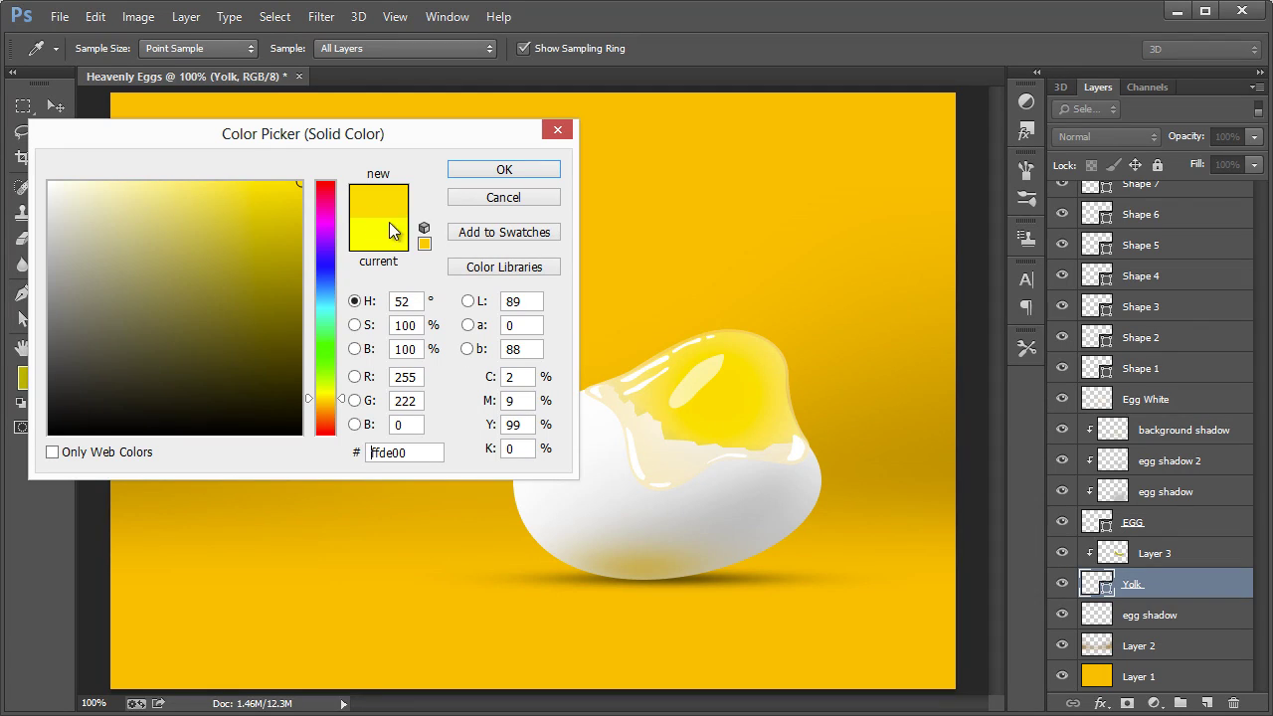
pyautogui.click(522, 173)
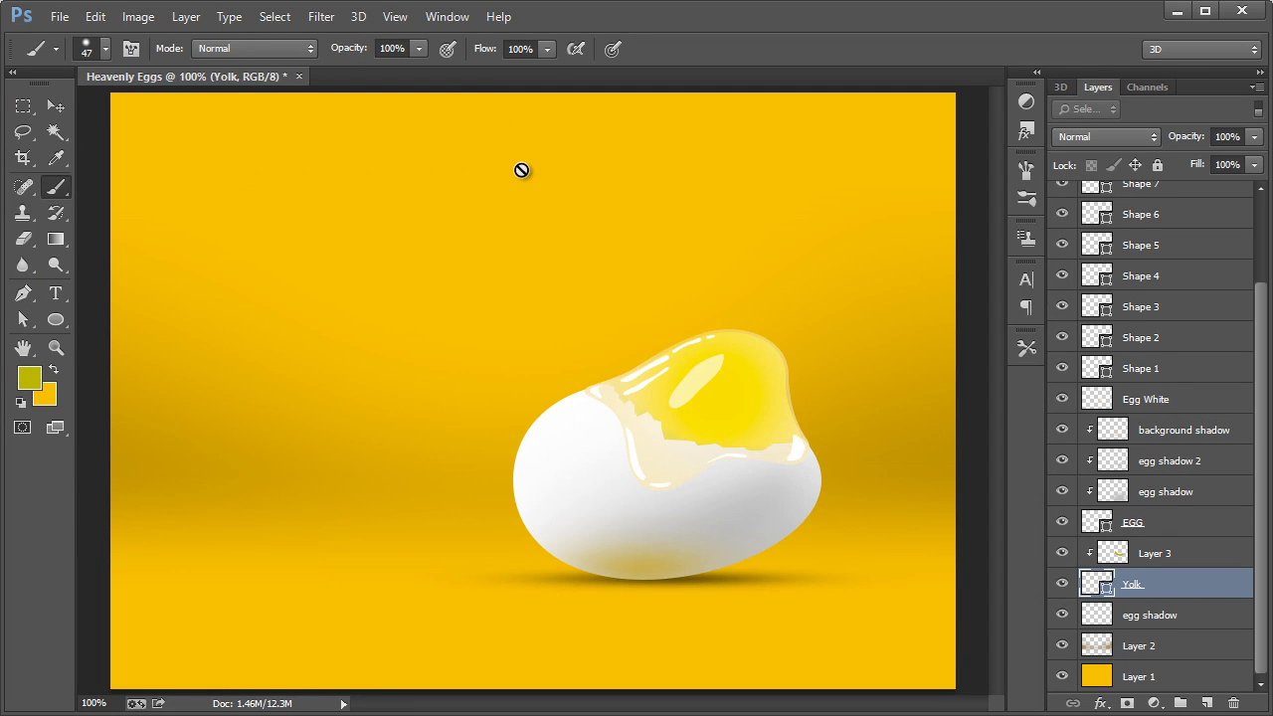
# Select all the highlight layers from Shape 1 up to Shape 9 and put them in one group.
pyautogui.click(53, 105)
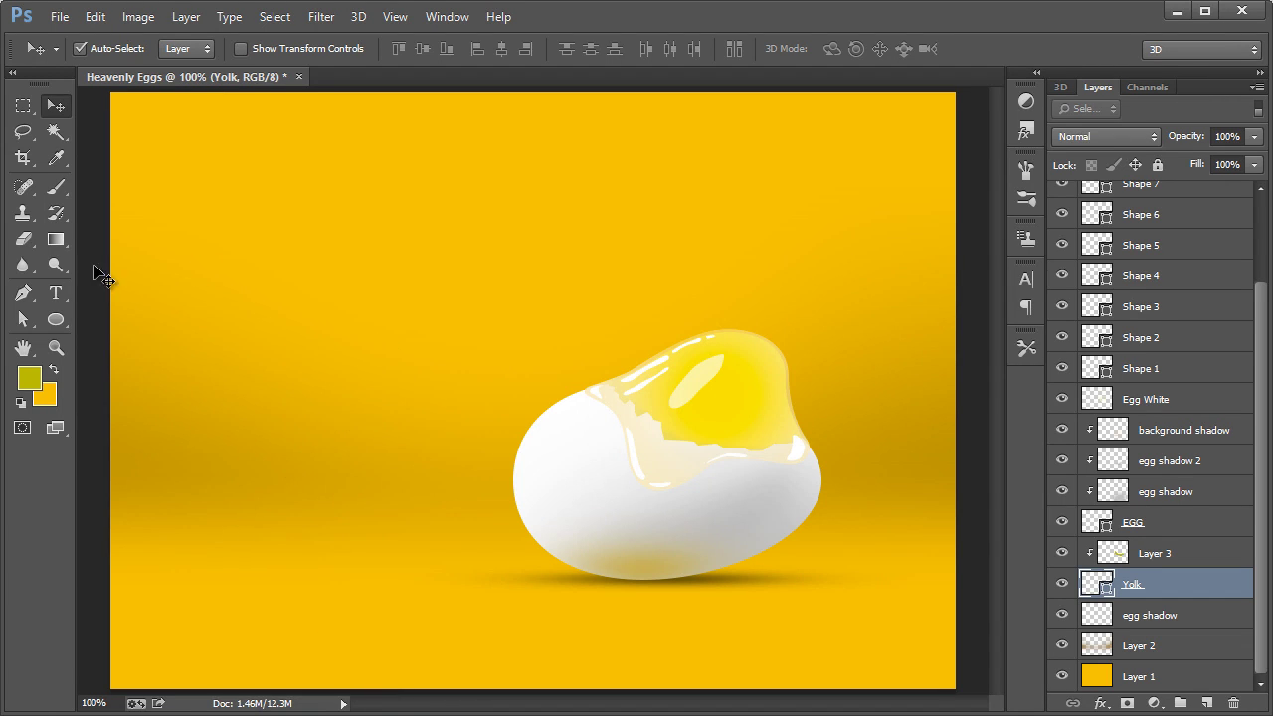
pyautogui.click(55, 294)
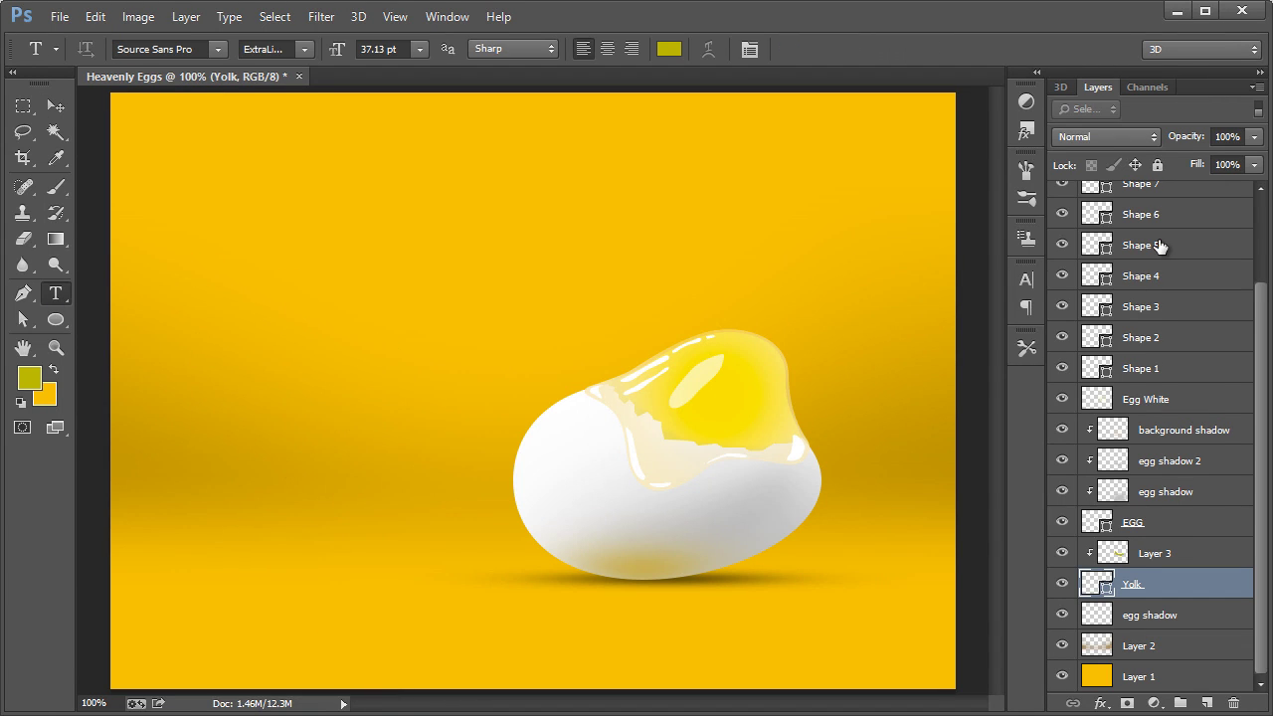
pyautogui.scroll(3, 1153, 247)
pyautogui.click(1140, 197)
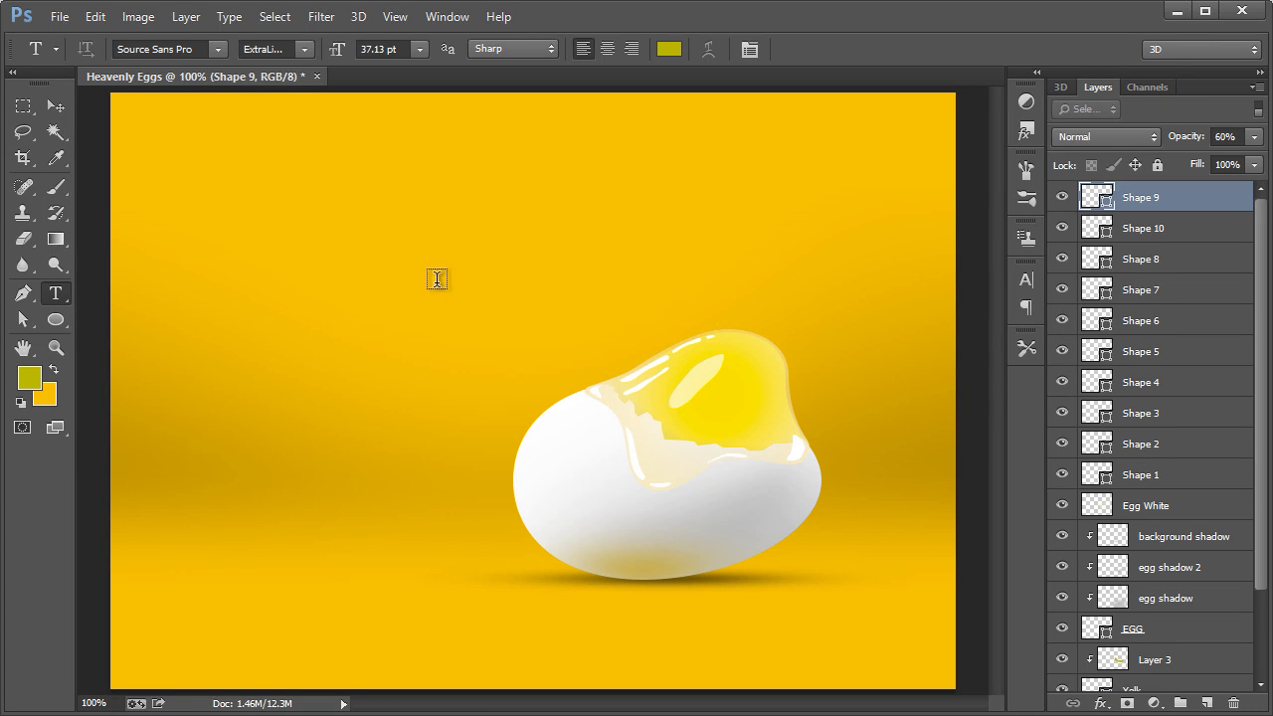
pyautogui.click(1122, 481)
pyautogui.click(1062, 479)
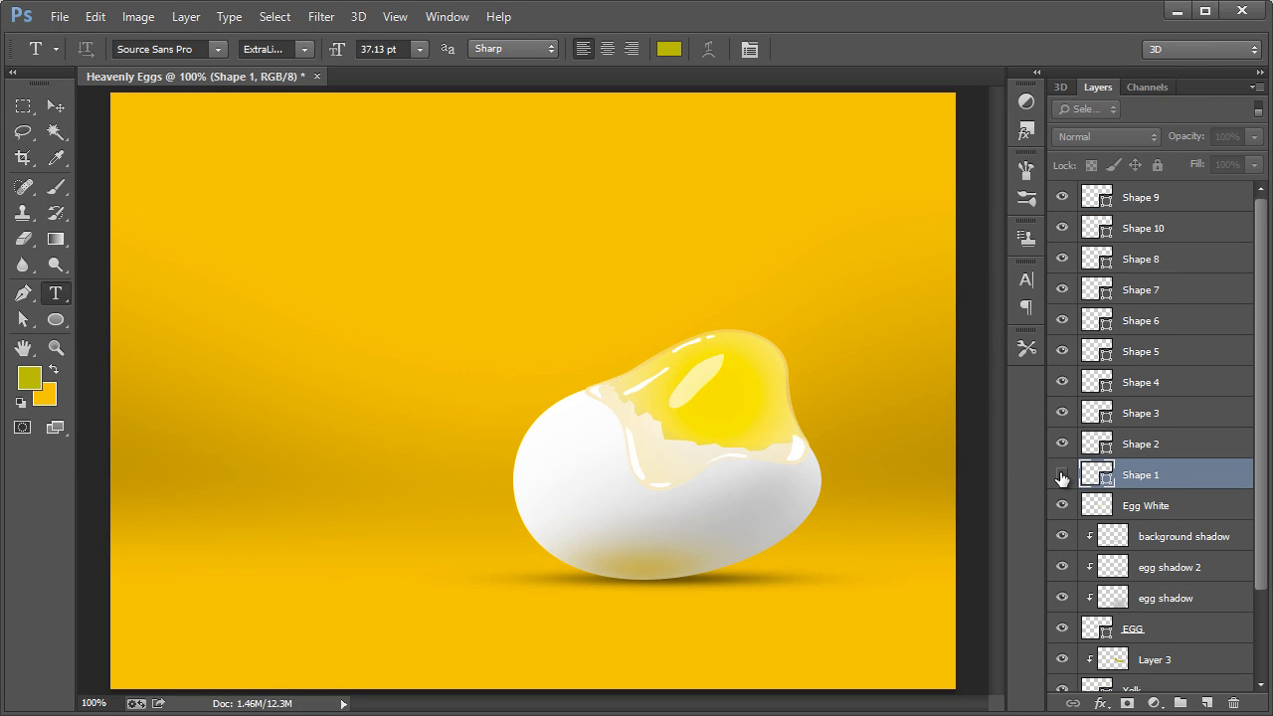
pyautogui.click(1062, 478)
pyautogui.keyDown('shift'); pyautogui.click(1183, 202); pyautogui.keyUp('shift')
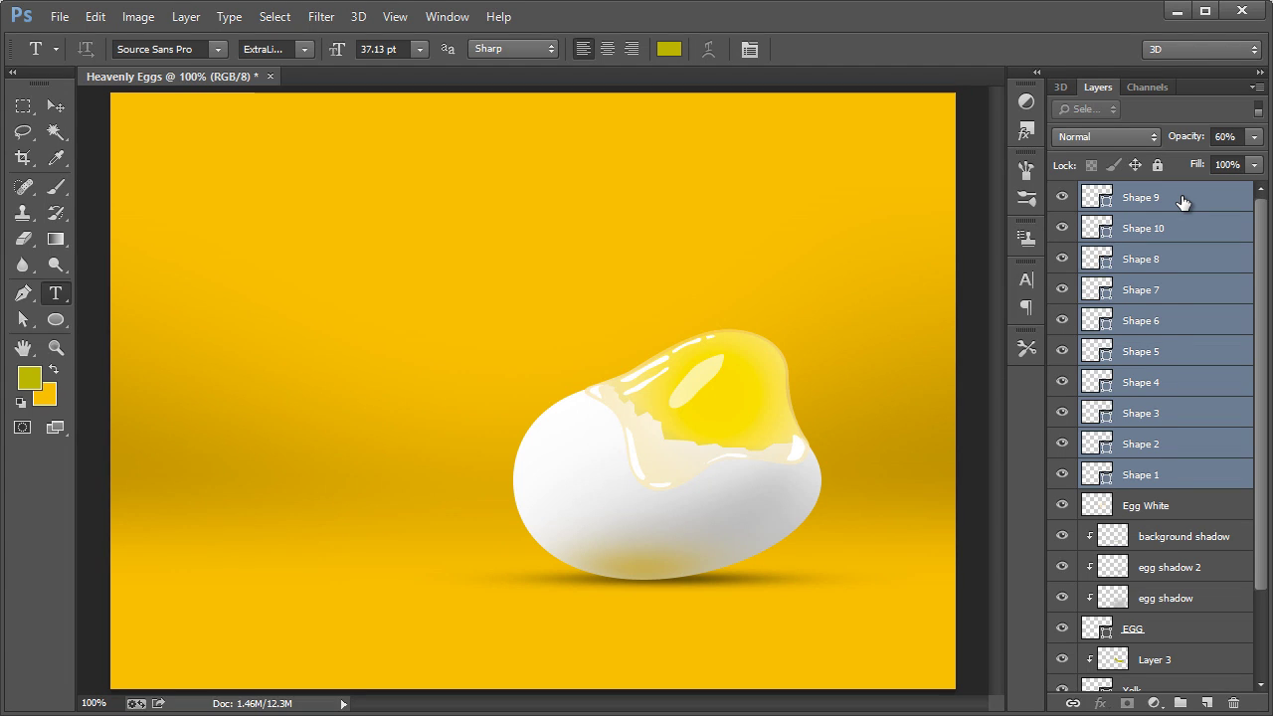
pyautogui.hotkey('ctrl', 'g')
# Rename the new group Highlights and toggle its visibility off and on to check its contents.
pyautogui.doubleClick(1134, 195)
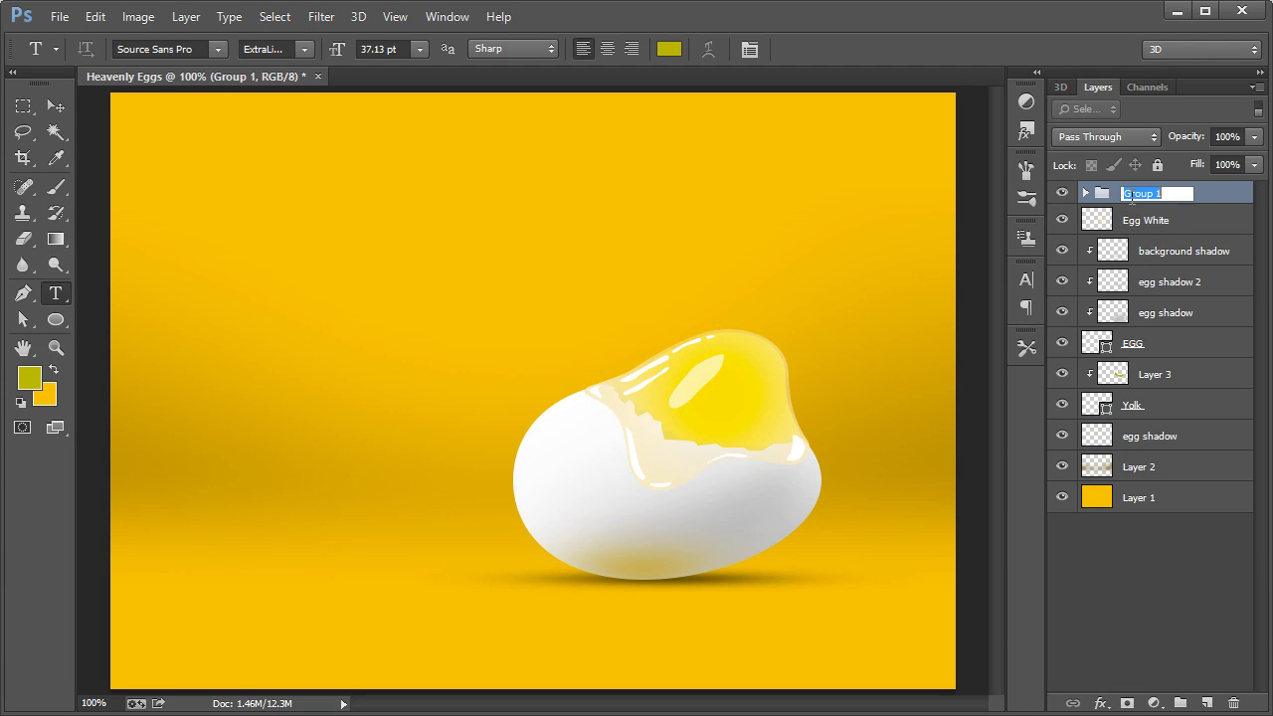
pyautogui.write('Highlights')
pyautogui.press('Return')
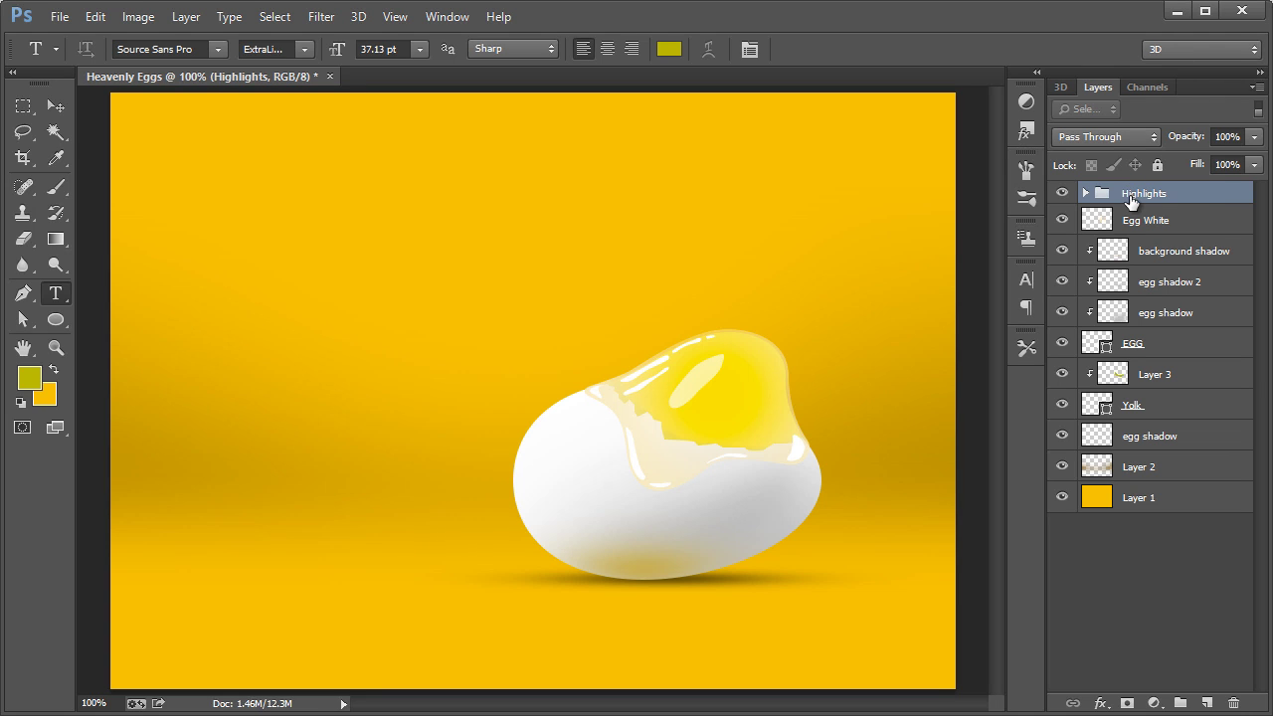
pyautogui.click(1061, 195)
pyautogui.click(1061, 195)
# Add the text "heavenly eggs" on the empty background above and left of the egg and colour it white (#ffffff).
pyautogui.click(231, 278)
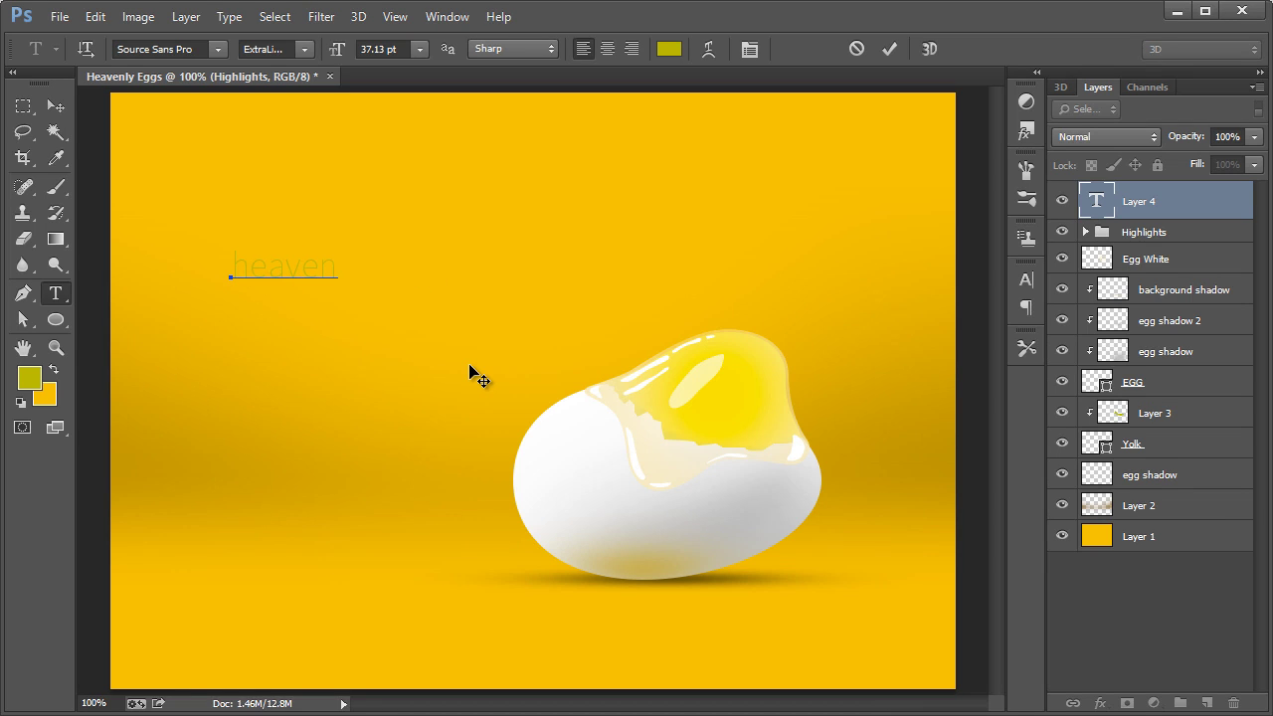
pyautogui.write('heavenly eggs')
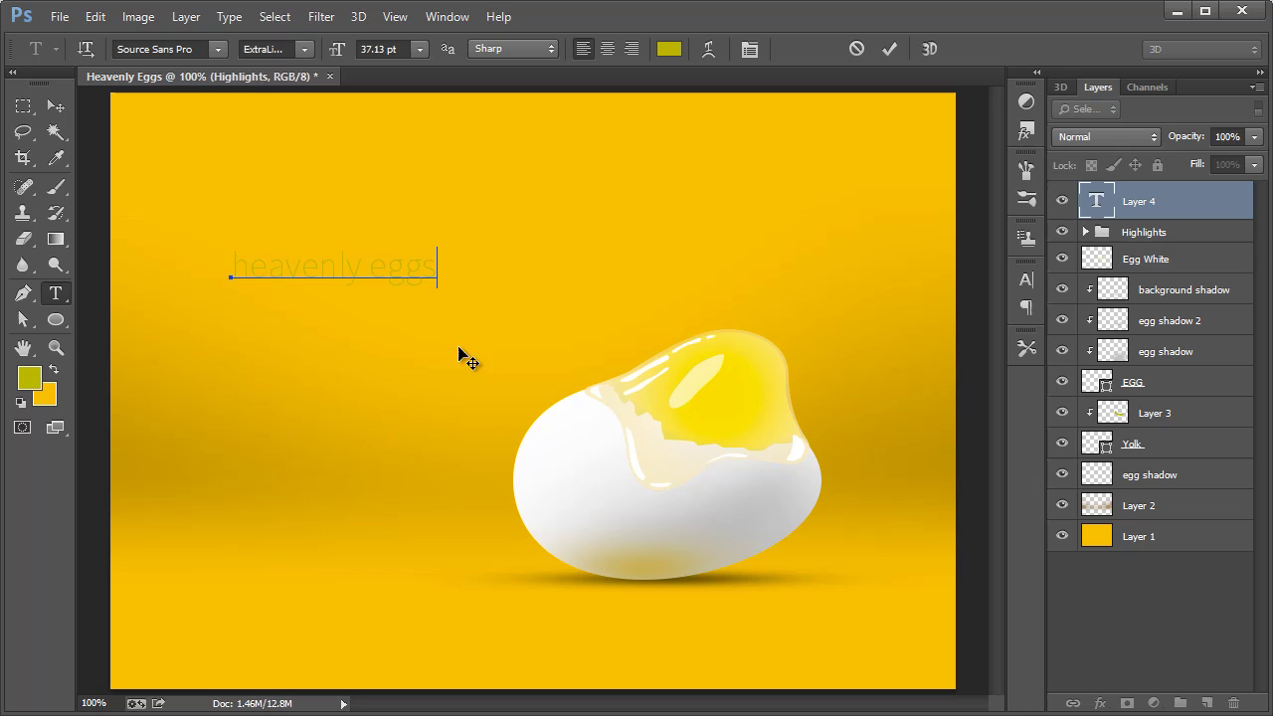
pyautogui.click(56, 105)
pyautogui.click(56, 292)
pyautogui.click(668, 49)
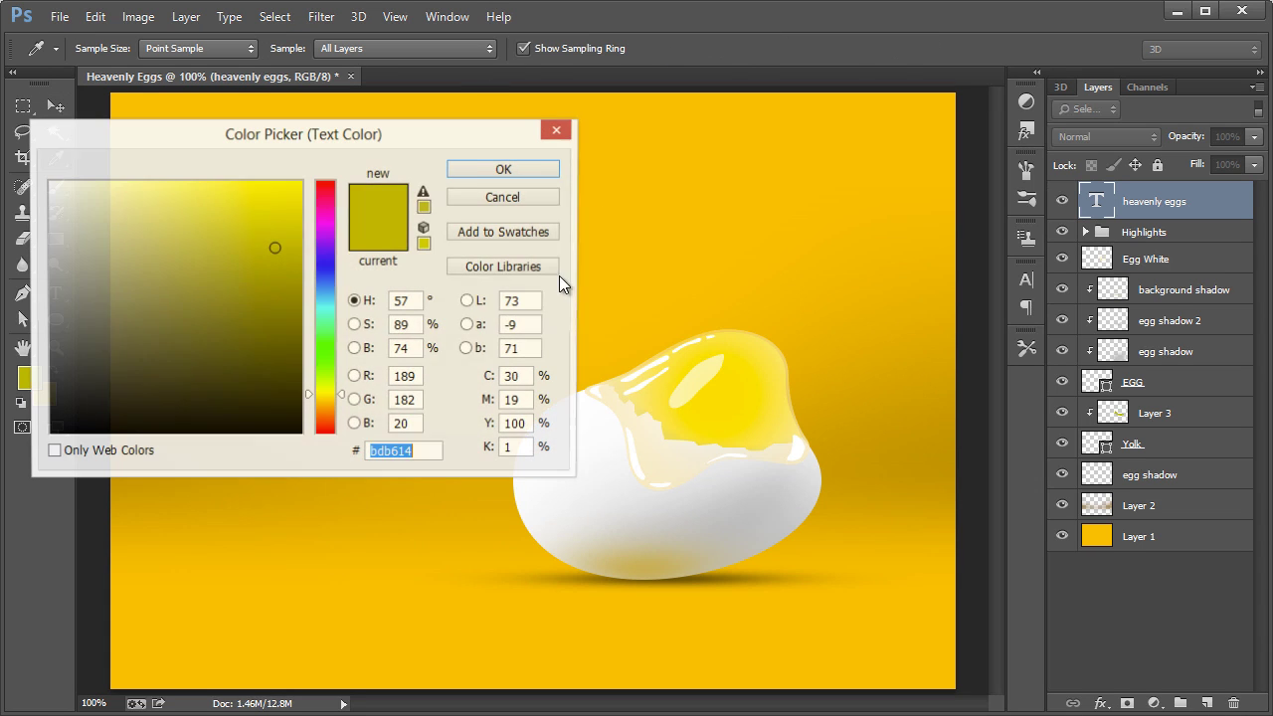
pyautogui.write('ffffff')
pyautogui.click(503, 169)
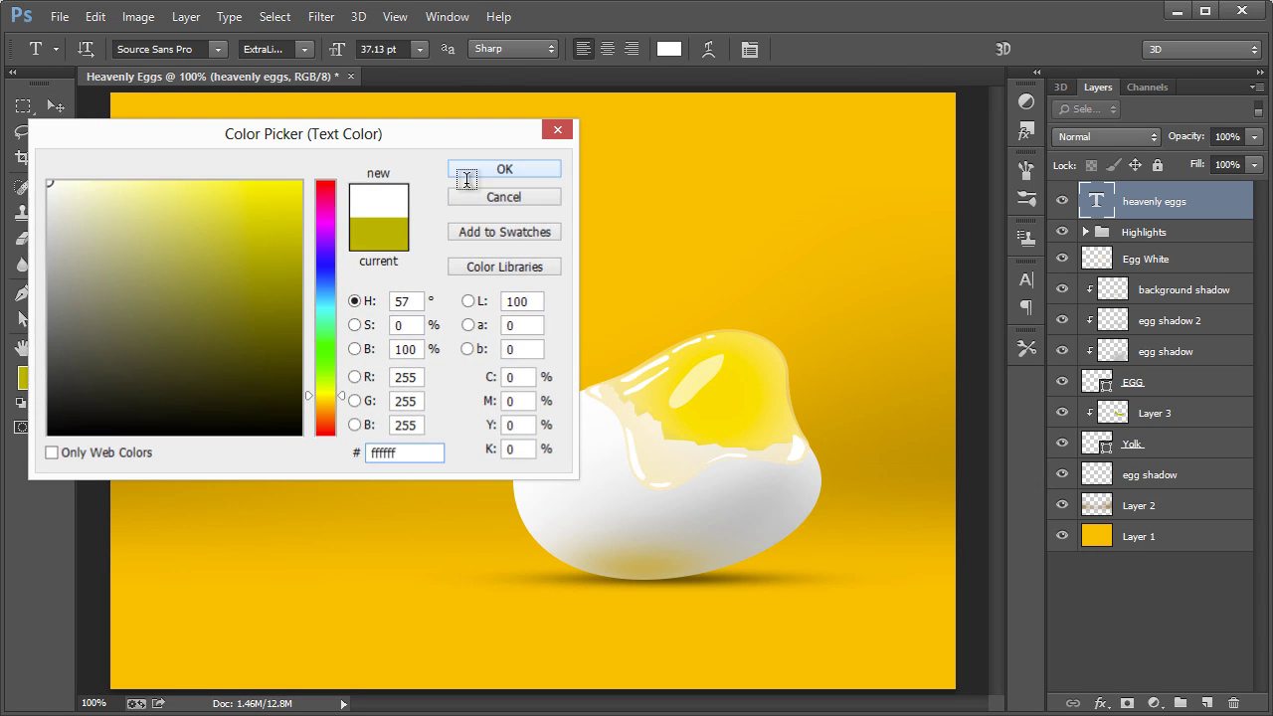
# Colour only the word "eggs" in the title bright yellow.
pyautogui.moveTo(369, 268); pyautogui.dragTo(475, 235)
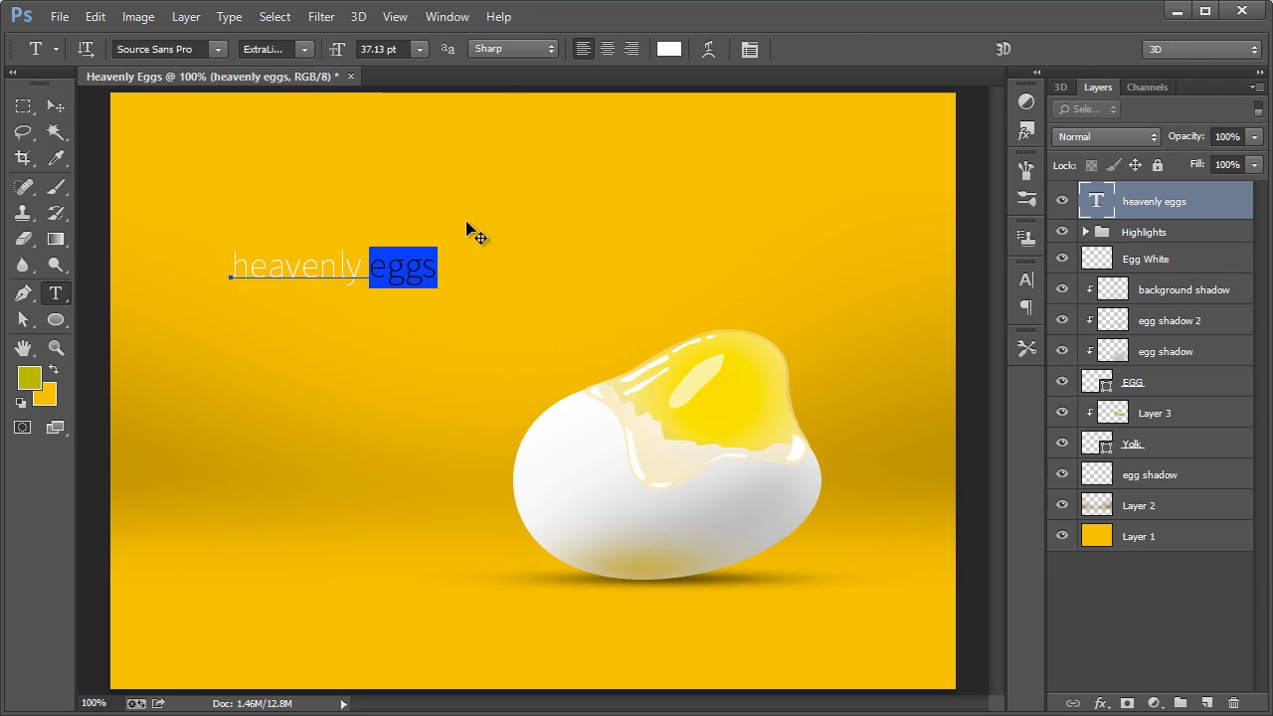
pyautogui.click(668, 48)
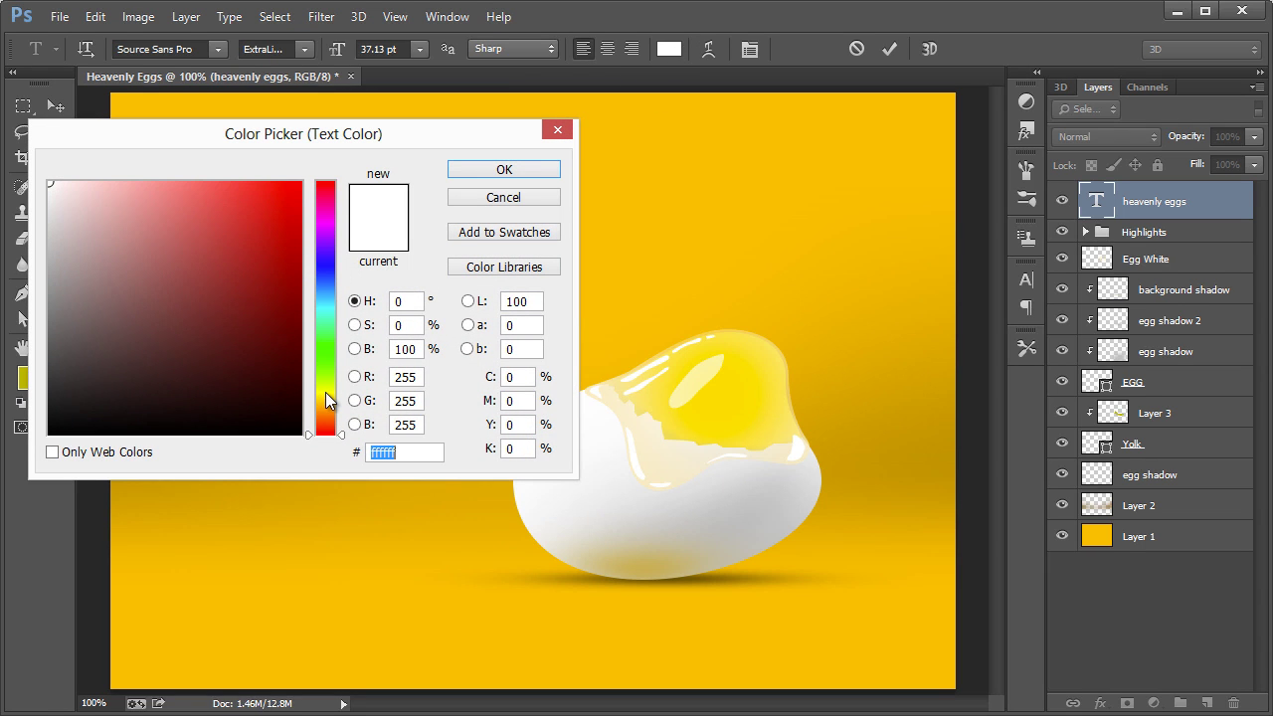
pyautogui.click(325, 392)
pyautogui.moveTo(282, 230); pyautogui.dragTo(348, 154)
pyautogui.click(503, 169)
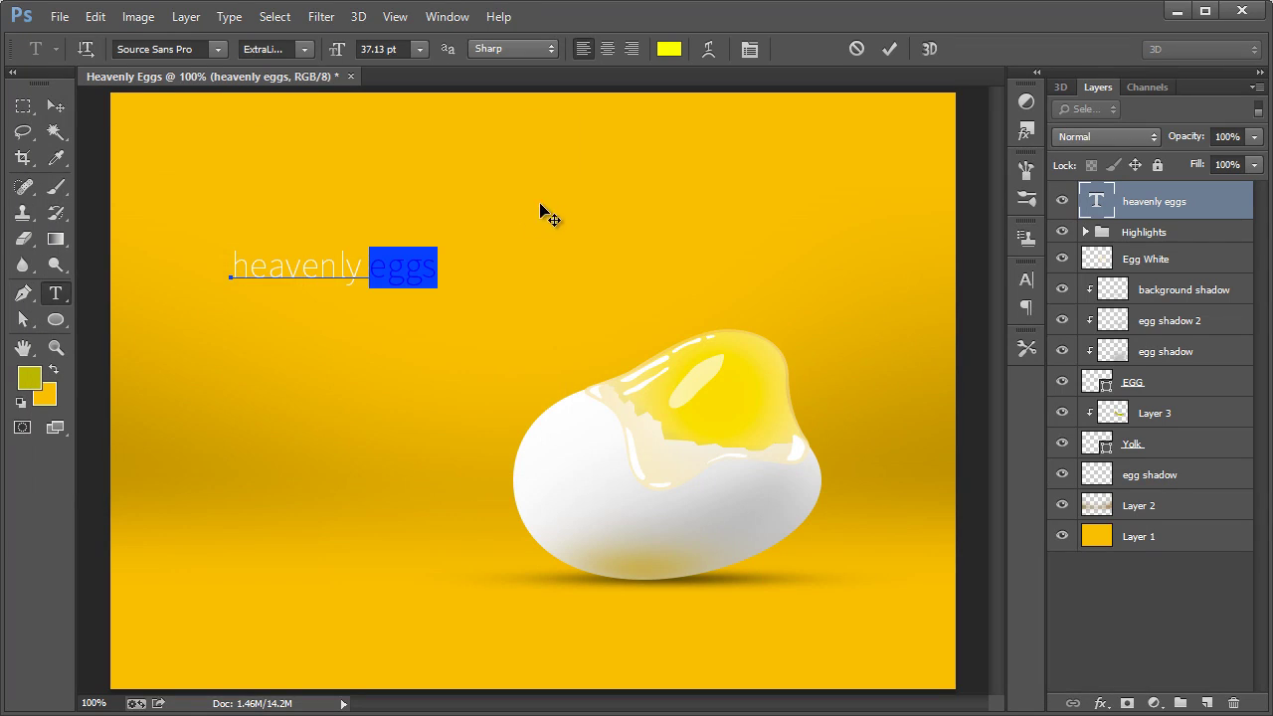
pyautogui.click(48, 100)
# Scale the "heavenly eggs" title up proportionally to about 154%.
pyautogui.click(431, 278)
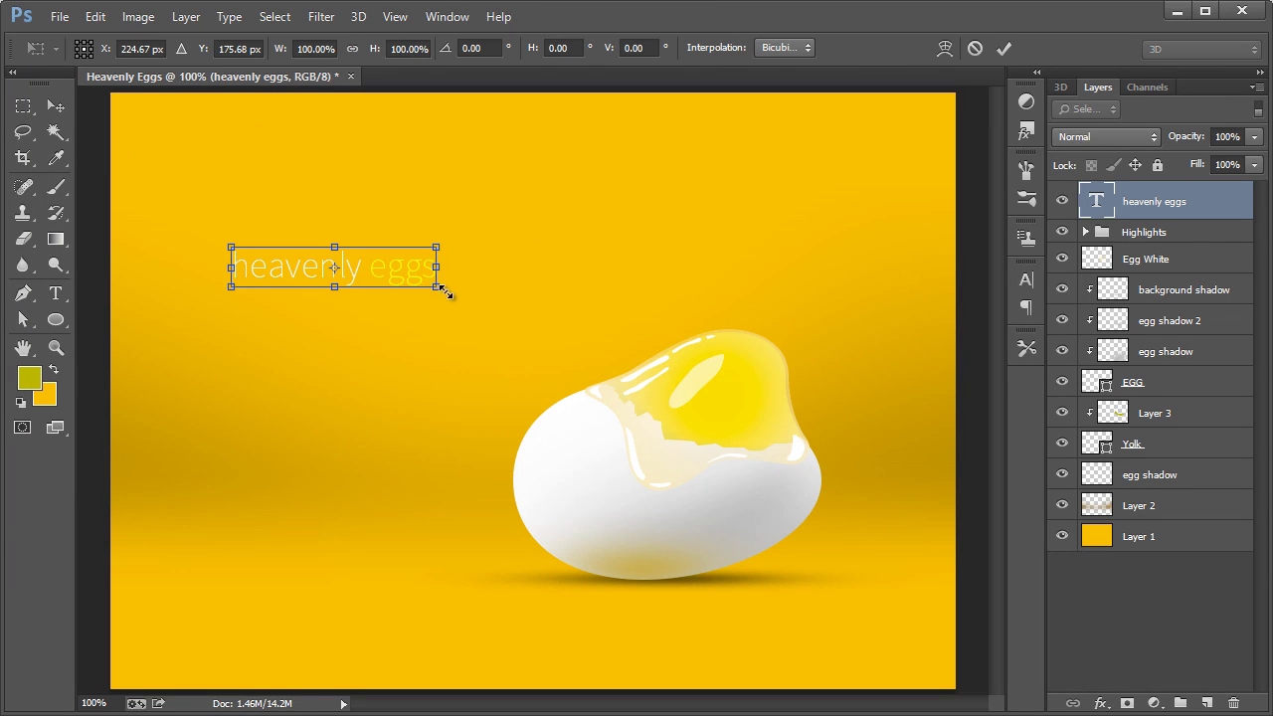
pyautogui.moveTo(445, 293); pyautogui.dragTo(550, 310)
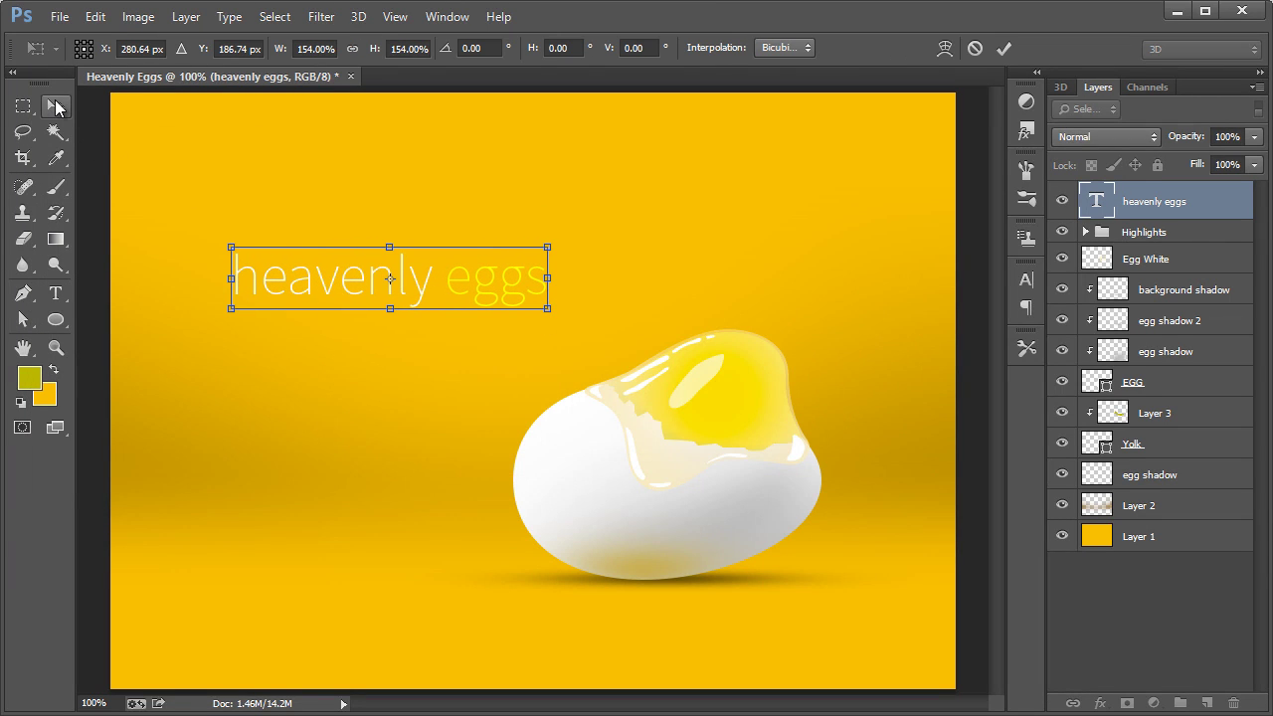
pyautogui.click(55, 103)
pyautogui.click(445, 246)
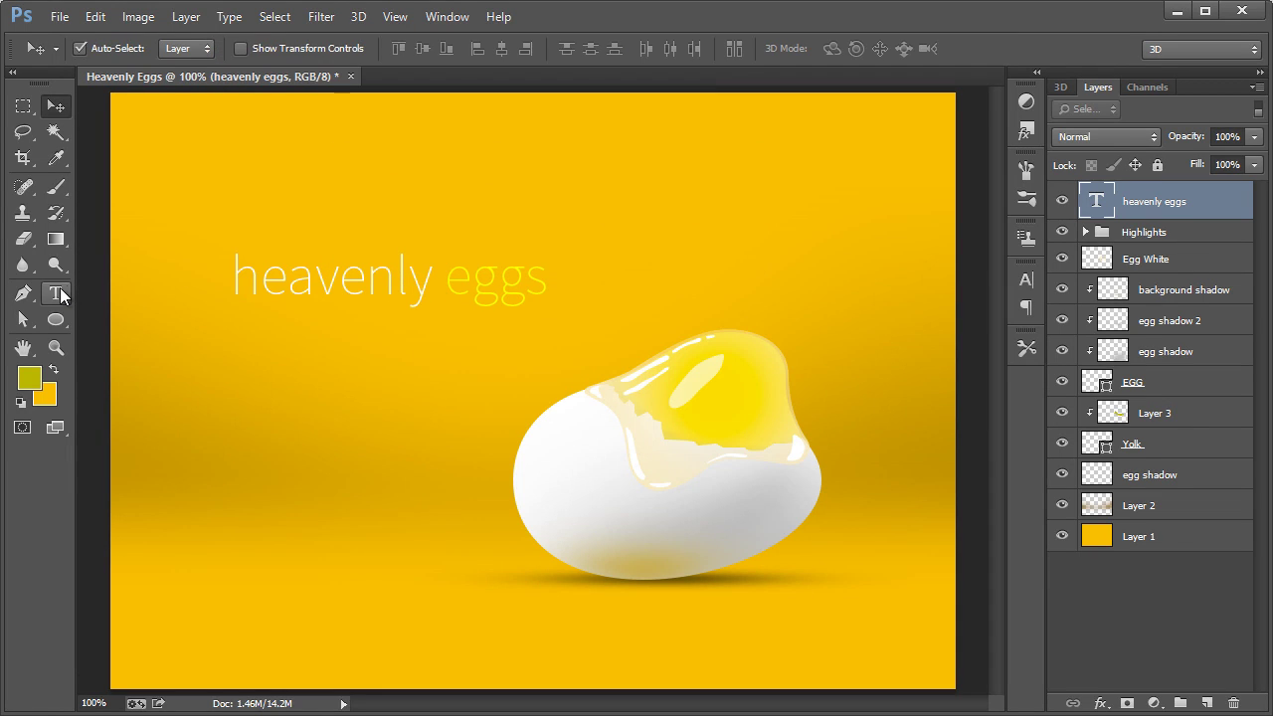
# Remove the space between "heavenly" and "eggs" and move the title slightly to the left.
pyautogui.press('t')
pyautogui.click(454, 266)
pyautogui.press('BackSpace')
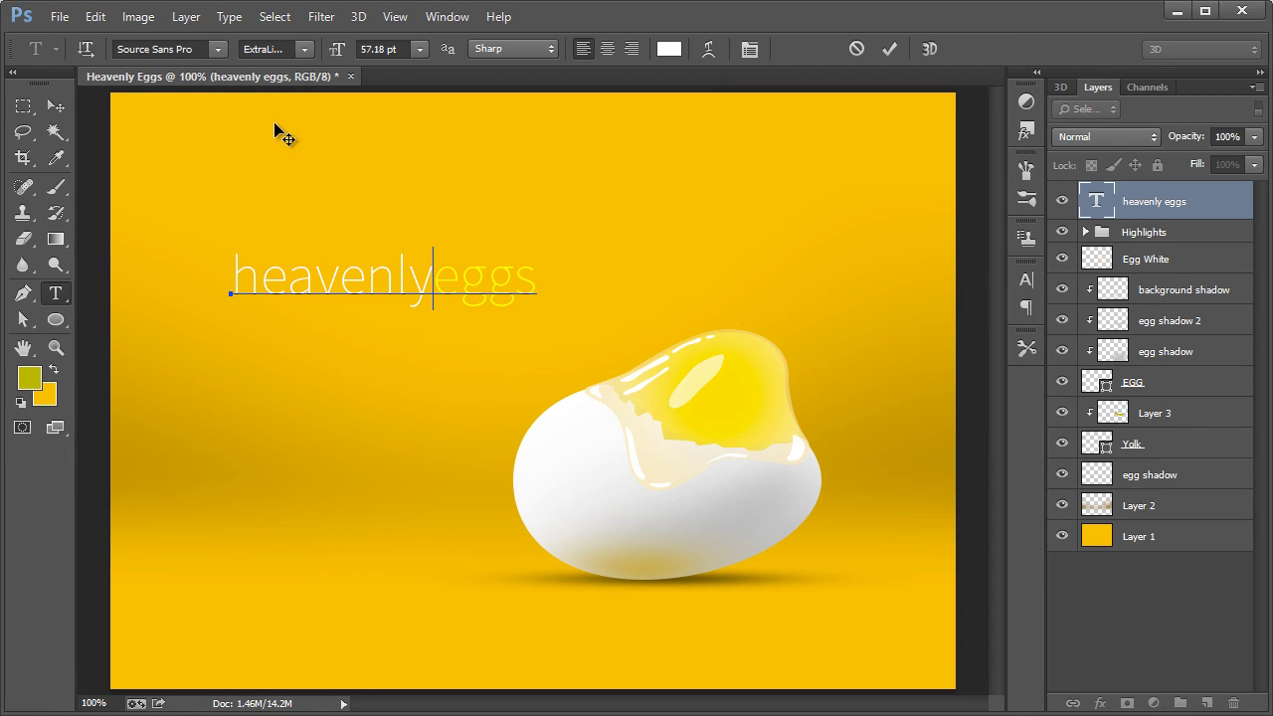
pyautogui.click(49, 105)
pyautogui.moveTo(296, 279); pyautogui.dragTo(248, 279)
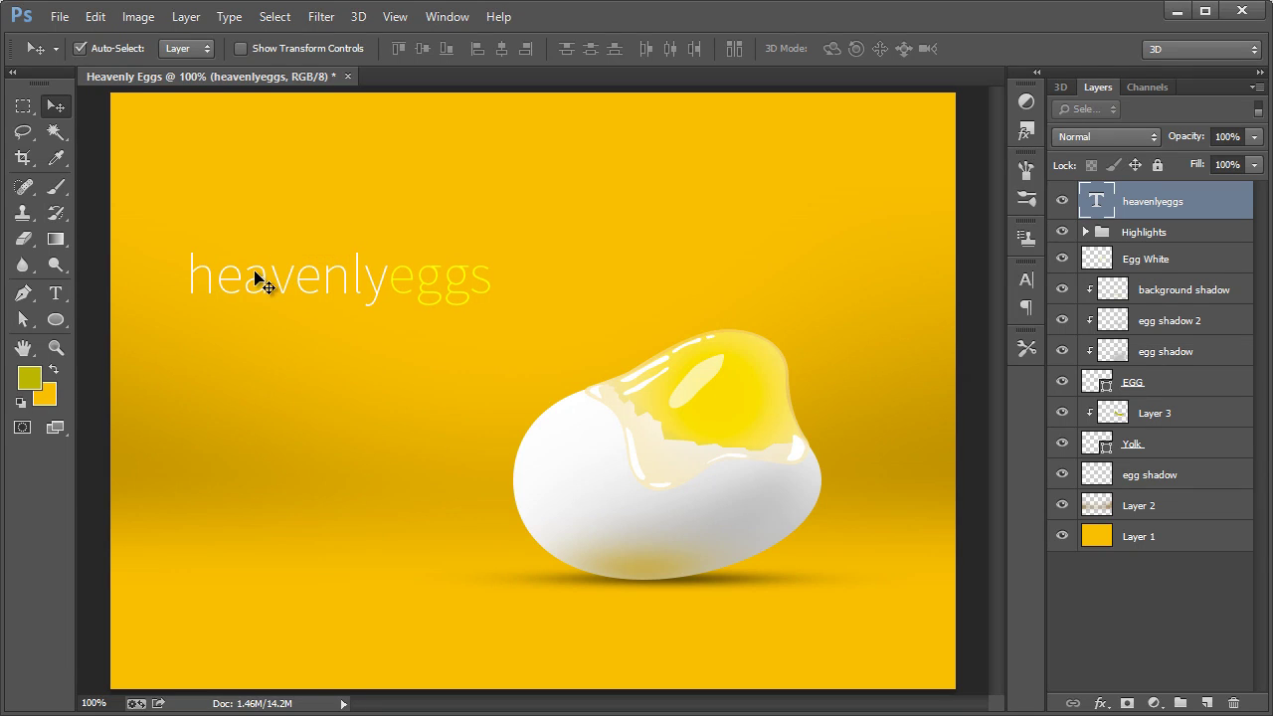
# Duplicate the heavenlyeggs text layer and place the copy directly below the title.
pyautogui.rightClick(1119, 195)
pyautogui.click(964, 29)
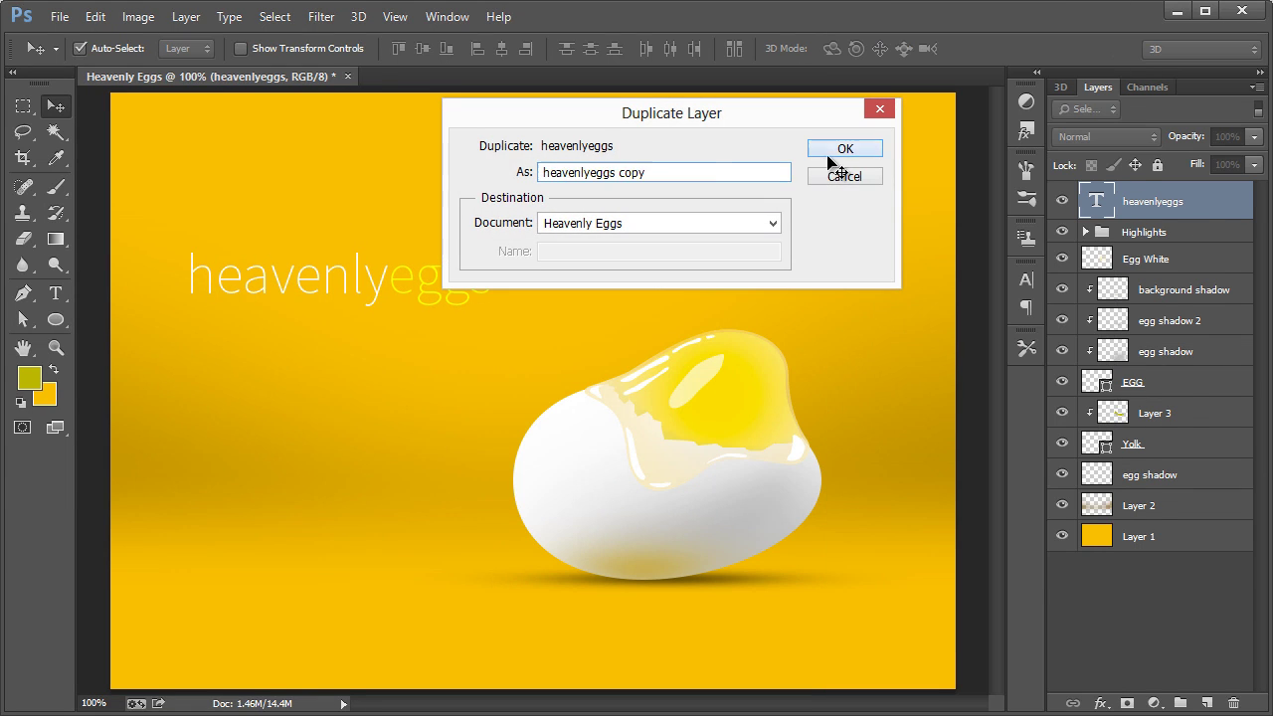
pyautogui.click(831, 151)
pyautogui.moveTo(259, 276); pyautogui.dragTo(259, 335)
# Scale the copied text down proportionally to about 24.69 pt, keeping it beneath the start of the title.
pyautogui.hotkey('ctrl', 't')
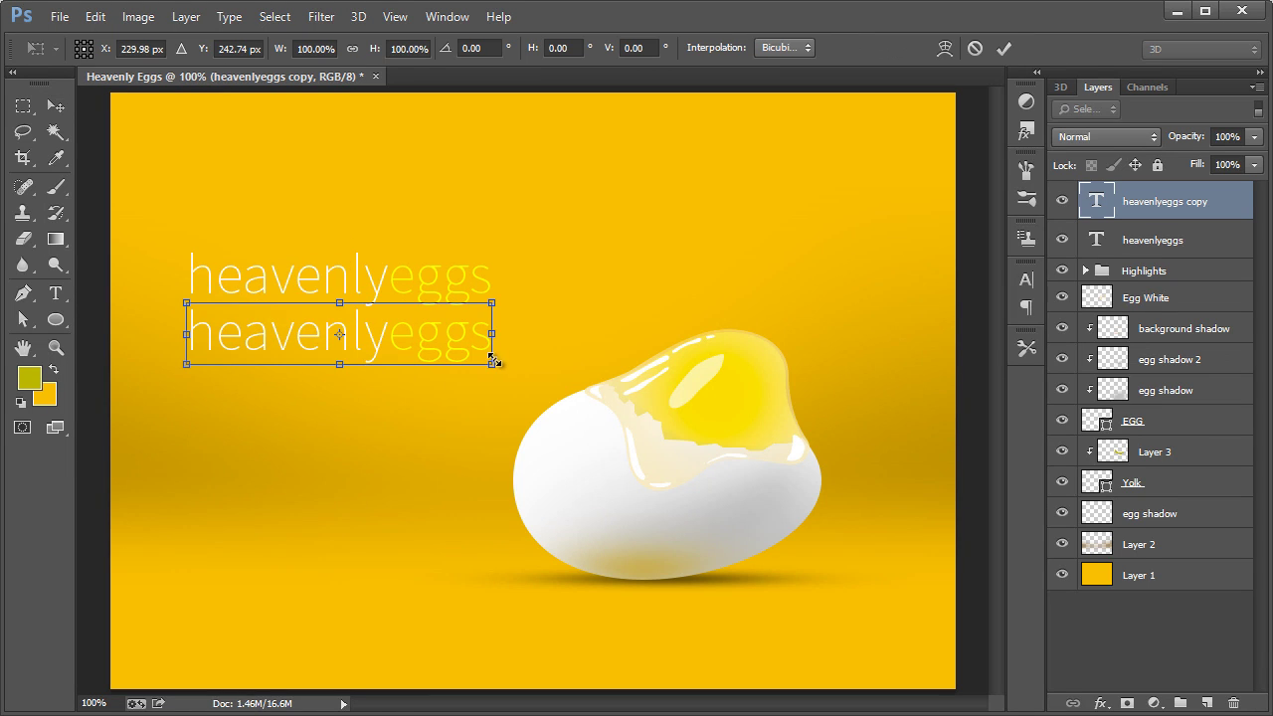
pyautogui.moveTo(494, 362); pyautogui.dragTo(311, 342)
pyautogui.click(55, 105)
pyautogui.press('Return')
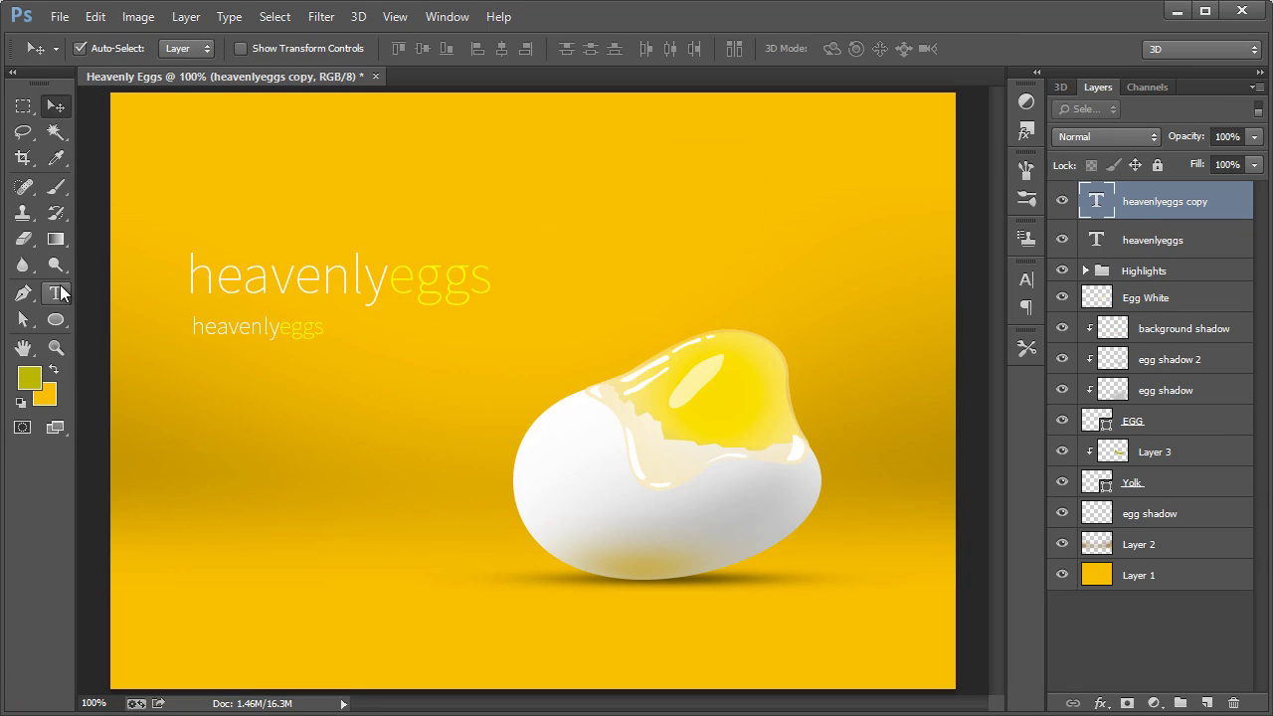
# Replace the copied text with the two-line tagline "the most wholesome organic eggs" / "you can imagine.".
pyautogui.click(60, 291)
pyautogui.doubleClick(244, 326)
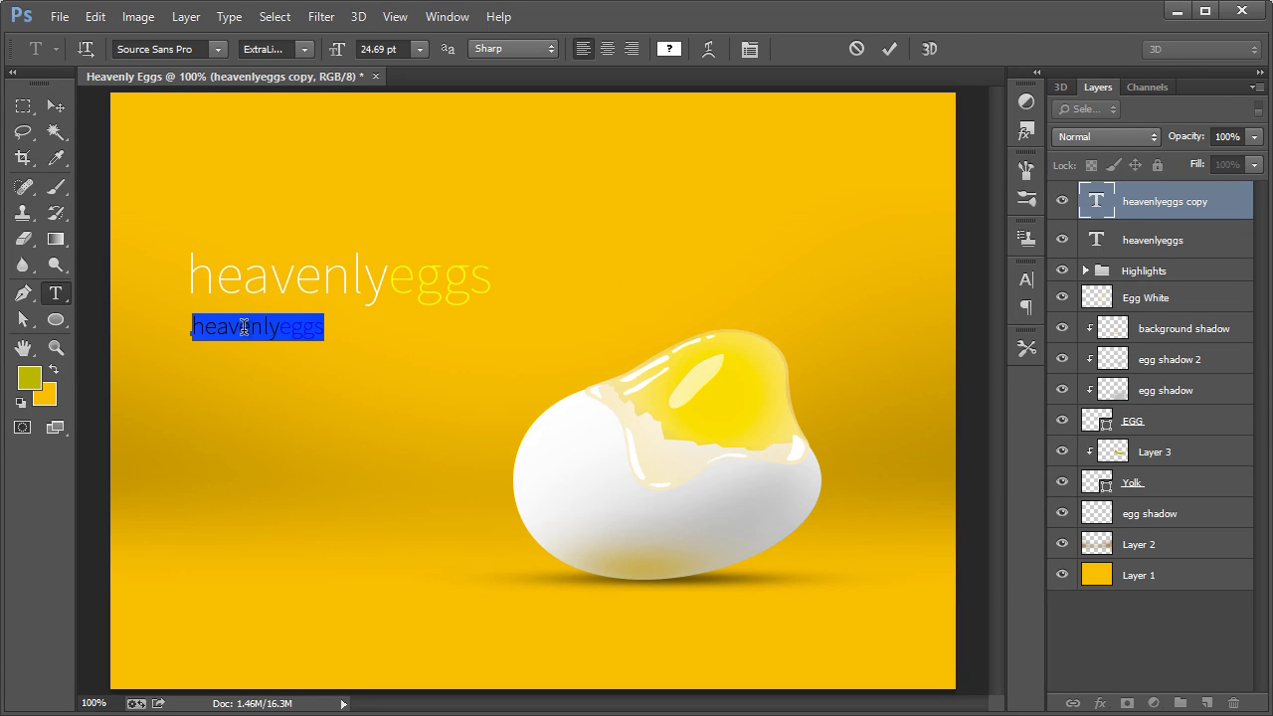
pyautogui.write('the nost')
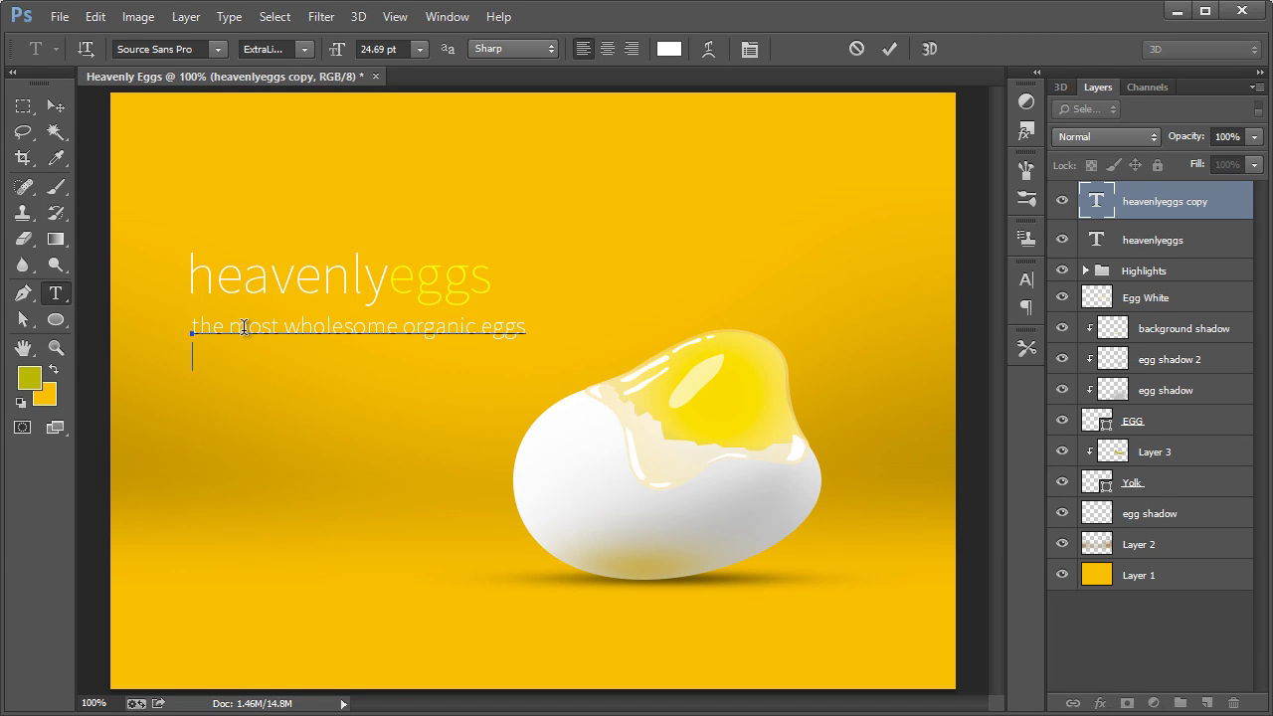
pyautogui.write(' wholesome organic eggs you can imagine.')
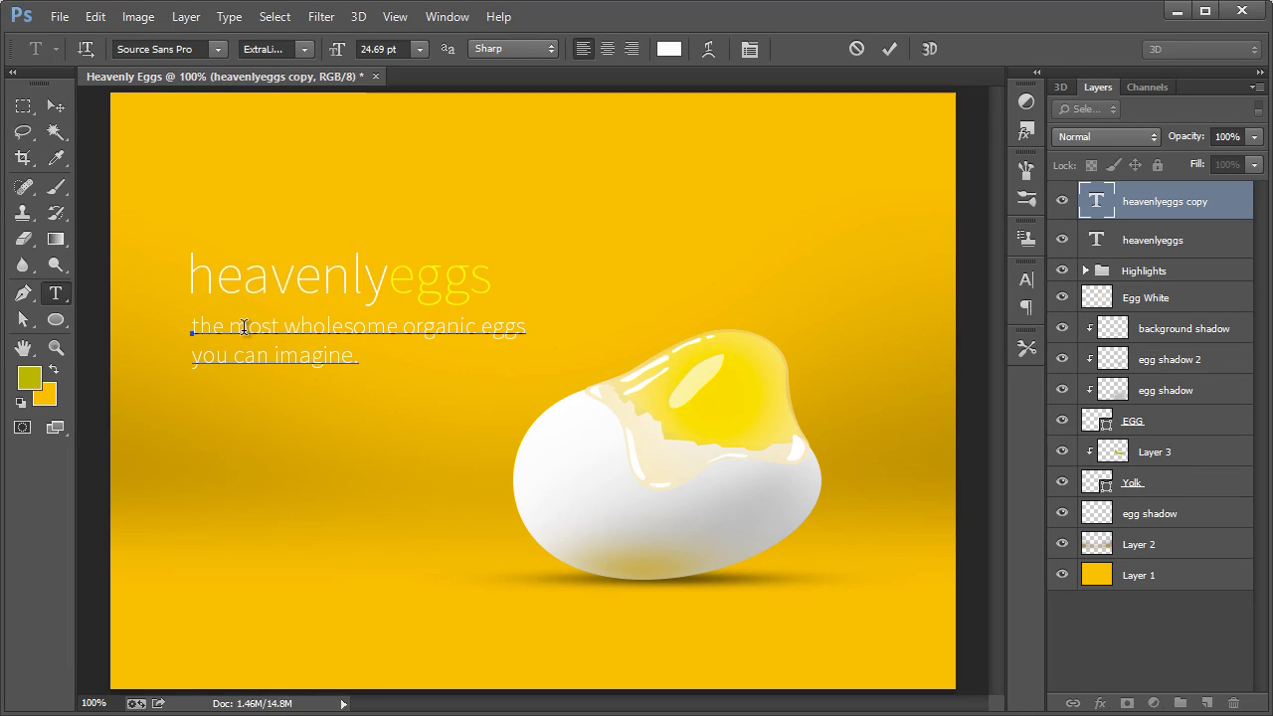
# Commit the tagline text, scale the heavenlyeggs title up proportionally to 111.80% so it spans the tagline's width, and apply the transformation.
pyautogui.click(58, 116)
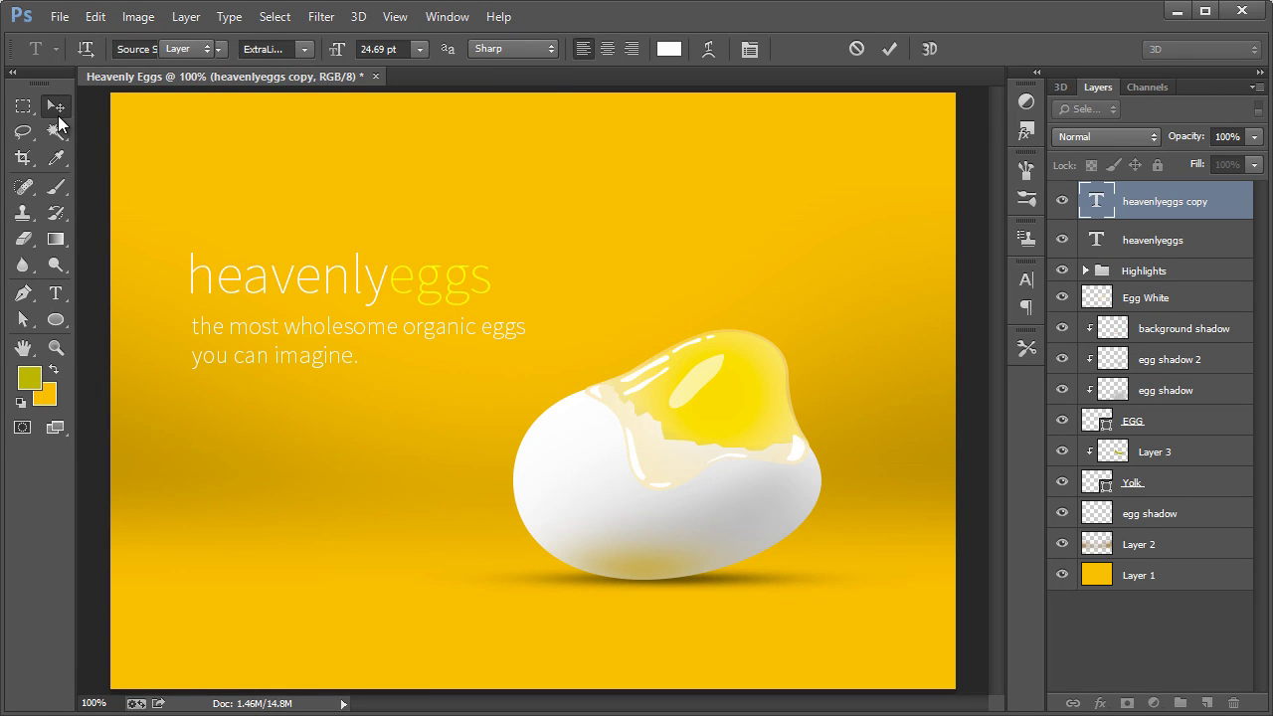
pyautogui.click(418, 296)
pyautogui.hotkey('ctrl', 't')
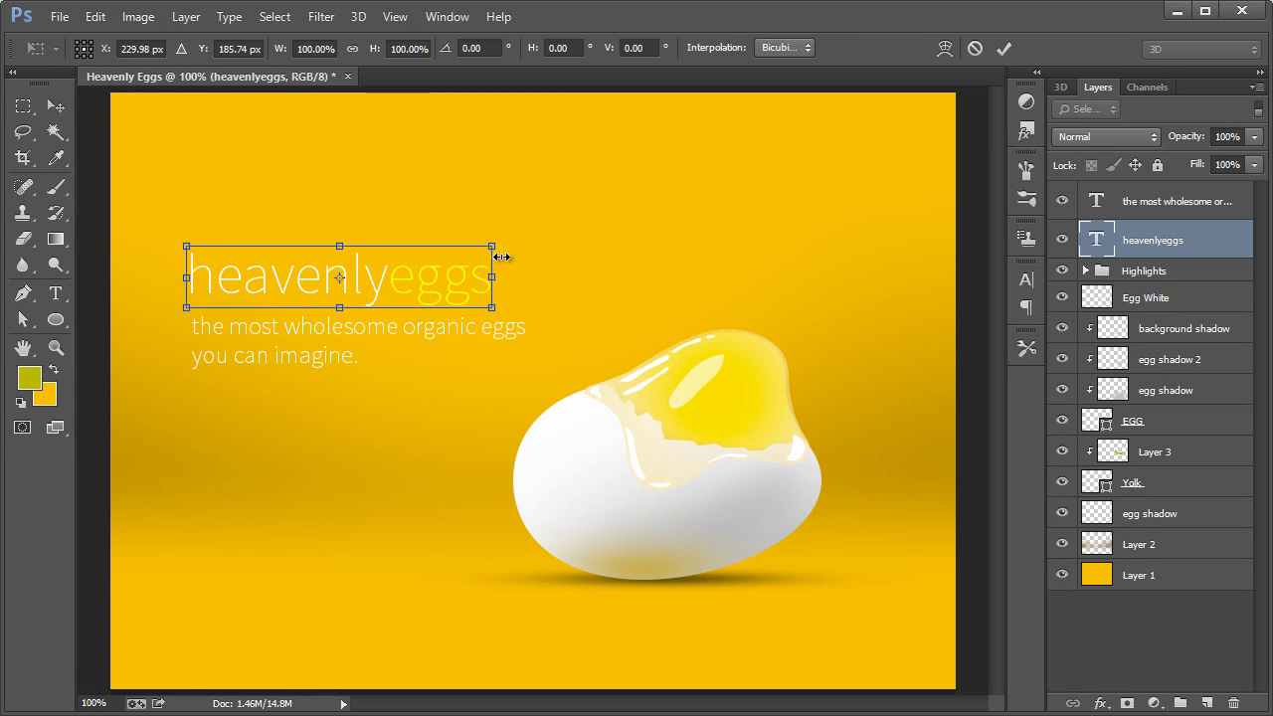
pyautogui.moveTo(509, 238); pyautogui.dragTo(527, 237)
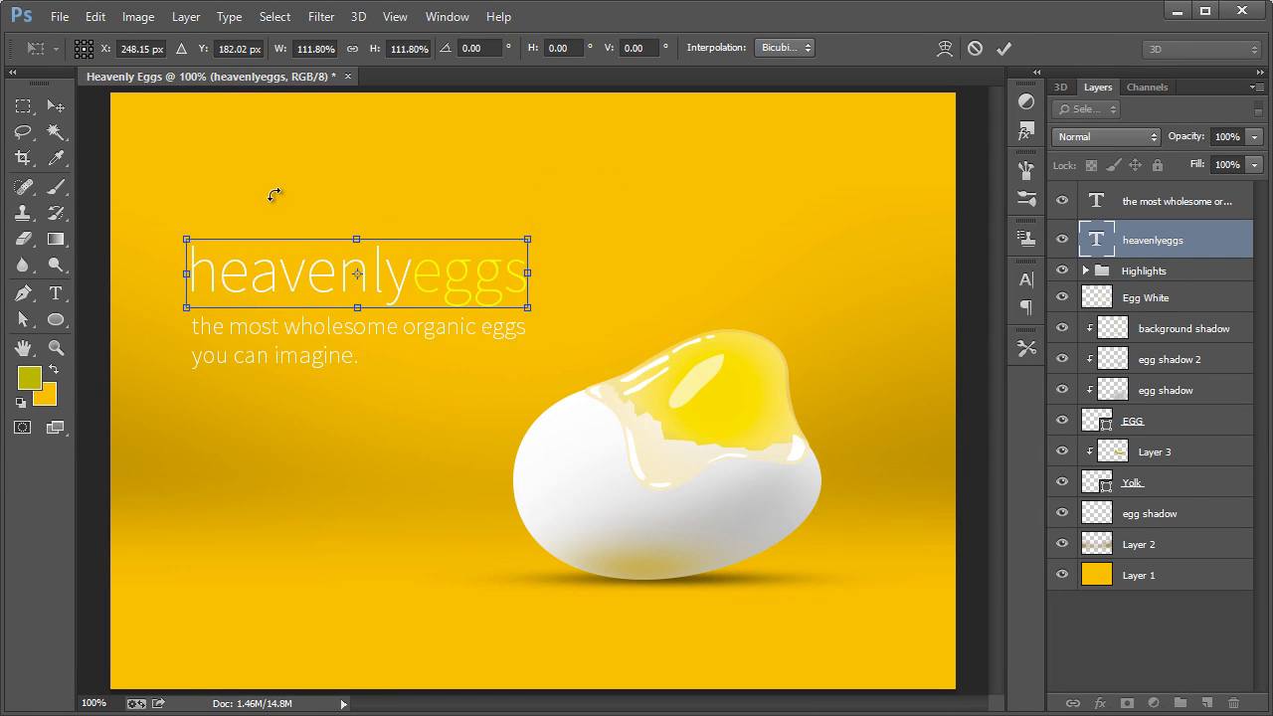
pyautogui.click(57, 107)
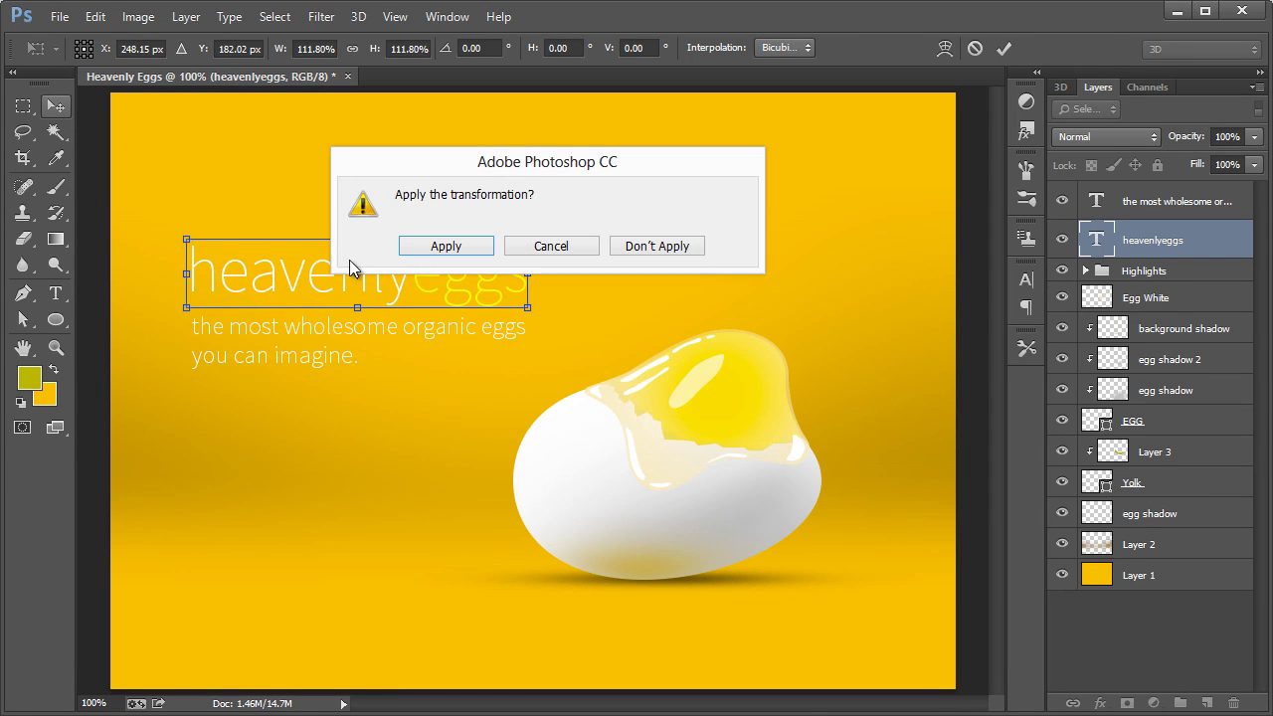
pyautogui.click(487, 249)
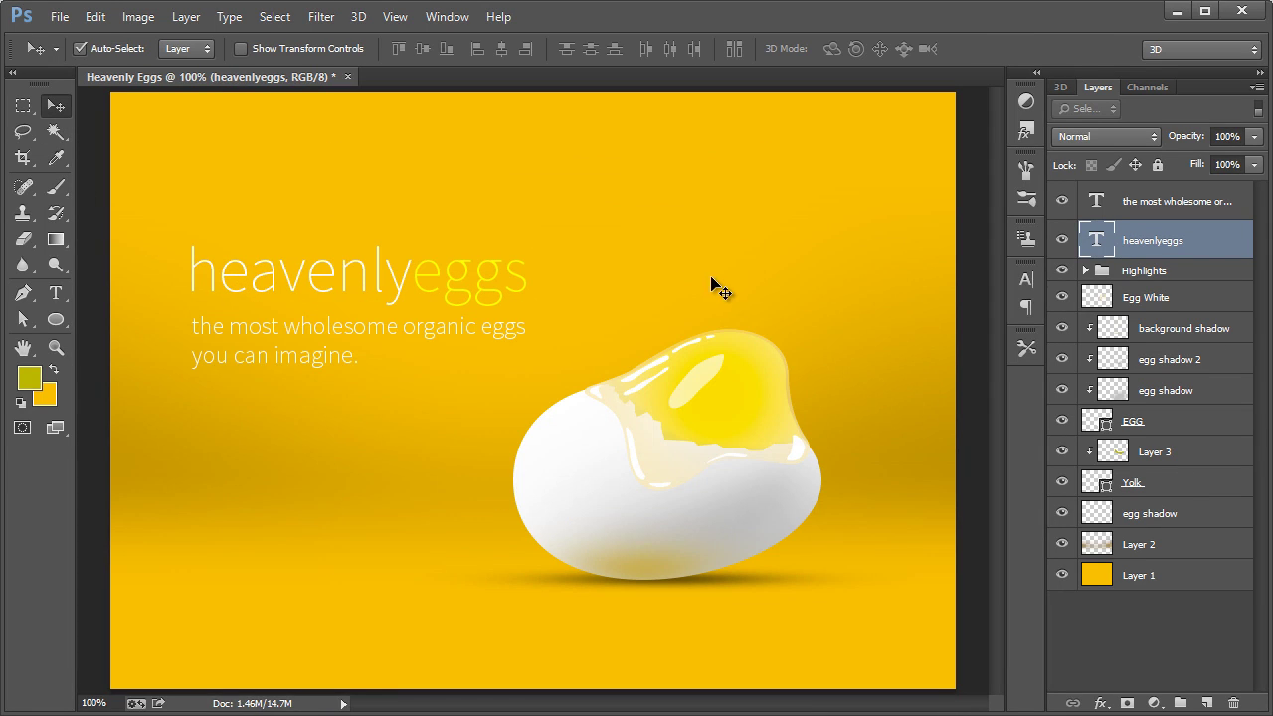
# Fill the Layer 1 background with a slightly darker gold, #ecb200, based on a color sampled from the canvas.
pyautogui.click(662, 176)
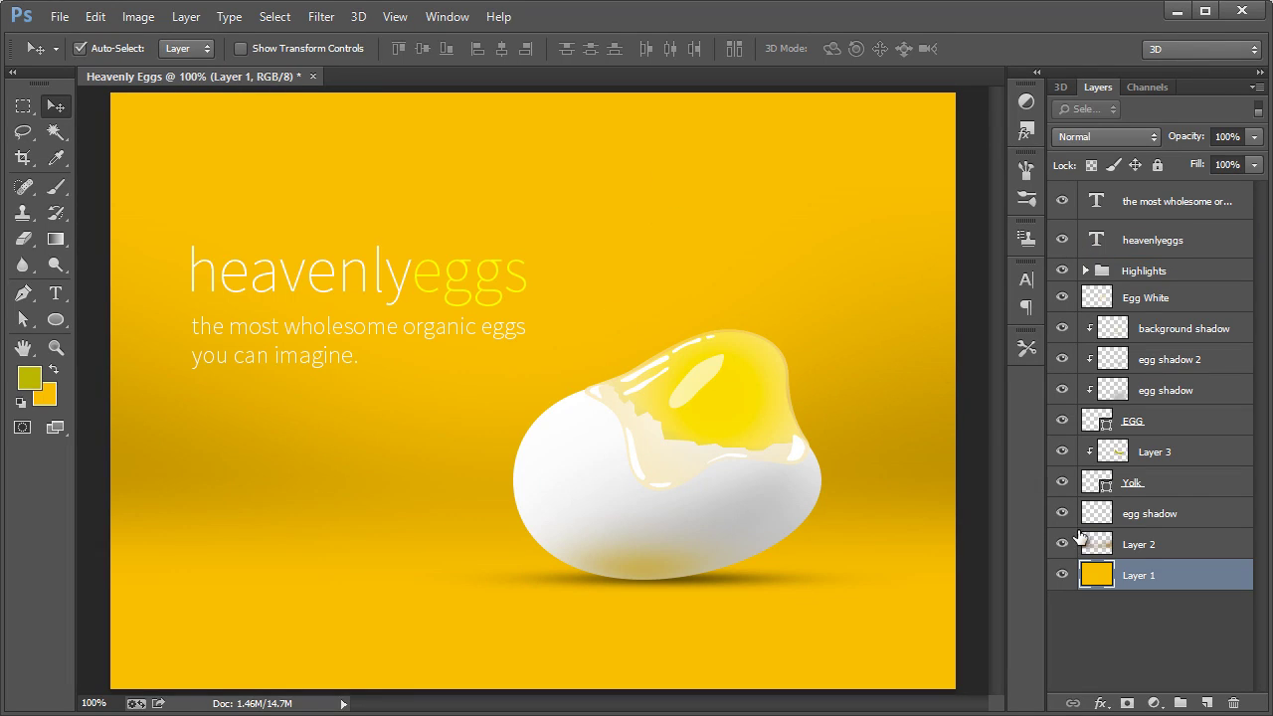
pyautogui.click(56, 158)
pyautogui.click(189, 164)
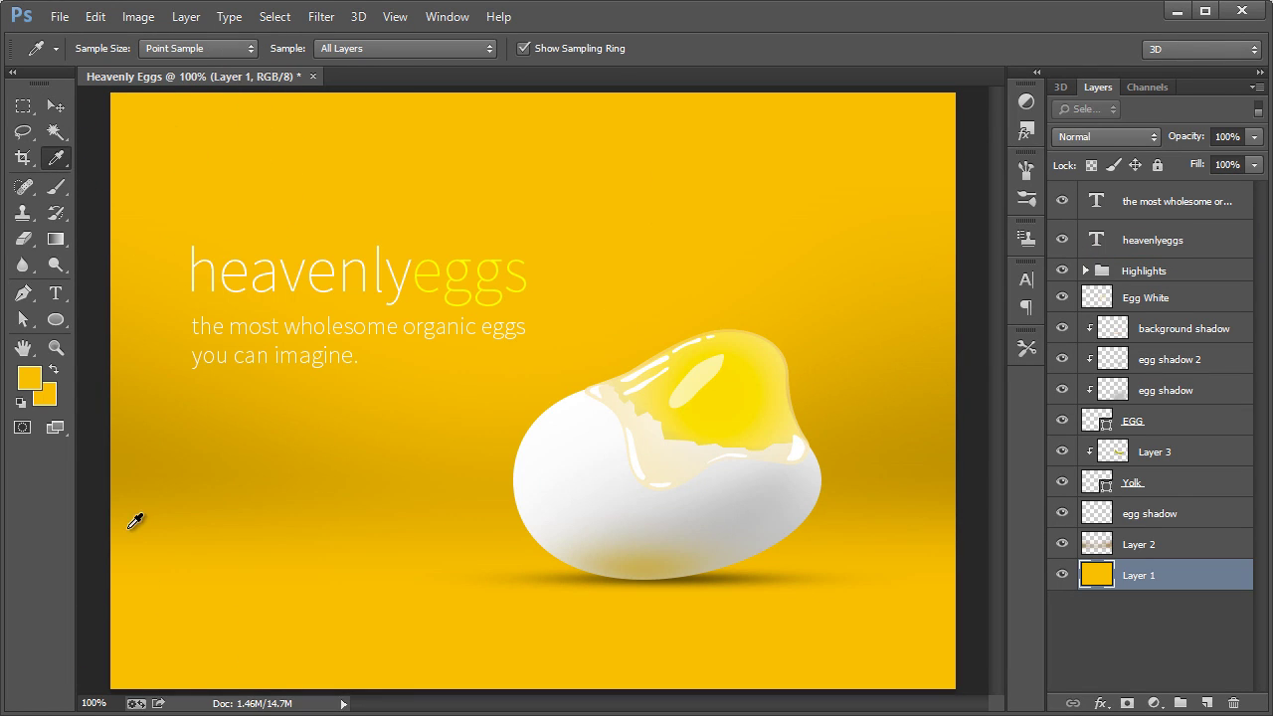
pyautogui.click(35, 376)
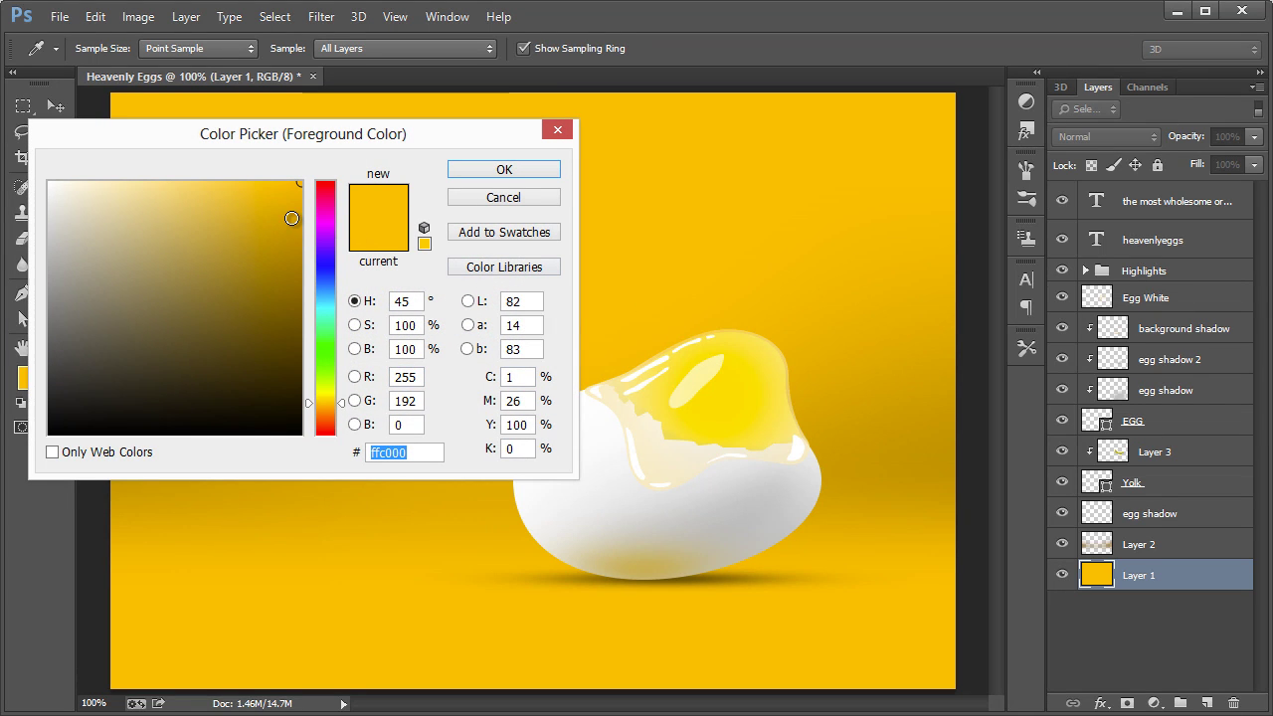
pyautogui.moveTo(301, 206); pyautogui.dragTo(309, 200)
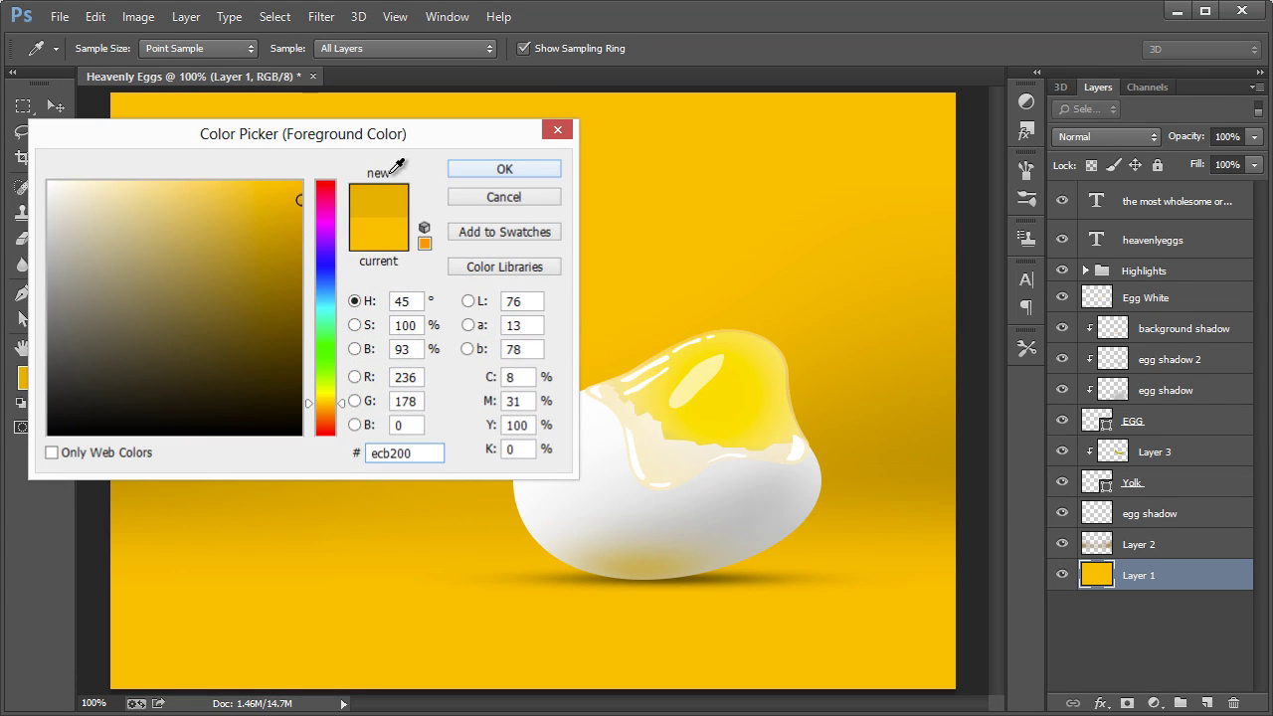
pyautogui.click(504, 169)
pyautogui.moveTo(55, 240); pyautogui.dragTo(103, 264)
pyautogui.click(103, 263)
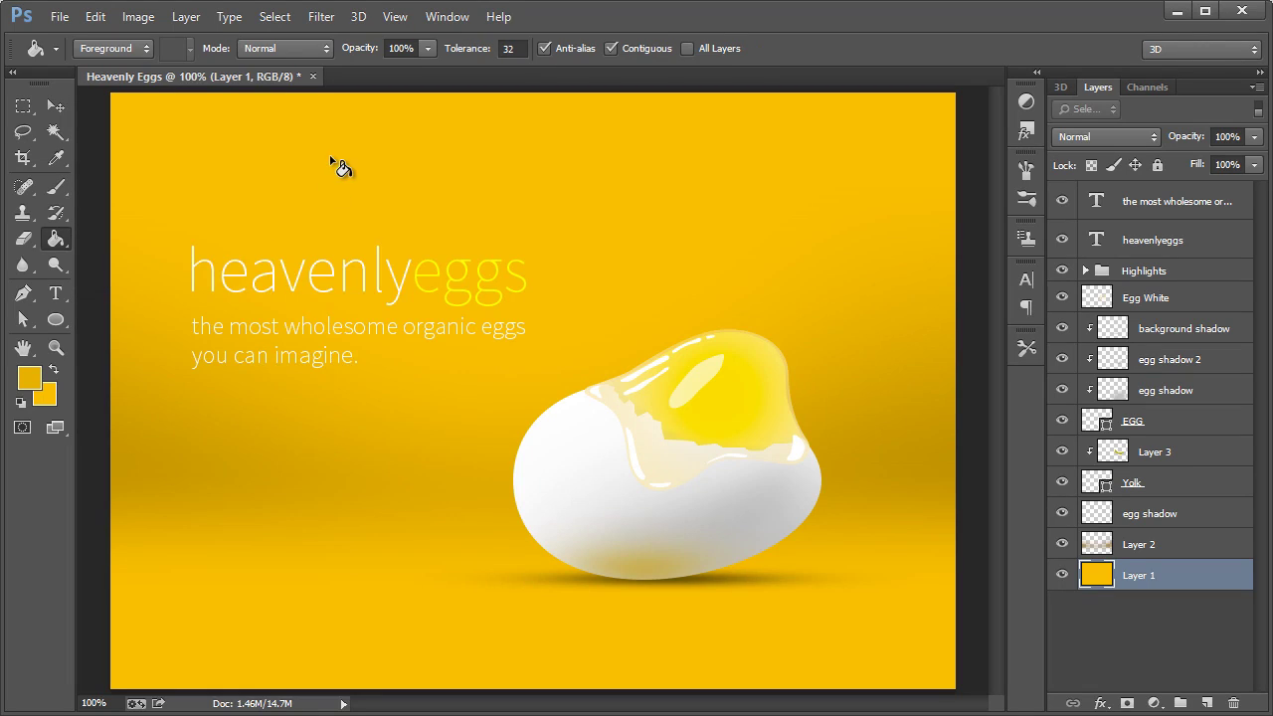
pyautogui.click(329, 159)
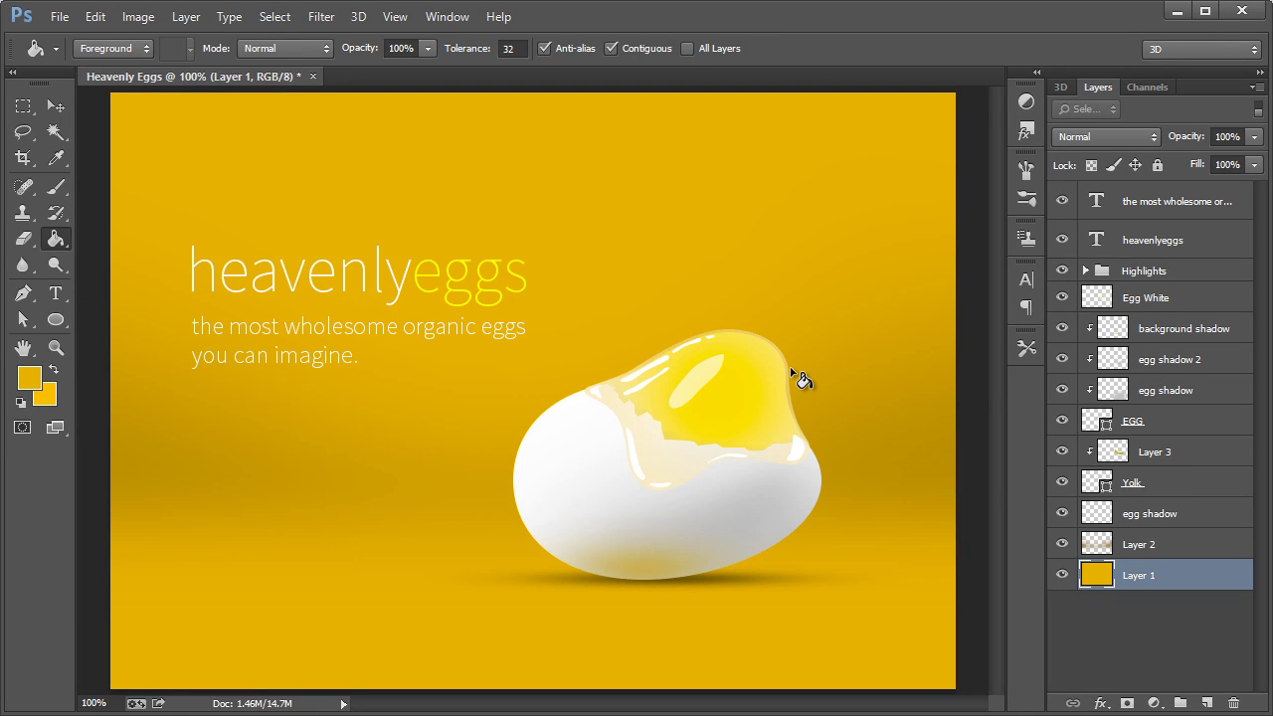
# Switch to the browser and review the Brusheezy Cloud Photoshop Brushes page and the Google results for "free cloud brushes photoshop".
pyautogui.click(55, 107)
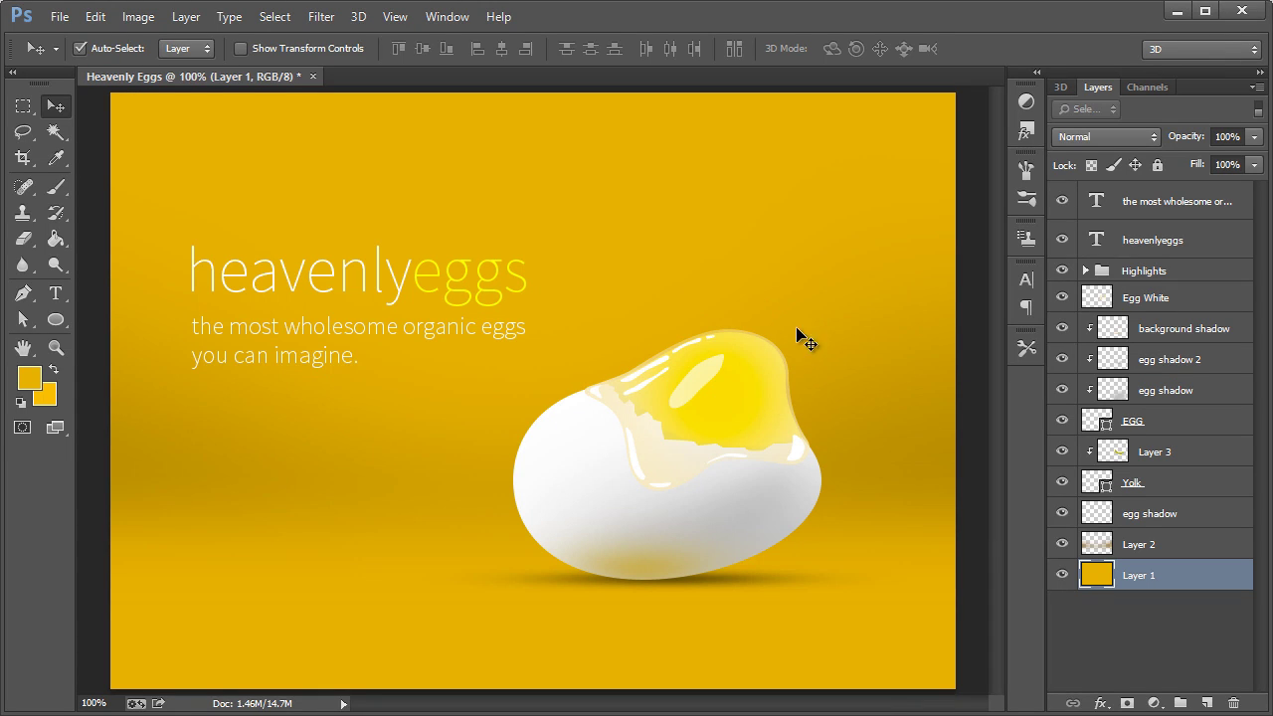
pyautogui.click(56, 187)
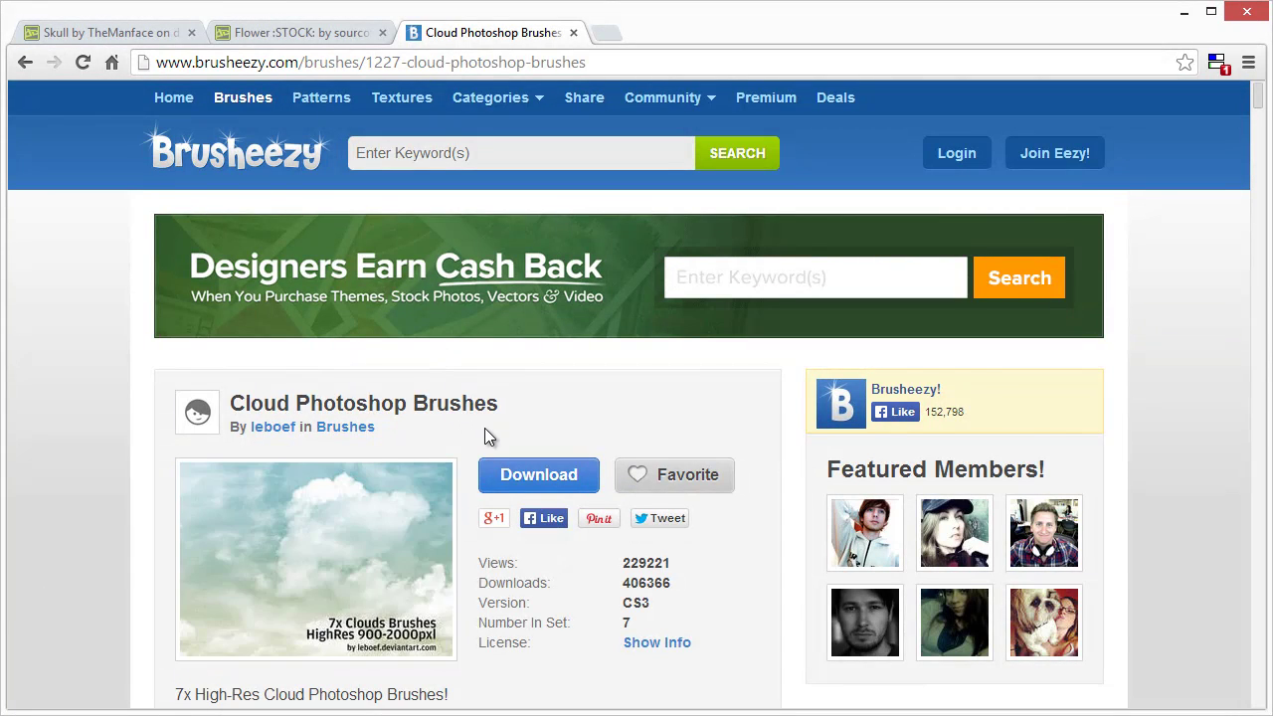
pyautogui.scroll(-1, 484, 428)
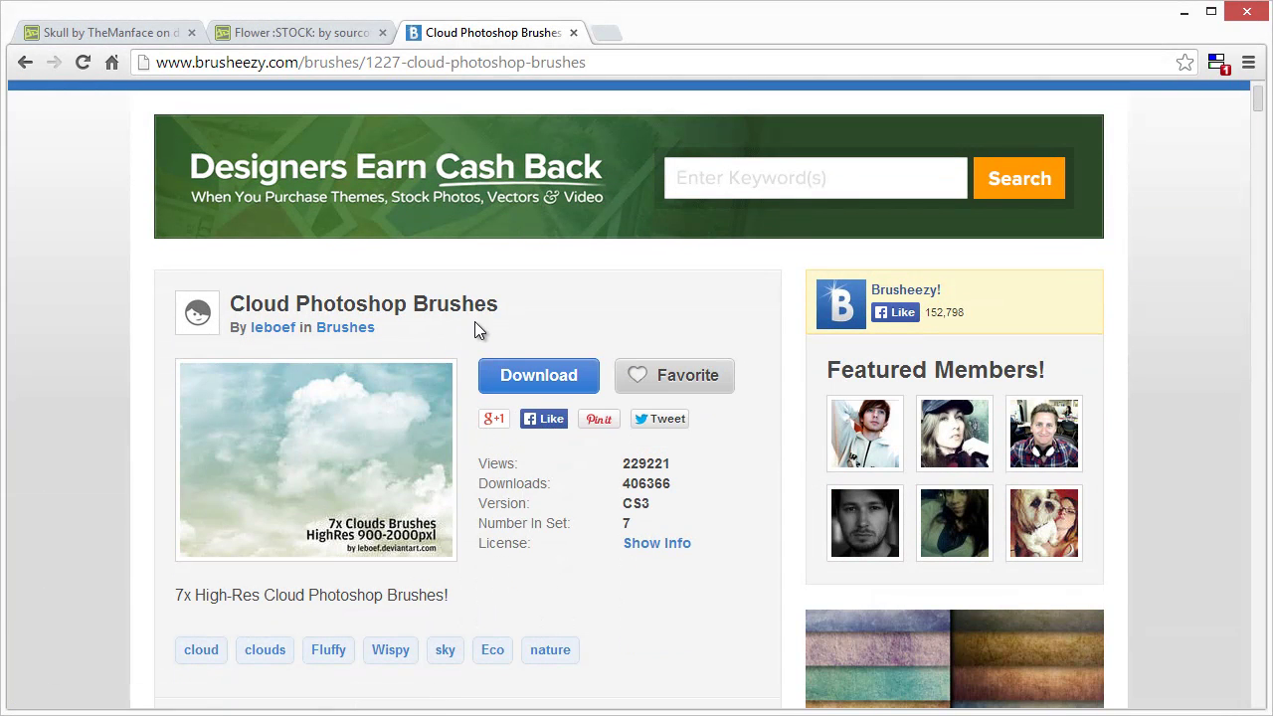
pyautogui.scroll(-1, 432, 321)
pyautogui.click(25, 62)
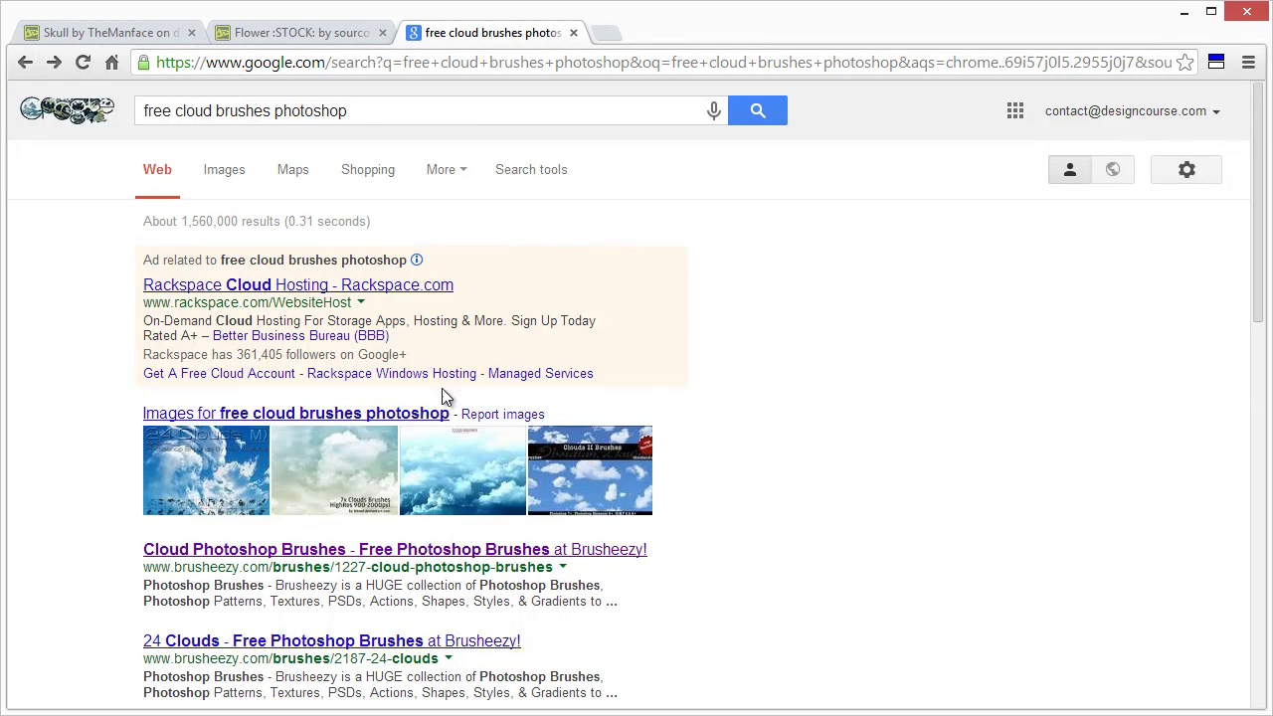
pyautogui.scroll(-2, 288, 502)
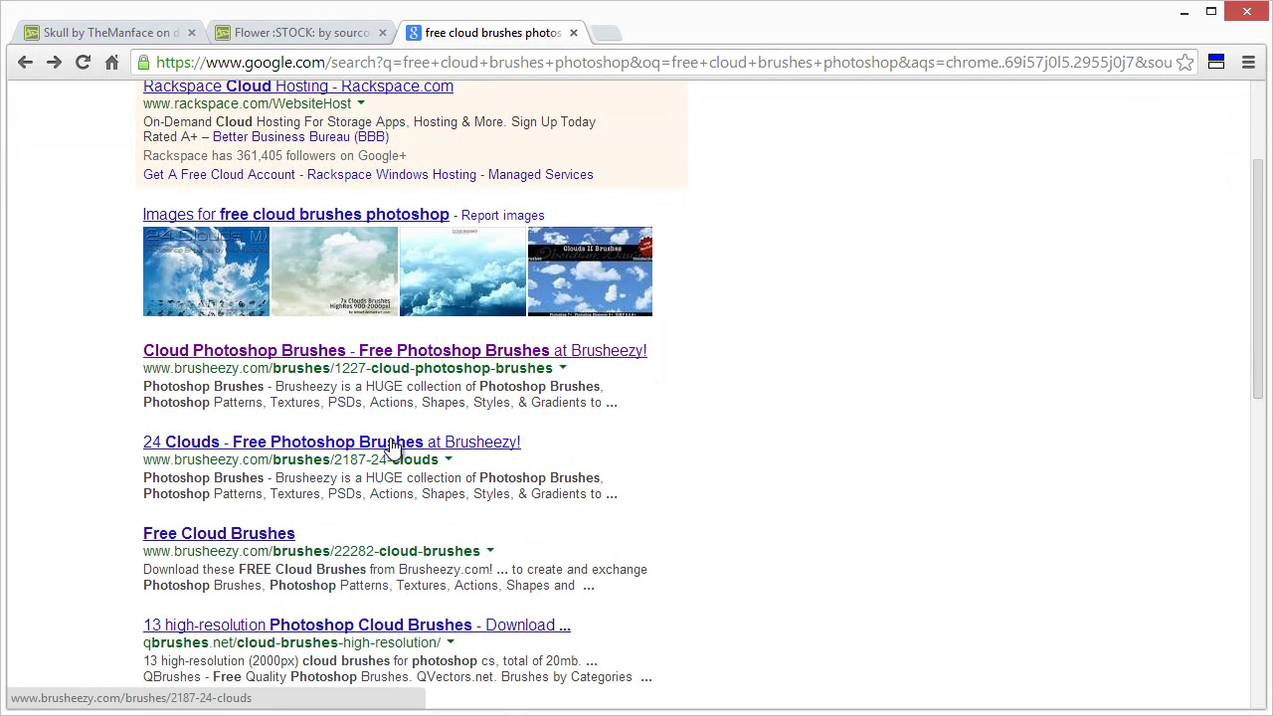
pyautogui.scroll(2, 386, 184)
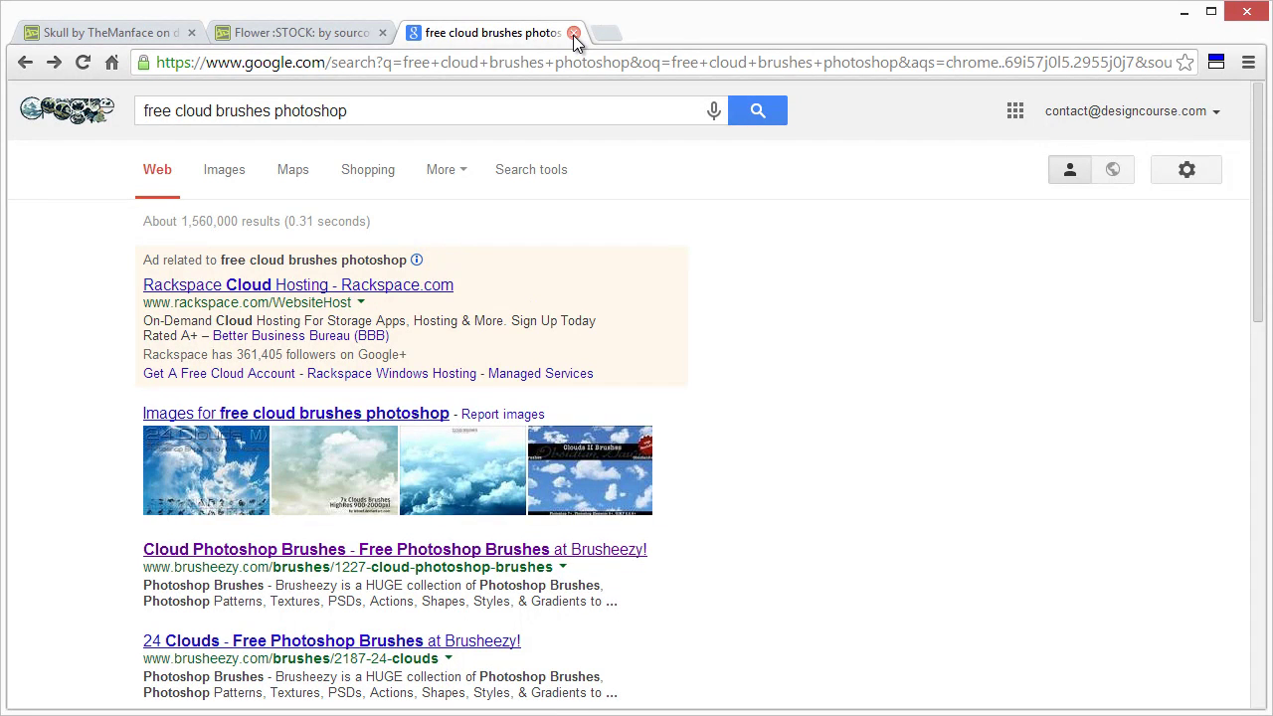
pyautogui.click(1184, 16)
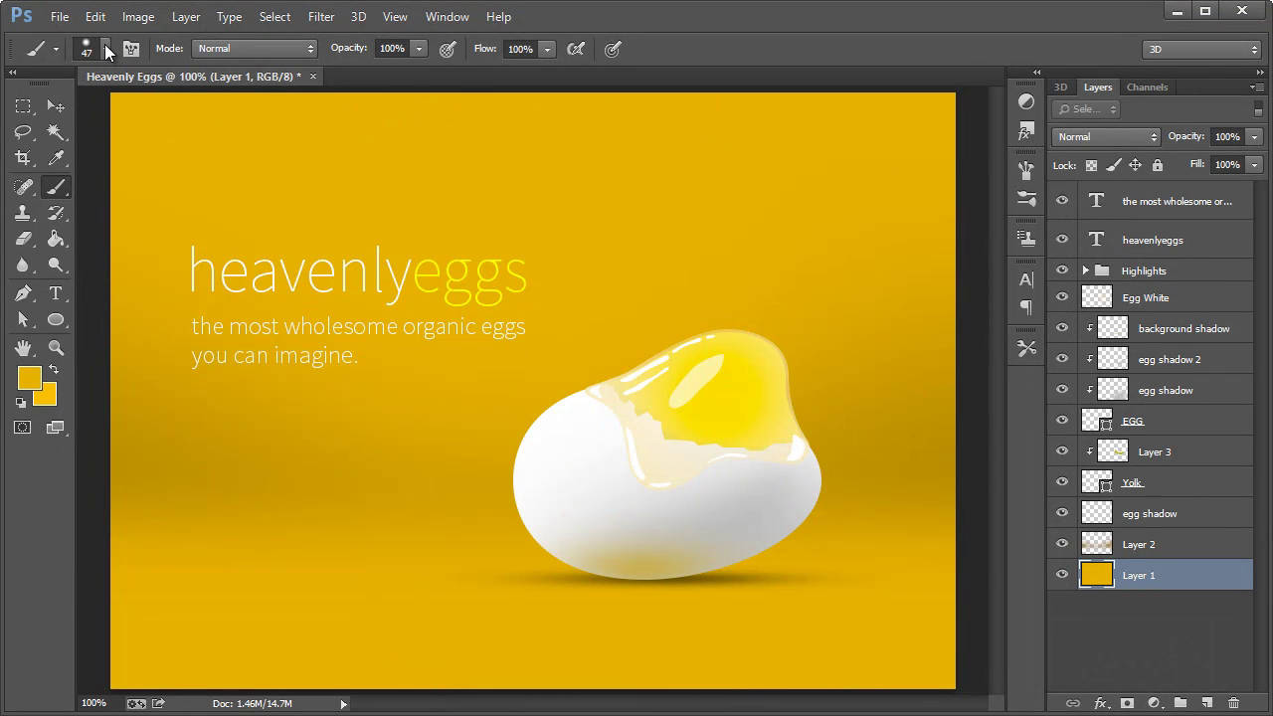
# Choose the 1467 px cloud brush preset for the Brush tool.
pyautogui.rightClick(55, 189)
pyautogui.click(60, 200)
pyautogui.click(105, 50)
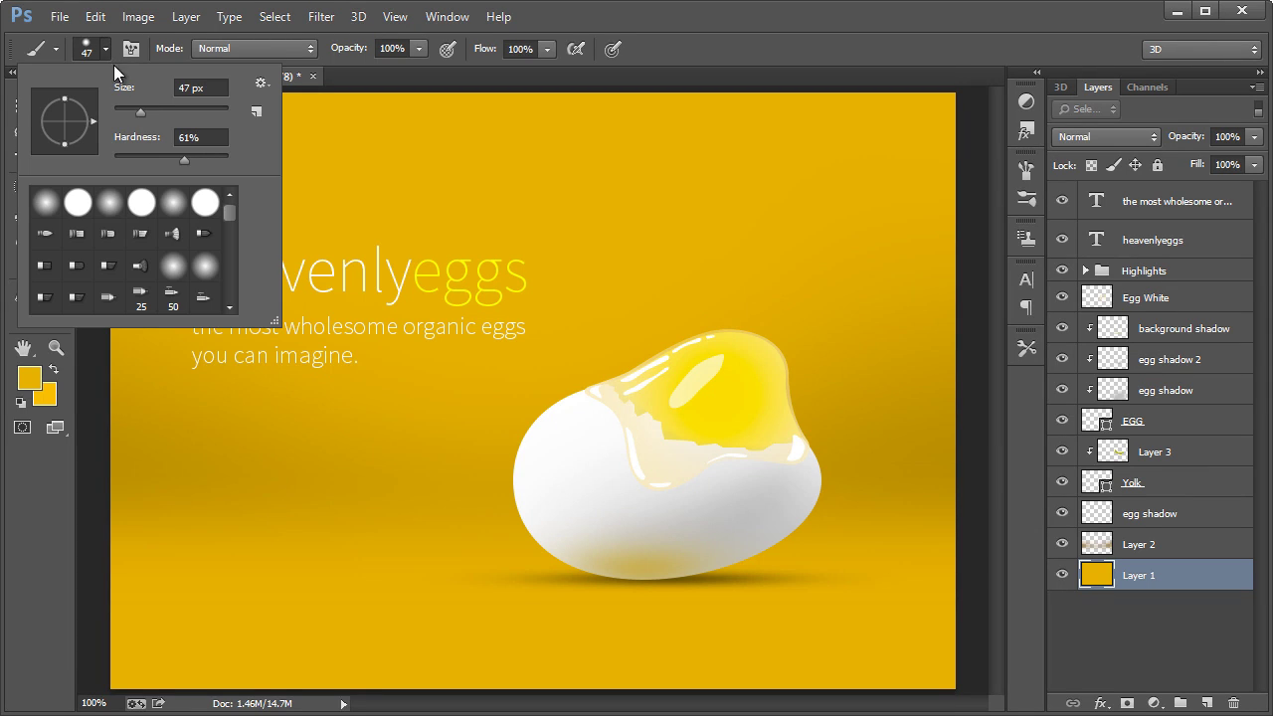
pyautogui.moveTo(232, 218); pyautogui.dragTo(232, 290)
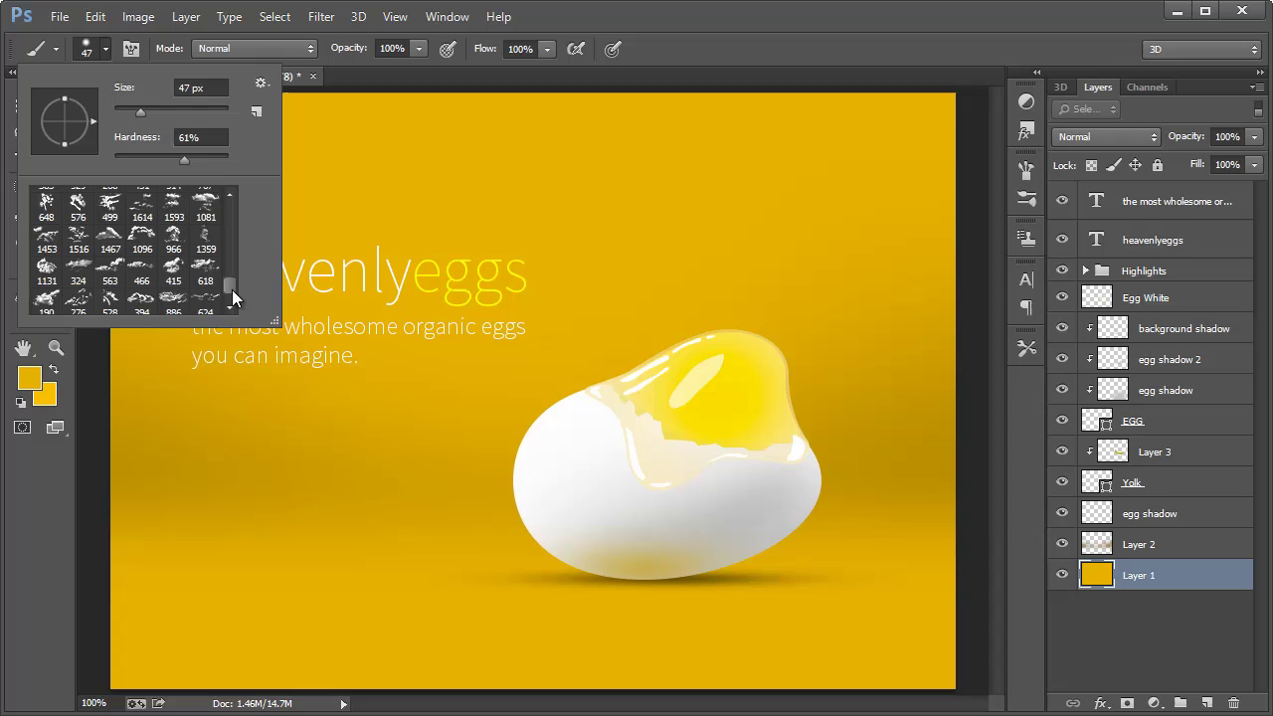
pyautogui.click(106, 242)
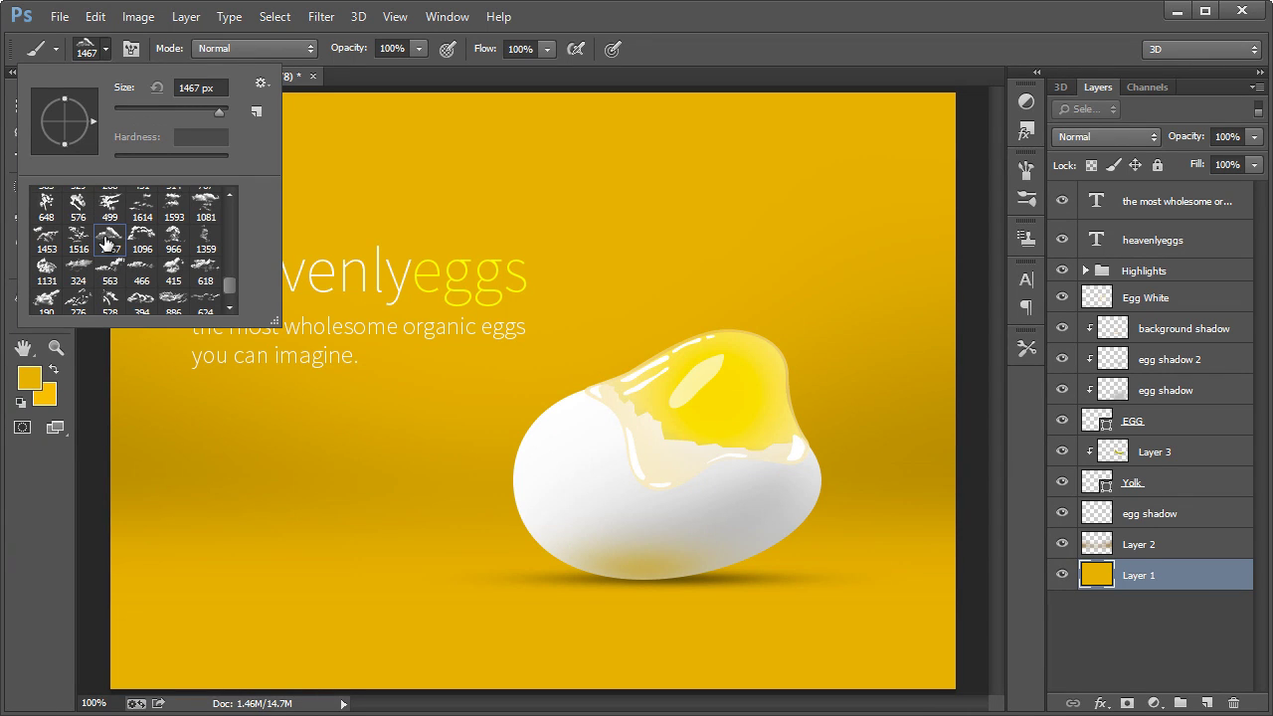
pyautogui.press('Return')
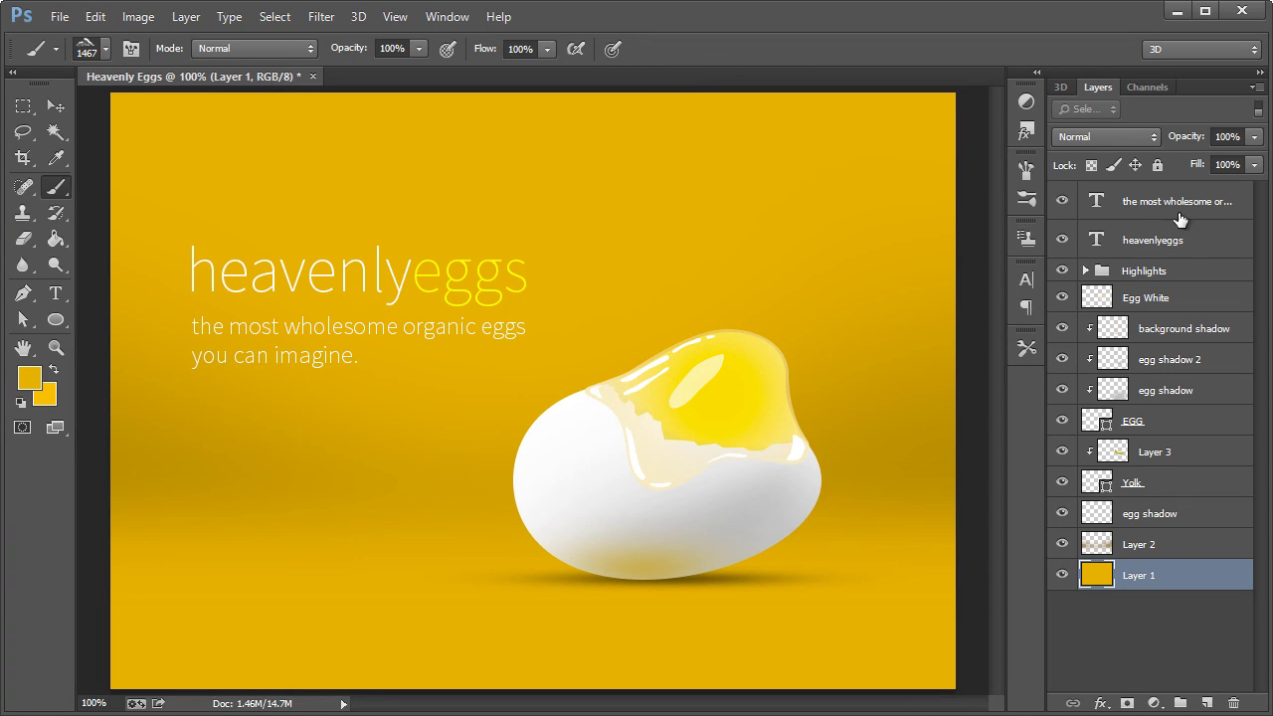
# Create a new layer directly above Layer 2 and name it Clouds.
pyautogui.click(1154, 545)
pyautogui.hotkey('ctrl', 'shift', 'n')
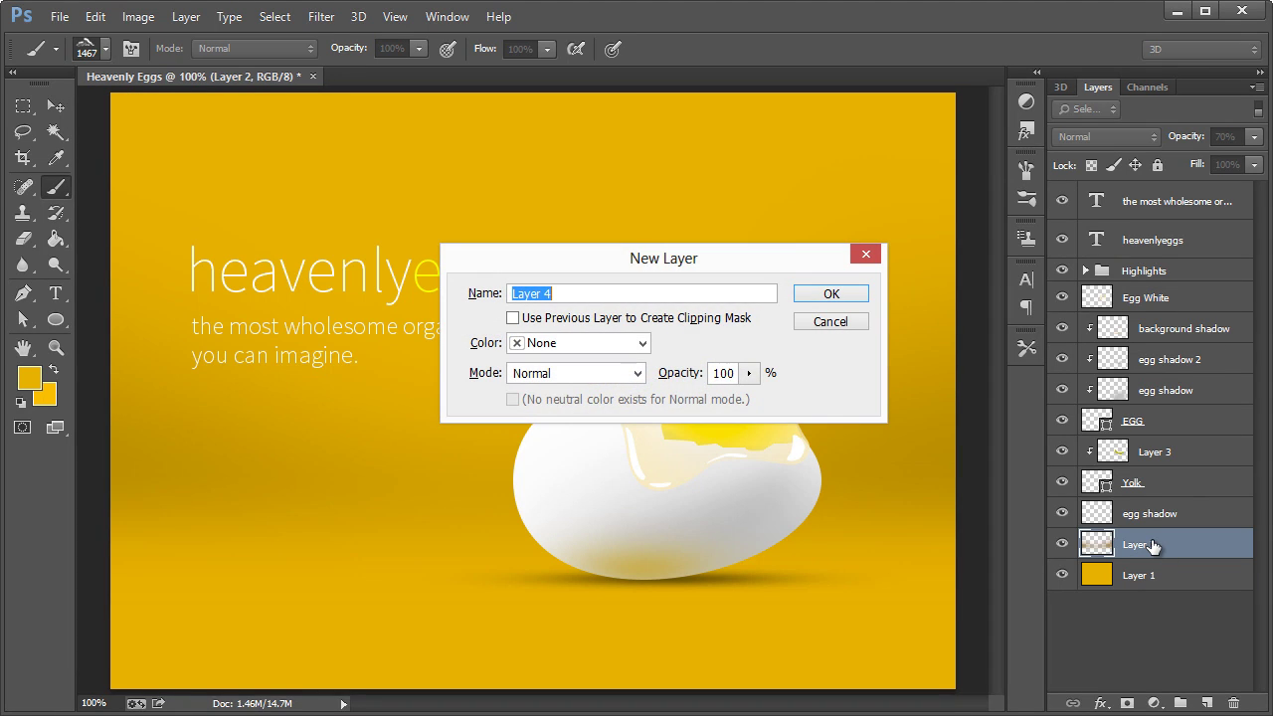
pyautogui.press('Return')
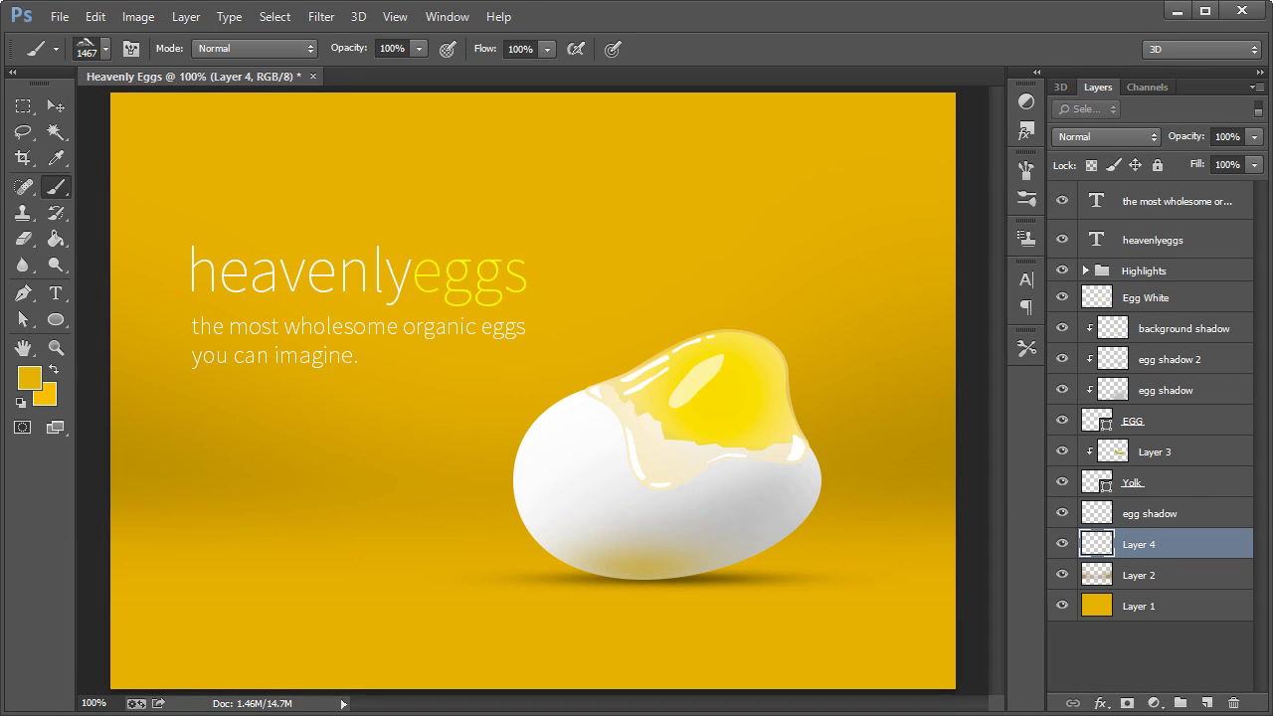
pyautogui.doubleClick(1142, 549)
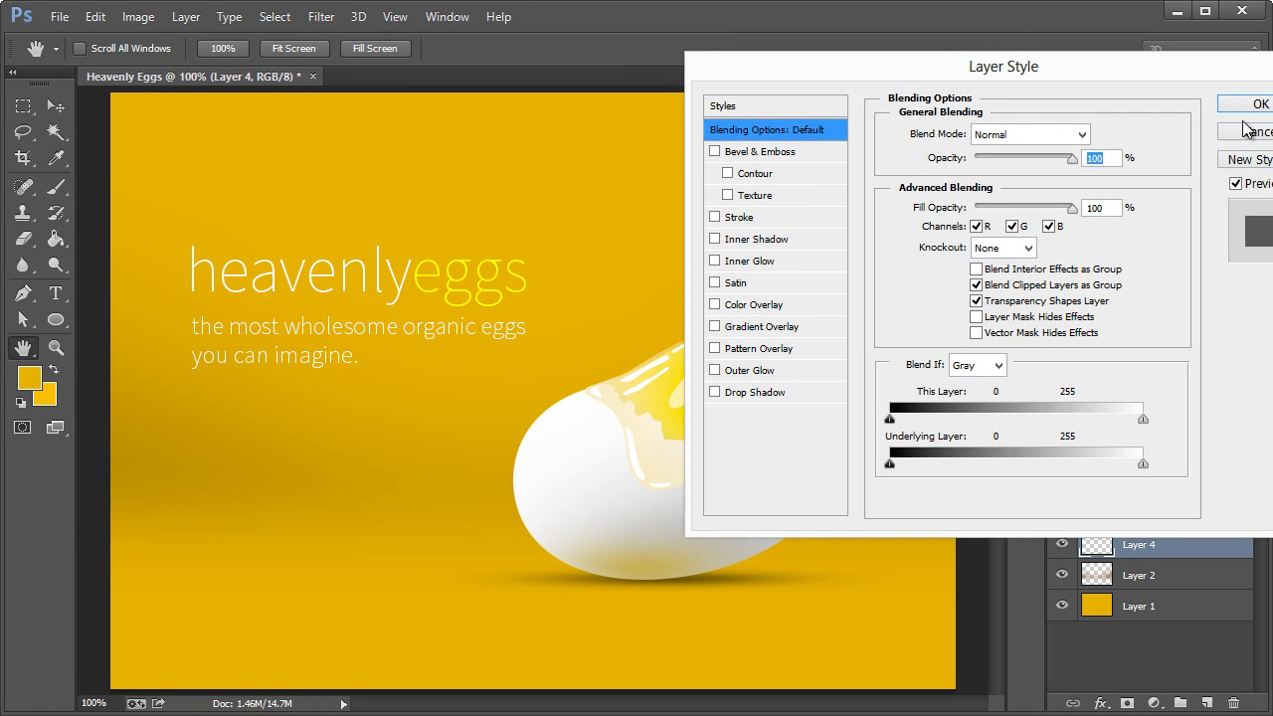
pyautogui.click(1247, 129)
pyautogui.doubleClick(1140, 545)
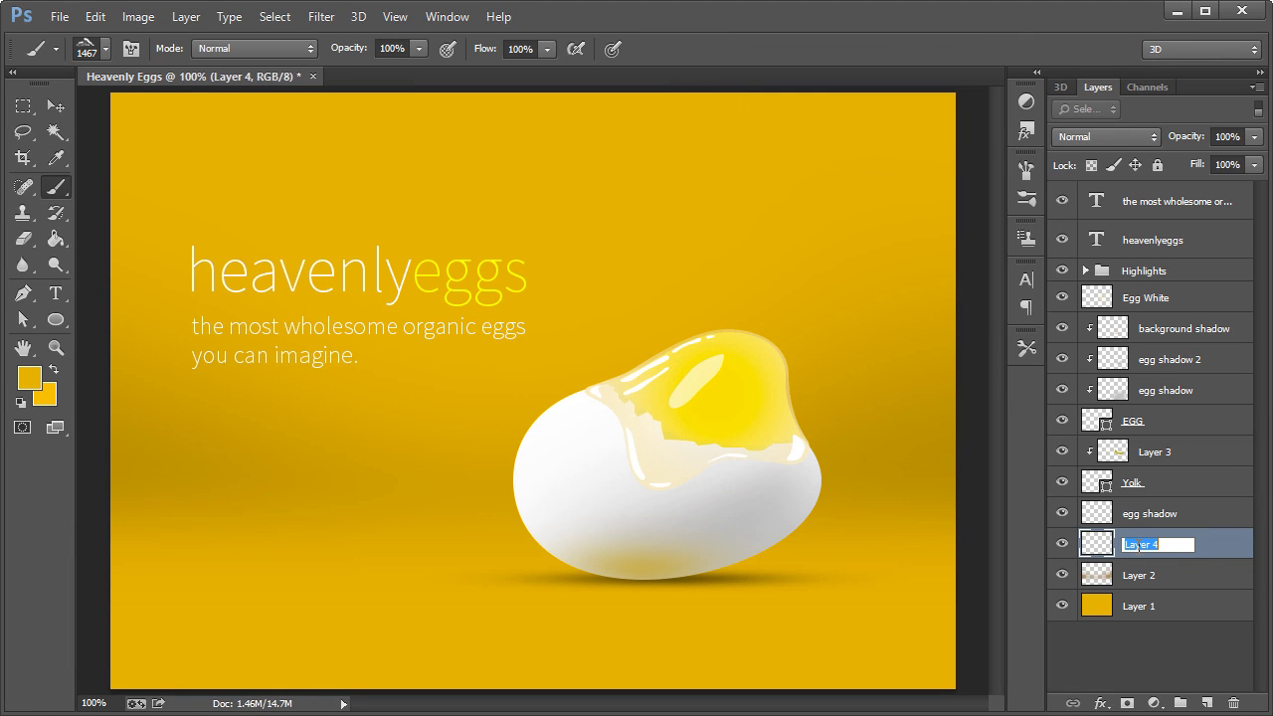
pyautogui.press('Return')
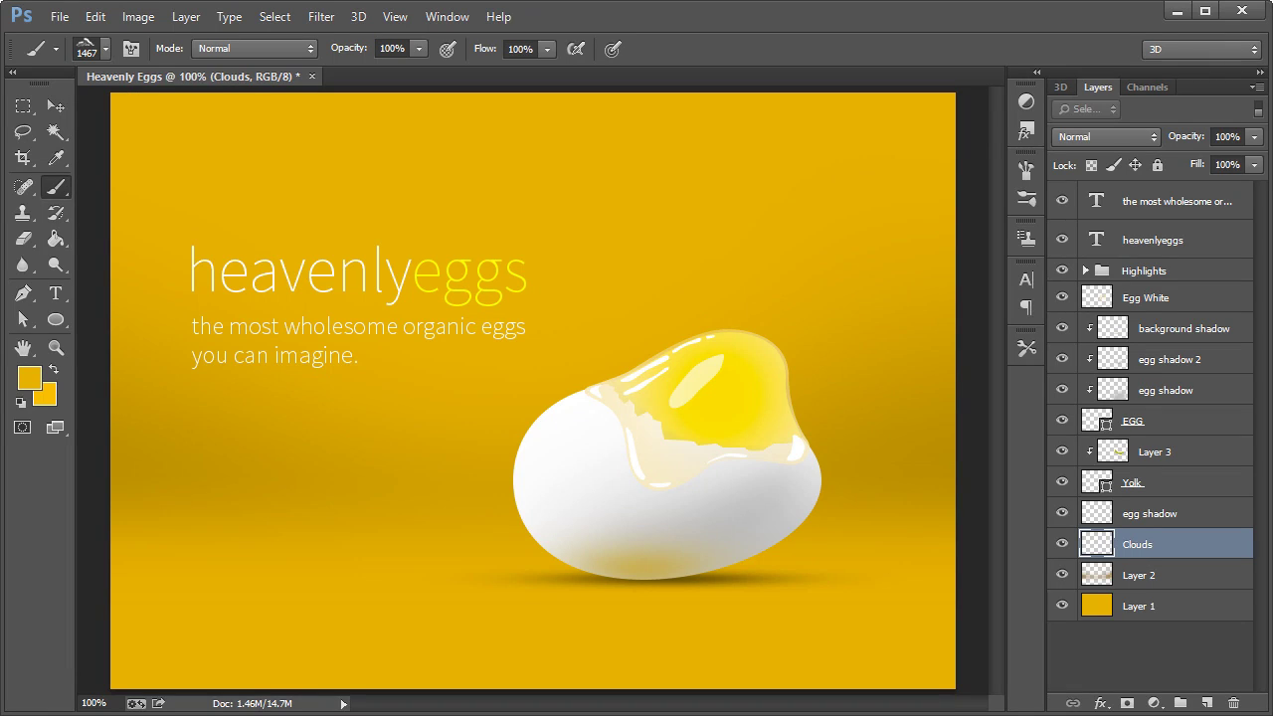
# Set the cloud brush size to 198 px and its color to white (#ffffff), and stamp one cloud behind the egg's upper-left edge.
pyautogui.click(106, 50)
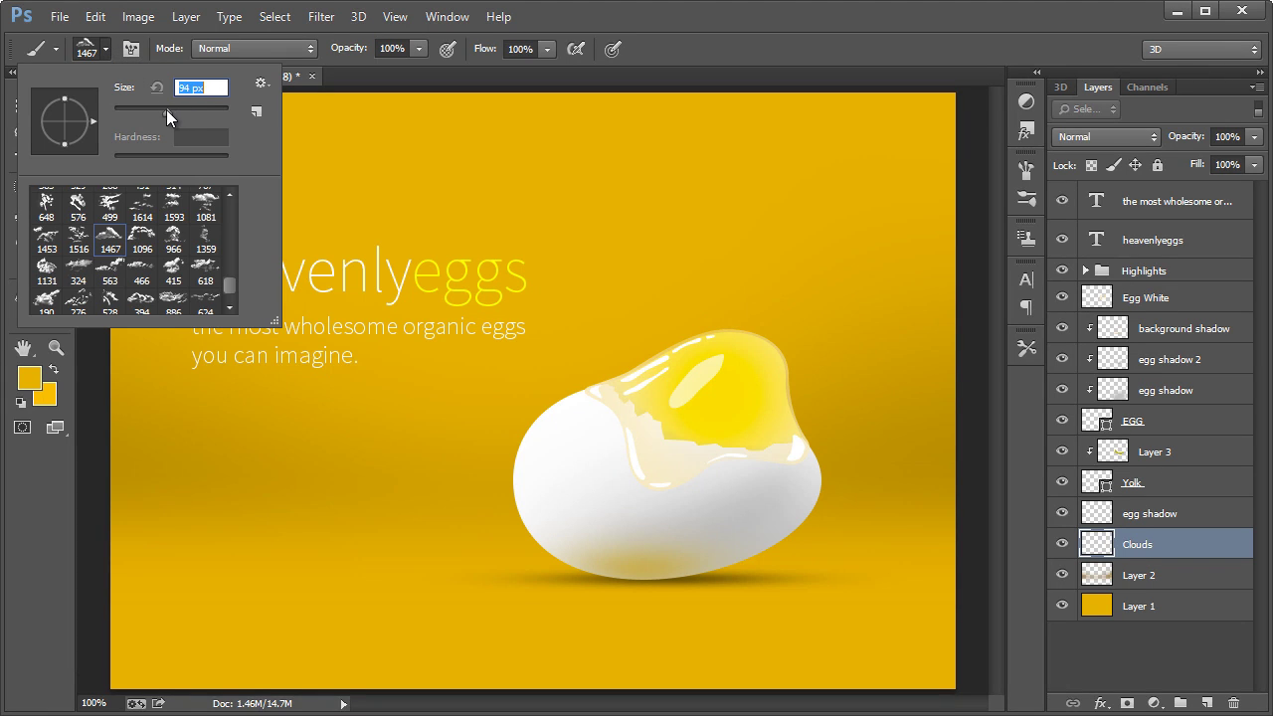
pyautogui.moveTo(166, 110); pyautogui.dragTo(202, 111)
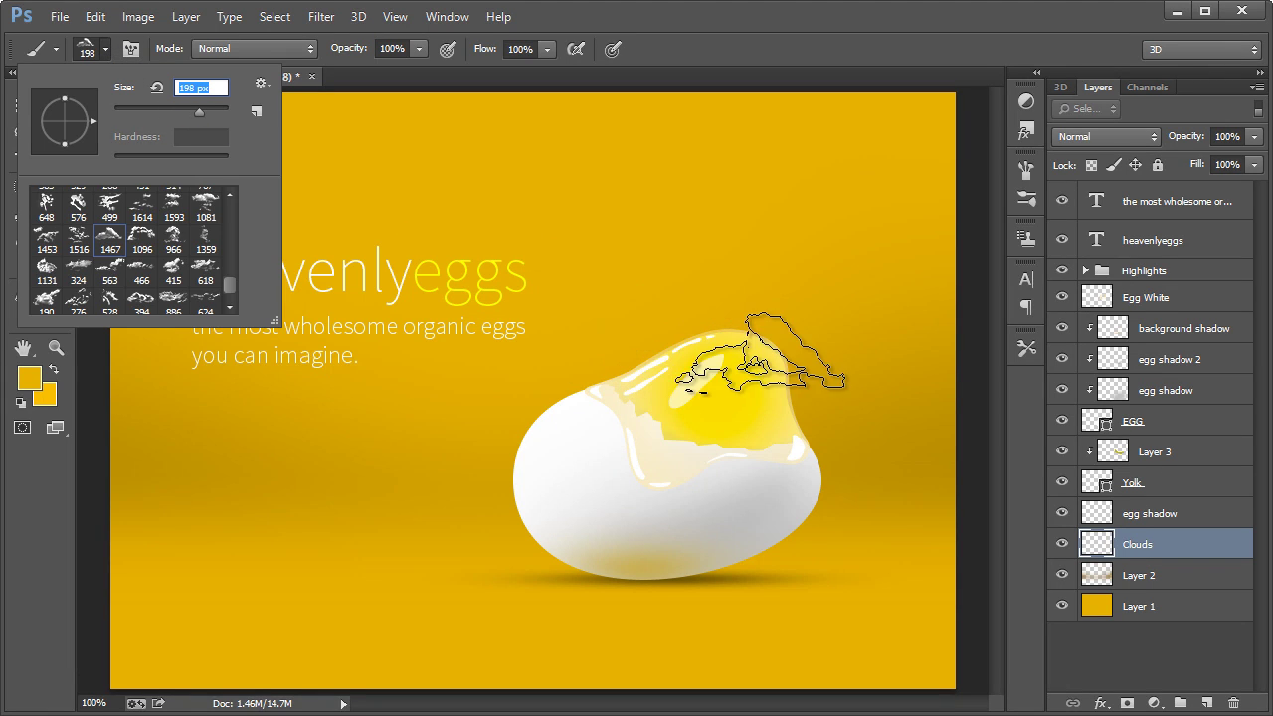
pyautogui.click(740, 297)
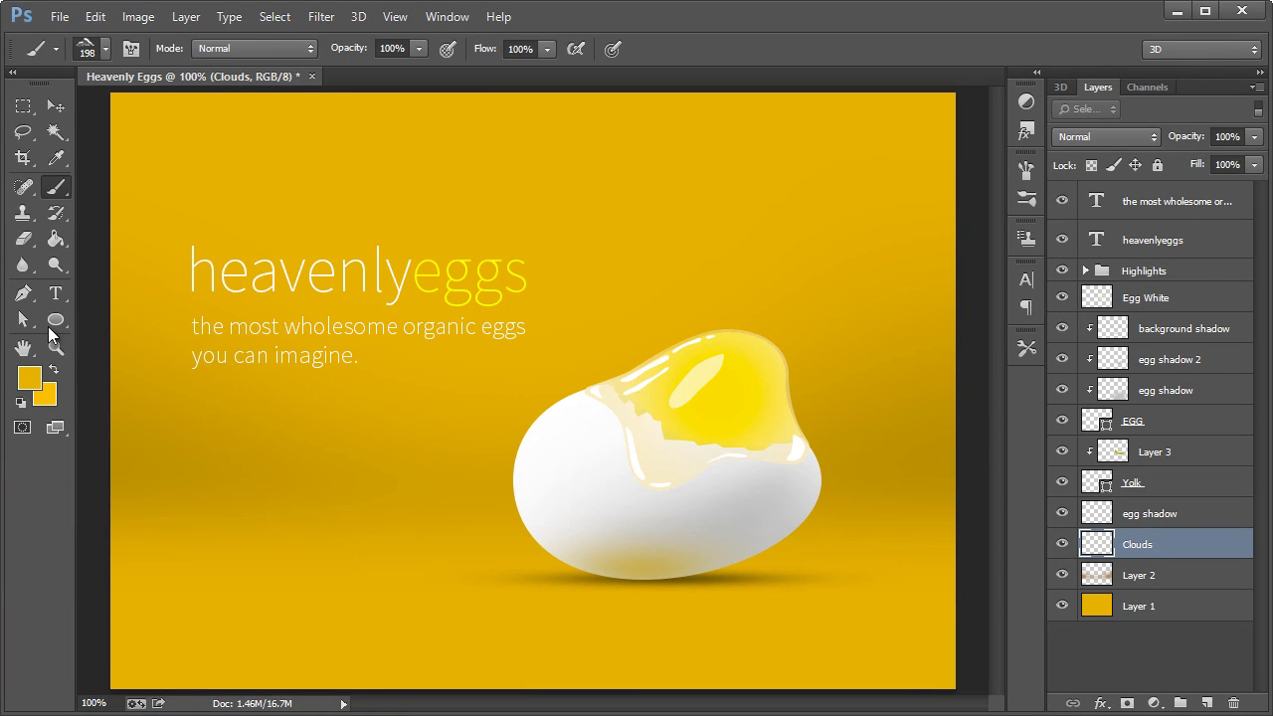
pyautogui.click(27, 380)
pyautogui.click(48, 171)
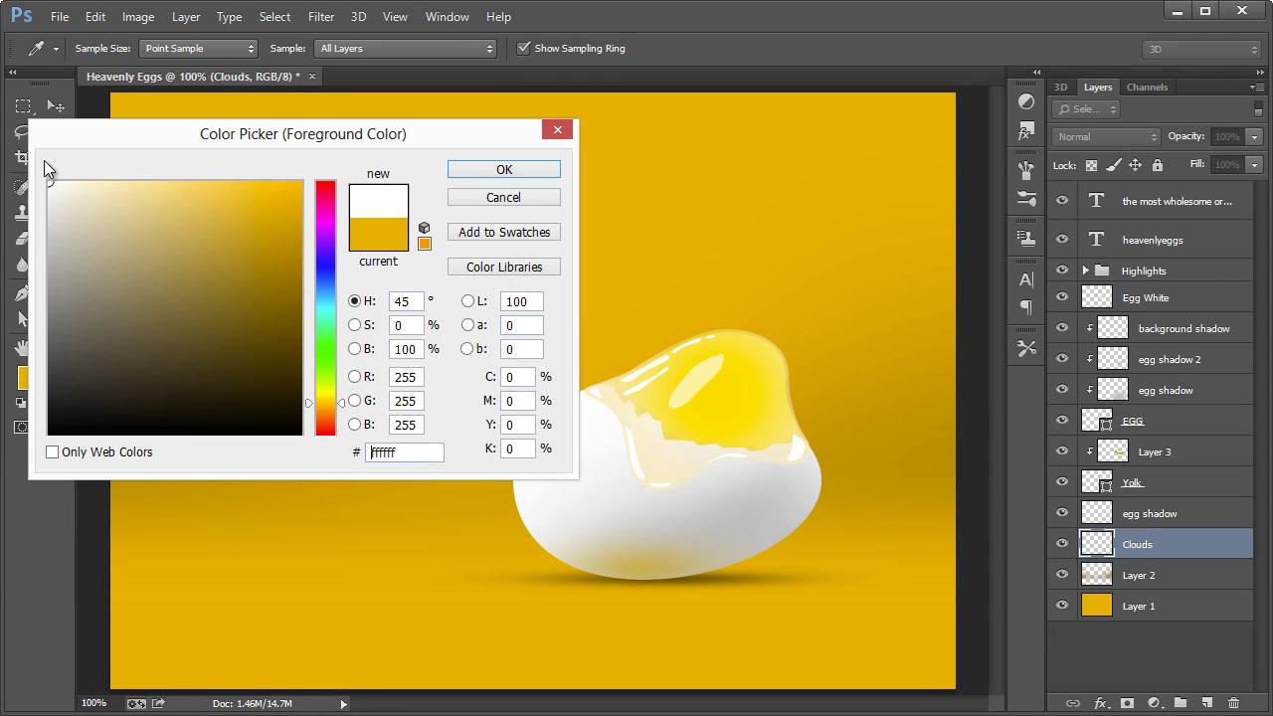
pyautogui.click(507, 174)
pyautogui.click(629, 332)
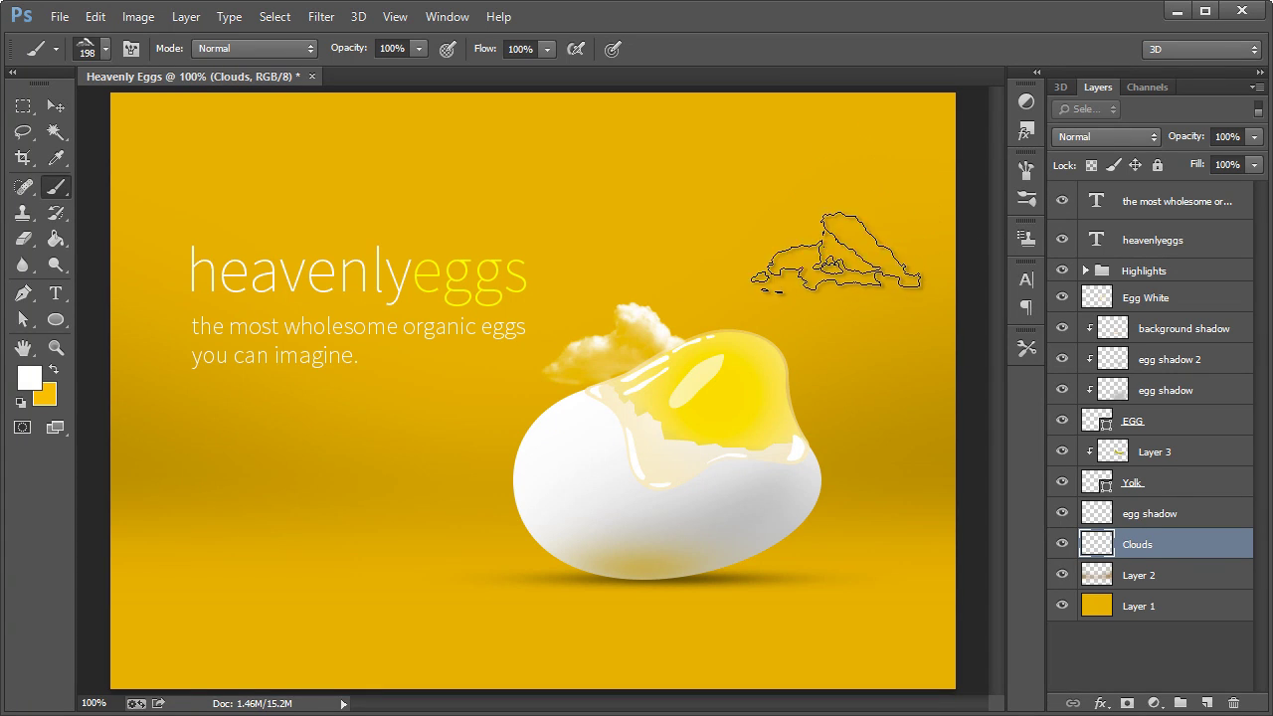
# Create another new layer named Clouds 2 above the Clouds layer.
pyautogui.hotkey('ctrl', 'shift', 'n')
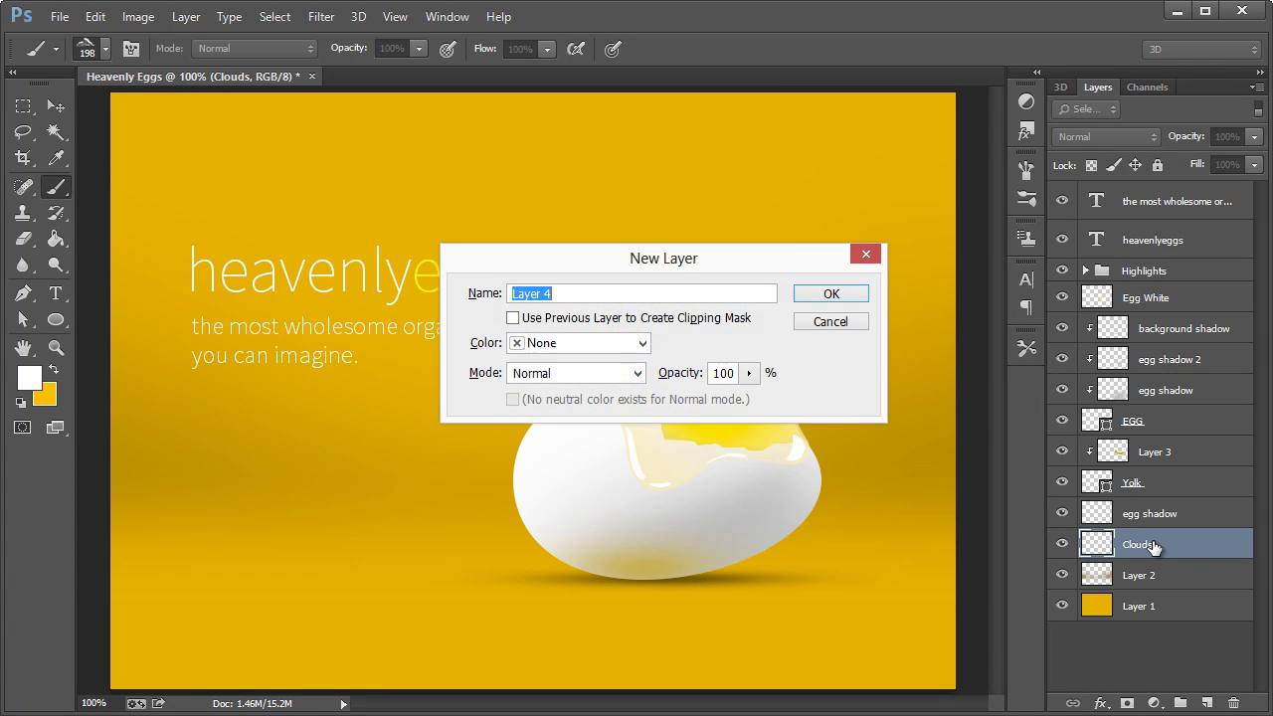
pyautogui.write('Clouds 2')
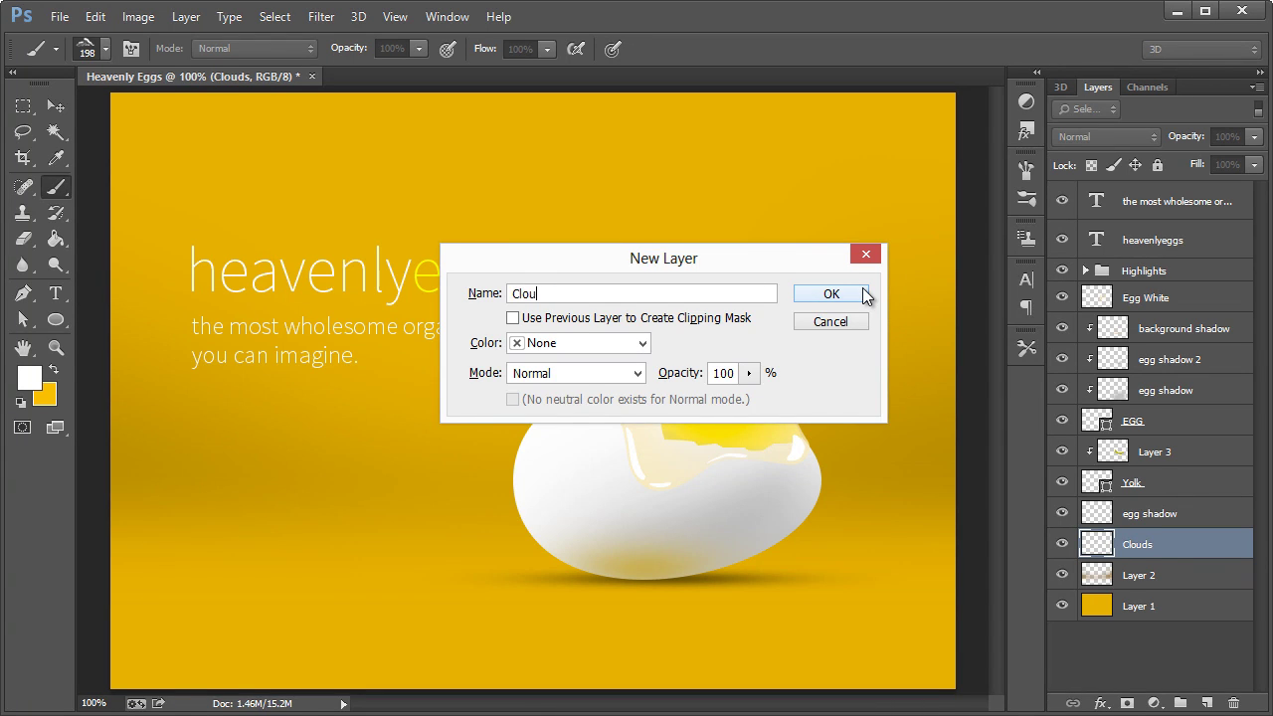
pyautogui.click(863, 295)
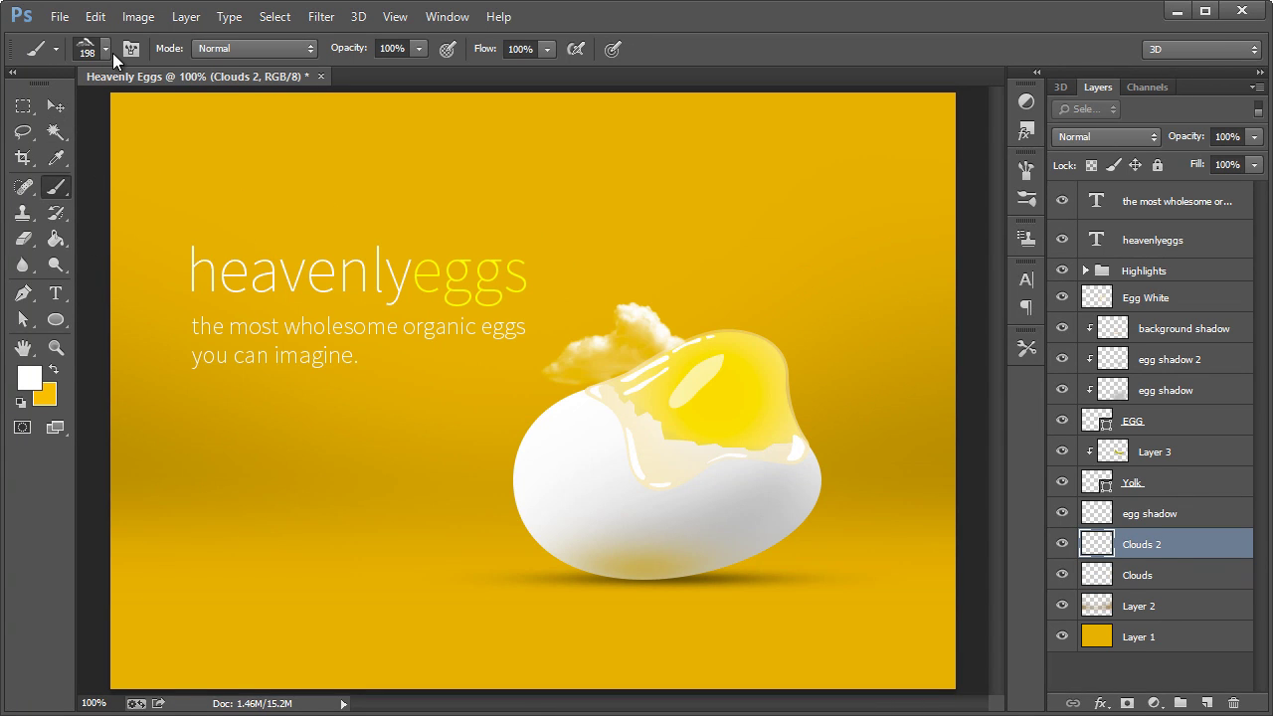
# With the 1453 px cloud preset at 174 px, stamp a white cloud over the egg's upper-right edge and move Clouds 2 to the top of the layer stack.
pyautogui.click(107, 52)
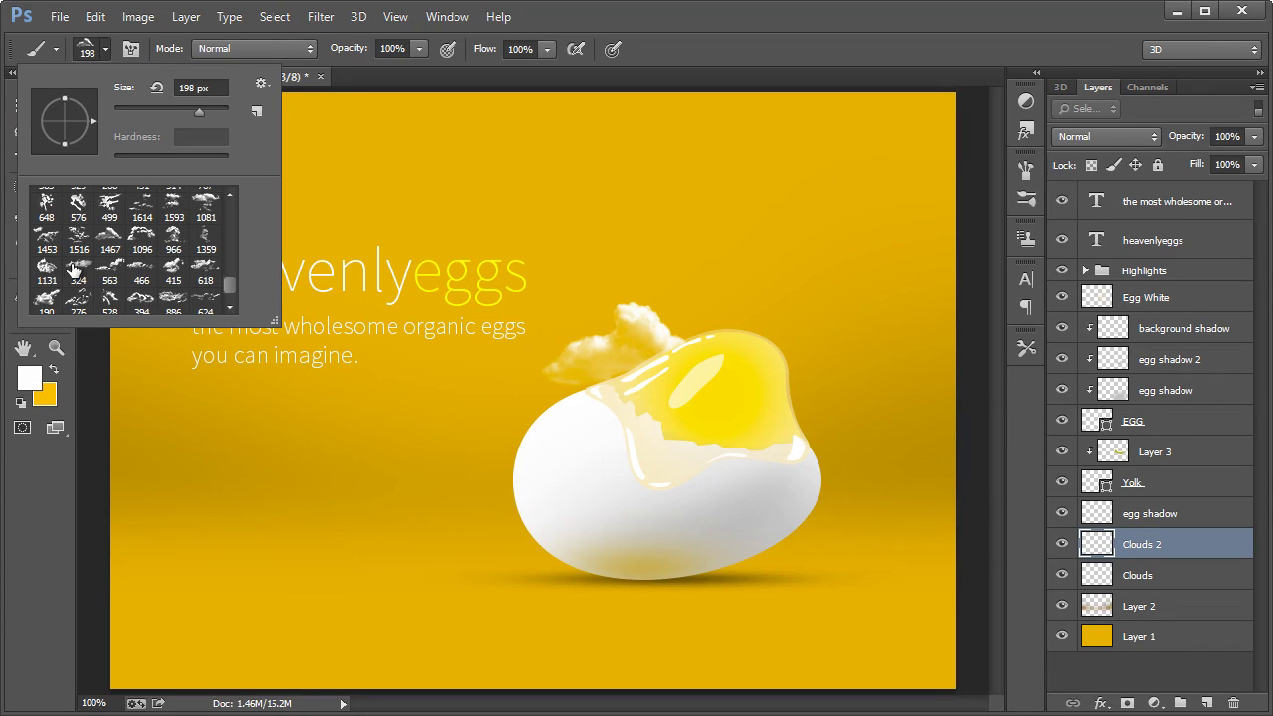
pyautogui.click(47, 241)
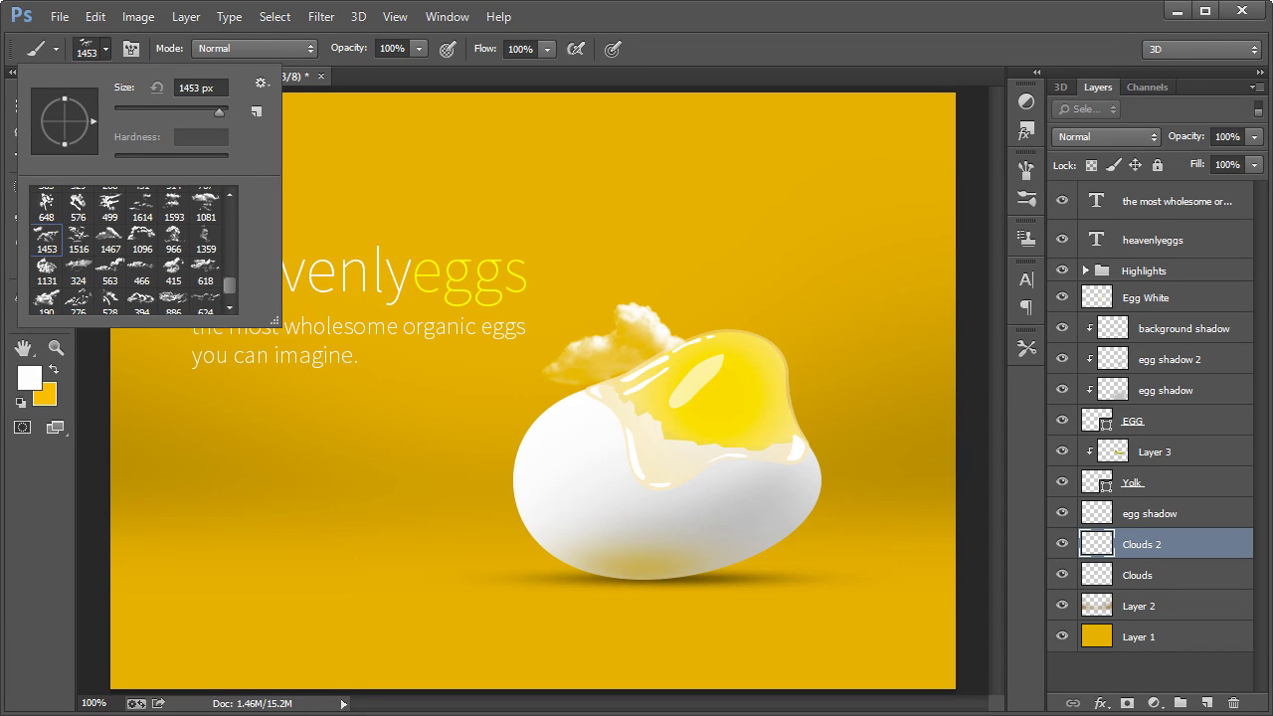
pyautogui.moveTo(183, 106); pyautogui.dragTo(192, 108)
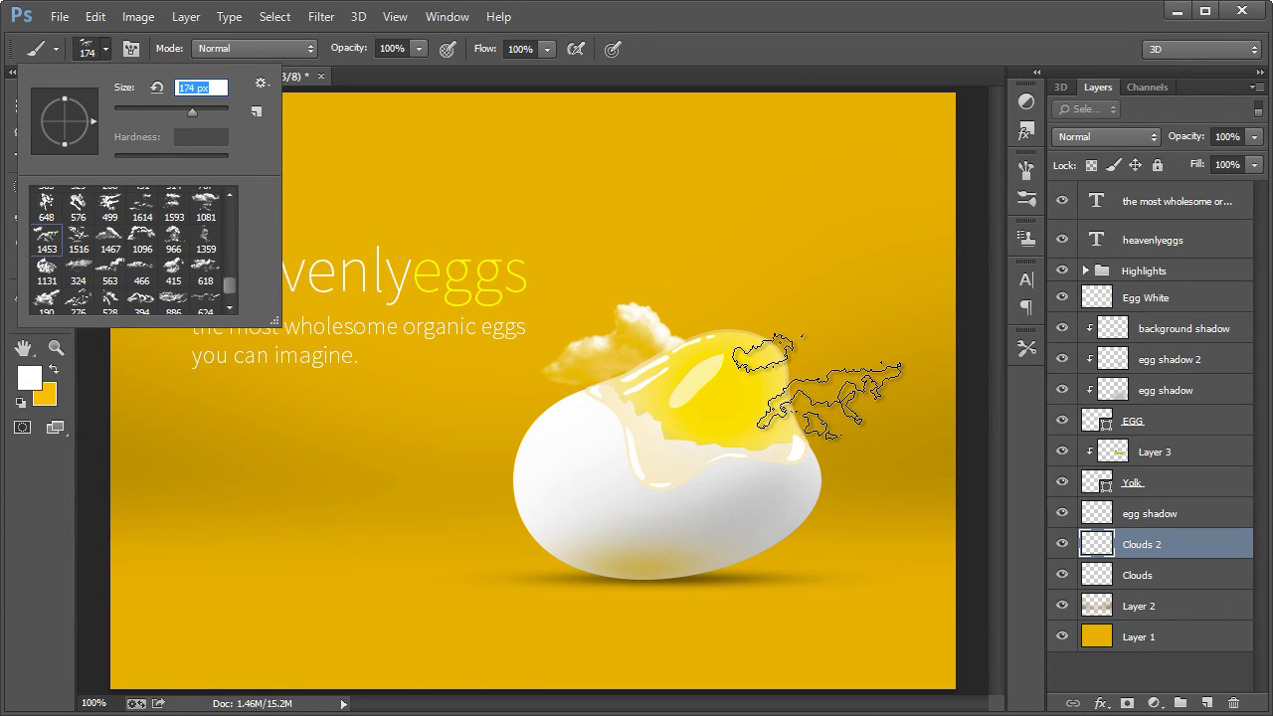
pyautogui.click(810, 383)
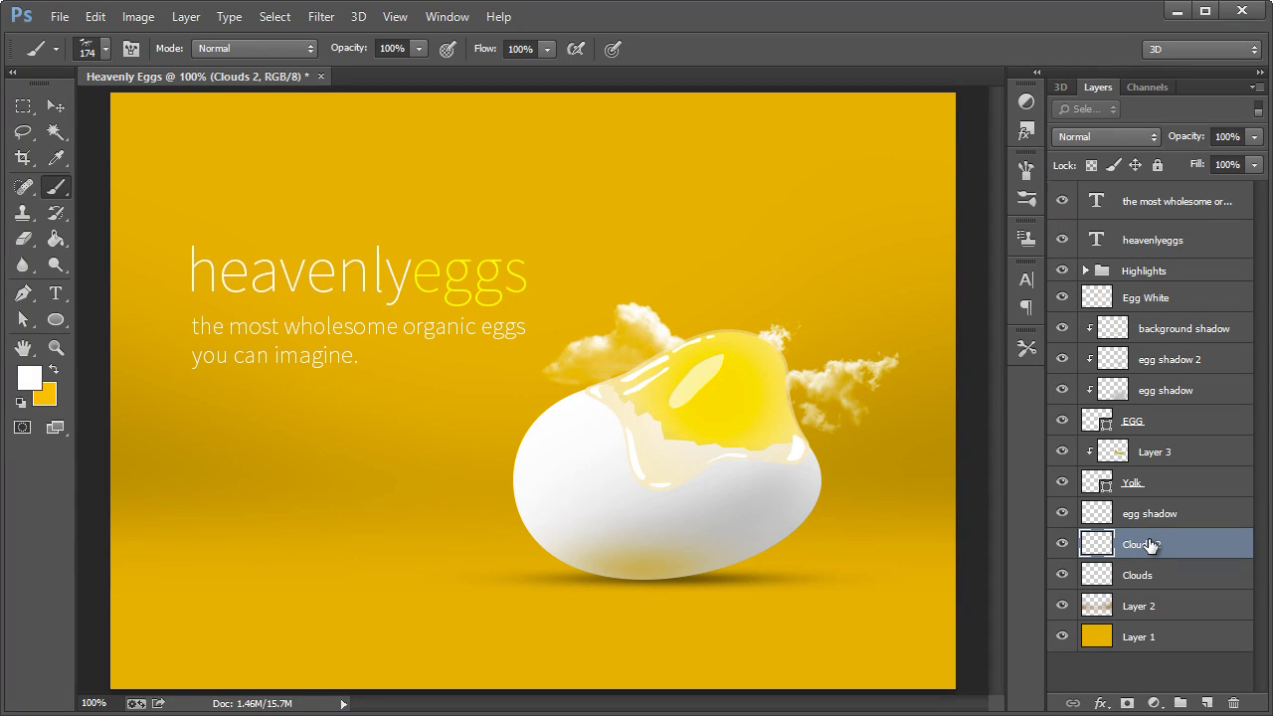
pyautogui.moveTo(1153, 544); pyautogui.dragTo(1132, 188)
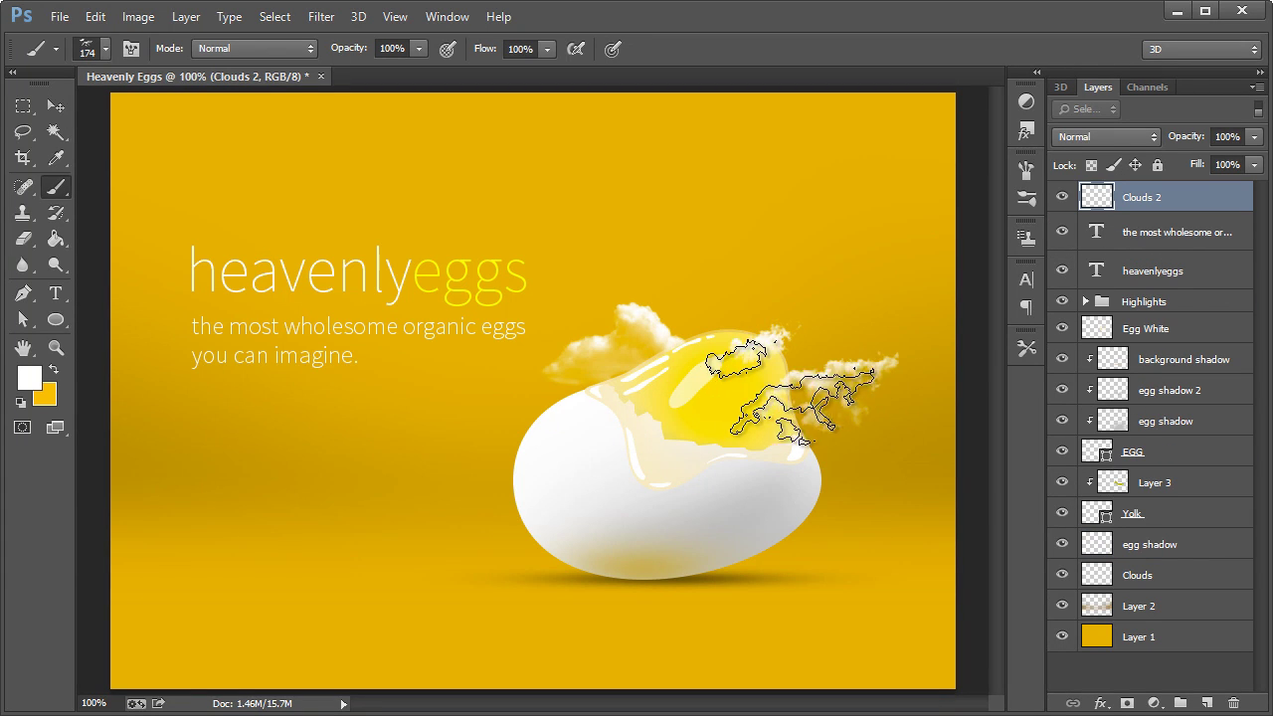
pyautogui.click(726, 338)
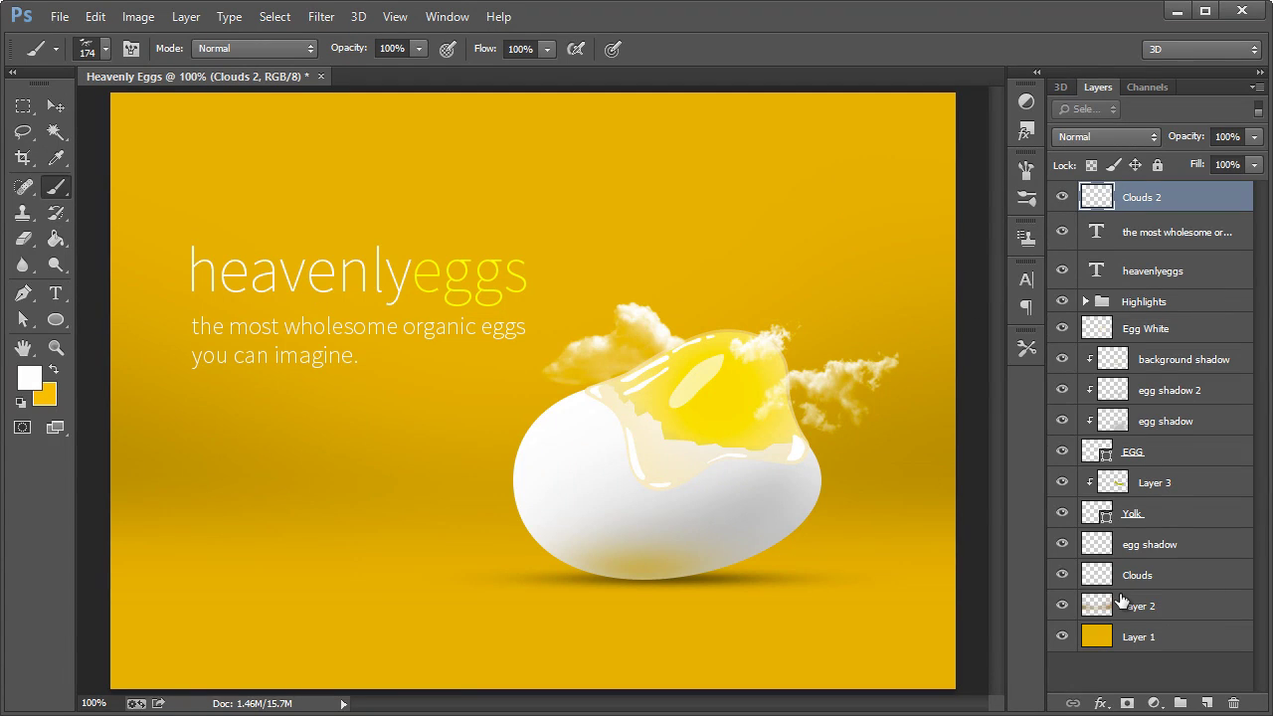
# Create a new layer directly above the Clouds layer and name it Clouds 3.
pyautogui.click(1162, 577)
pyautogui.hotkey('ctrl', 'shift', 'n')
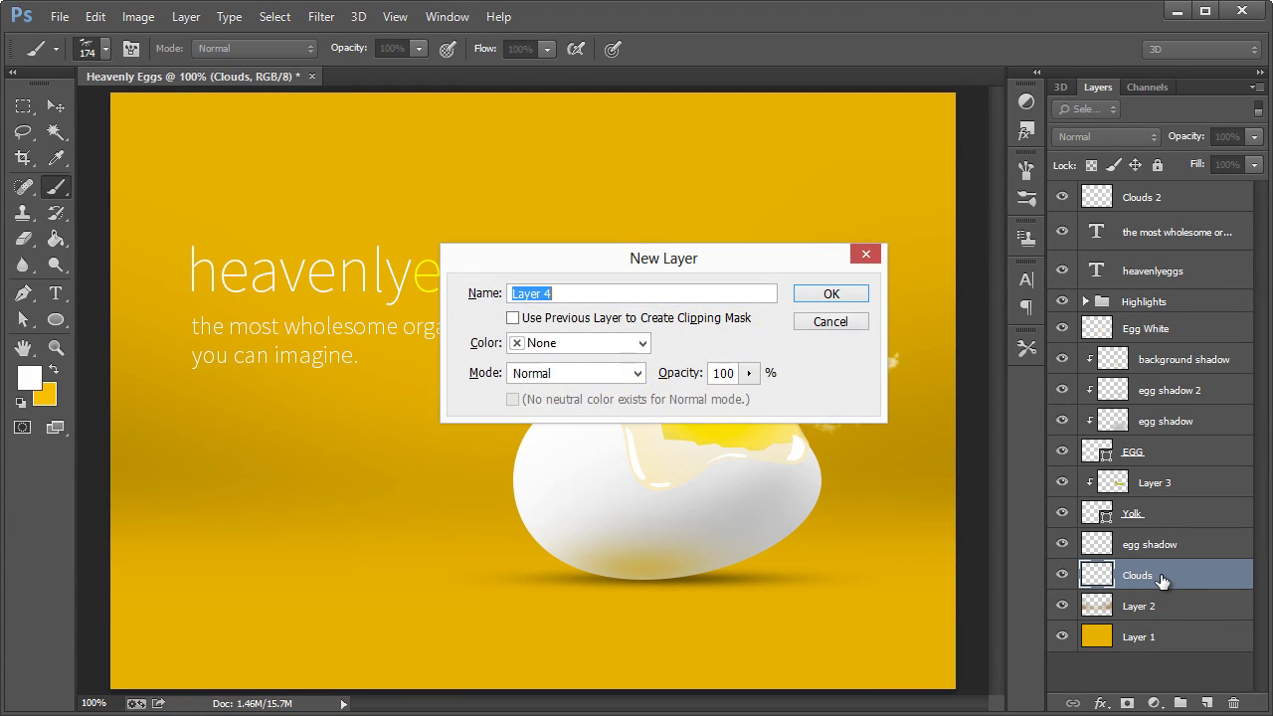
pyautogui.press('Return')
pyautogui.doubleClick(1158, 576)
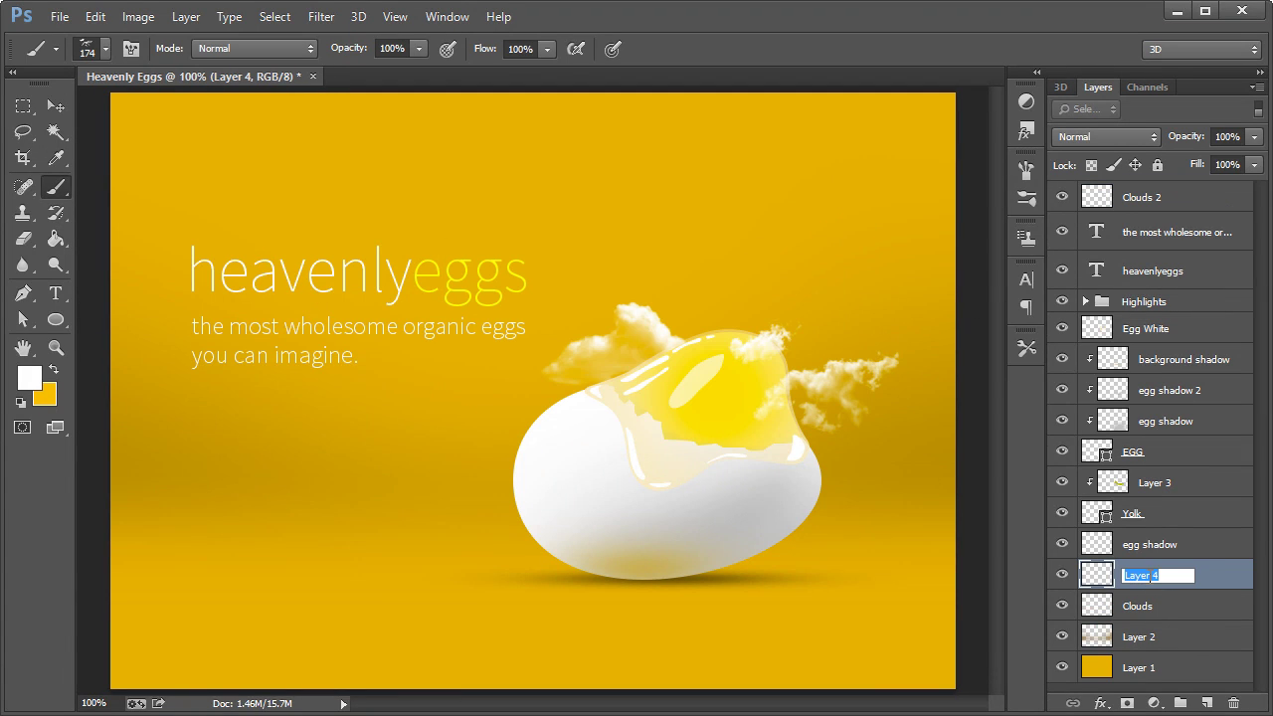
pyautogui.write('Clouds 3')
pyautogui.press('Return')
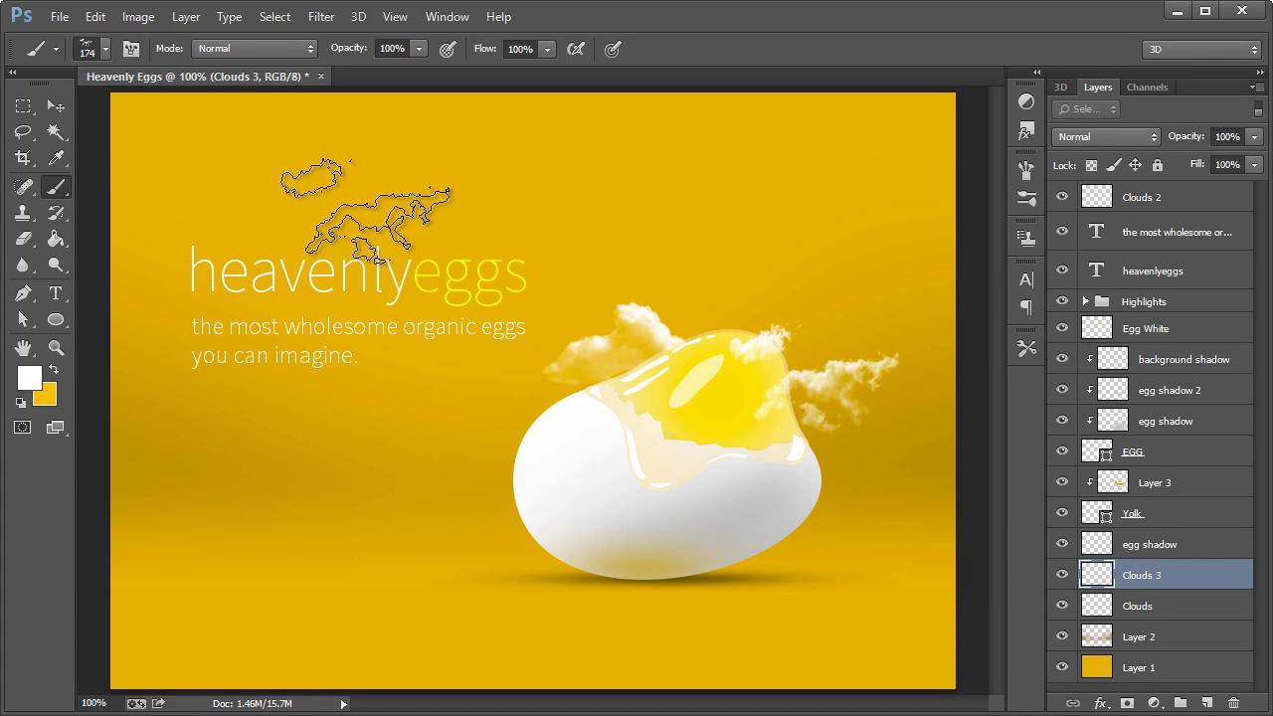
# Choose the 624 px wispy cloud brush preset and try a full-size stamp behind the egg, undoing that stamp.
pyautogui.click(106, 49)
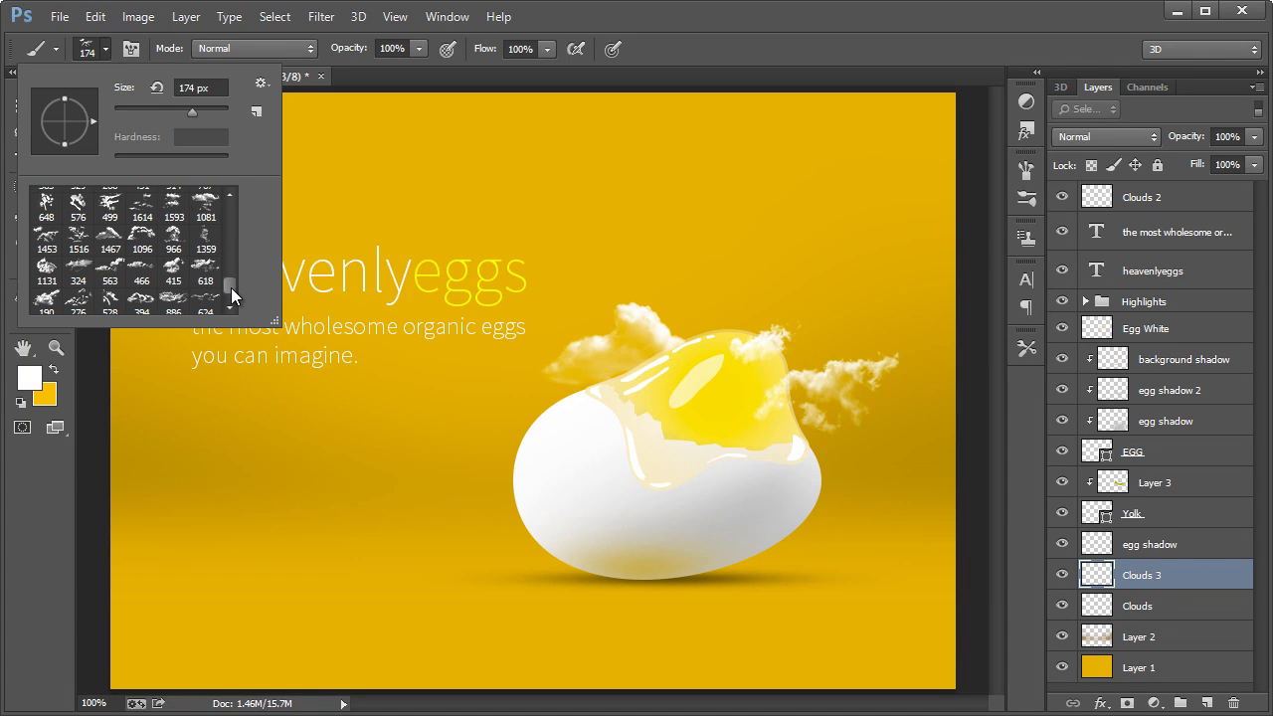
pyautogui.click(205, 302)
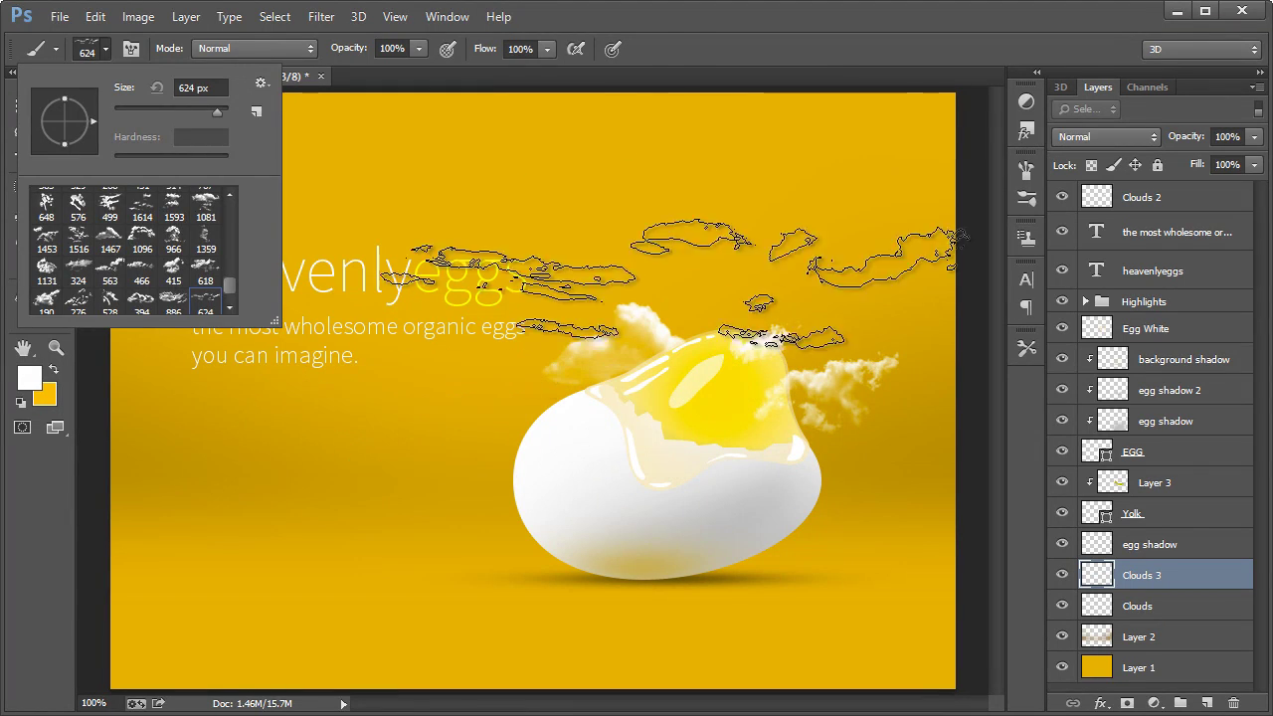
pyautogui.click(695, 39)
pyautogui.click(668, 385)
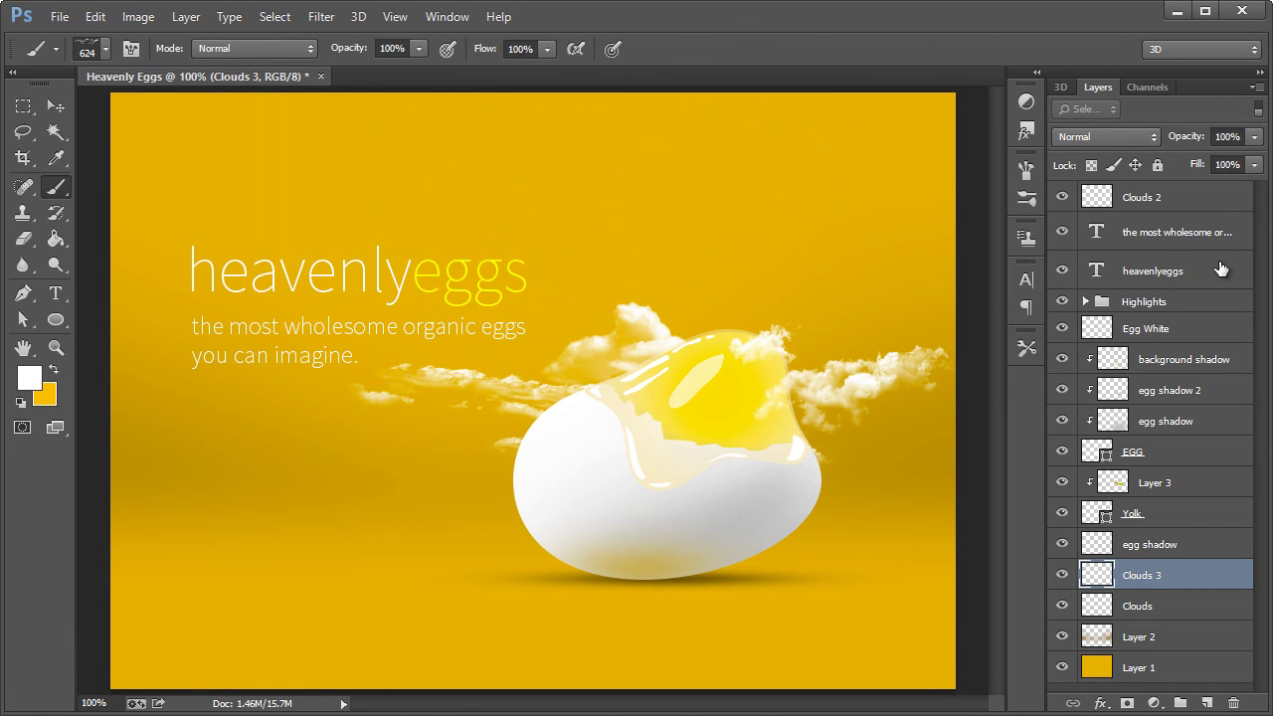
pyautogui.hotkey('ctrl', 'z')
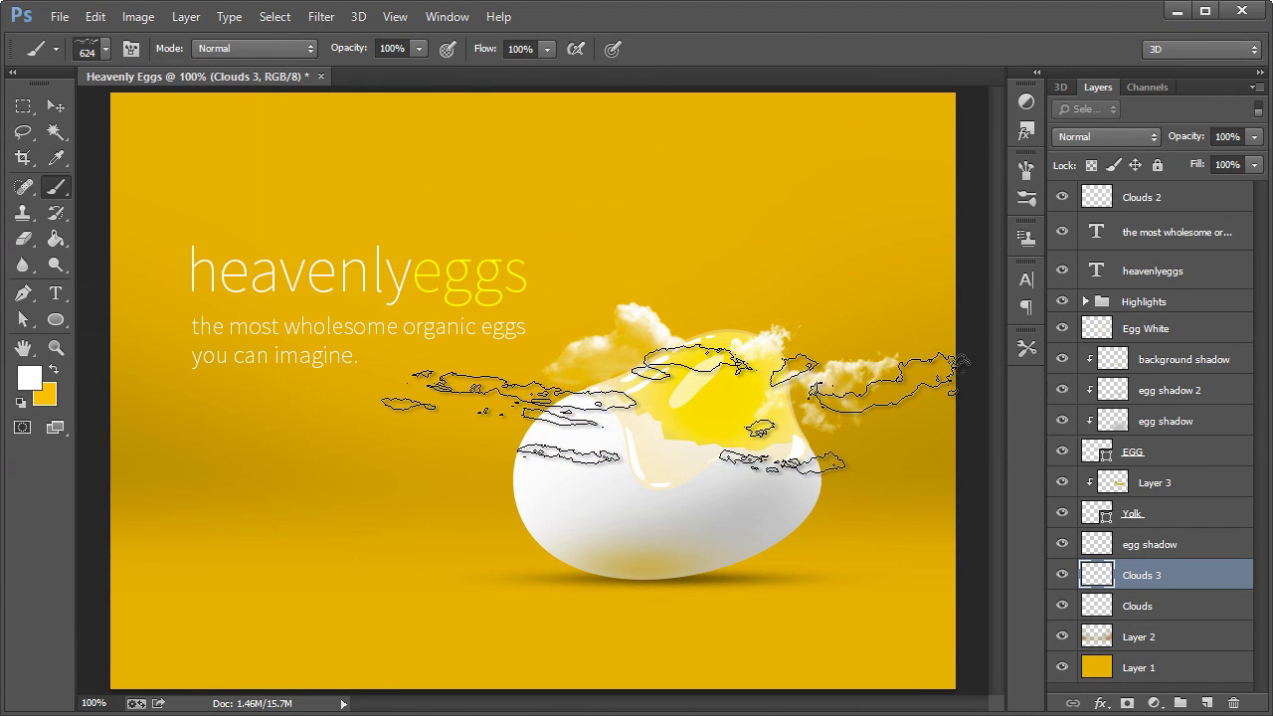
# Set the wispy cloud brush size to 402 px and stamp small clouds behind the egg's upper-left side on Clouds 3.
pyautogui.click(94, 45)
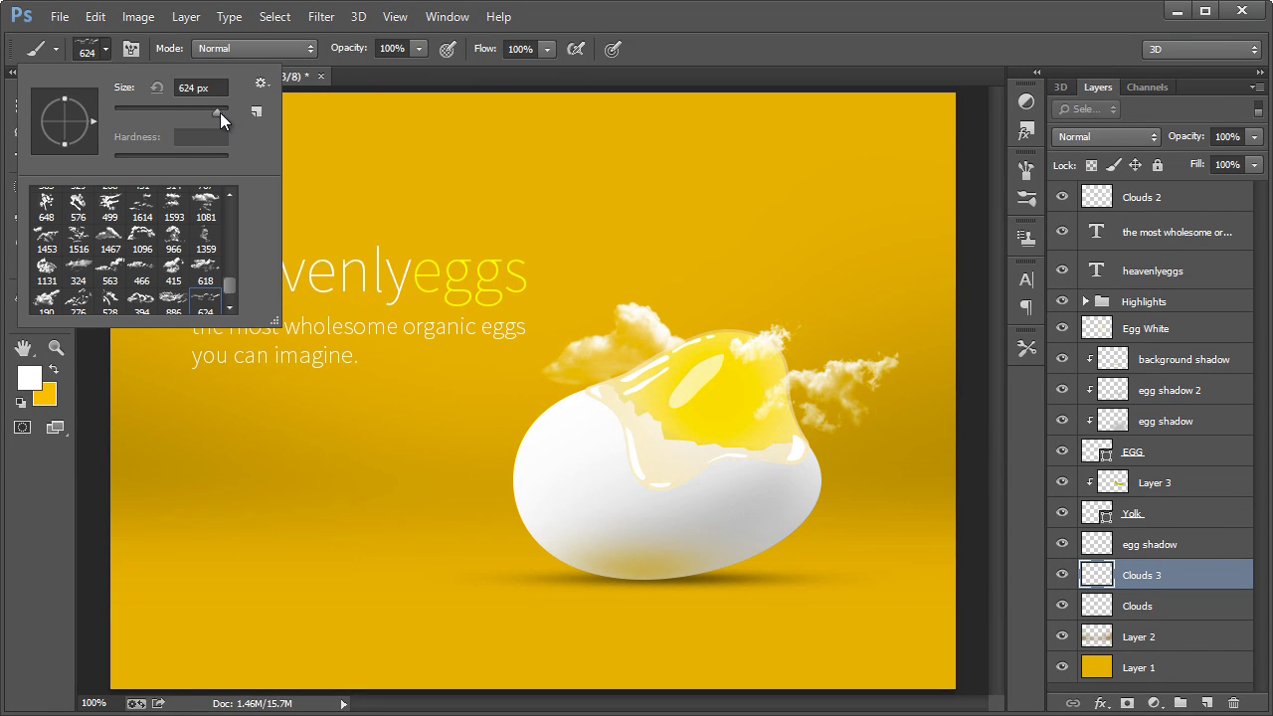
pyautogui.moveTo(220, 112); pyautogui.dragTo(211, 111)
pyautogui.click(595, 423)
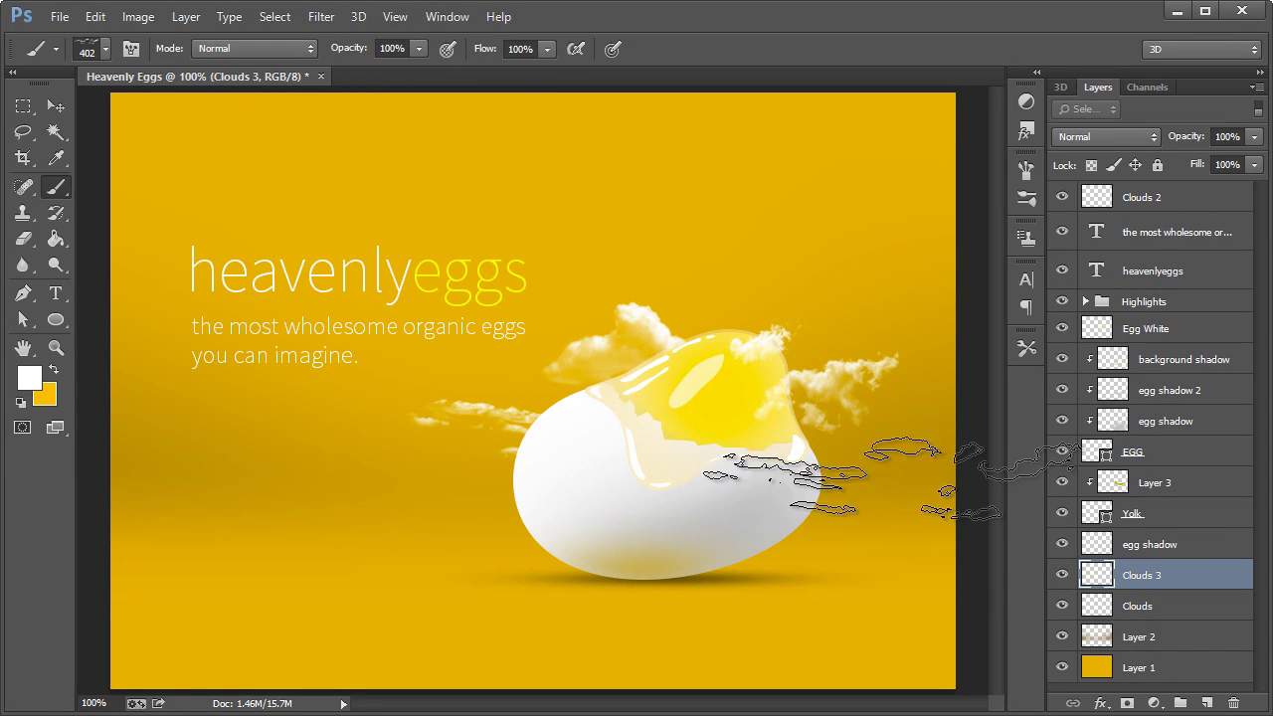
pyautogui.click(625, 376)
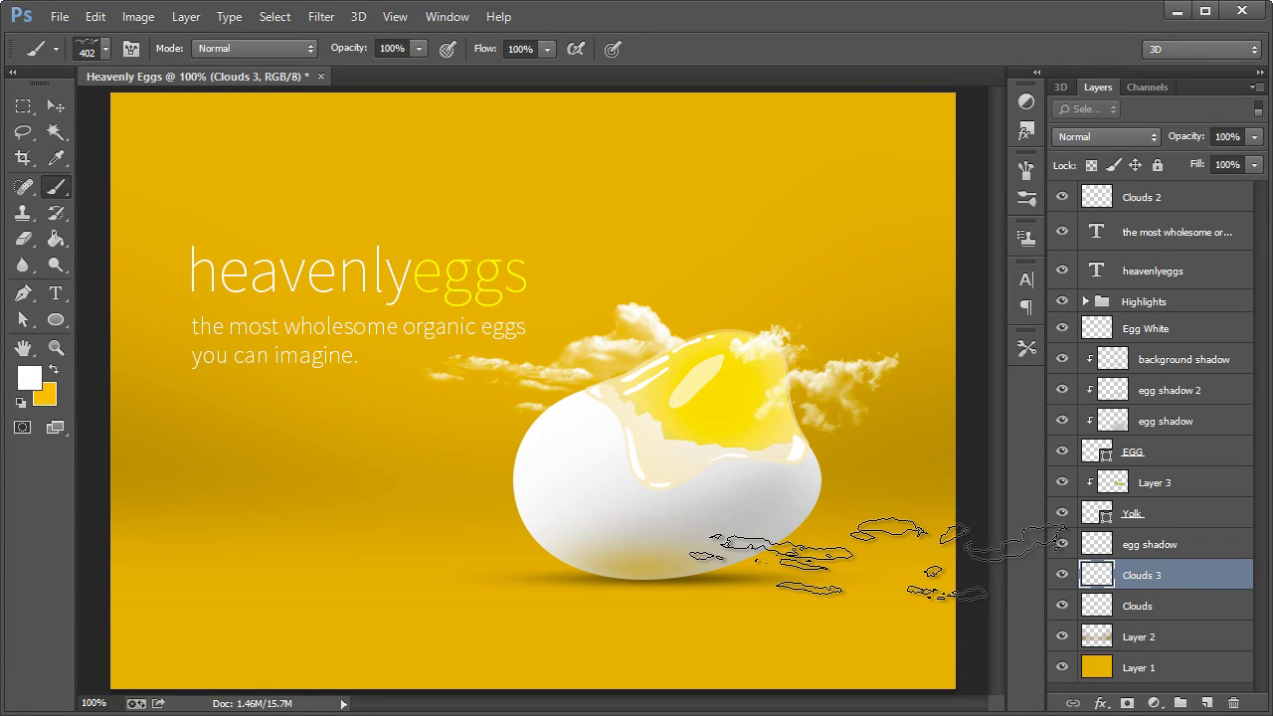
pyautogui.hotkey('ctrl', 'z')
pyautogui.click(754, 386)
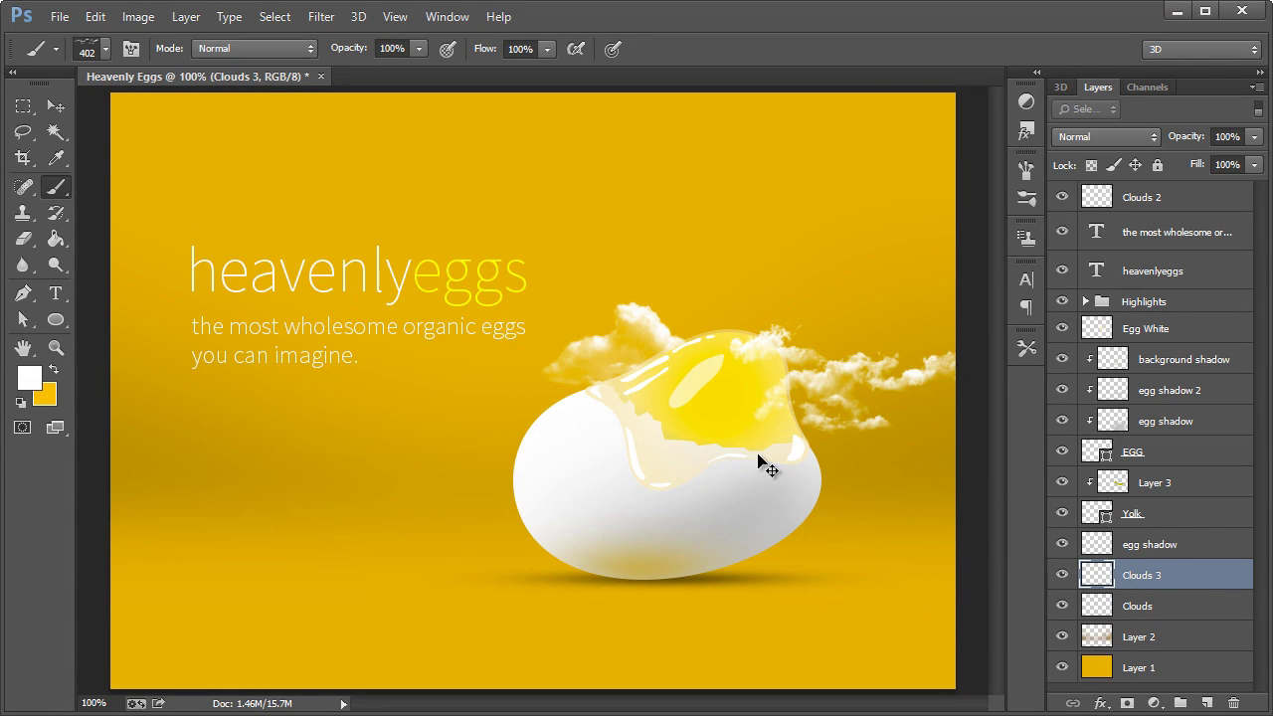
pyautogui.moveTo(766, 464); pyautogui.dragTo(709, 466)
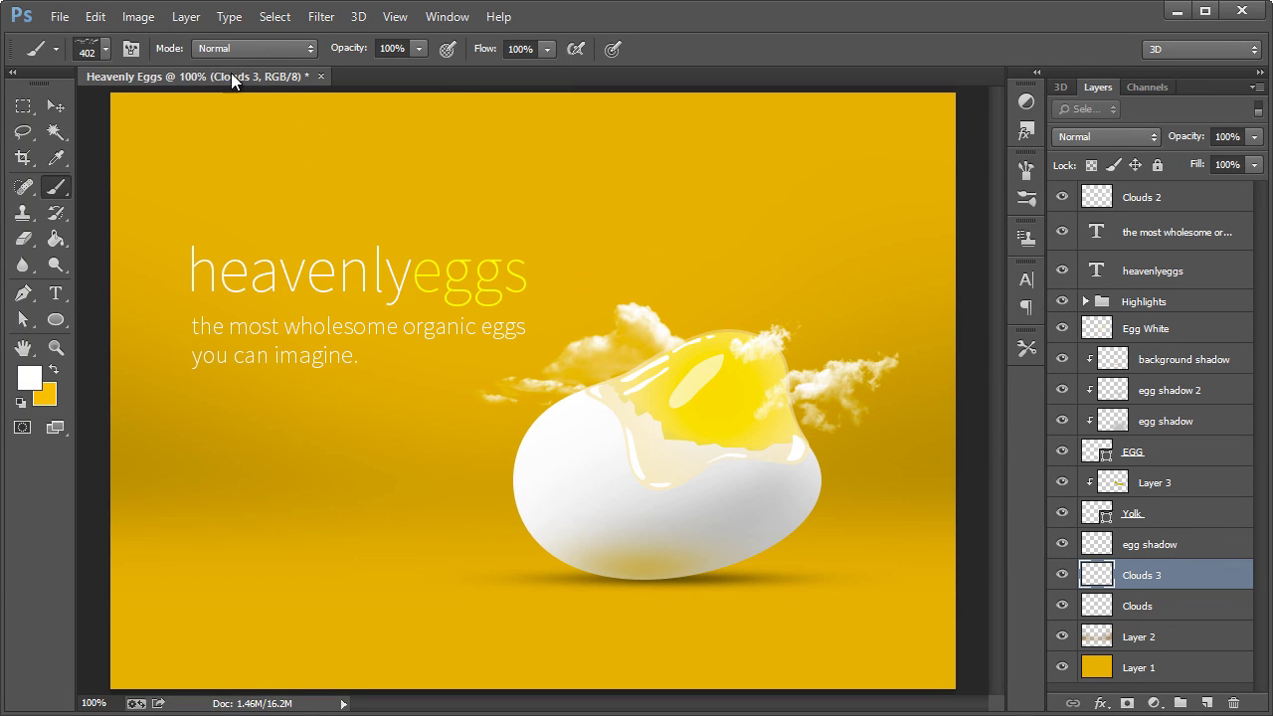
# Create a new layer directly above Layer 2, keeping the default layer settings.
pyautogui.click(61, 103)
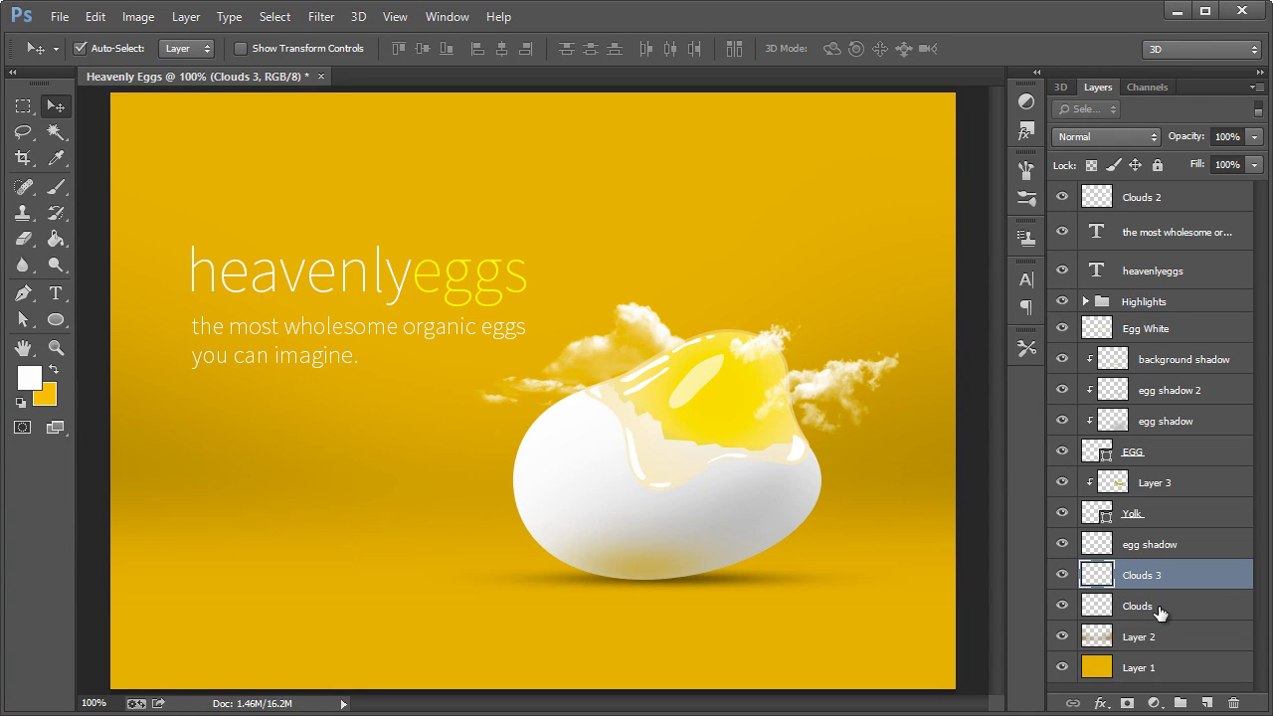
pyautogui.click(1158, 638)
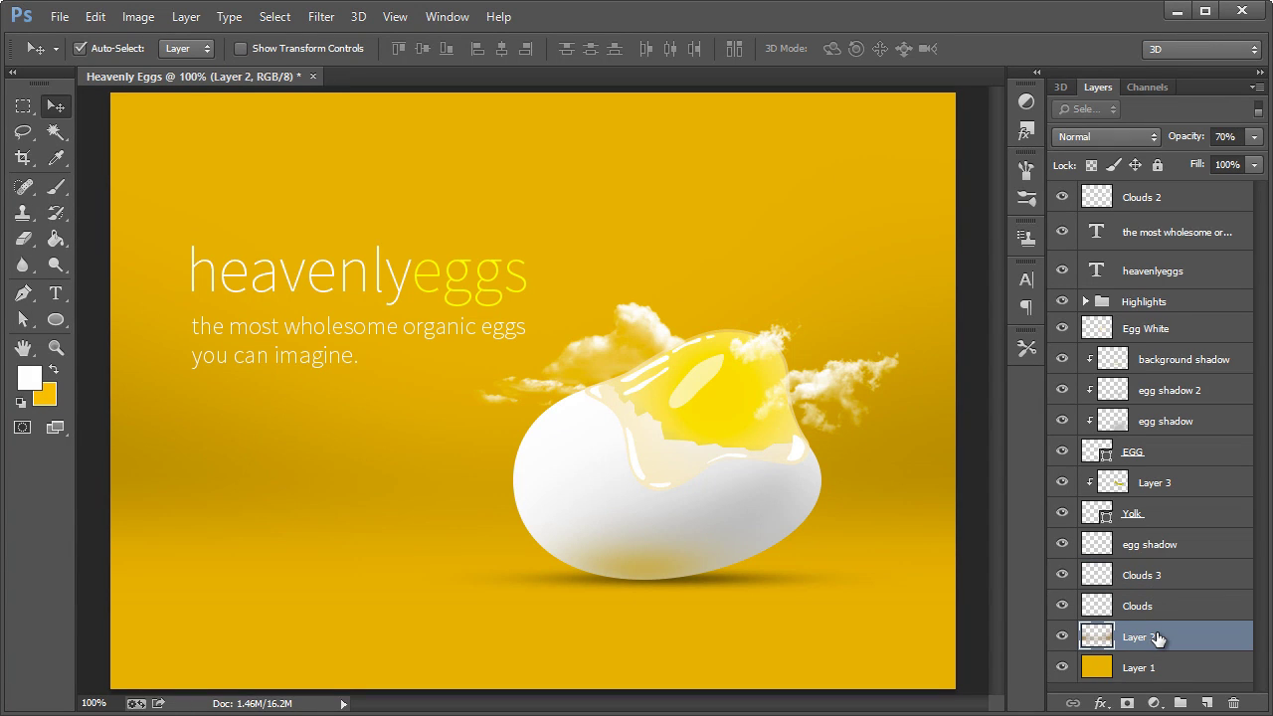
pyautogui.hotkey('ctrl', 'shift', 'n')
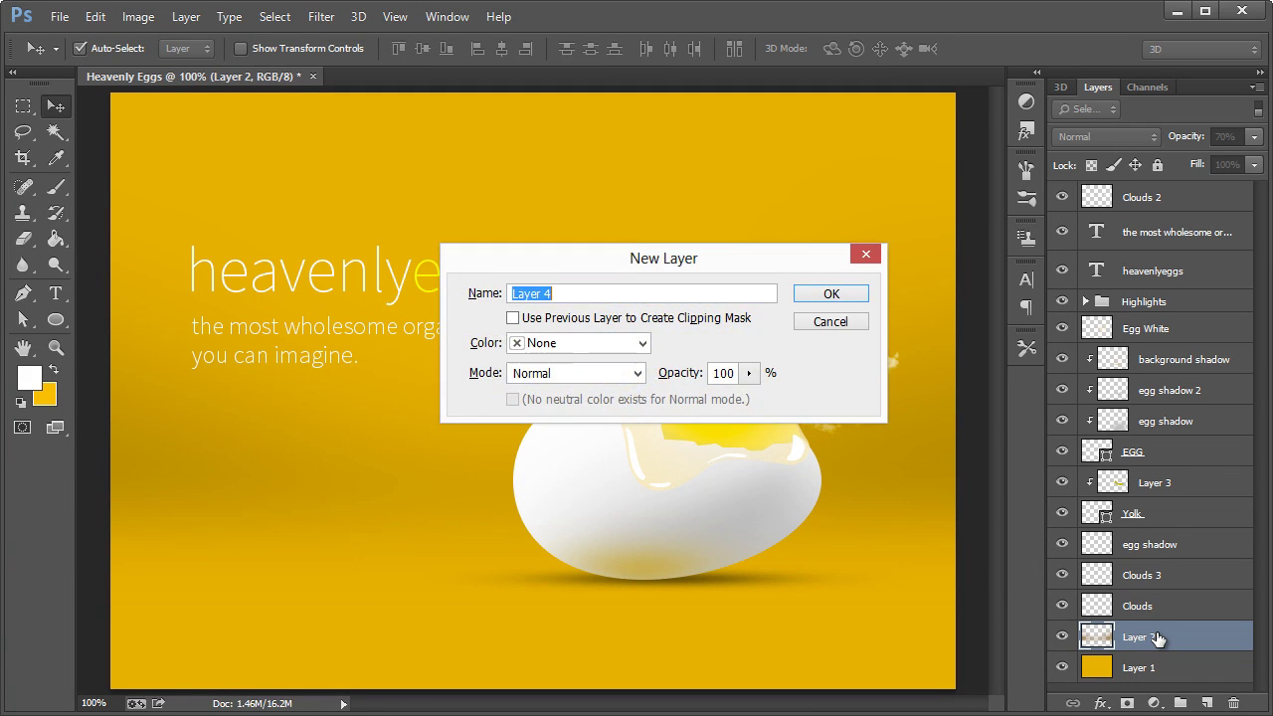
pyautogui.press('Return')
# Switch the Brush tool to a soft round brush with 0% hardness and a size of 600 px.
pyautogui.click(56, 187)
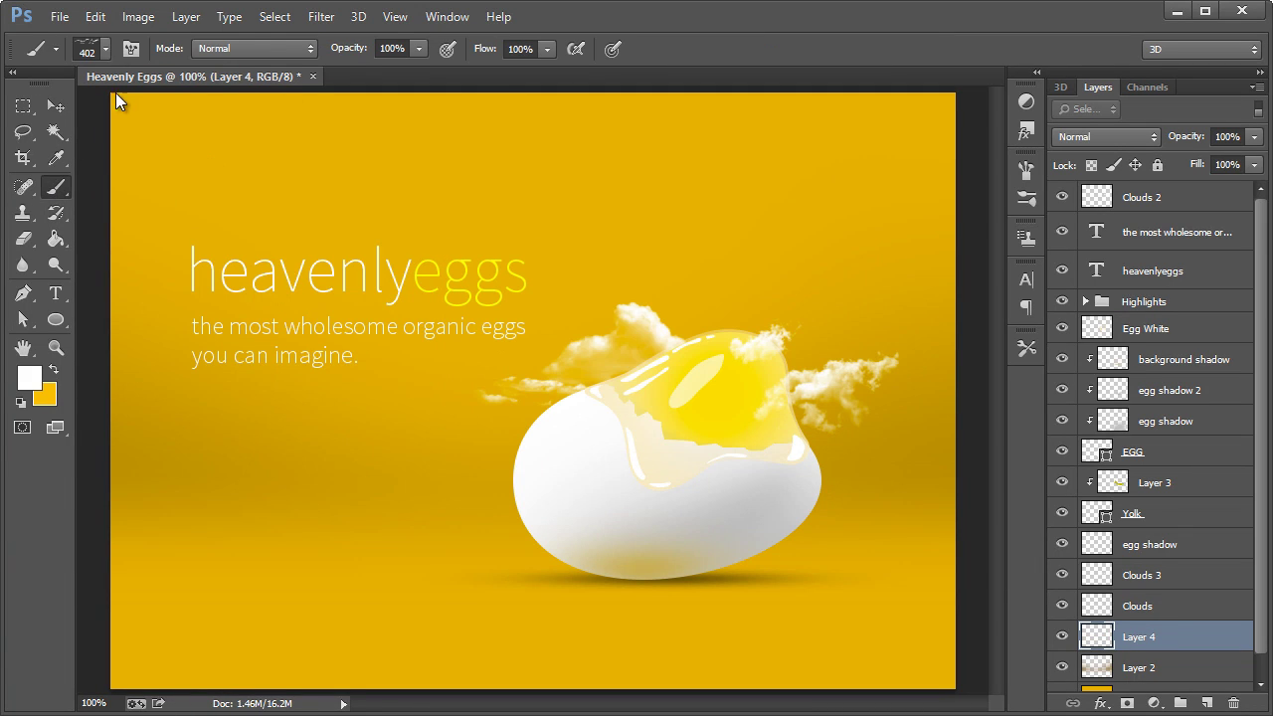
pyautogui.click(106, 48)
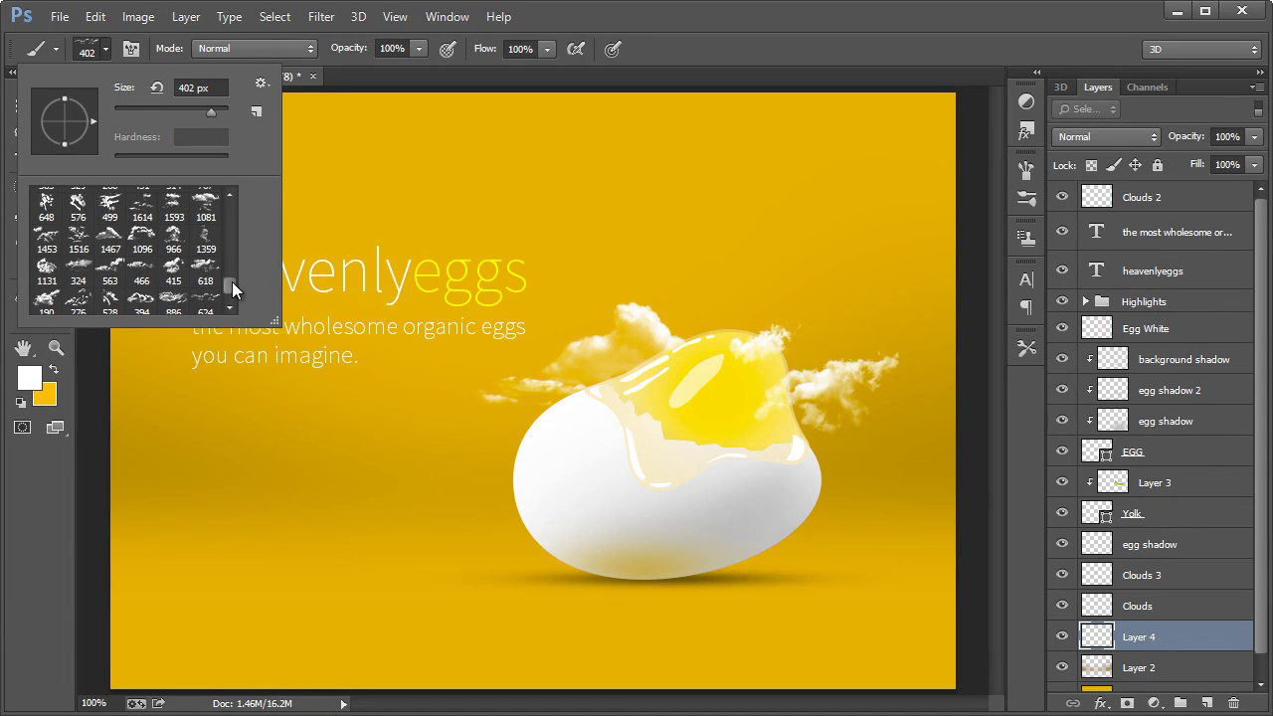
pyautogui.scroll(10, 232, 281)
pyautogui.click(110, 202)
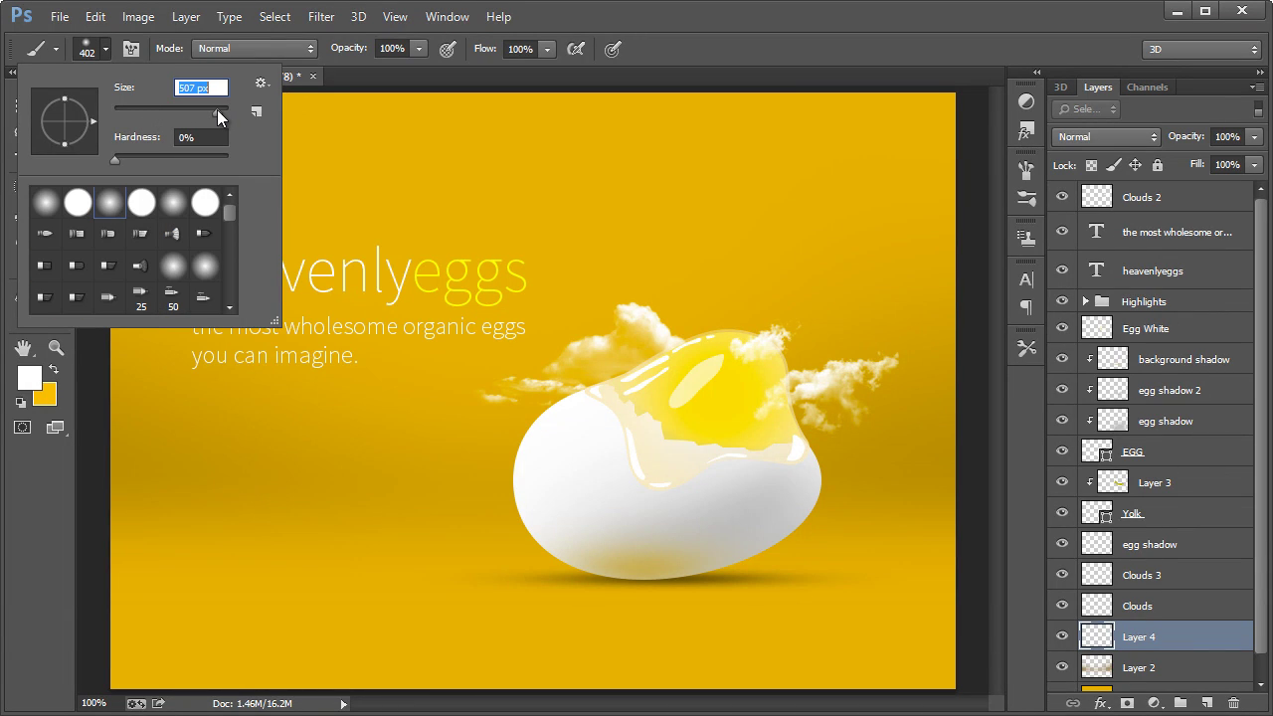
pyautogui.moveTo(216, 109); pyautogui.dragTo(217, 110)
pyautogui.write('600')
pyautogui.press('Return')
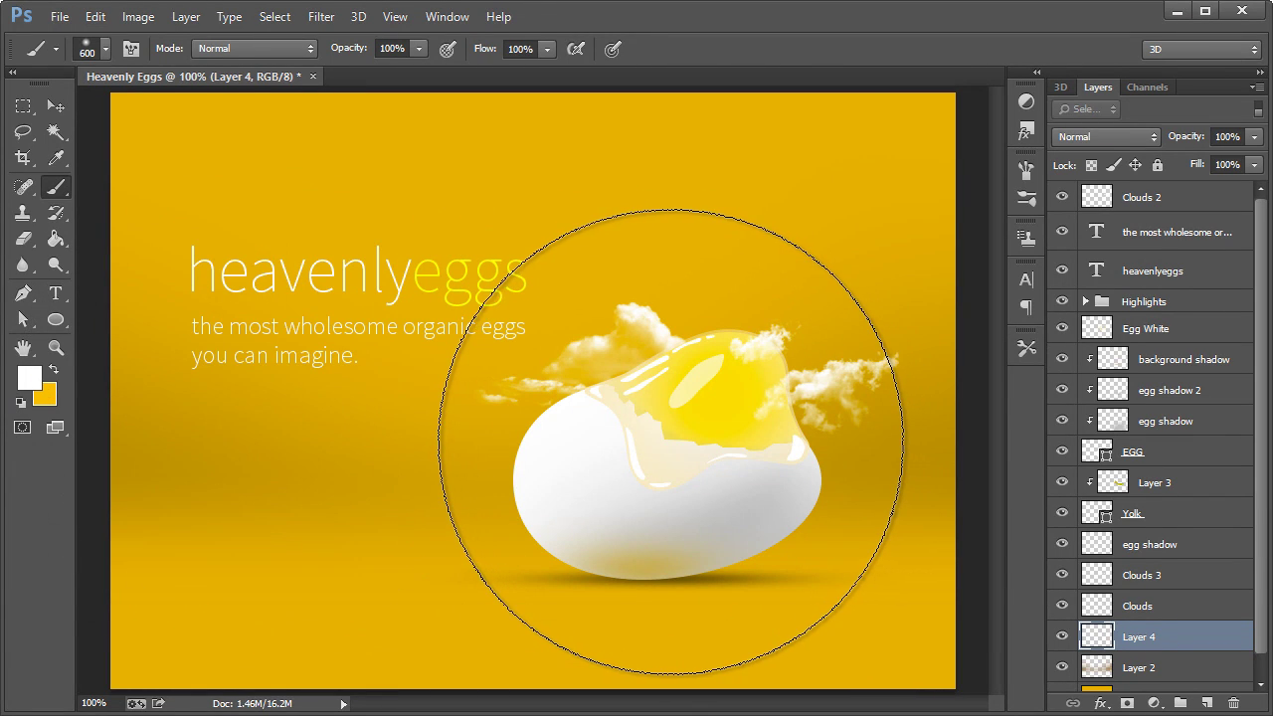
# Stamp a soft white glow behind the egg on Layer 4 and set that layer's opacity to 80%.
pyautogui.click(711, 459)
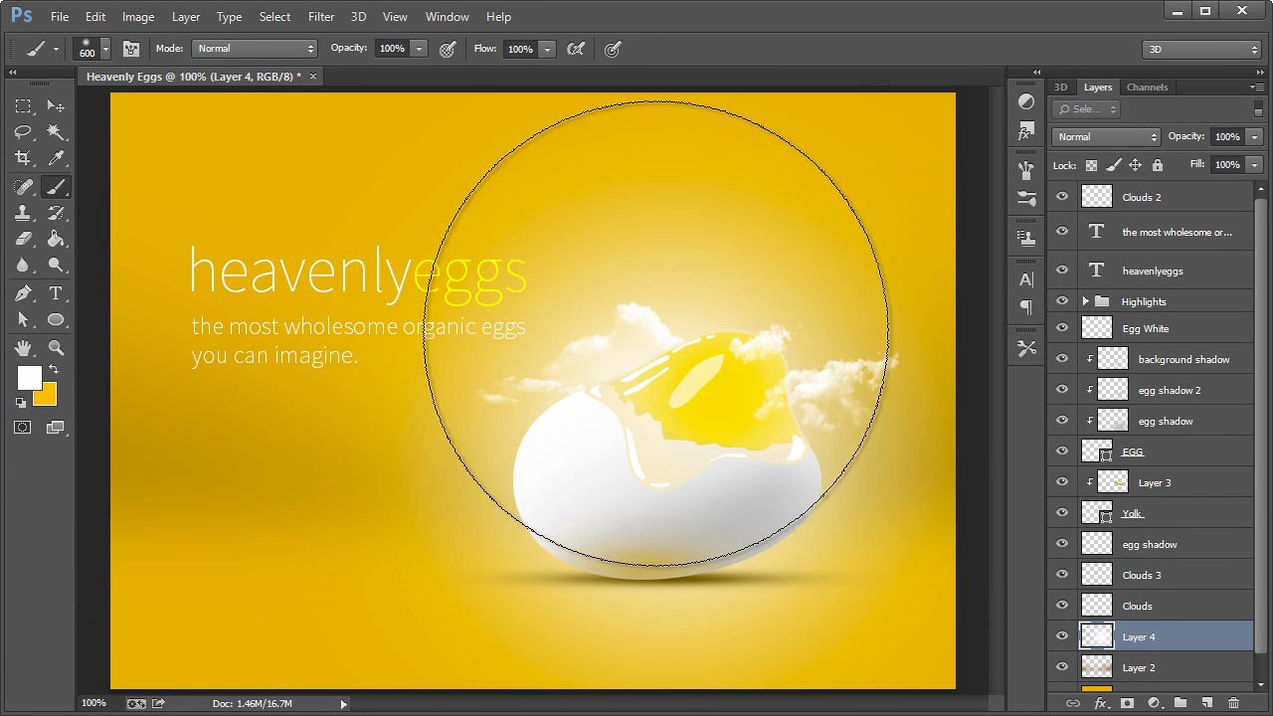
pyautogui.click(652, 440)
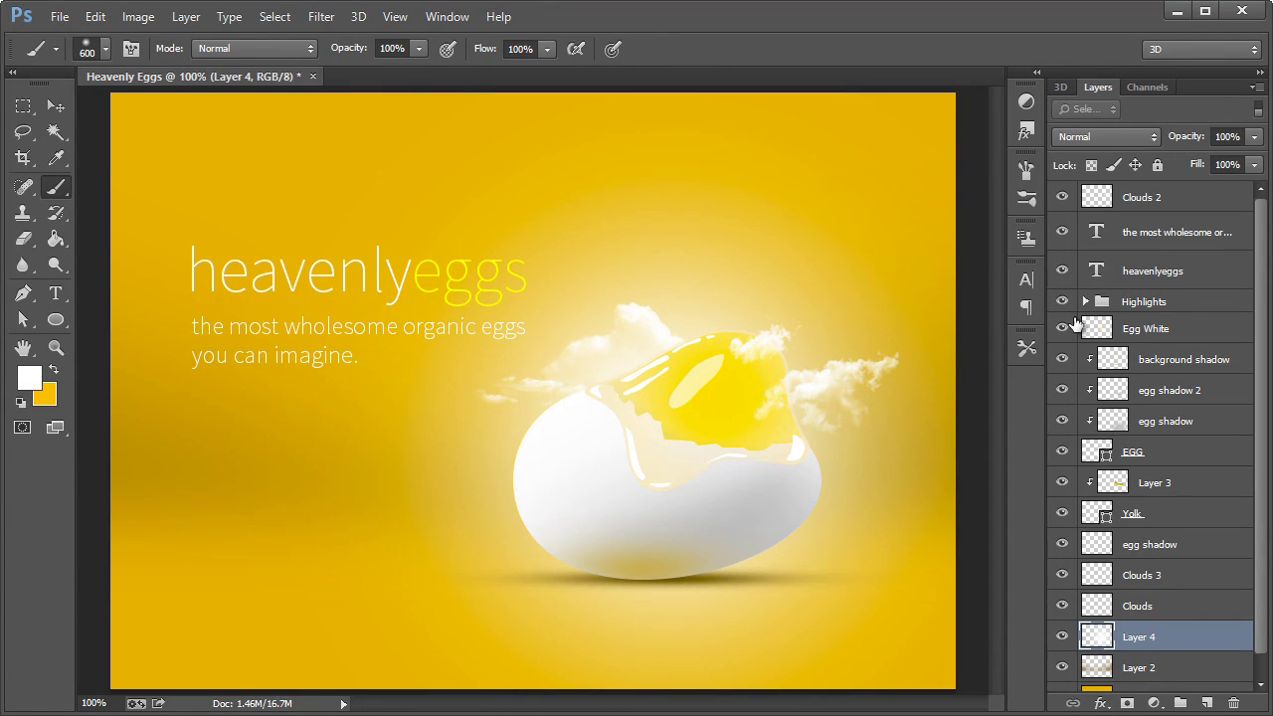
pyautogui.click(1253, 137)
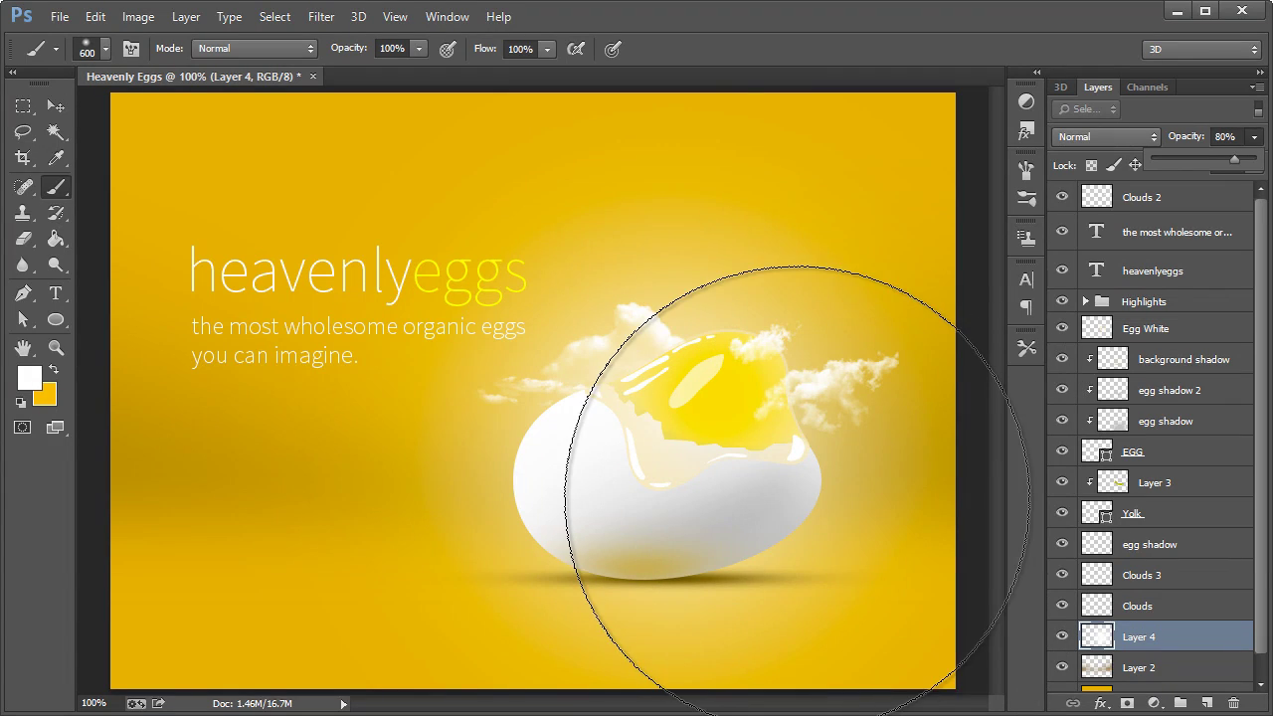
# Zoom out to 66.7% to review the whole composition.
pyautogui.click(56, 105)
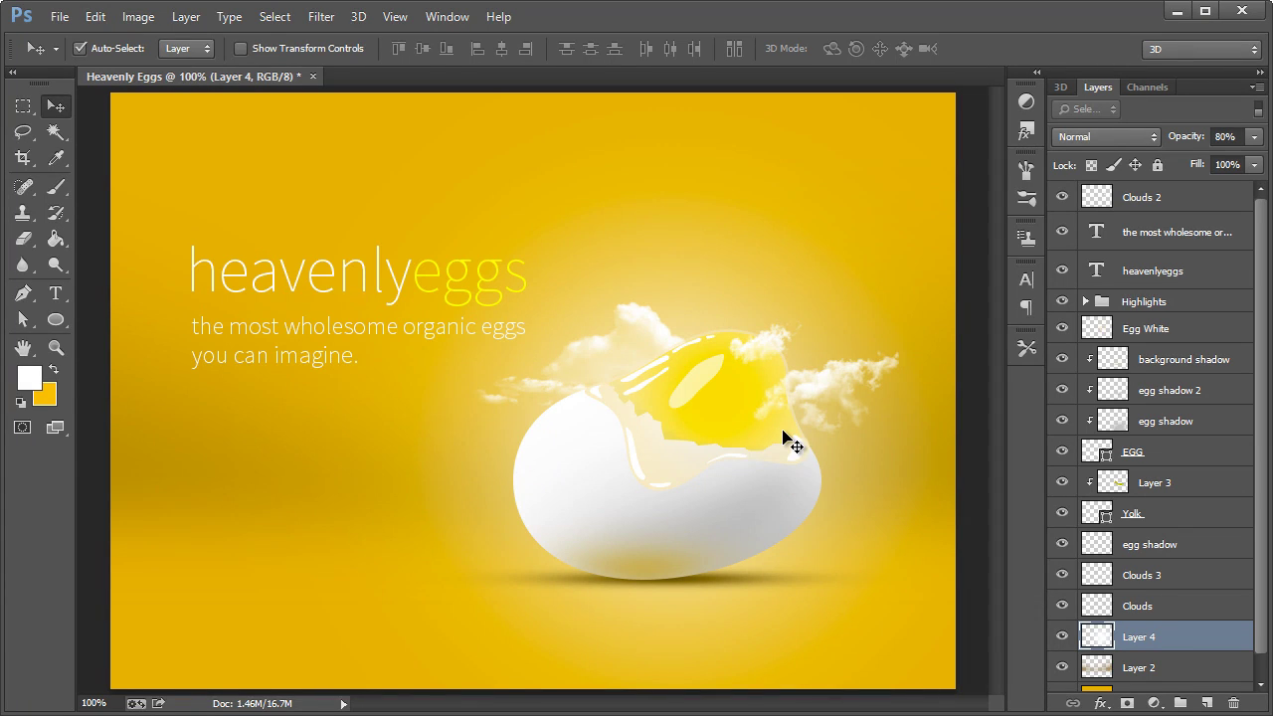
pyautogui.click(55, 346)
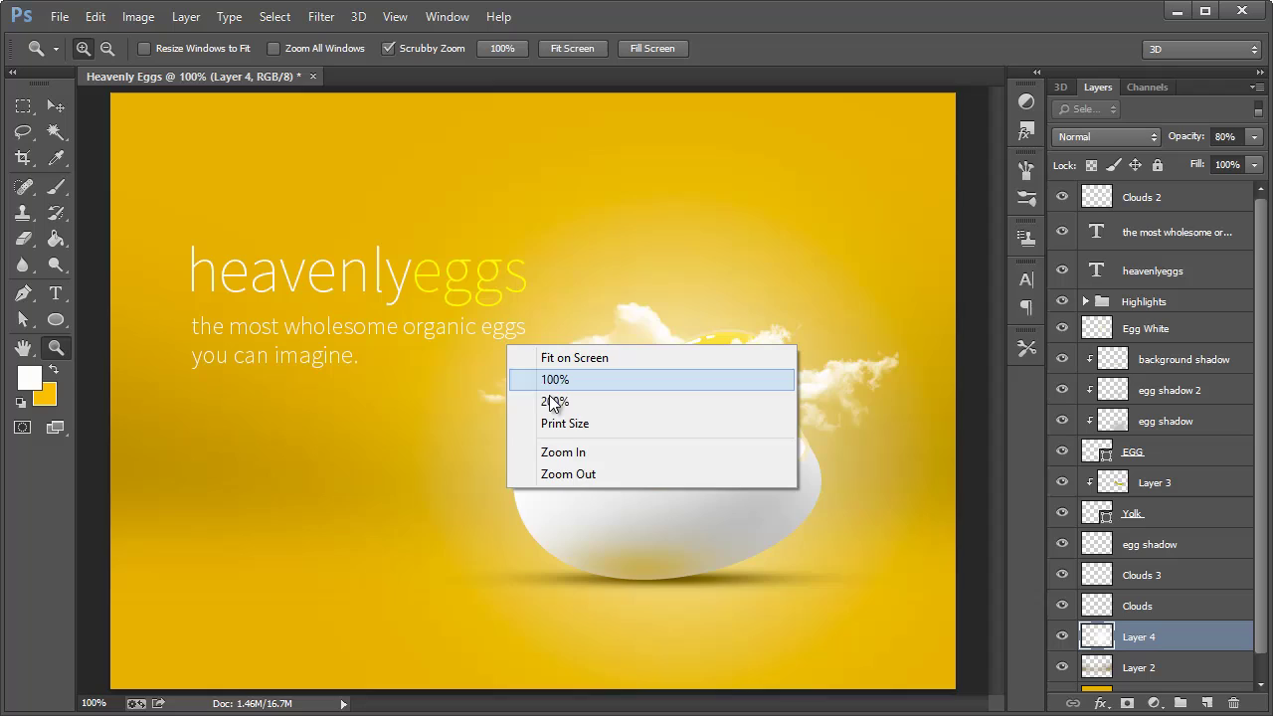
pyautogui.click(563, 474)
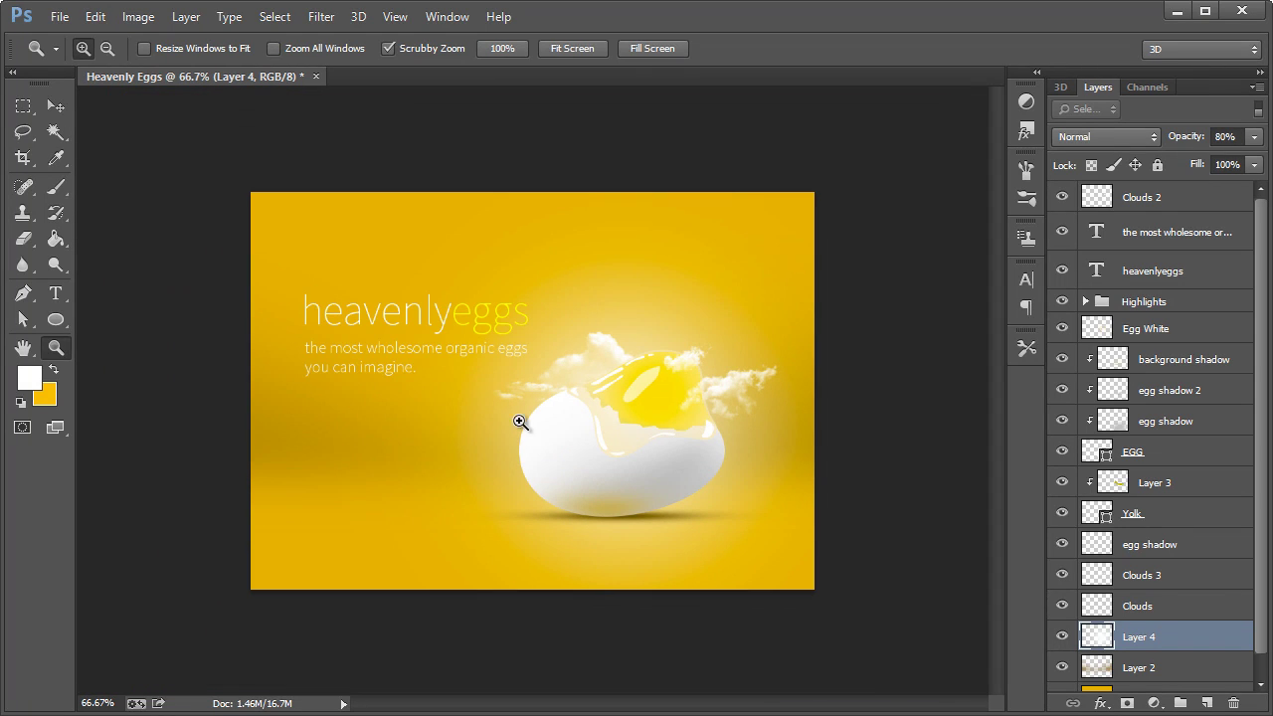